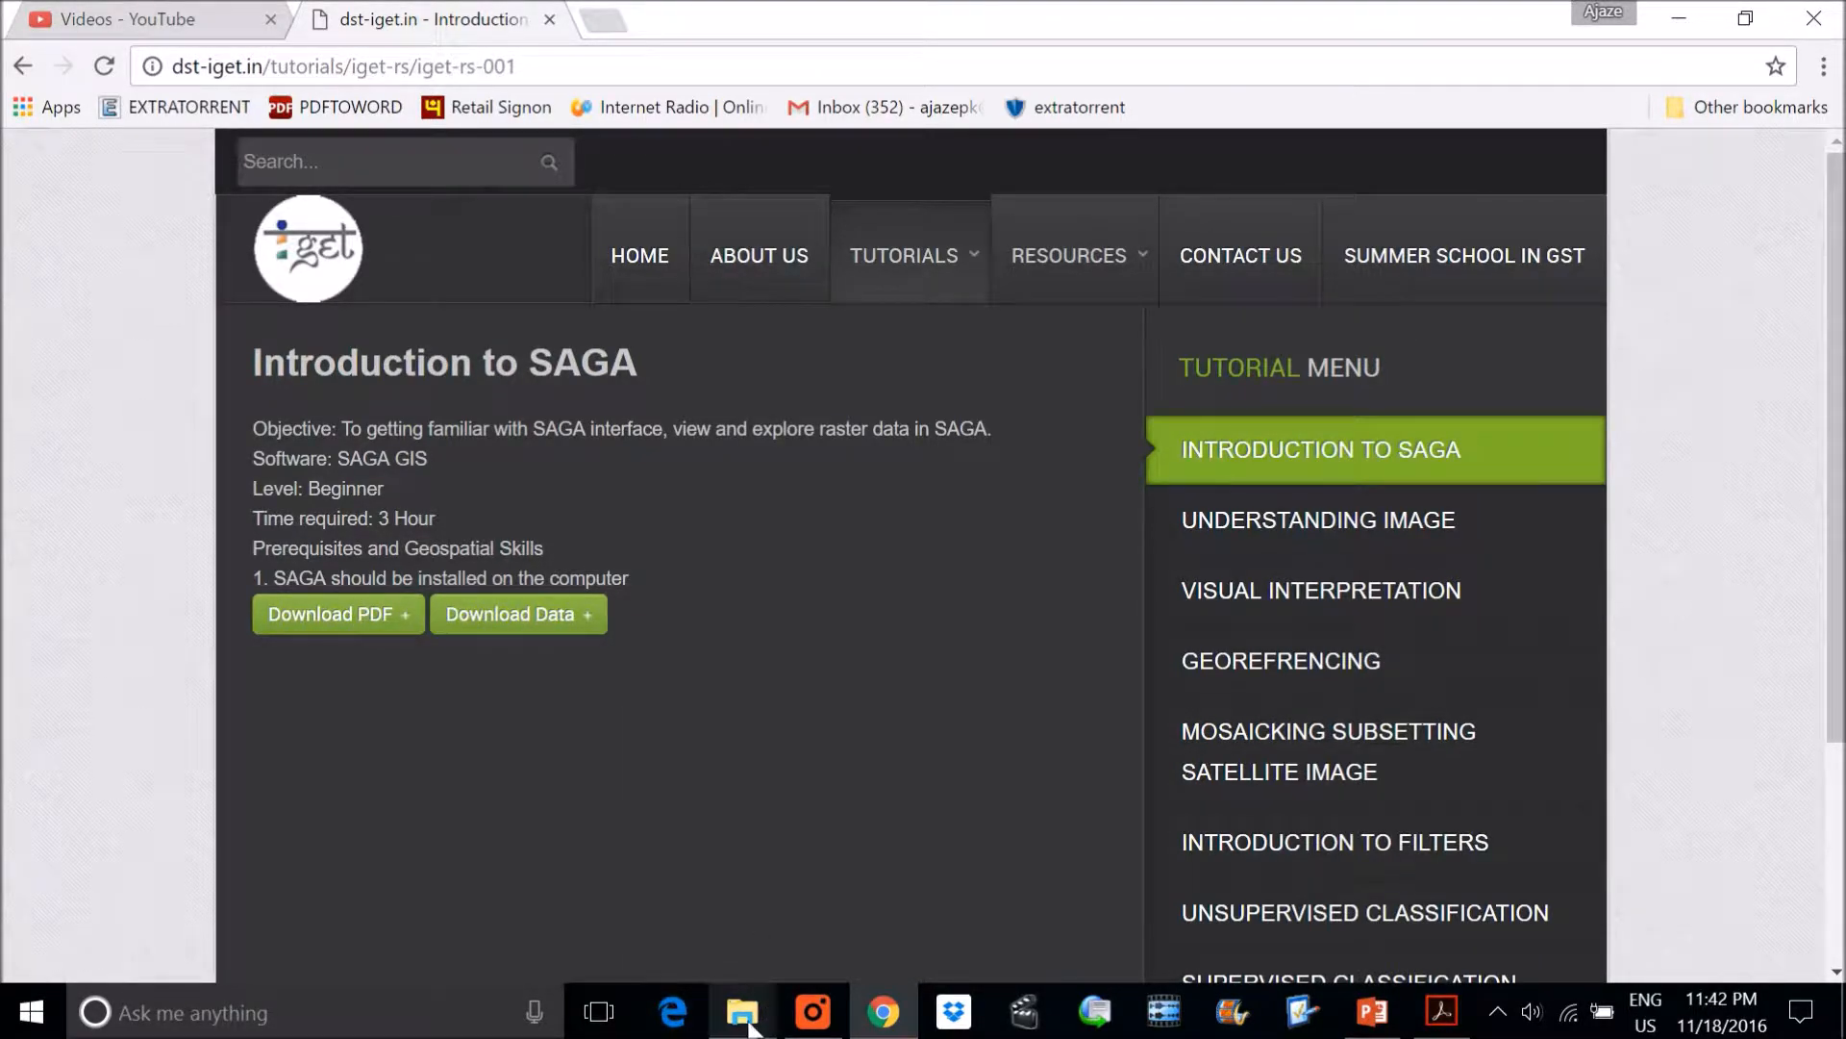
Switch to File Explorer and look through the TIFF band files in the VisualInterpretaionData folder of IGET_RS_003_Data
mouse_move(751, 1028)
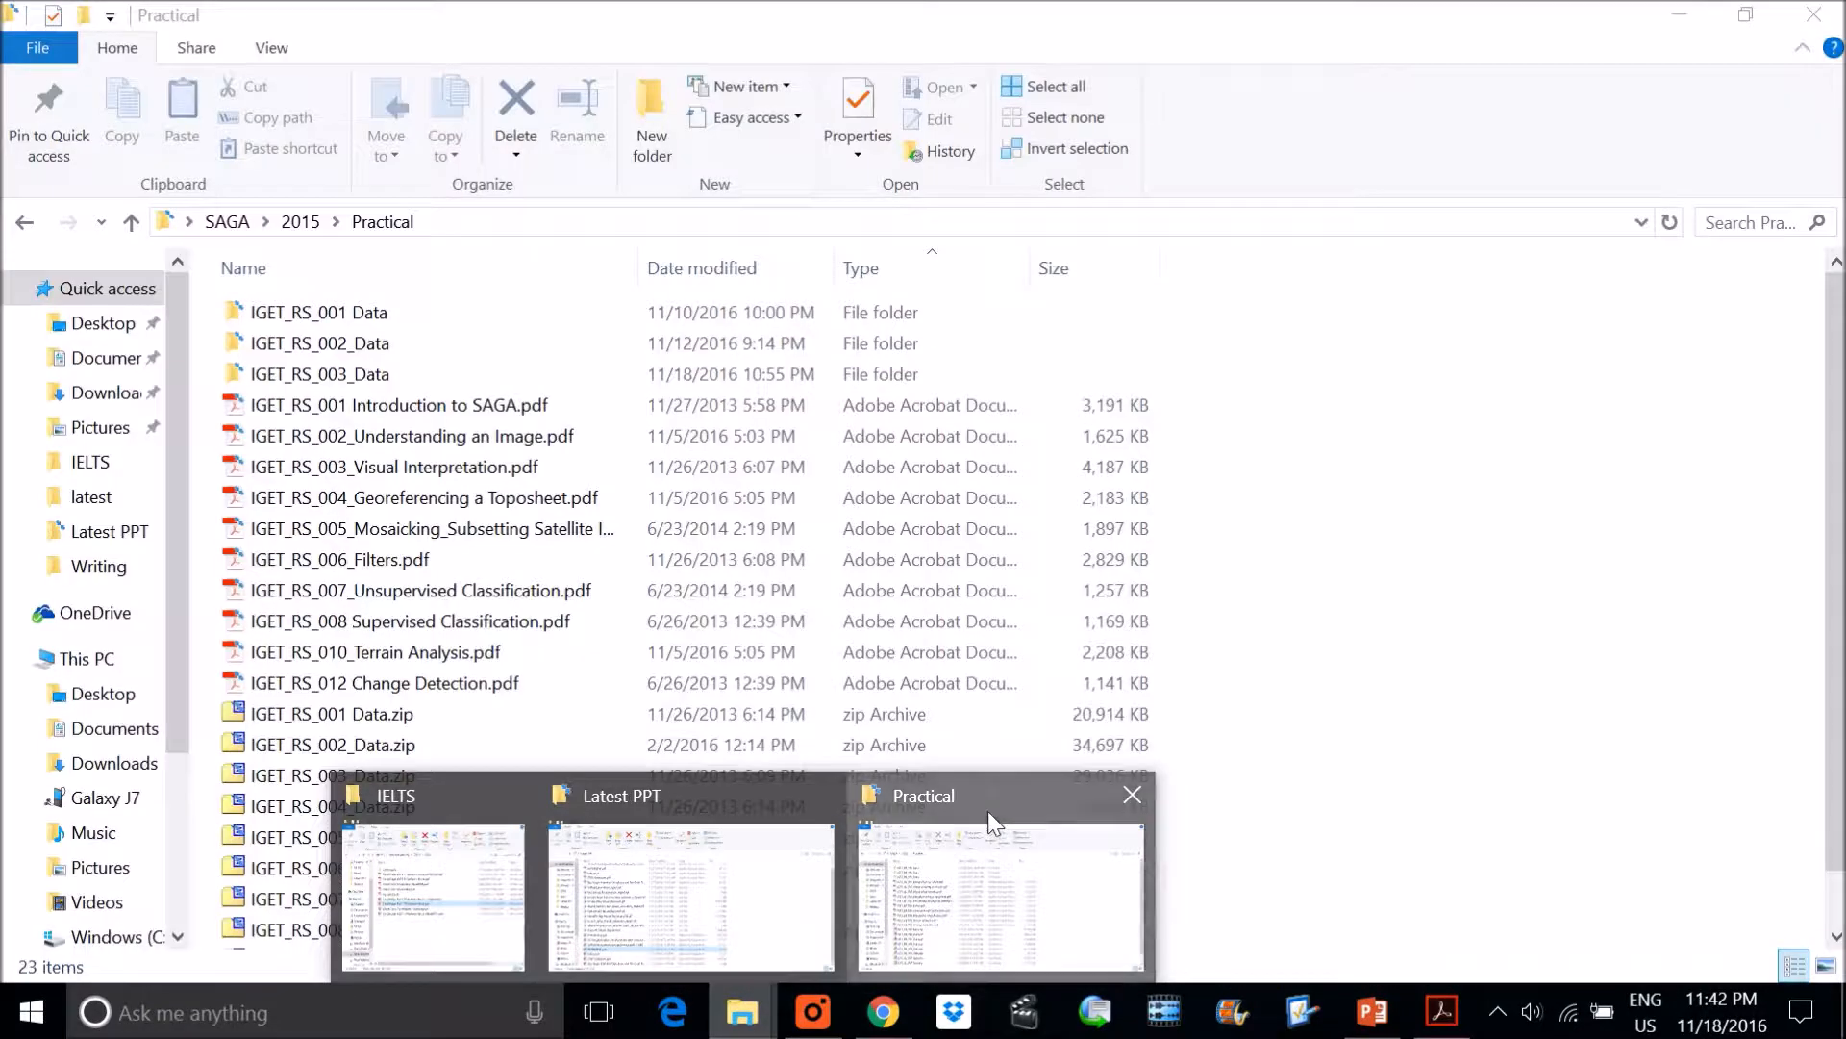
left_click(989, 811)
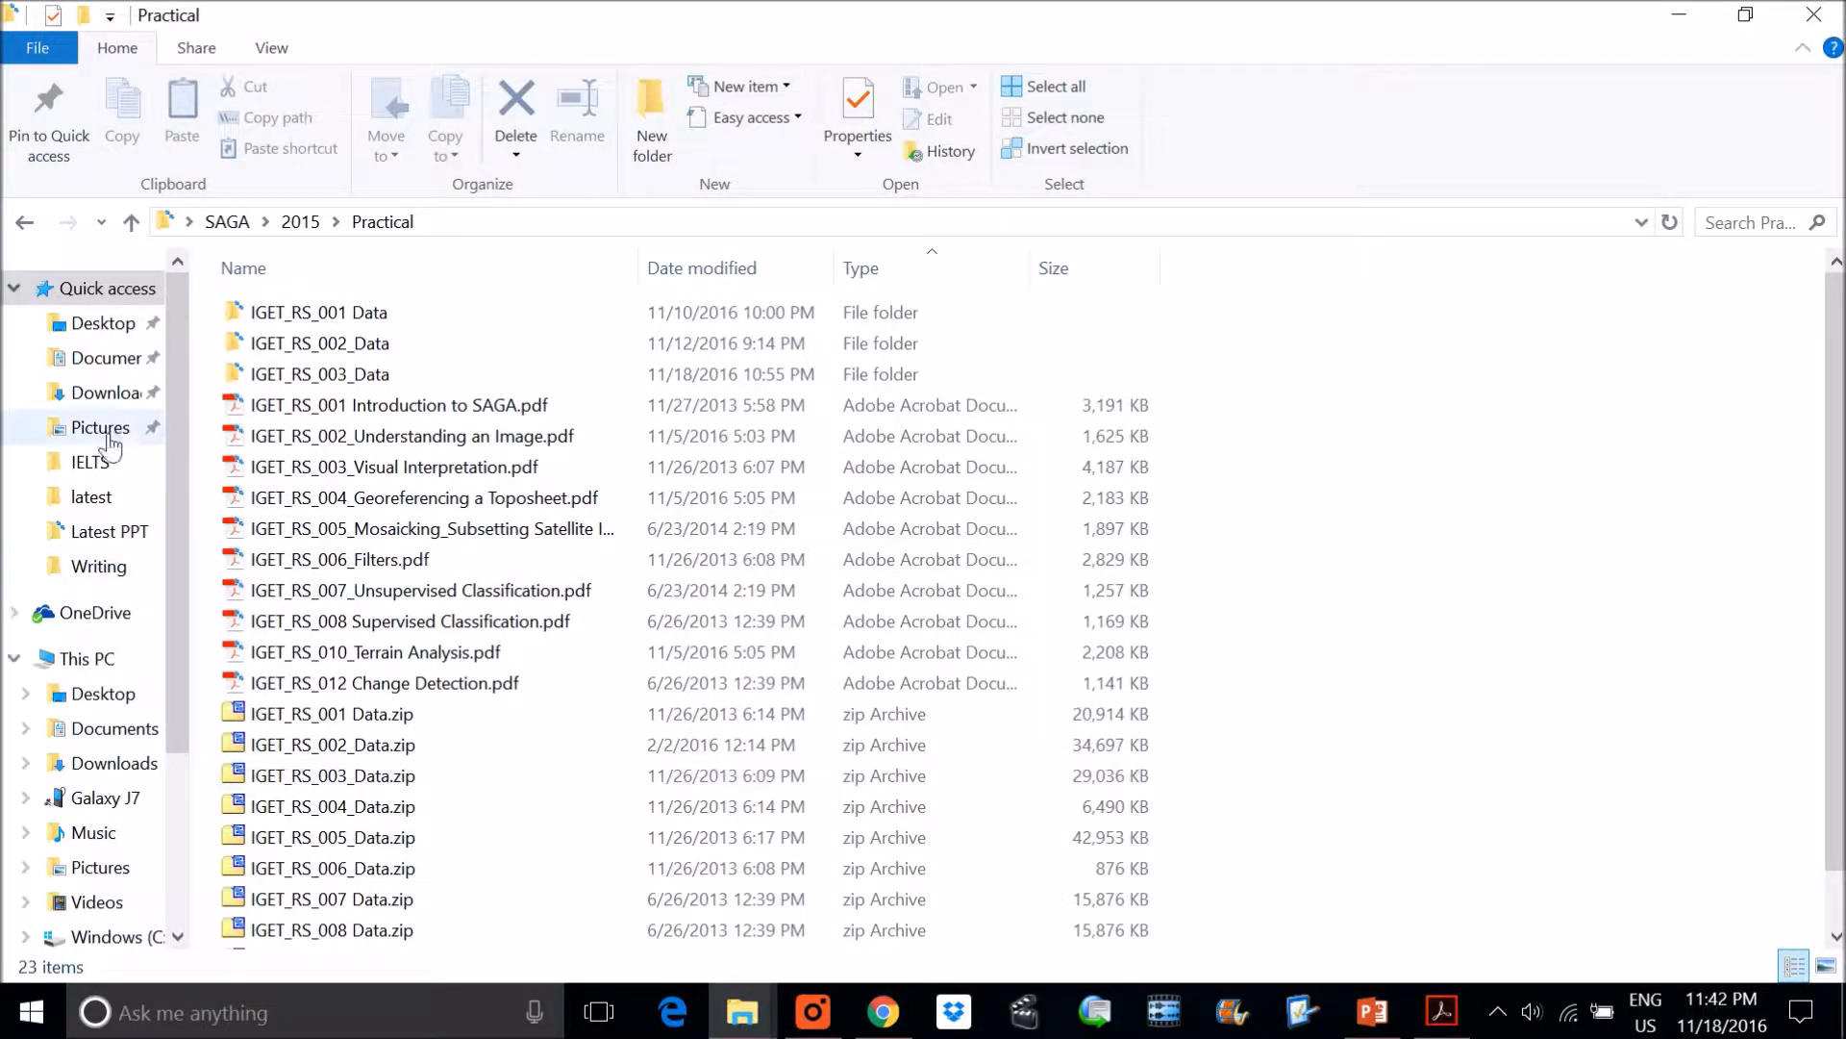
double_click(336, 373)
double_click(355, 305)
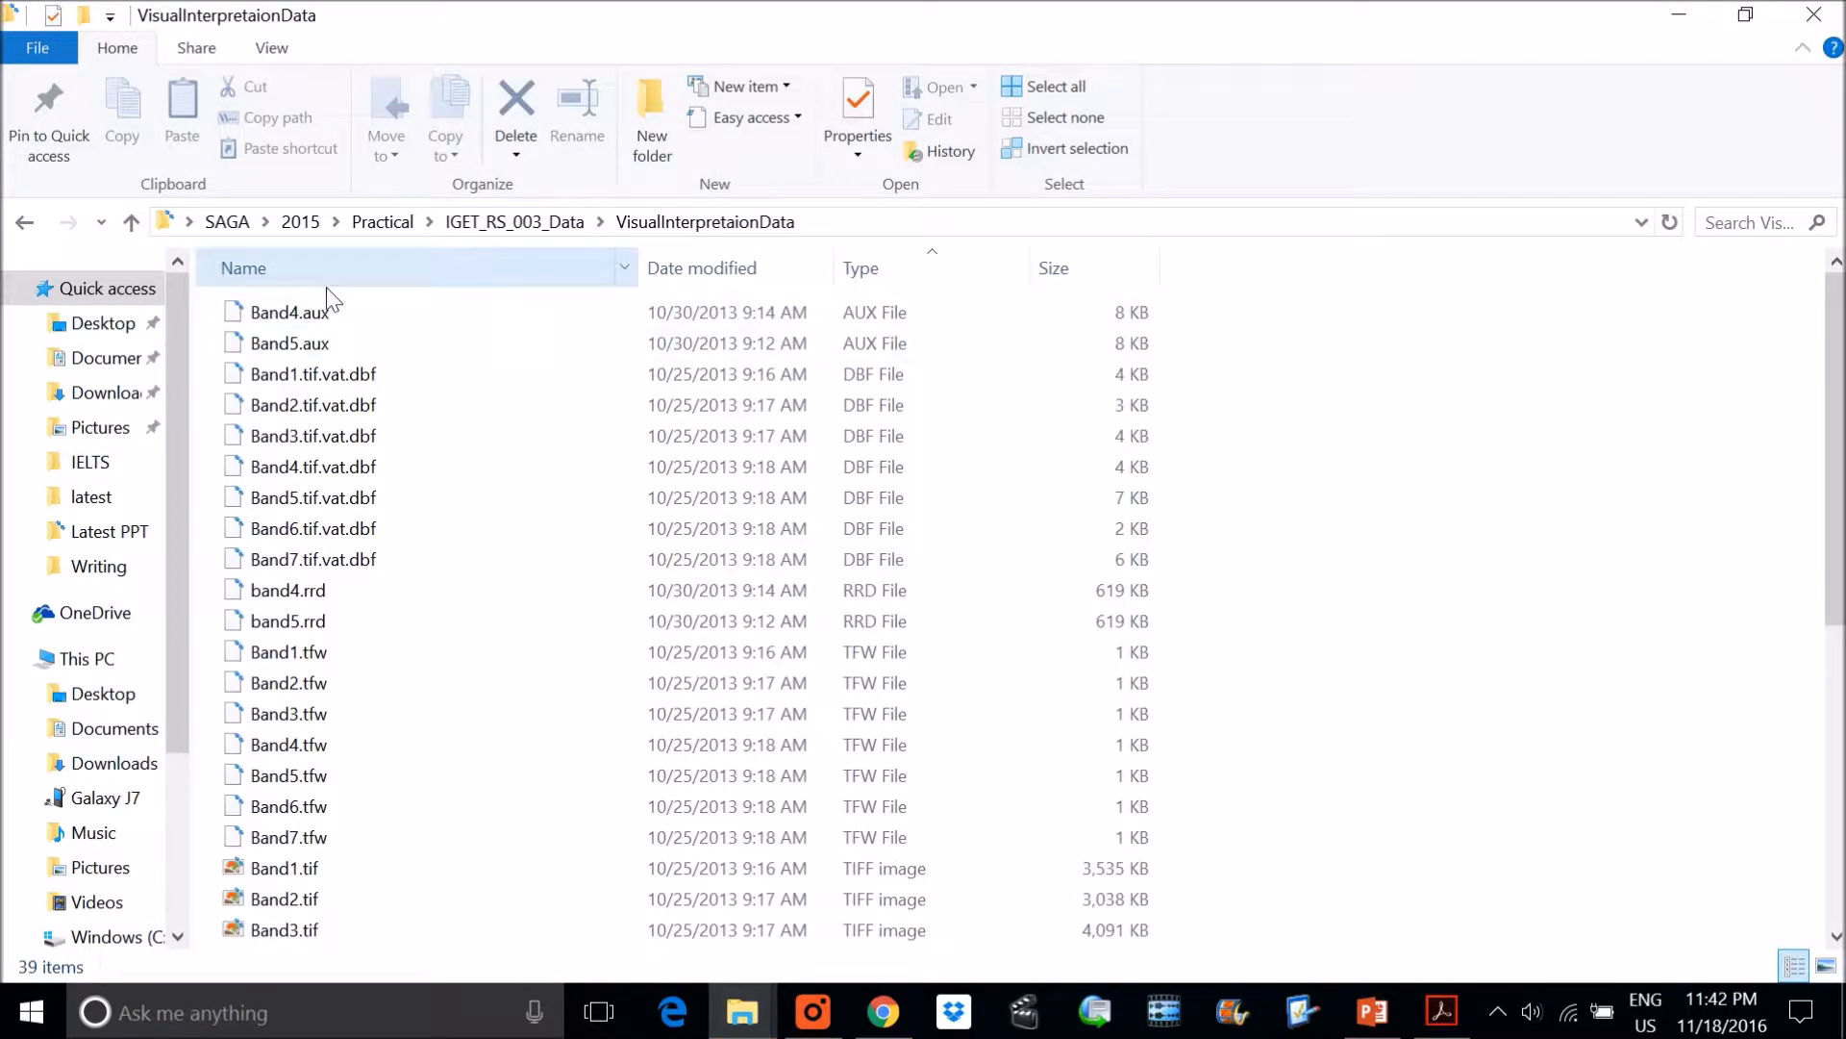
scroll(610, 466, "down", 6)
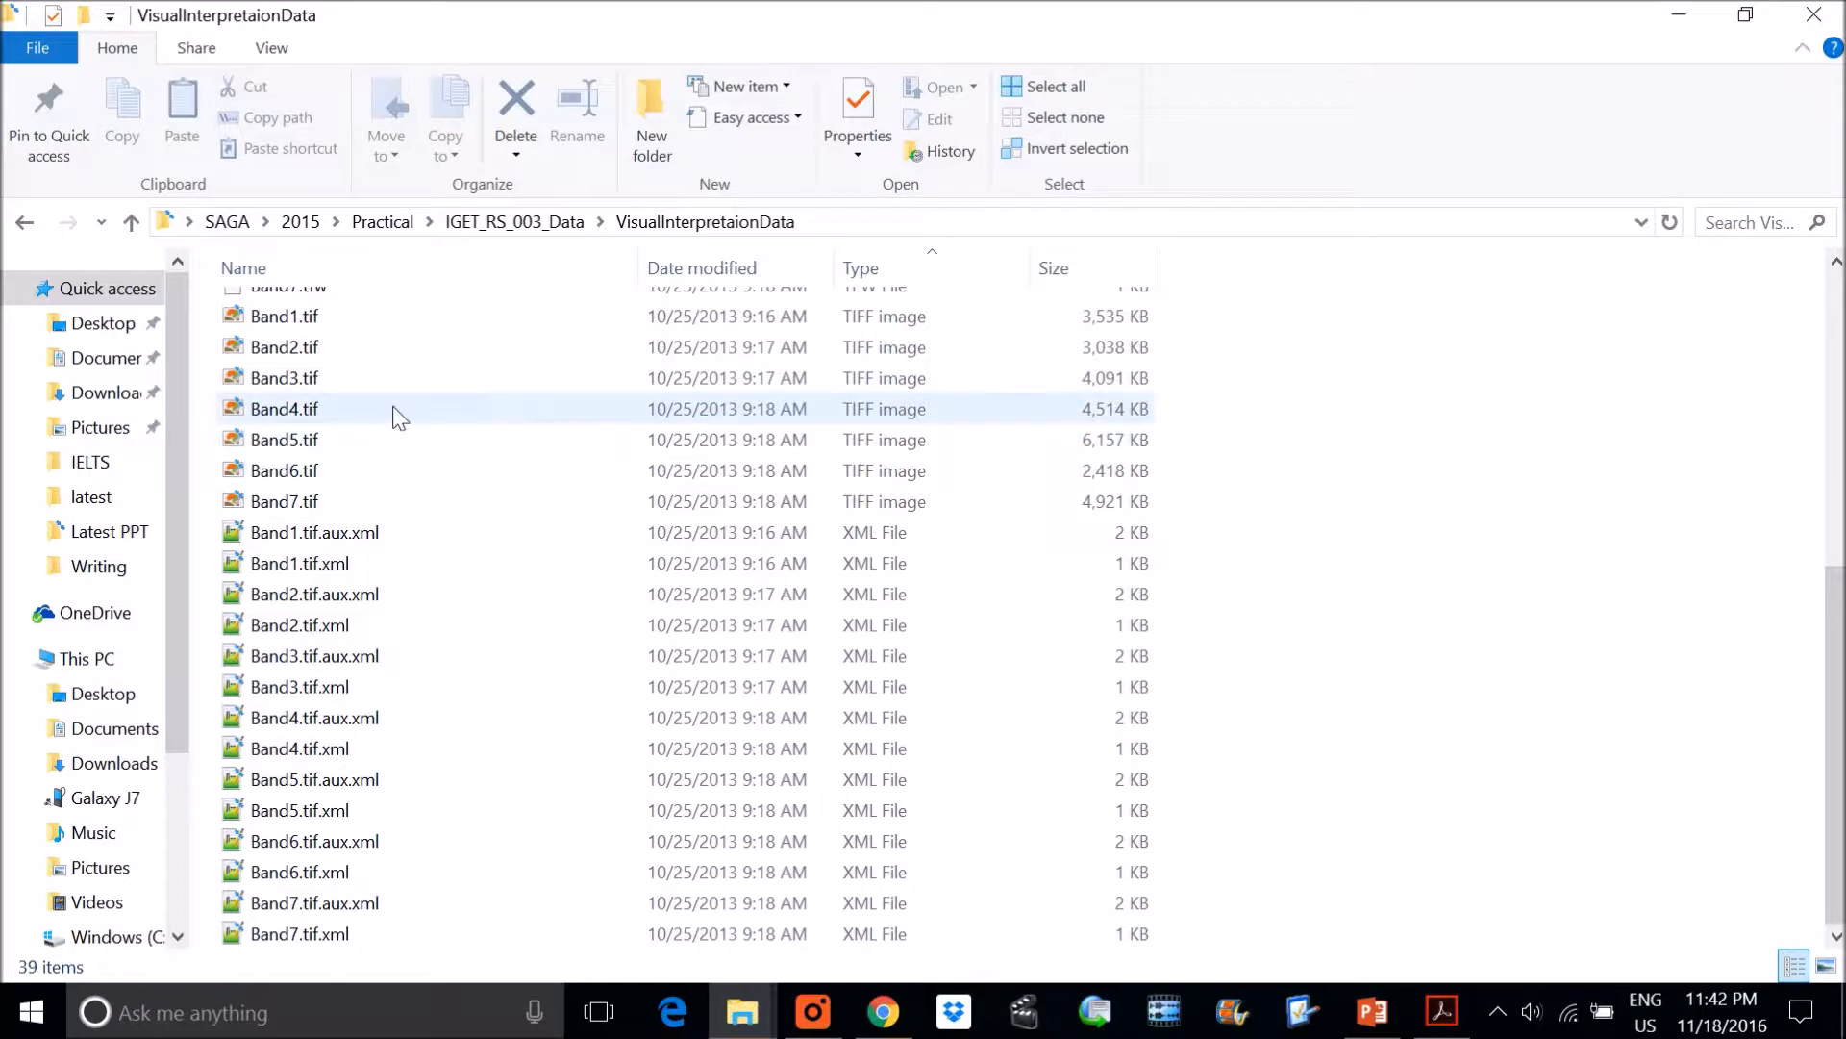
scroll(394, 414, "up", 1)
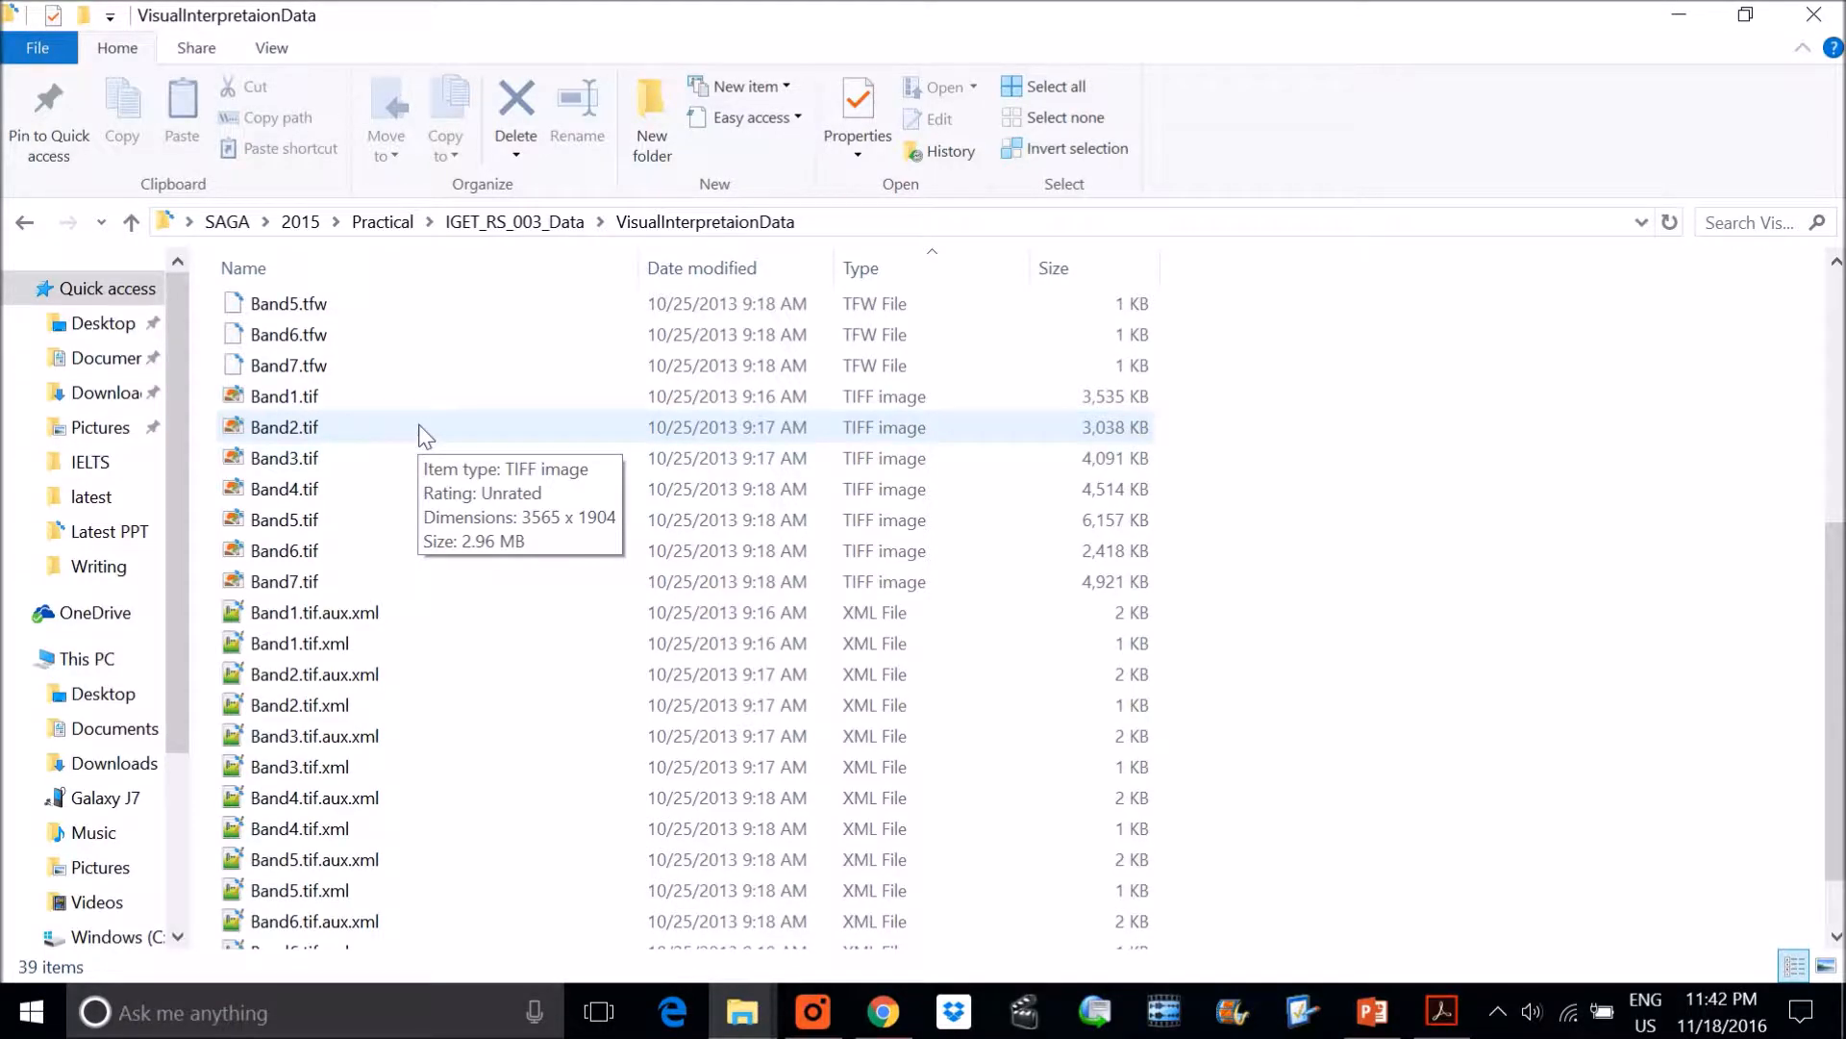
Switch to the desktop and start SAGA with an empty startup project
left_click(1843, 1020)
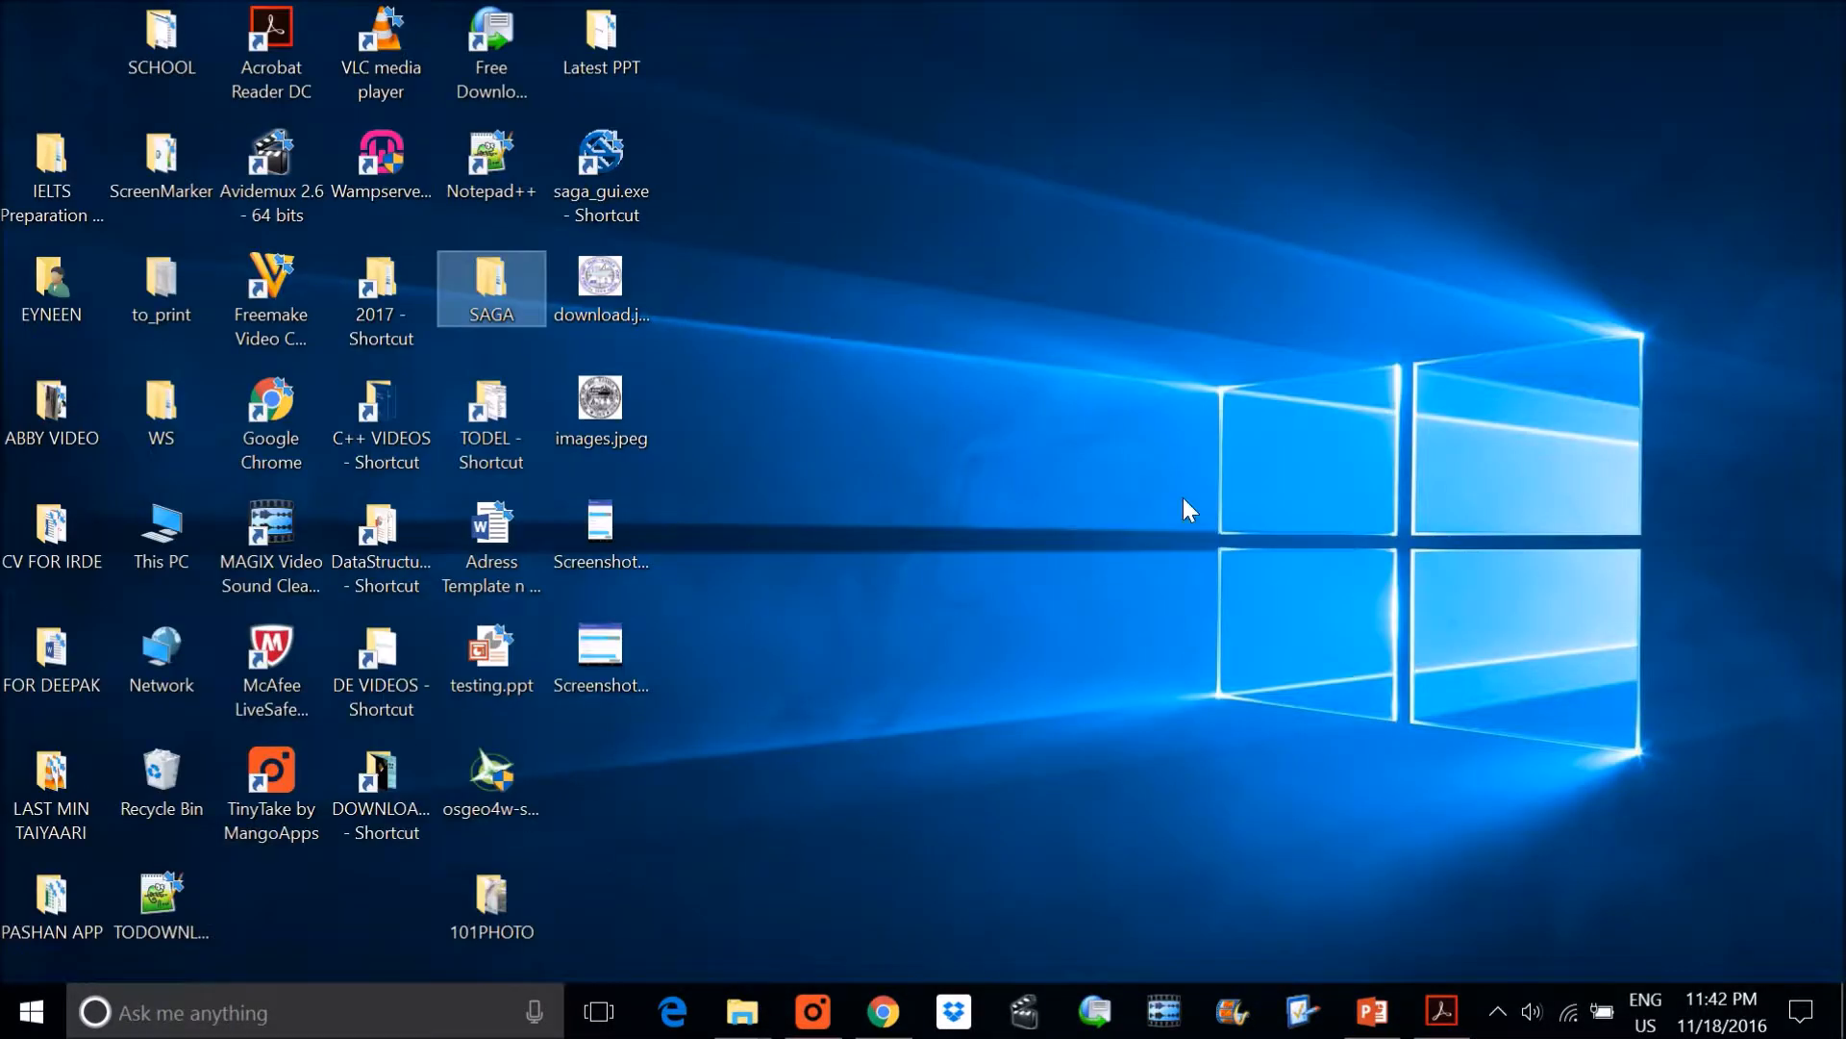
double_click(603, 159)
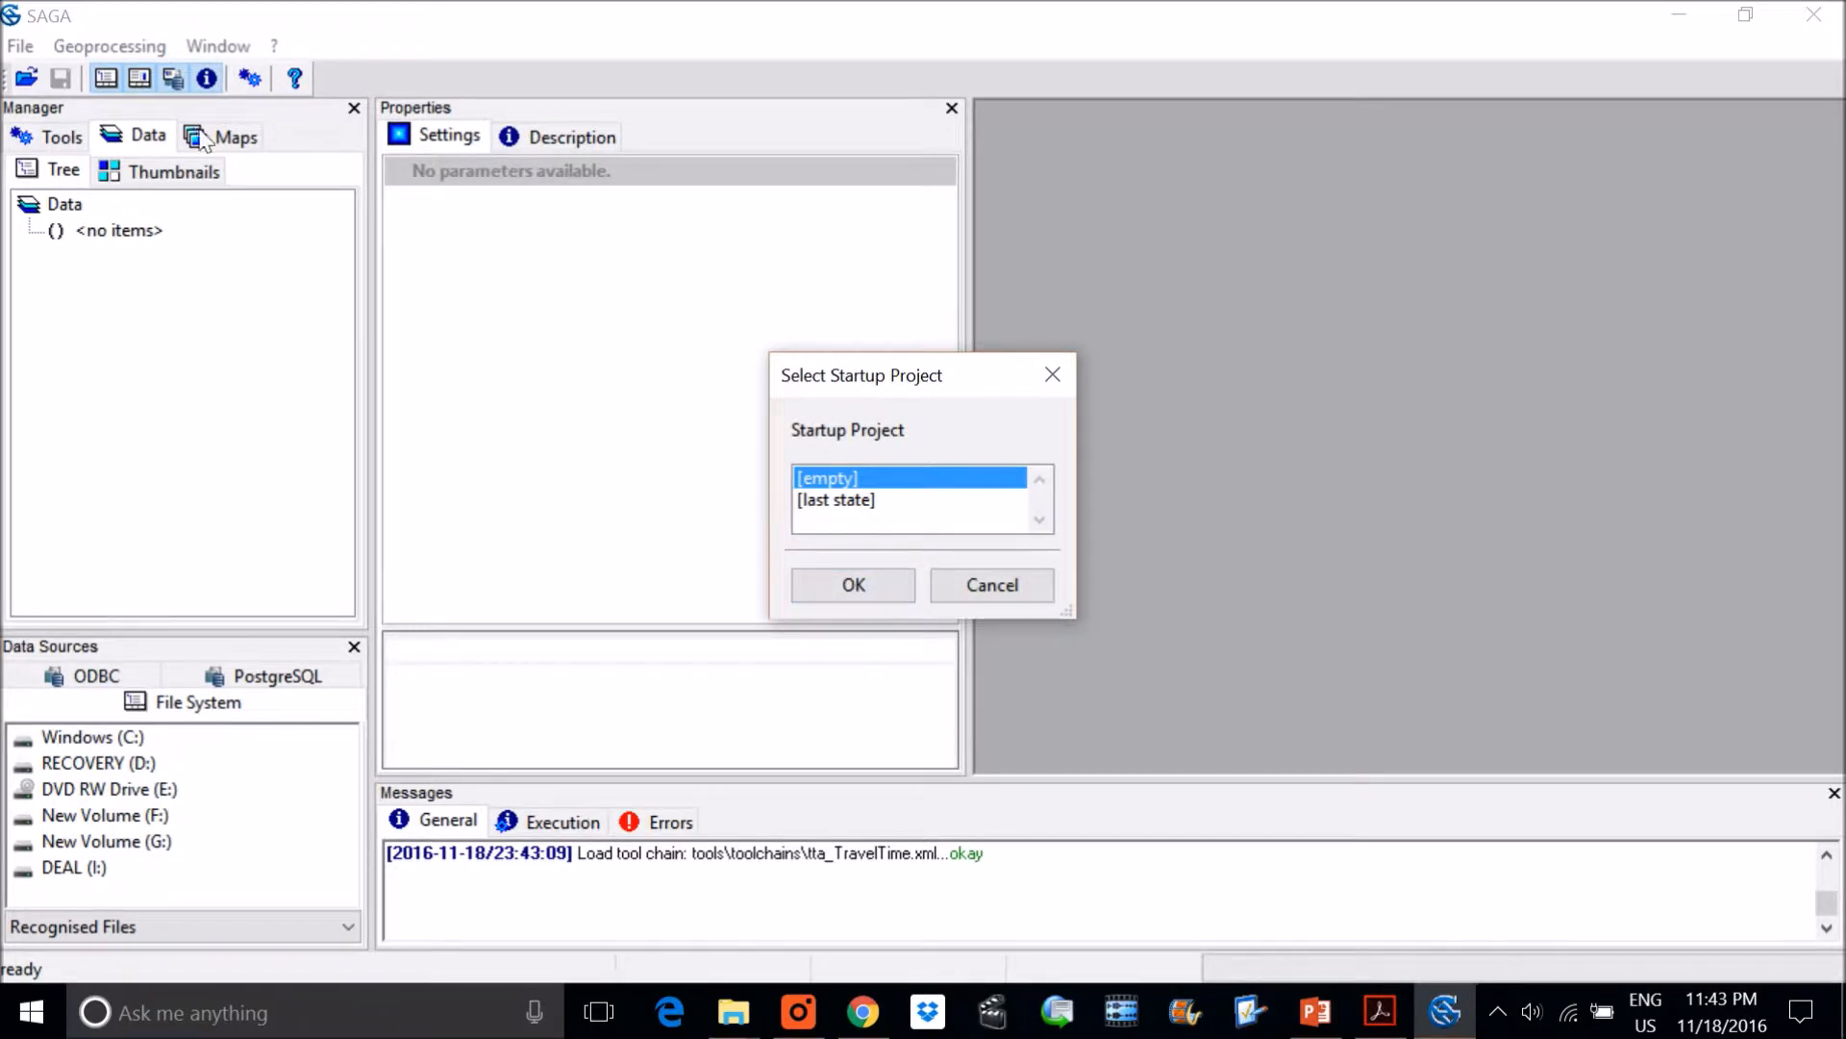
left_click(852, 583)
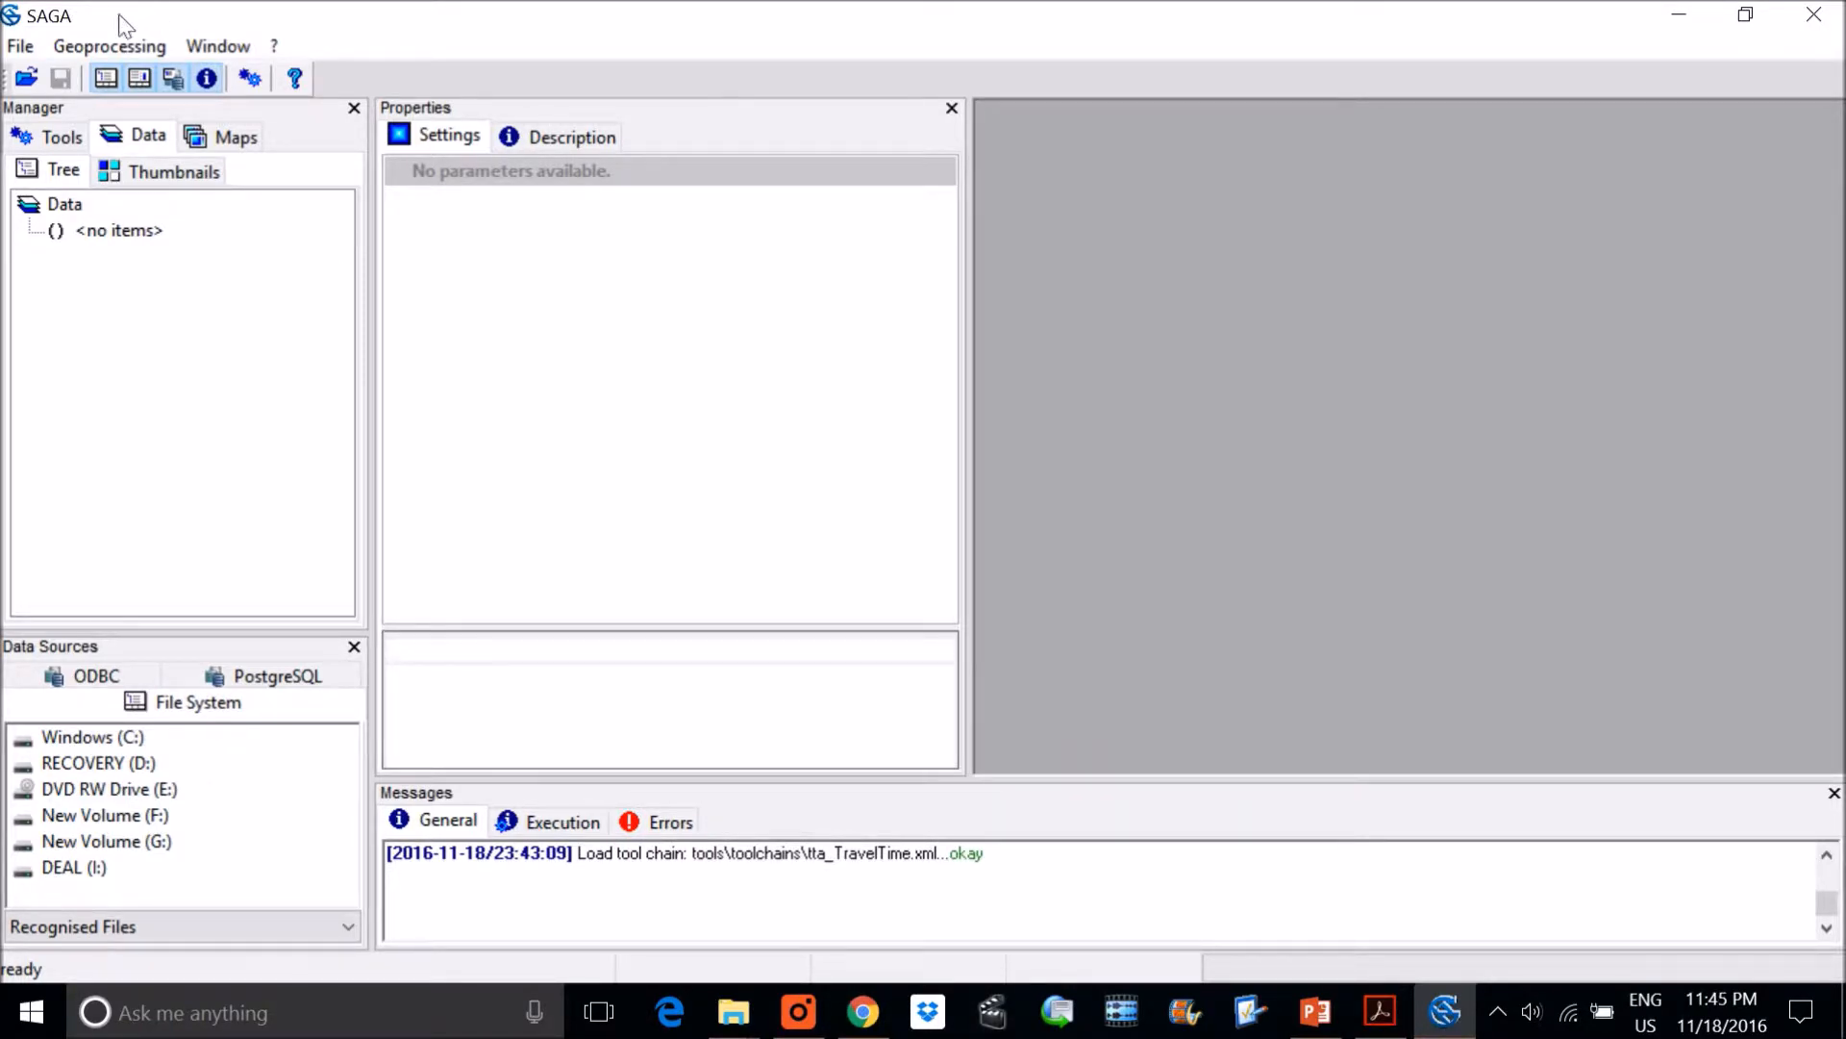
Start loading a grid so that a raster file can be chosen
left_click(23, 45)
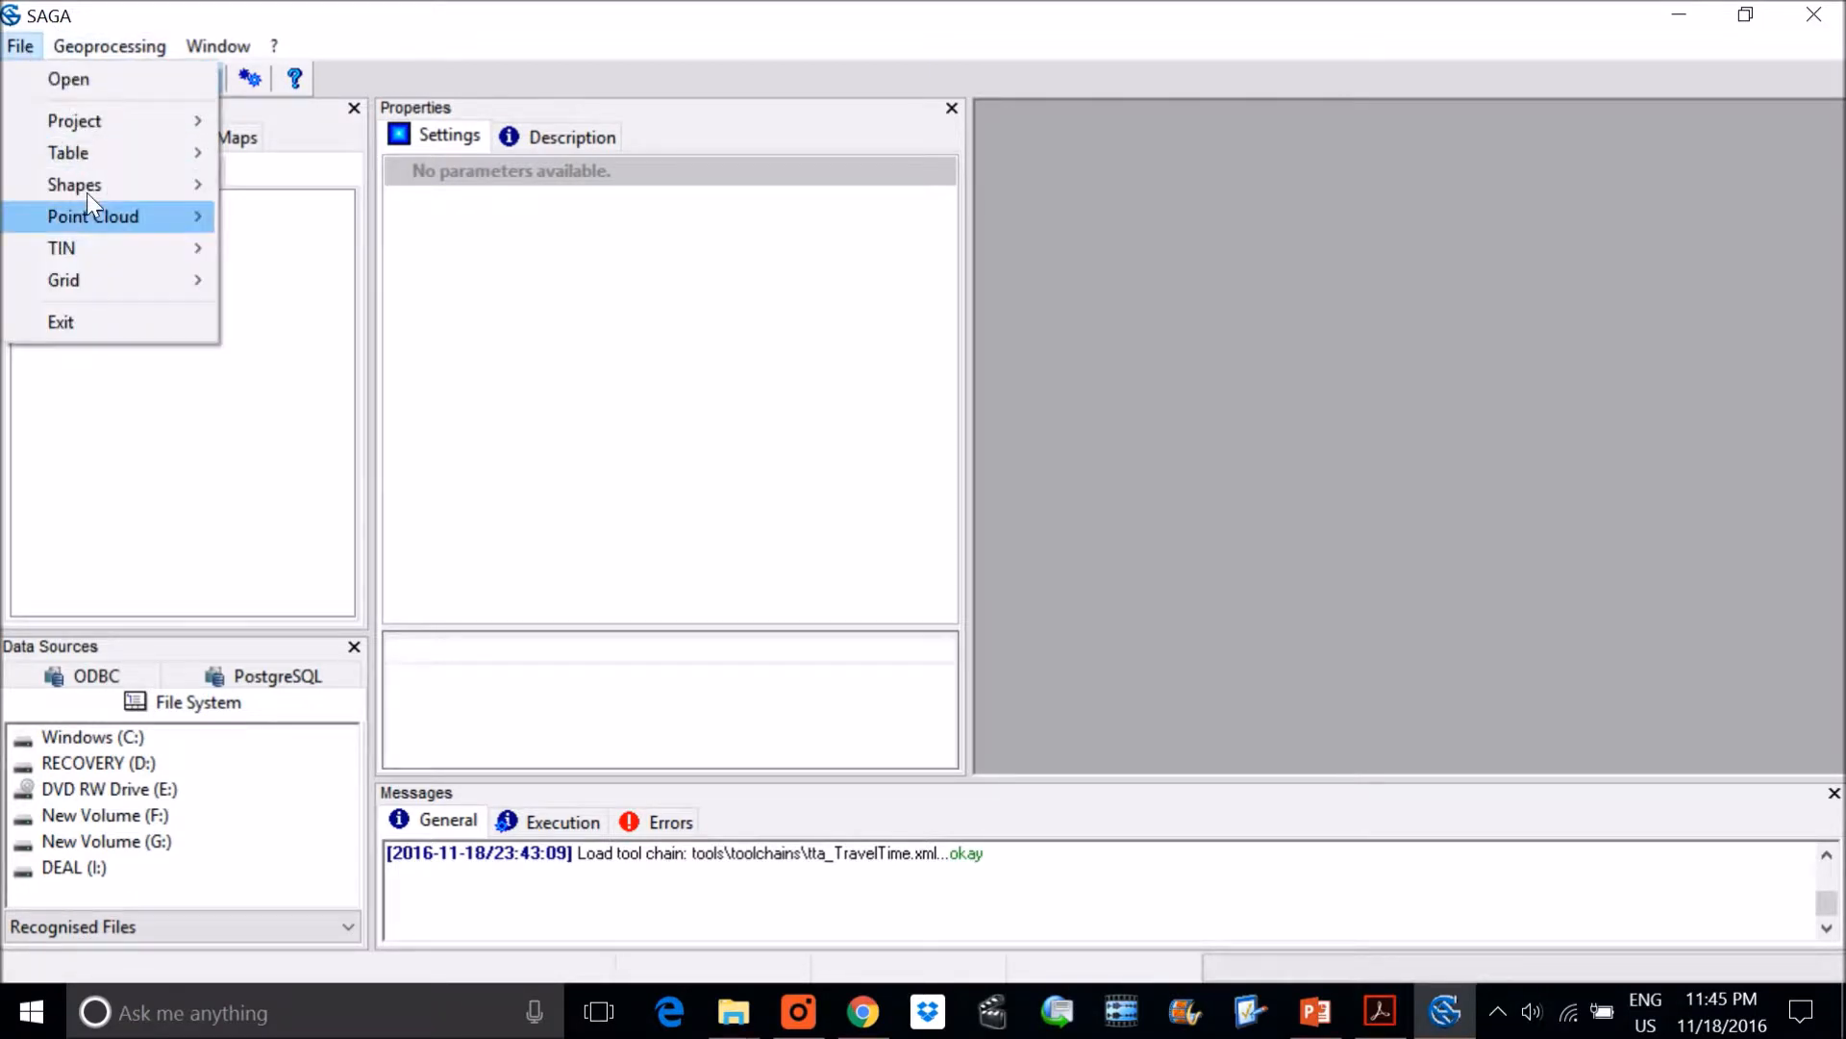
mouse_move(102, 287)
left_click(384, 285)
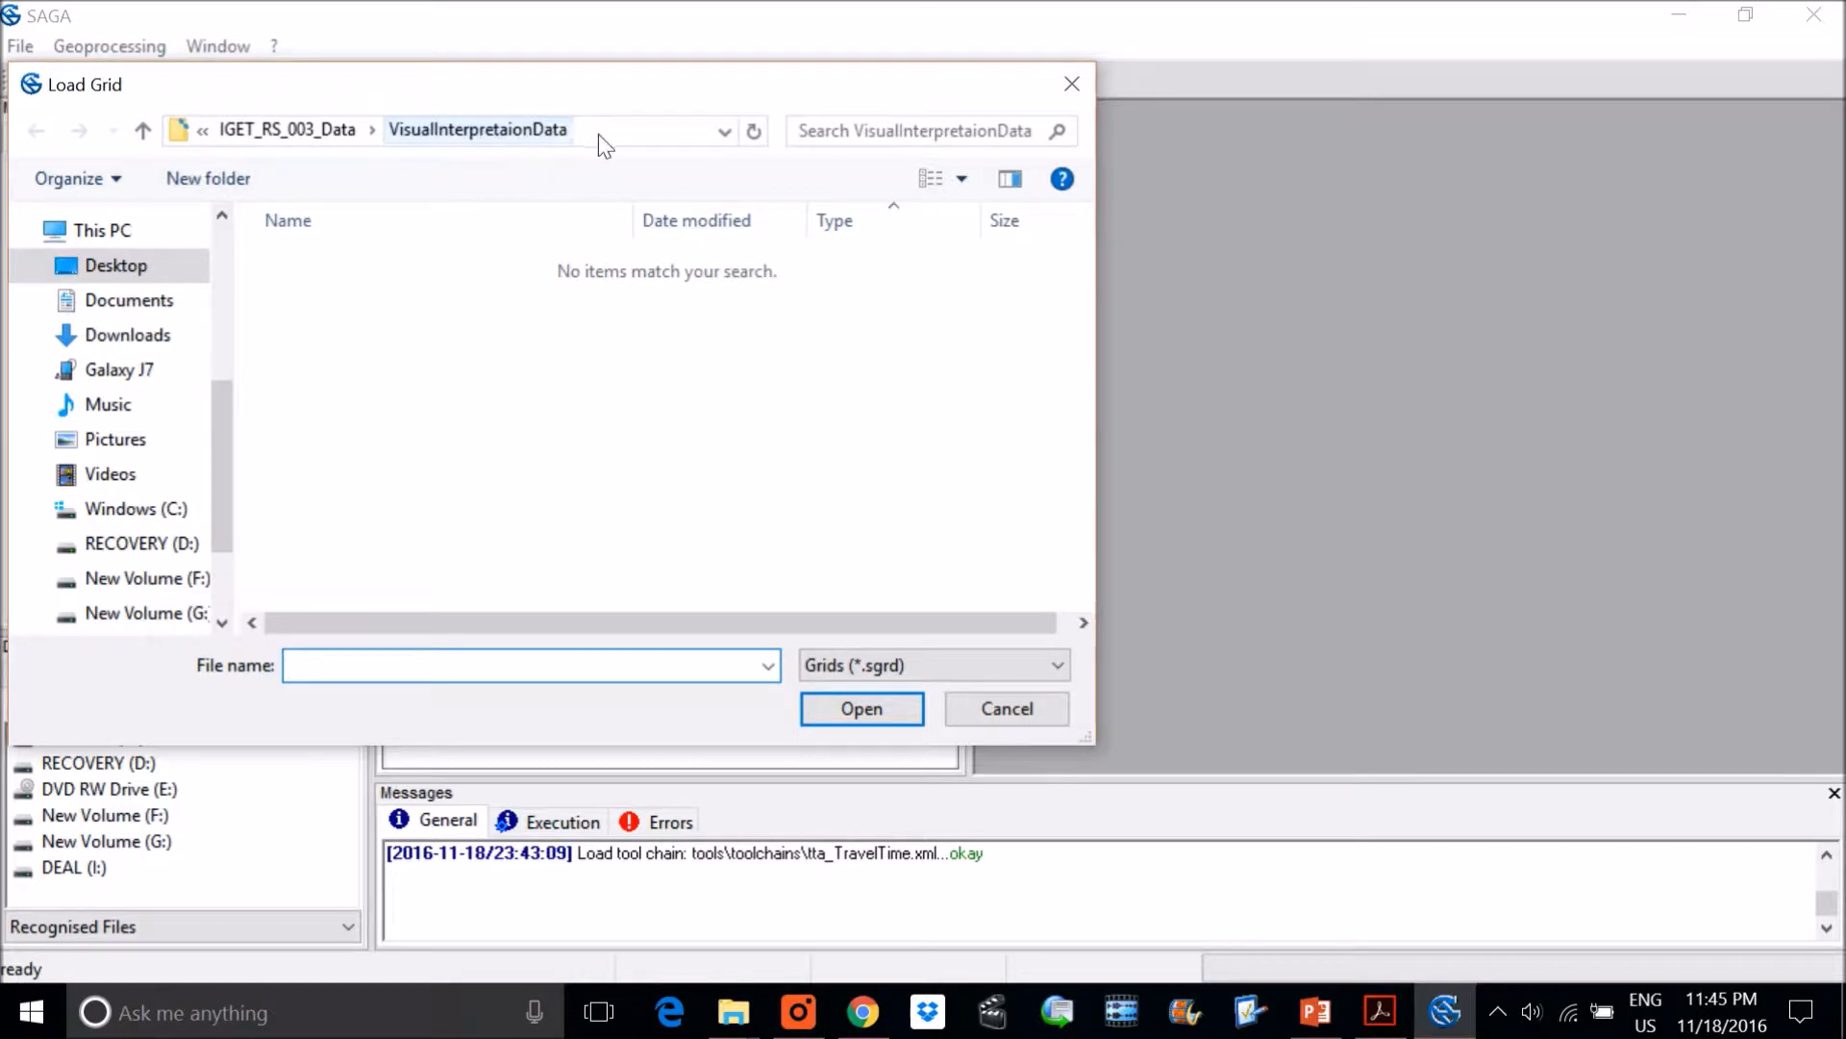
Check the full path of the VisualInterpretaionData folder in File Explorer
mouse_move(760, 1025)
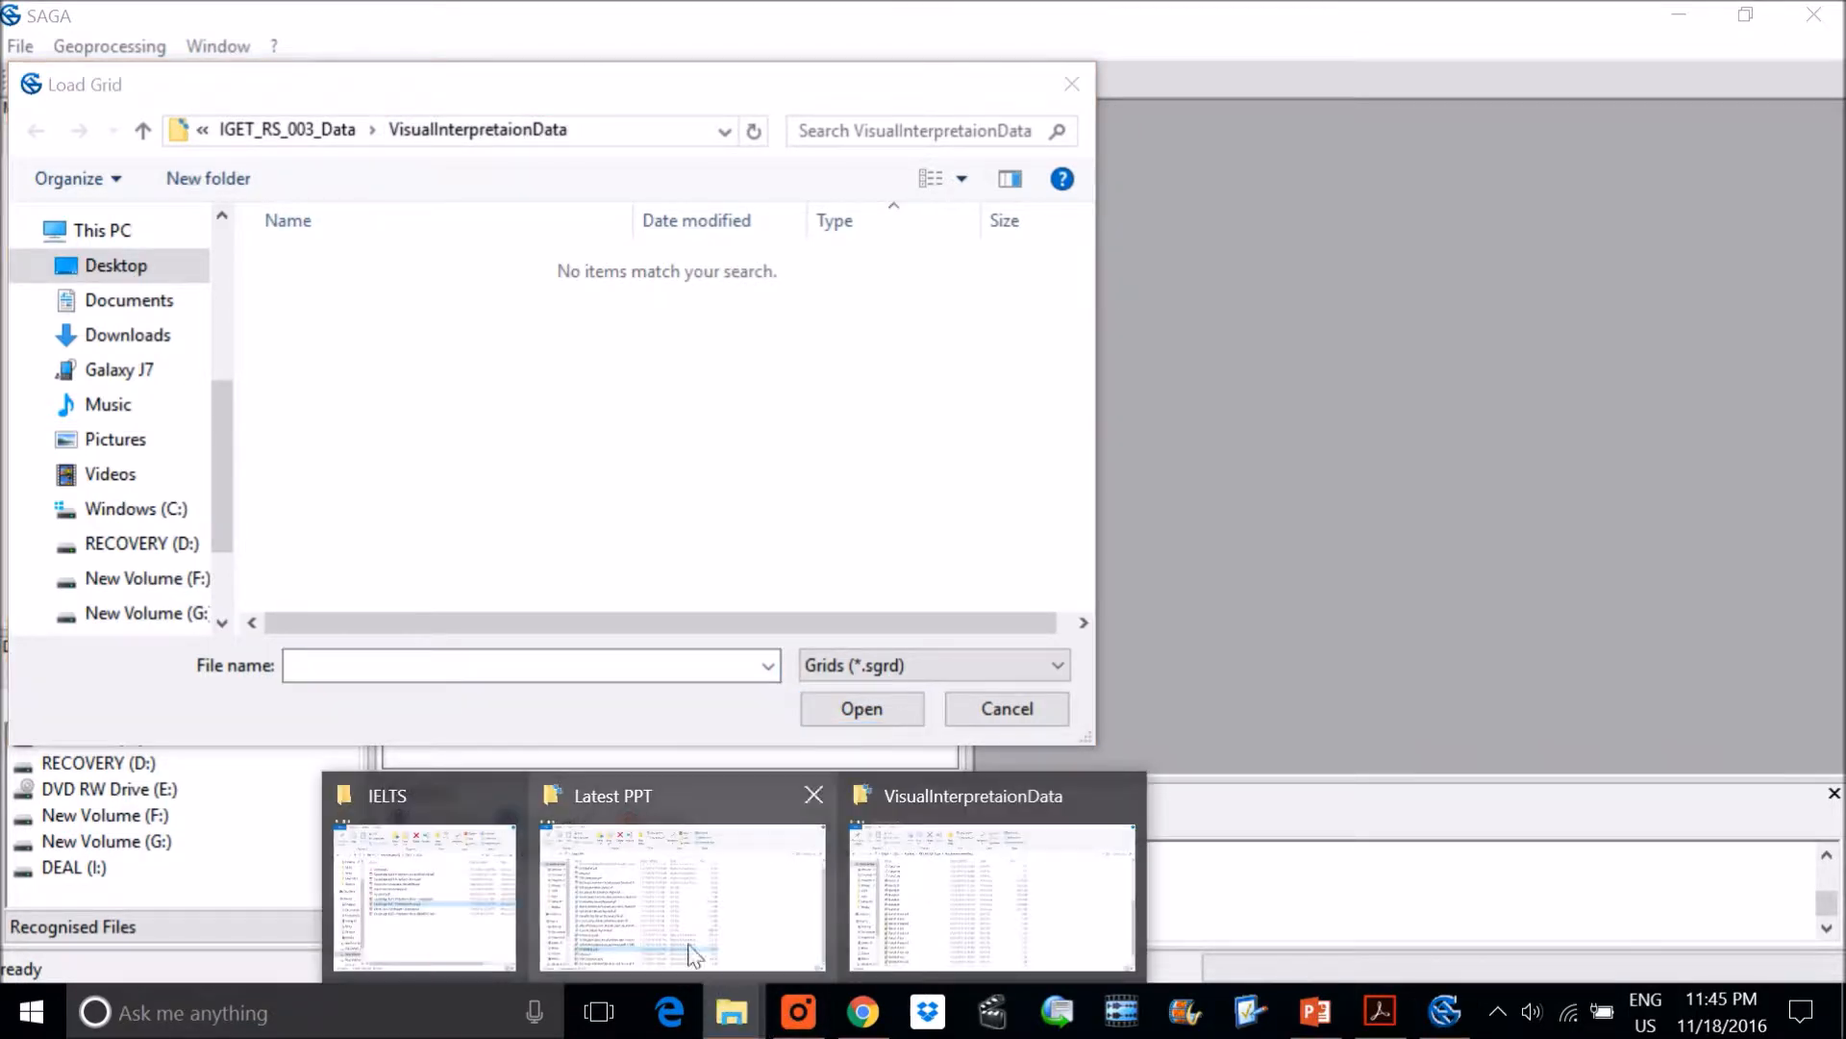
left_click(950, 828)
left_click(865, 223)
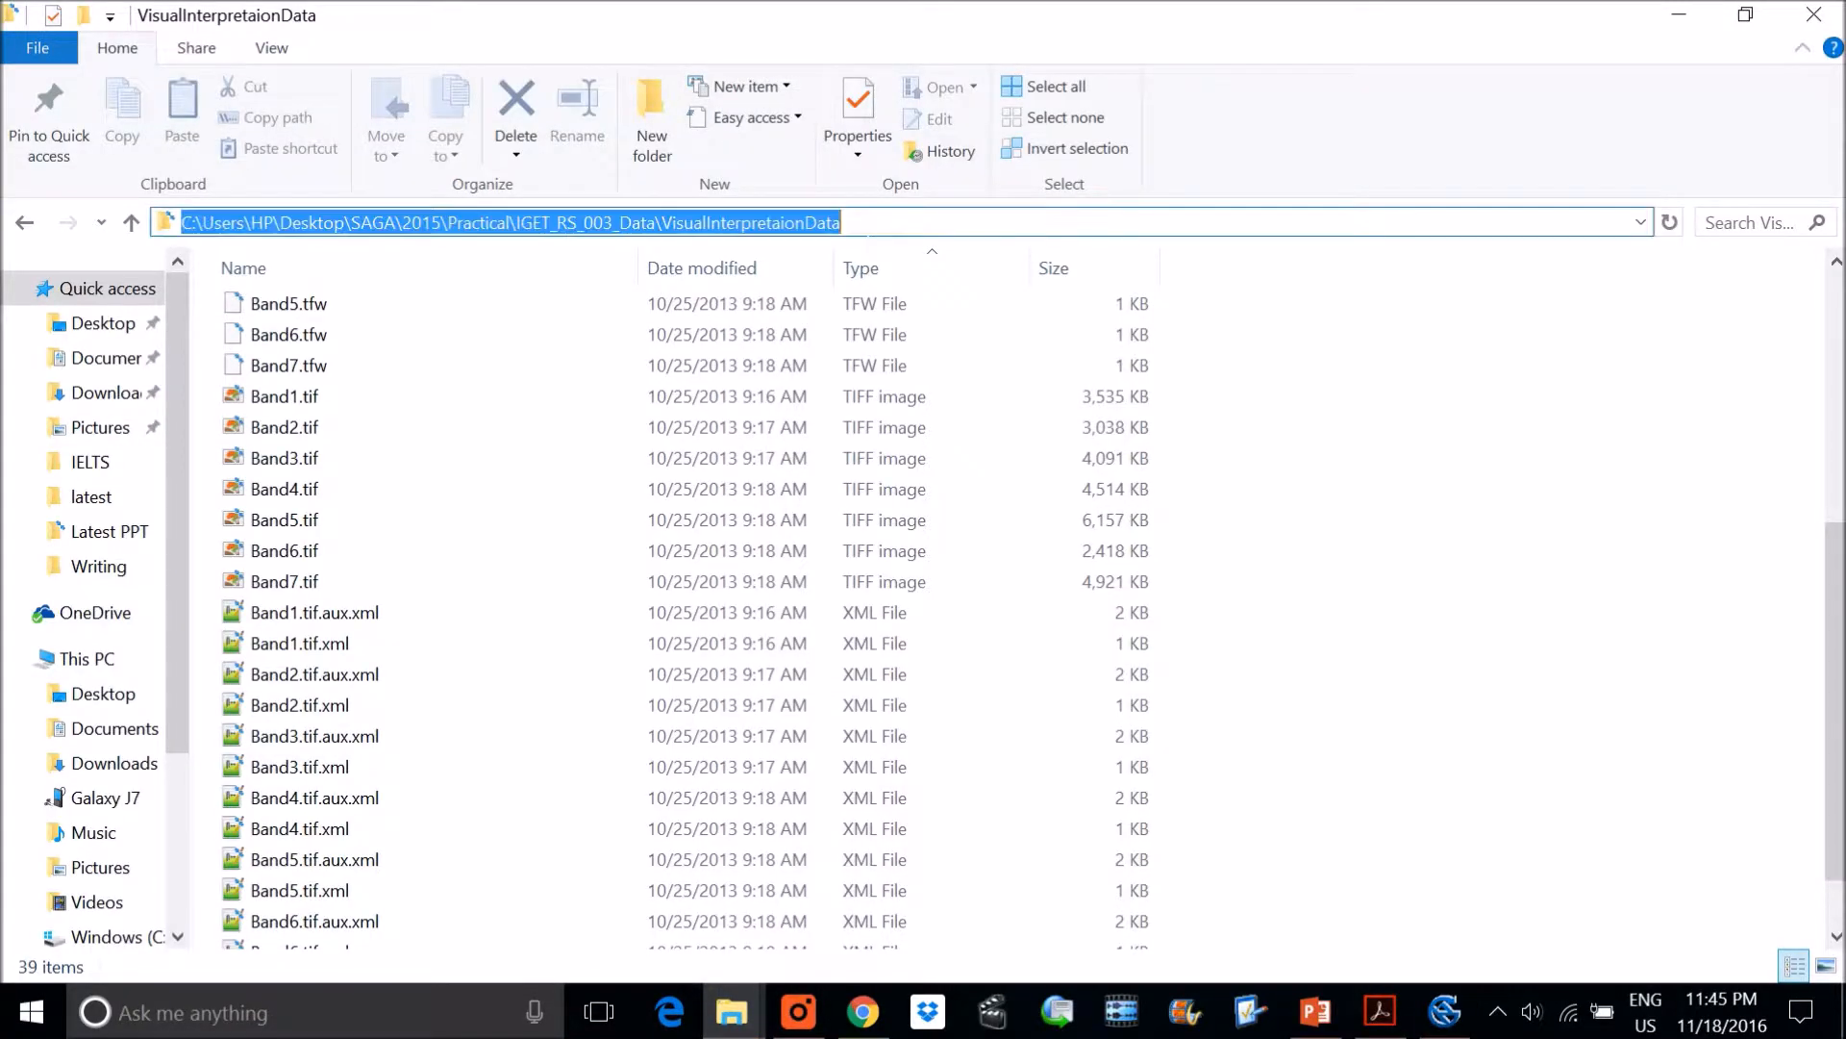
left_click(265, 368)
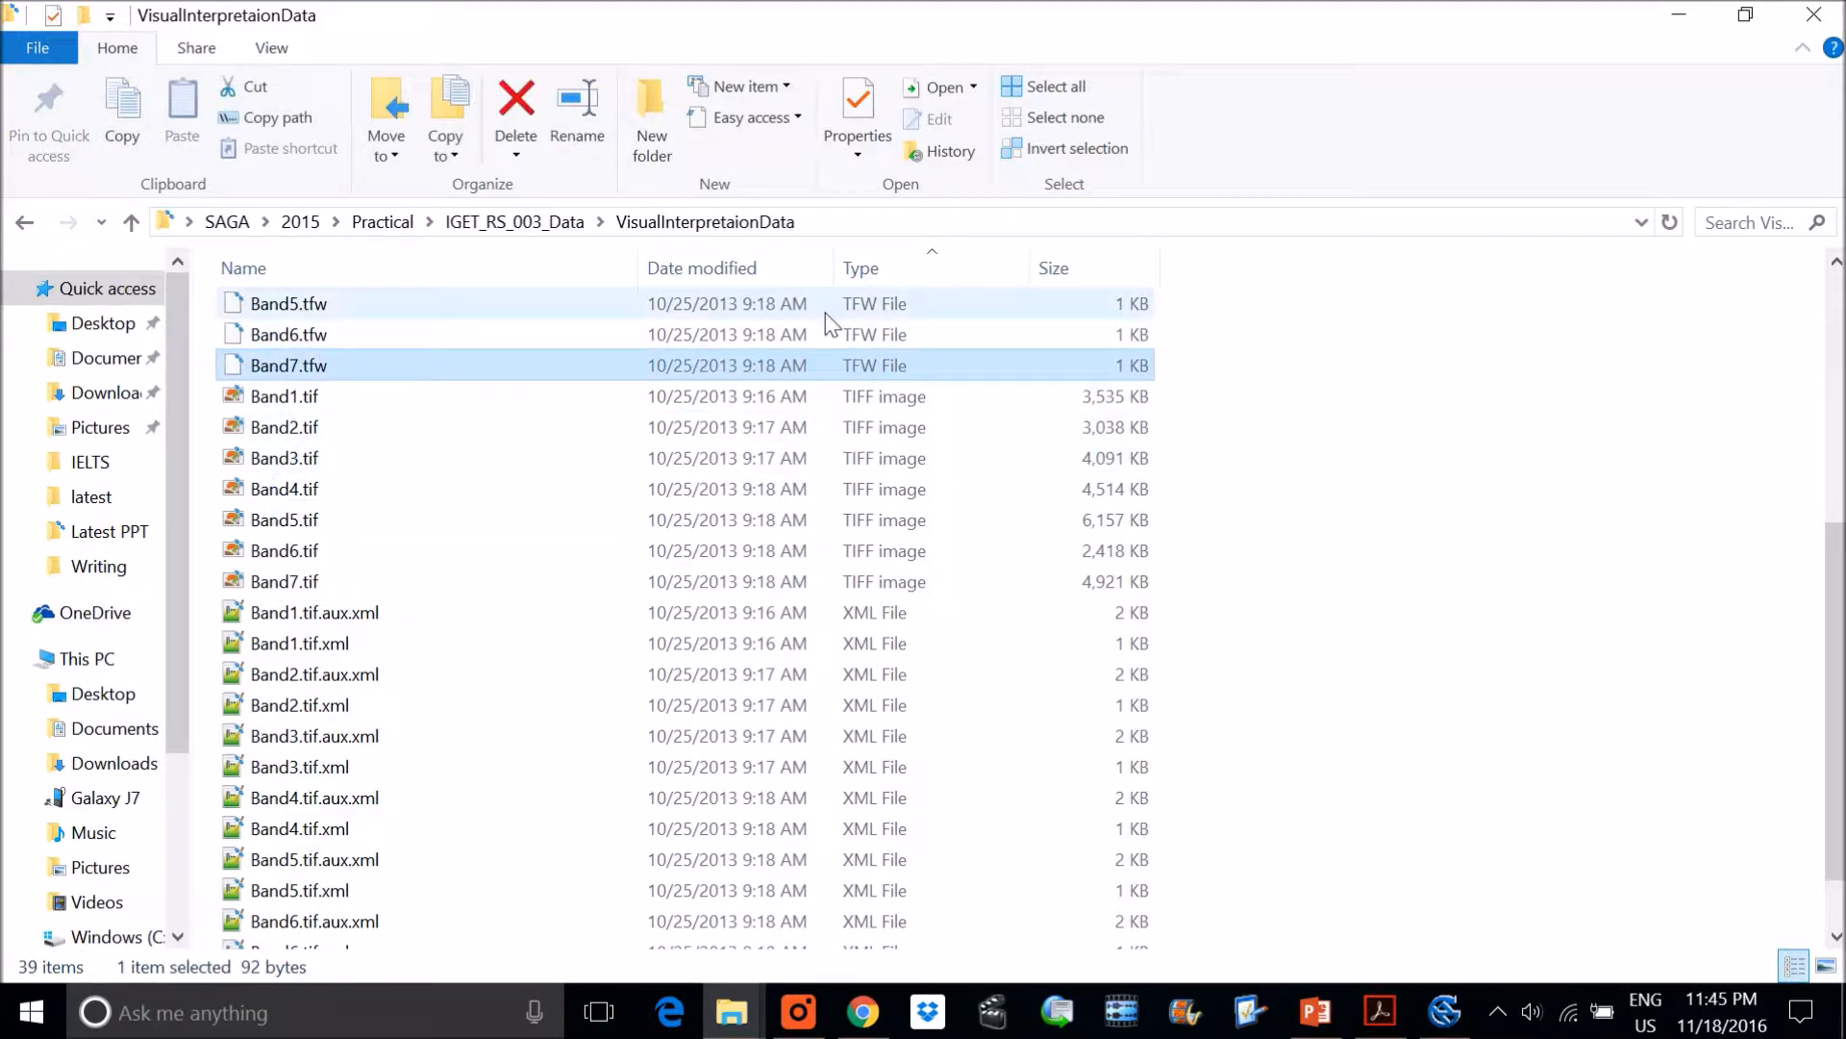
left_click(954, 222)
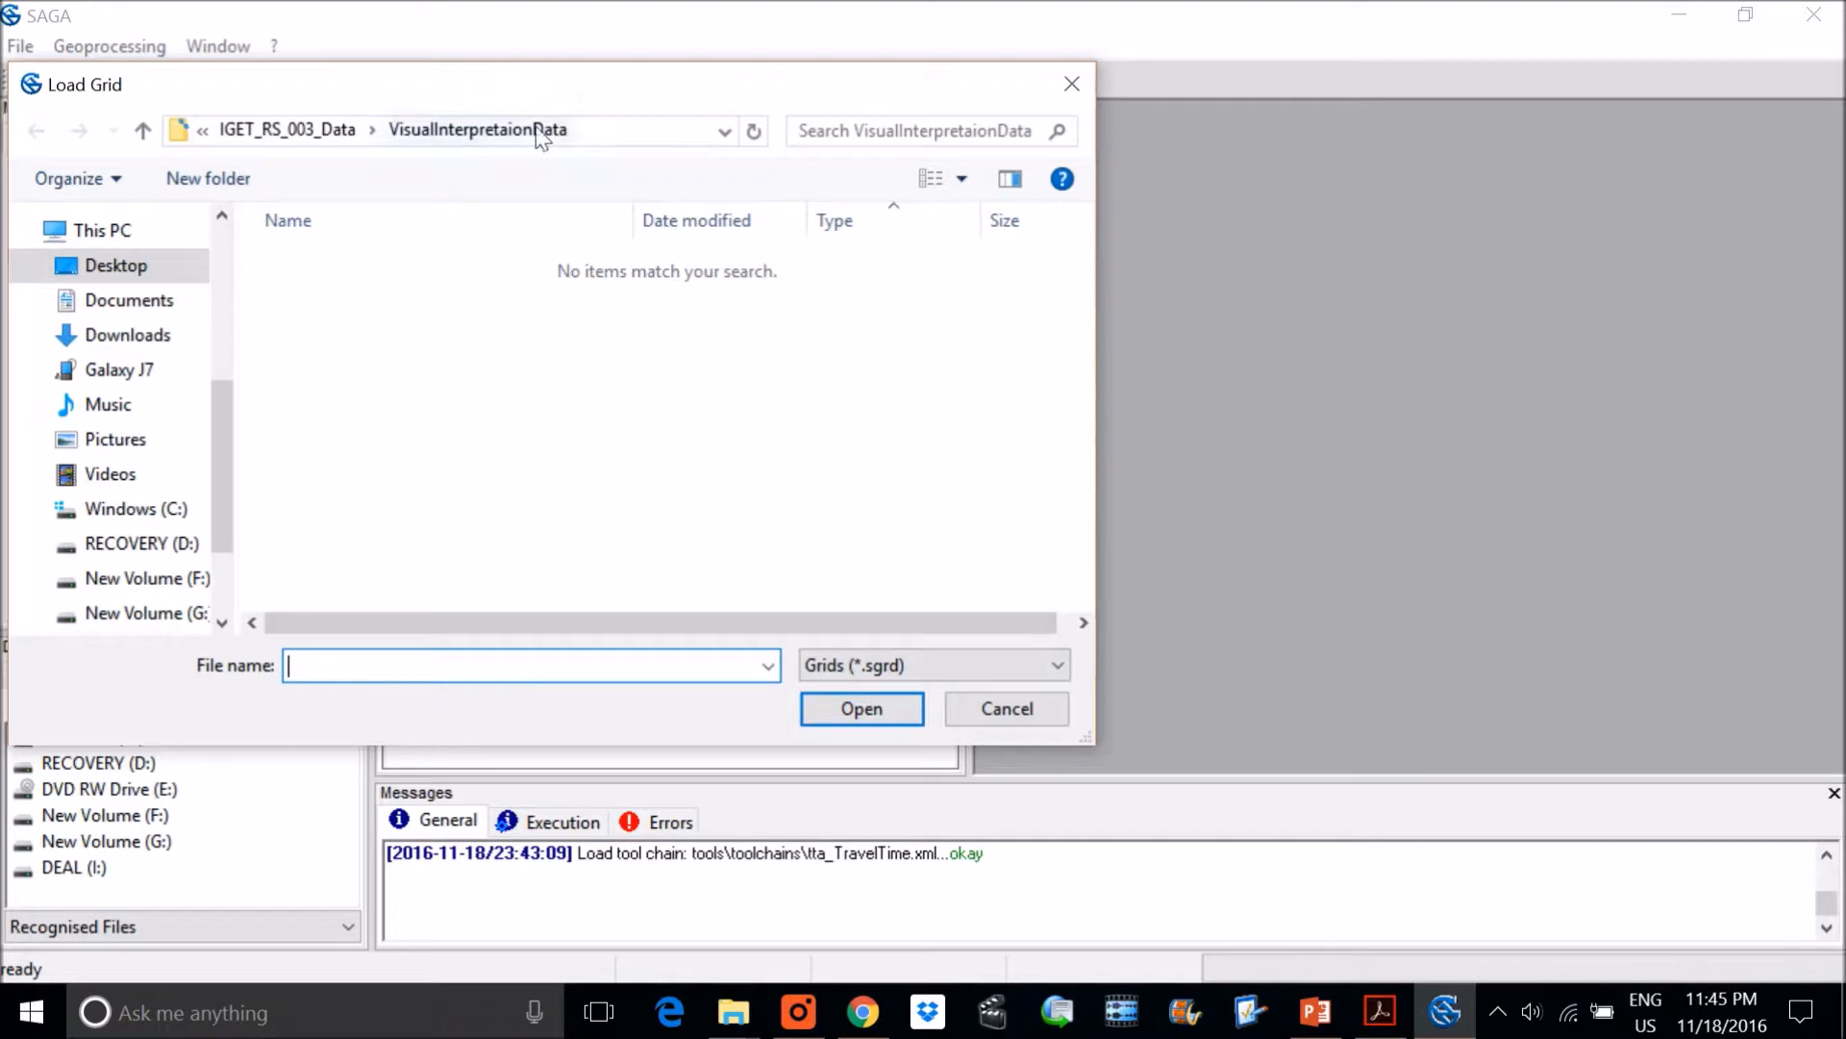
Show all file types in the VisualInterpretaionData folder and load Band5.tif as a grid
left_click(896, 667)
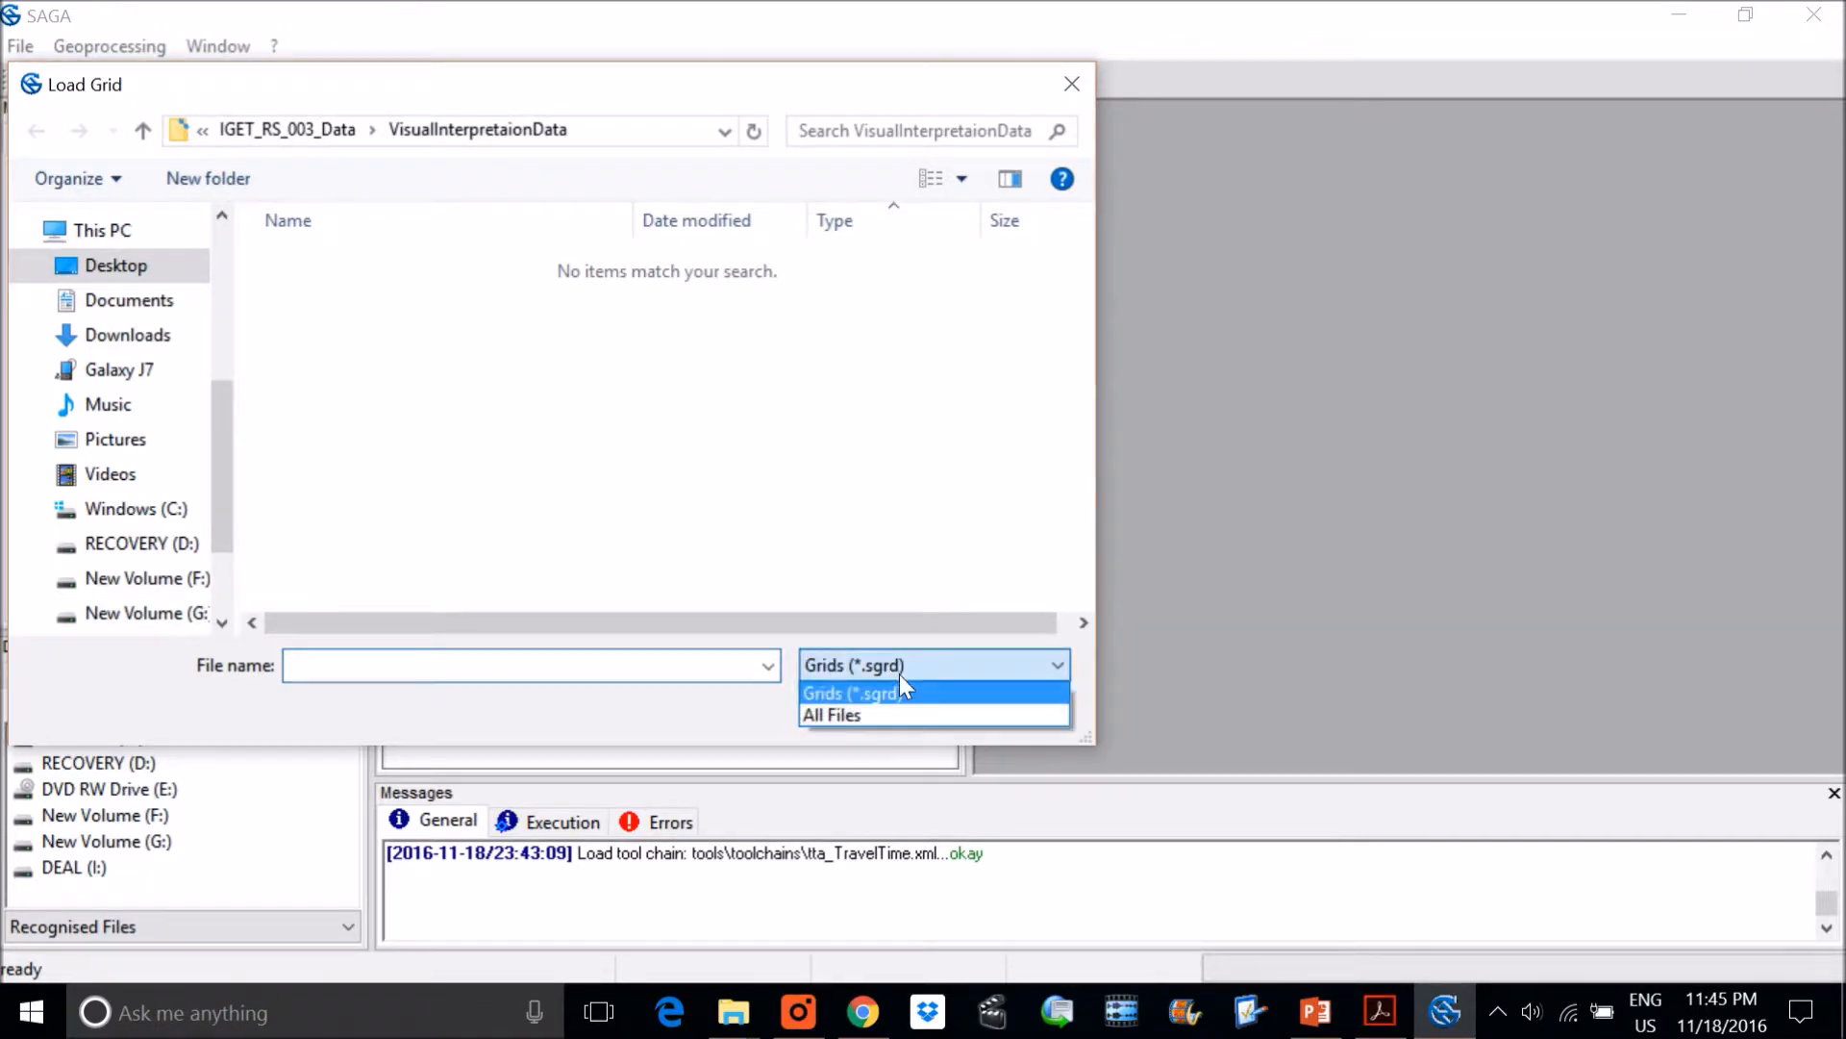
left_click(885, 716)
scroll(490, 299, "down", 3)
scroll(491, 299, "down", 4)
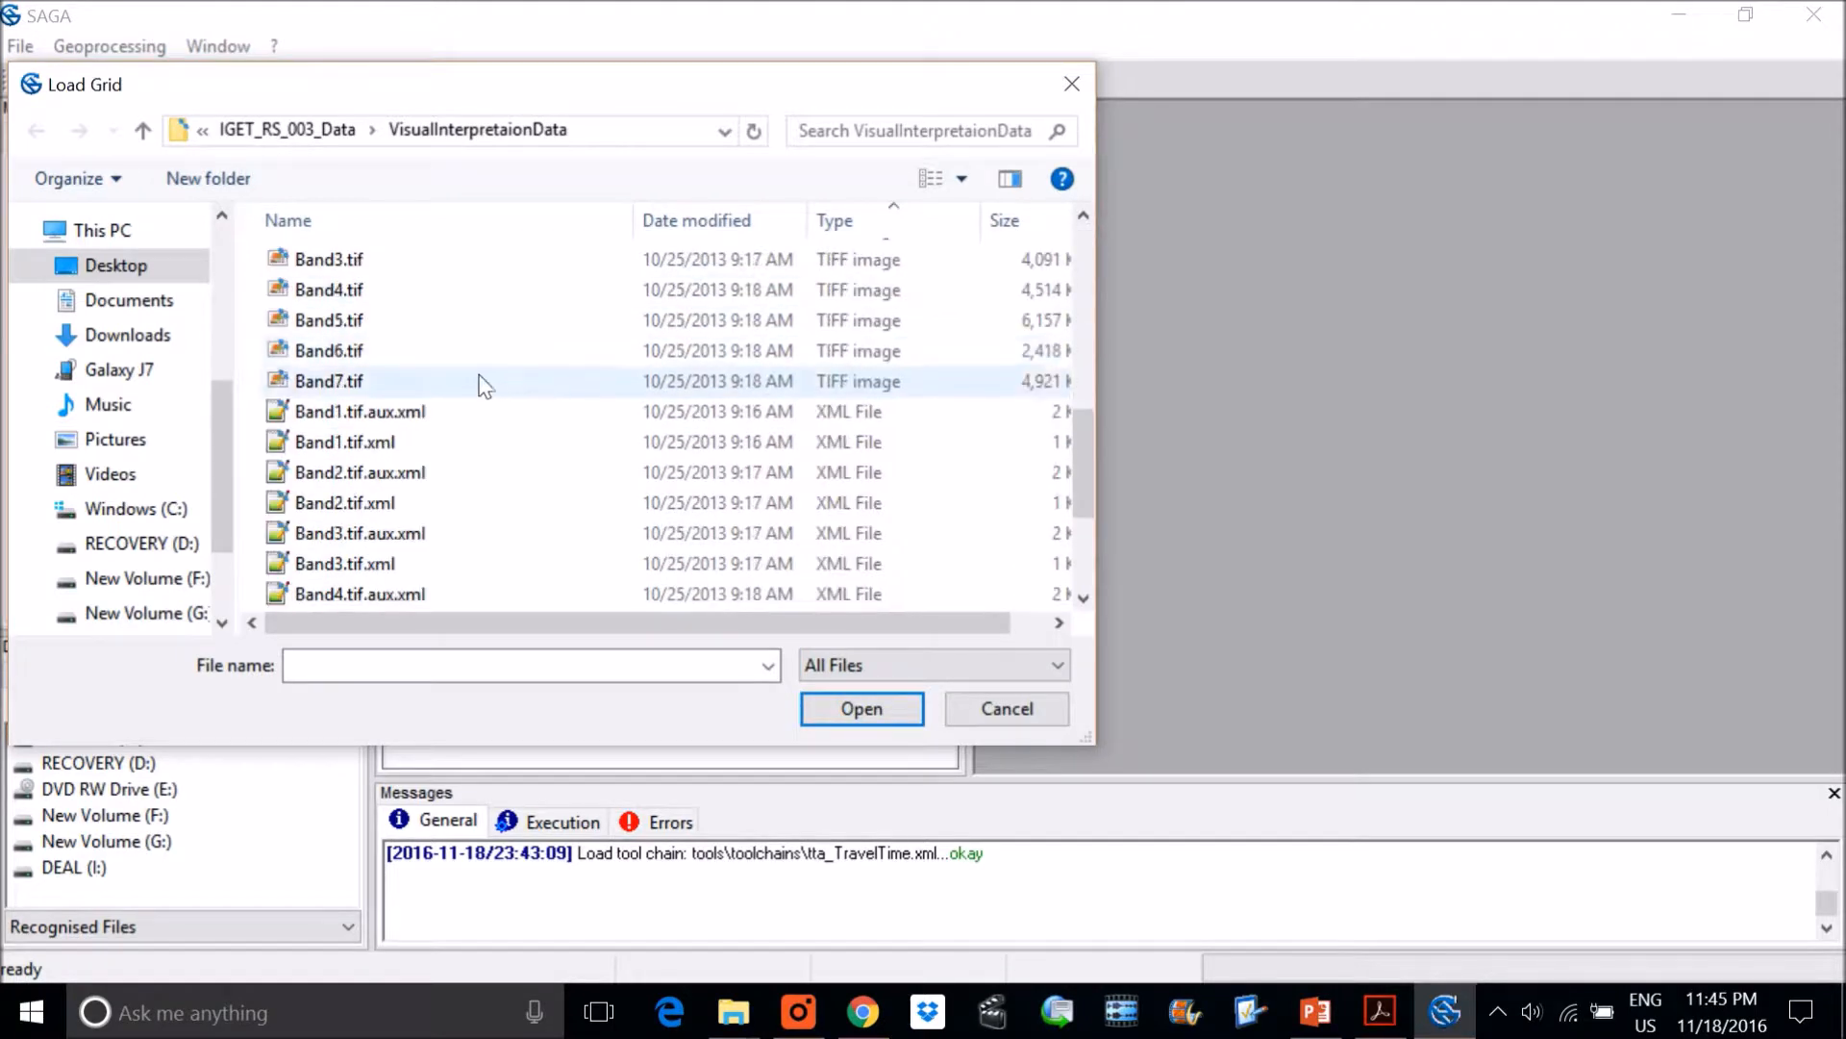
left_click(363, 321)
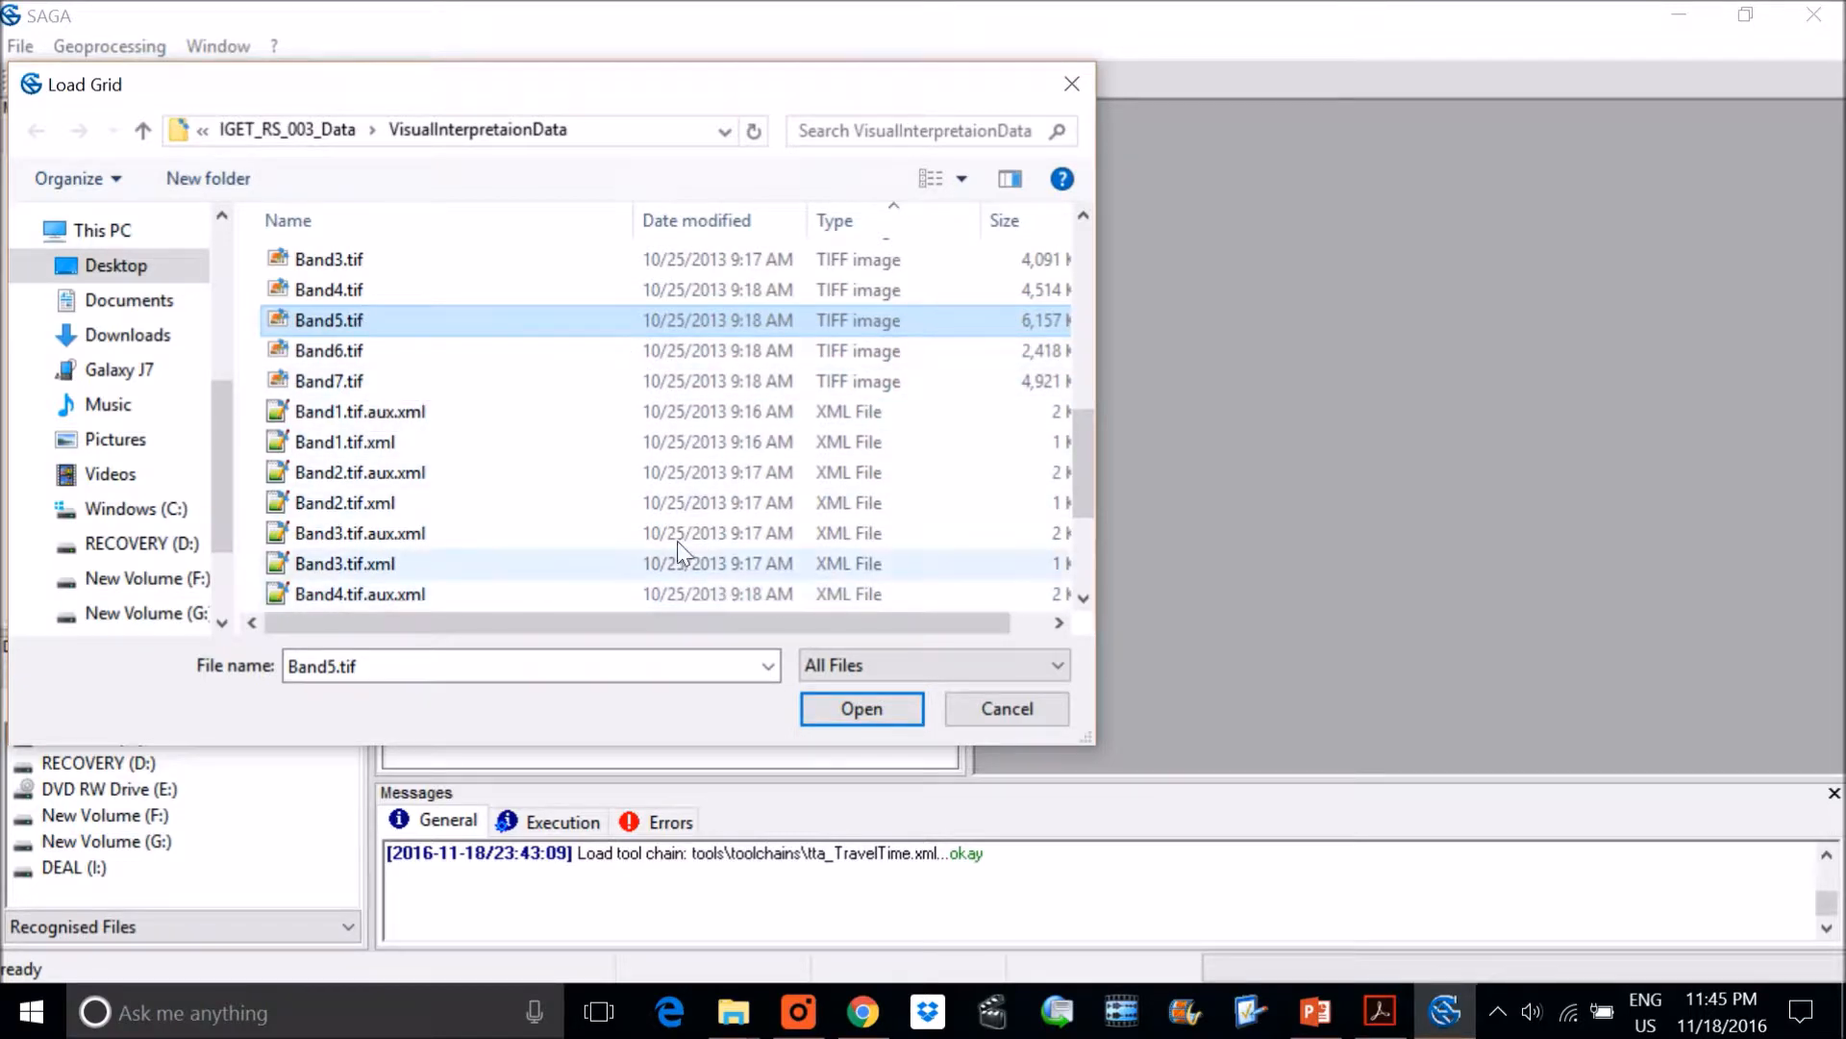
left_click(858, 714)
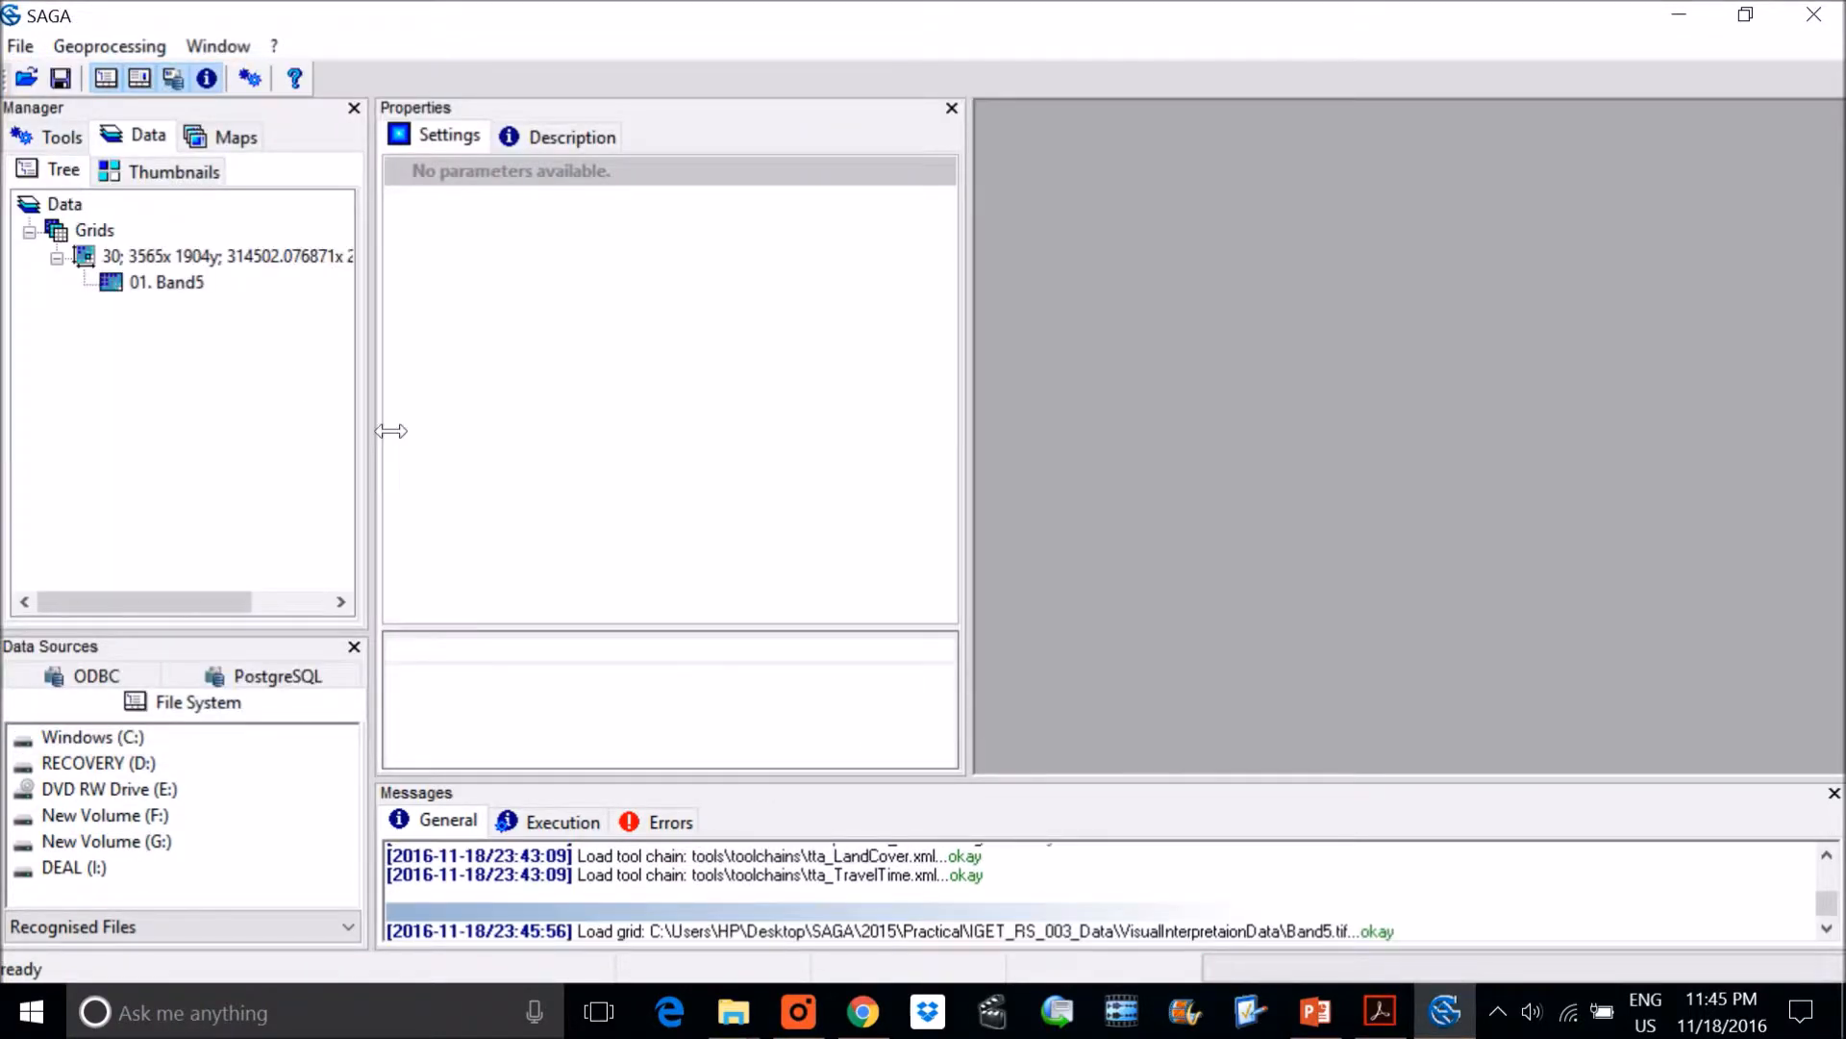
Display the Band5 grid in a map and narrow the Manager and Properties panes to give the map more room
double_click(165, 281)
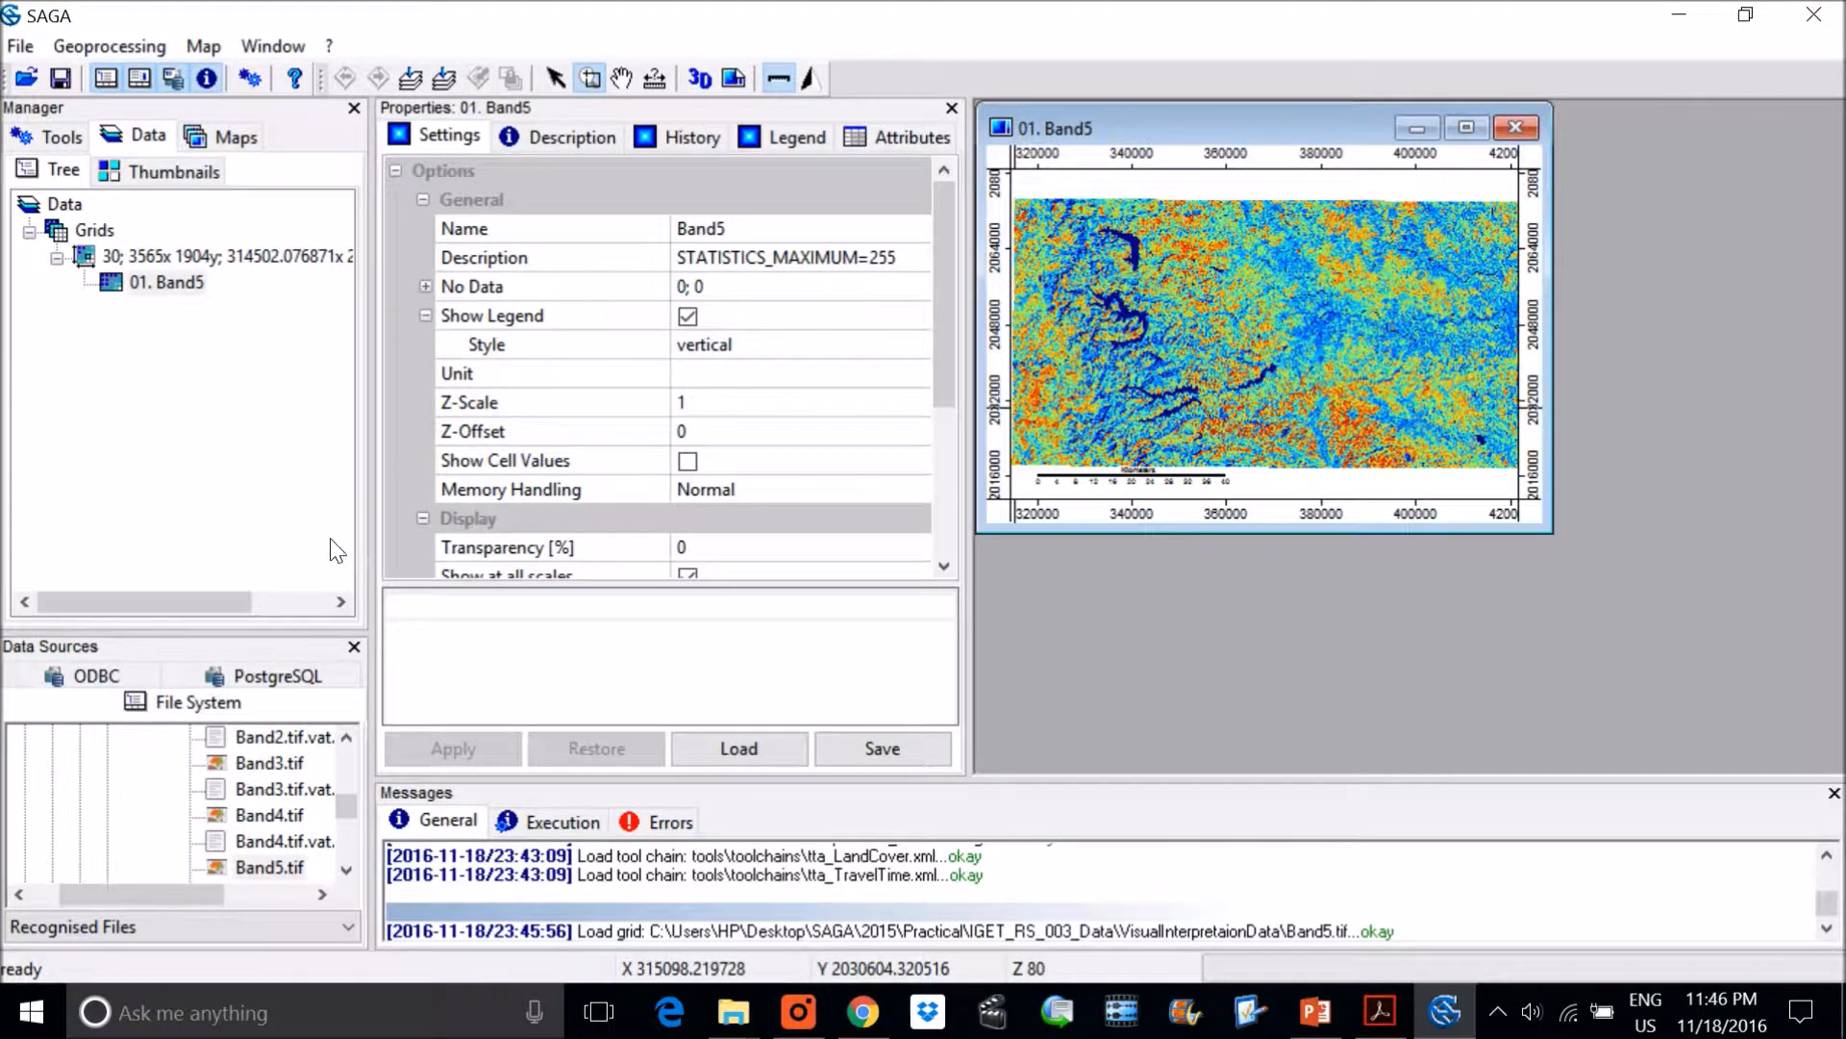
left_click_drag(388, 535, 200, 536)
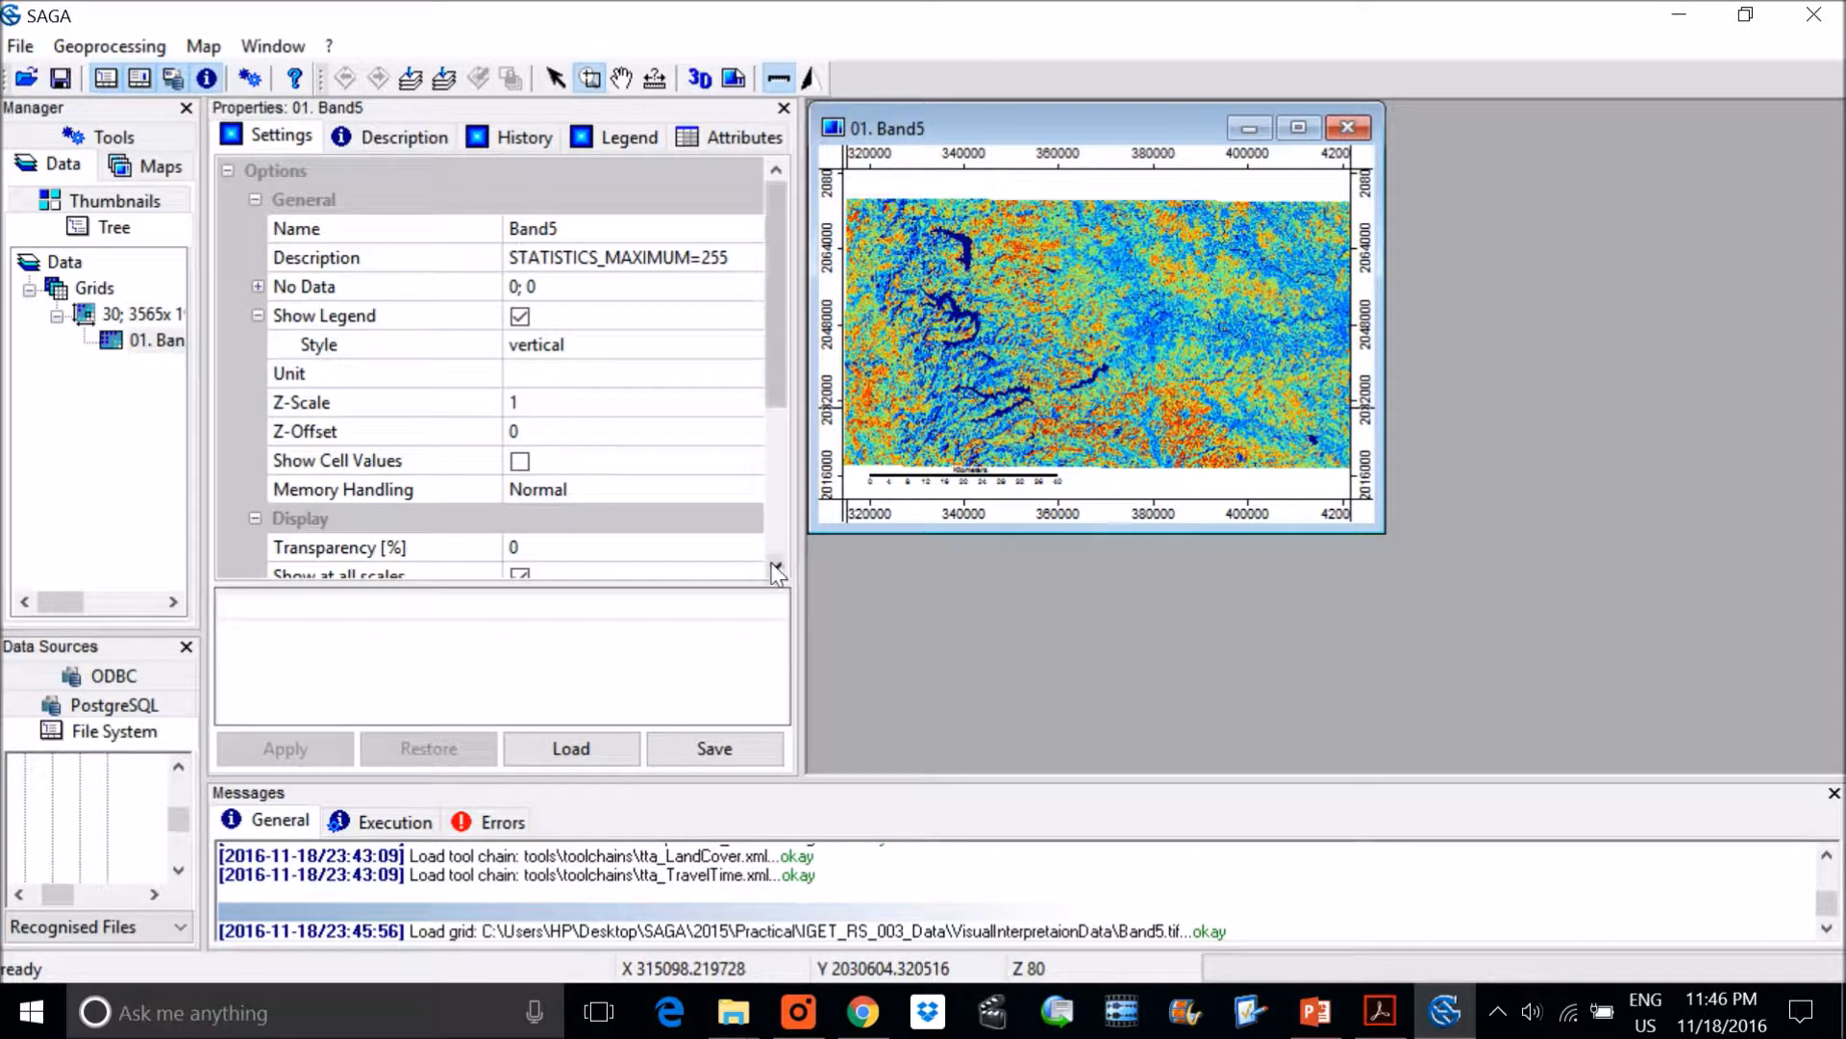
left_click_drag(802, 574, 623, 574)
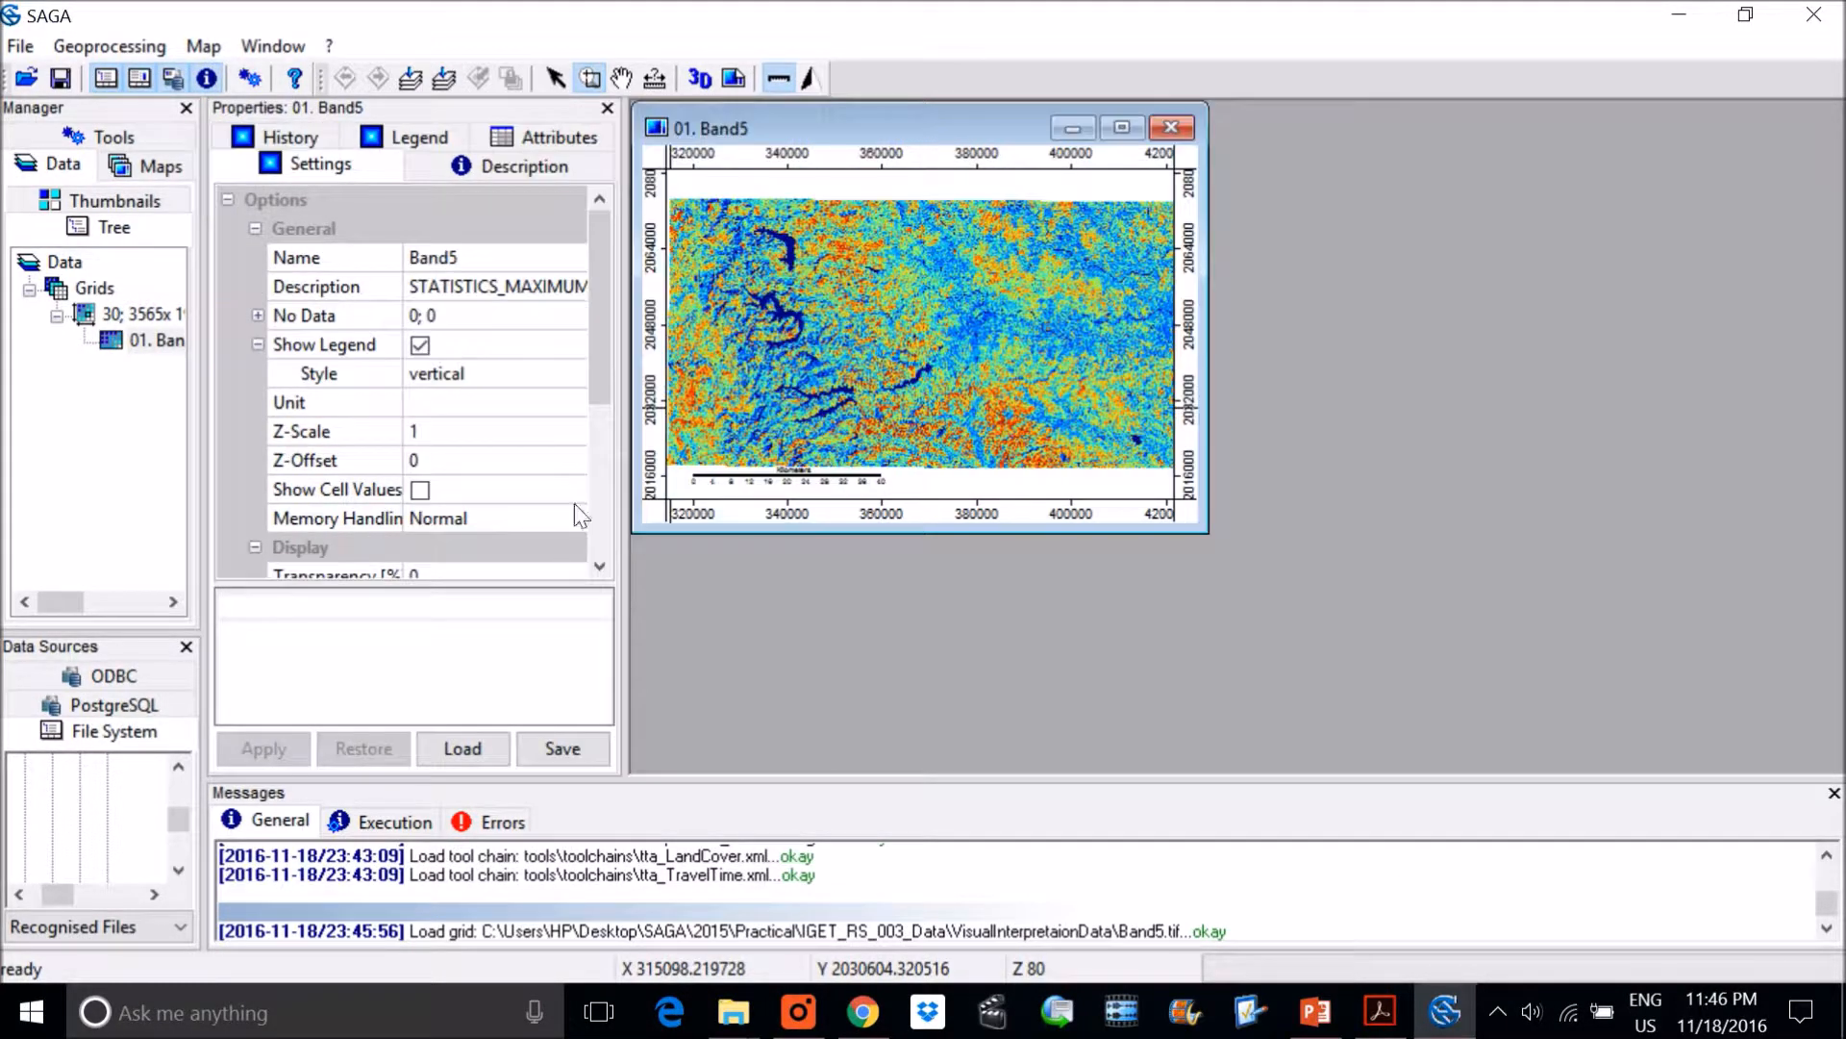
Set the Band5 grid's graduated colors to the greyscale preset and apply the change to the map
scroll(550, 492, "down", 4)
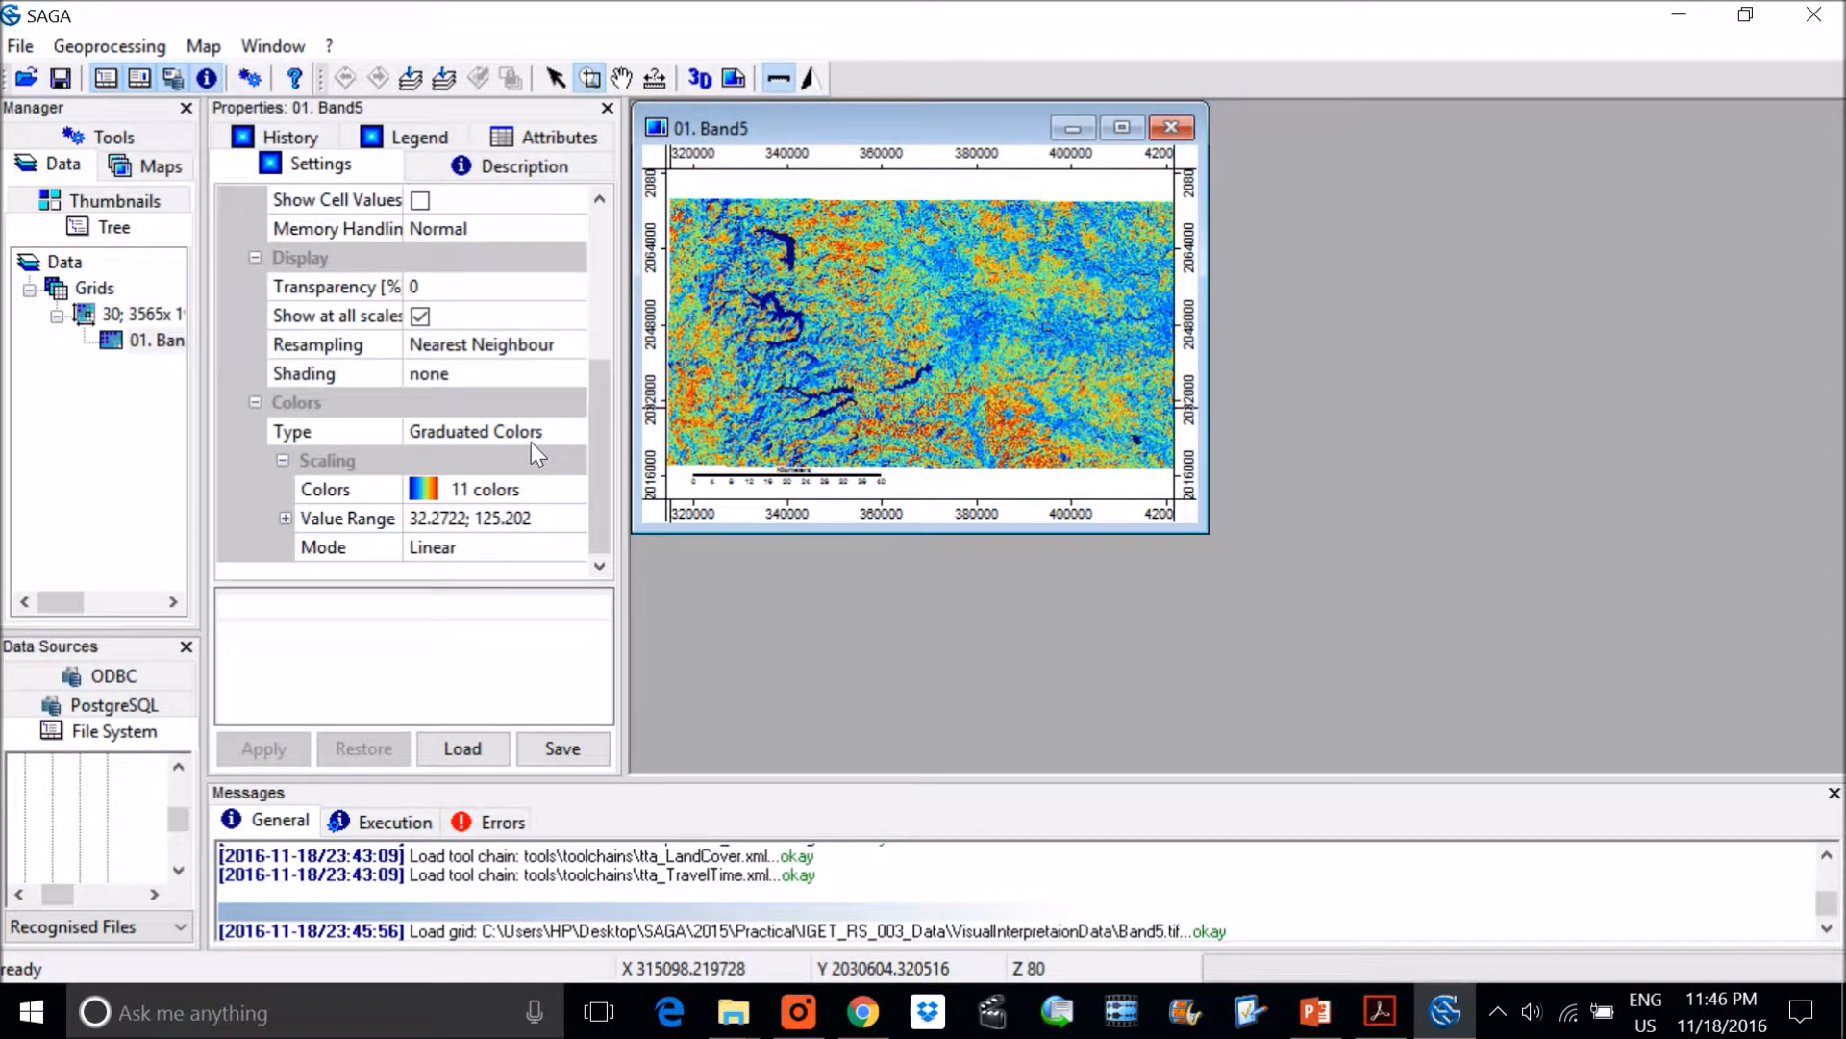
left_click(505, 493)
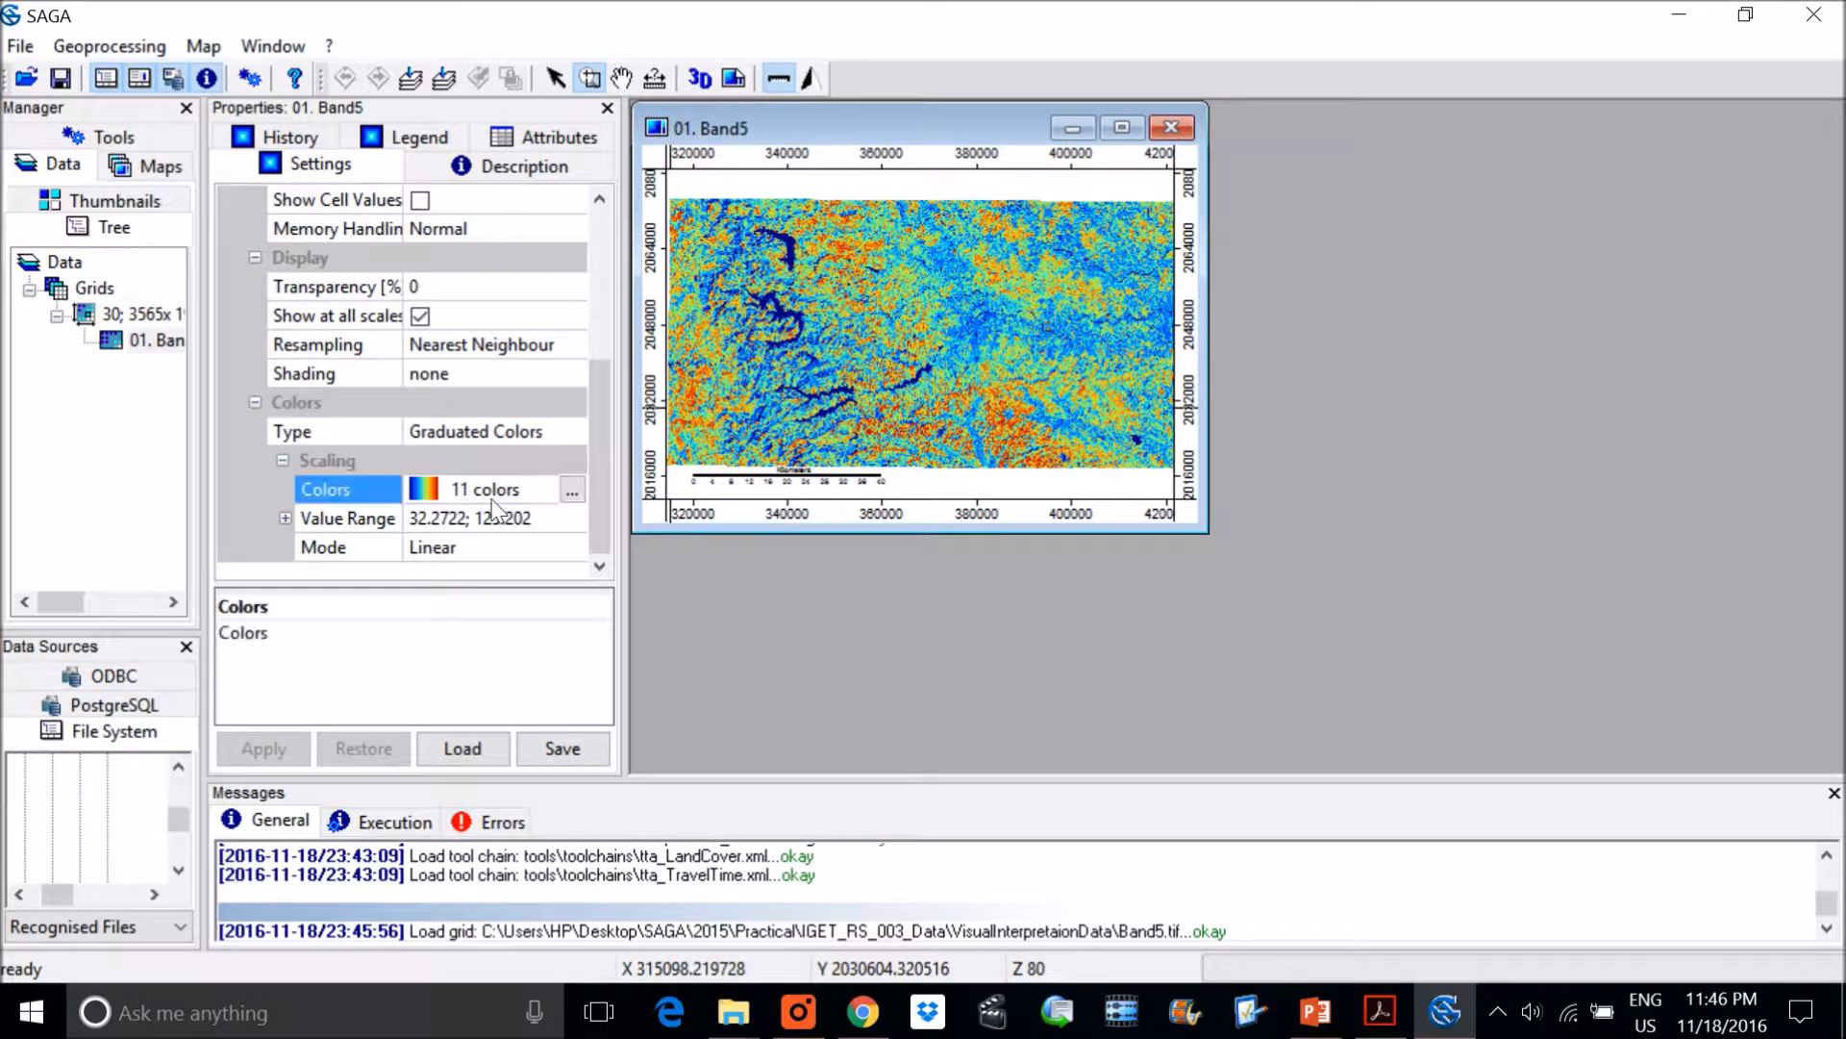
left_click(572, 490)
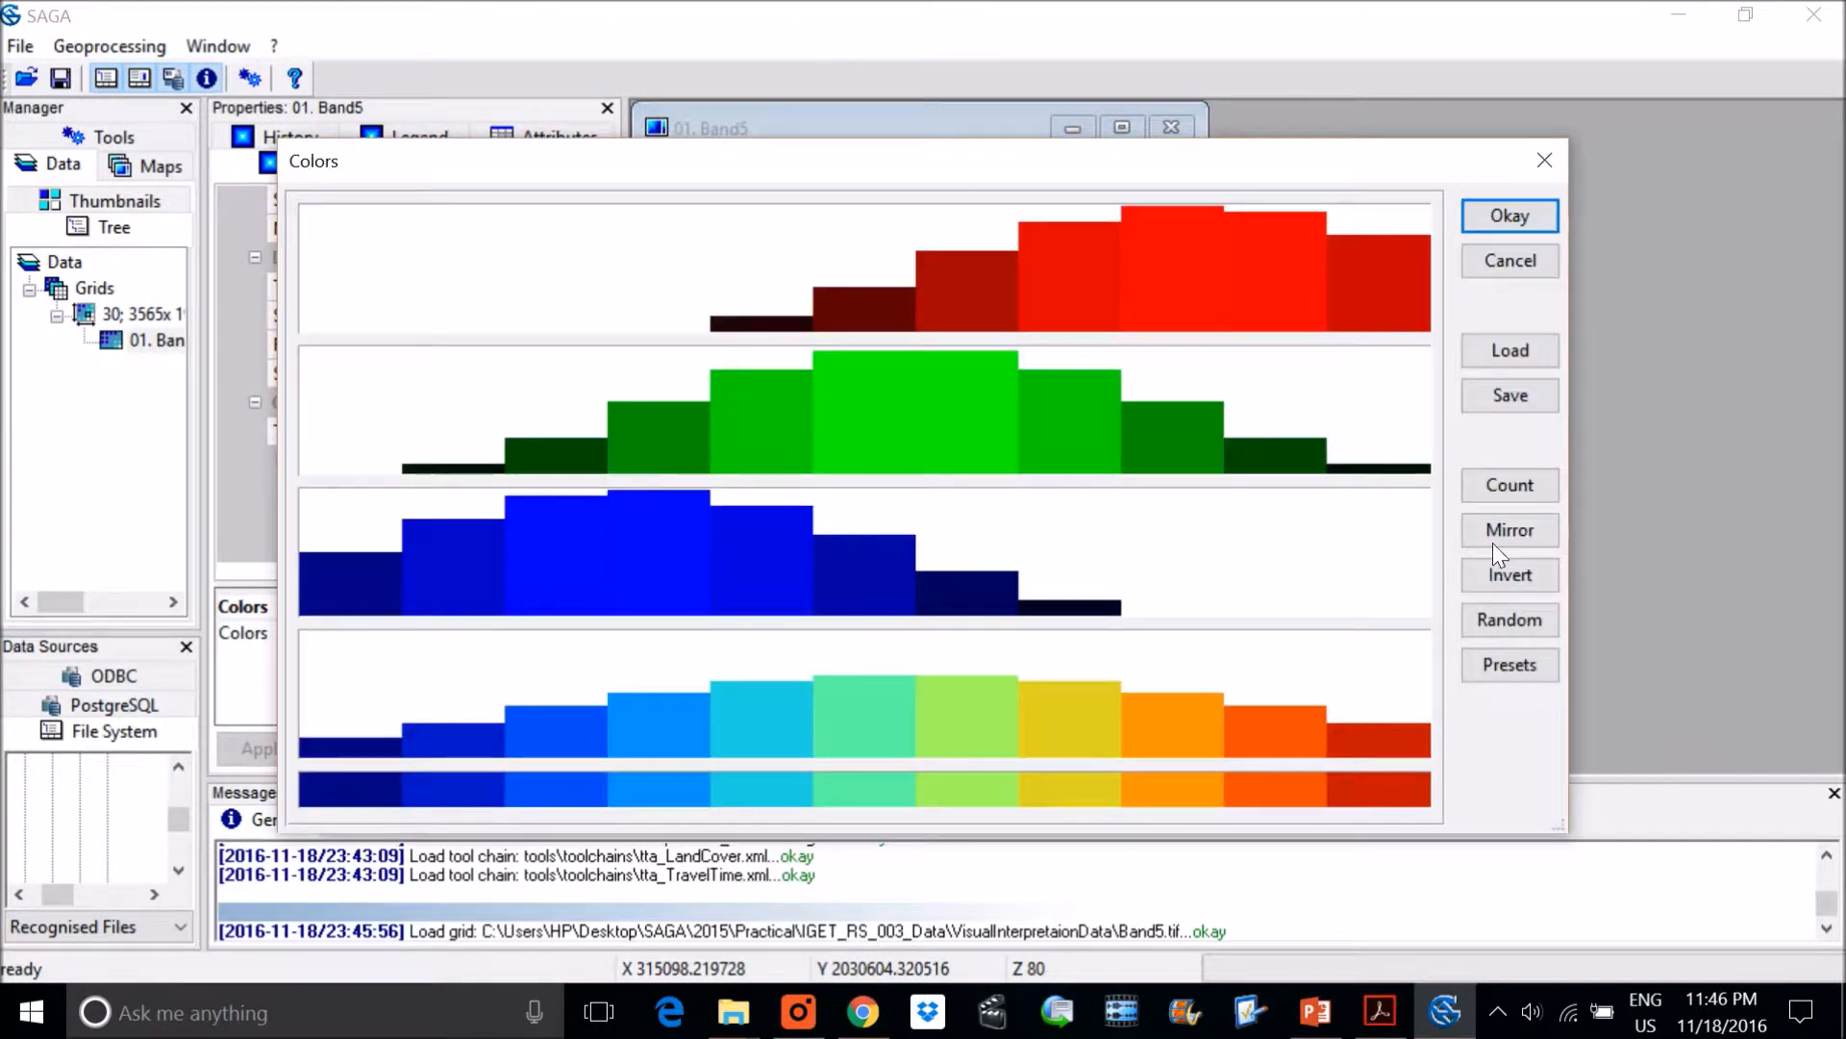
left_click(1515, 664)
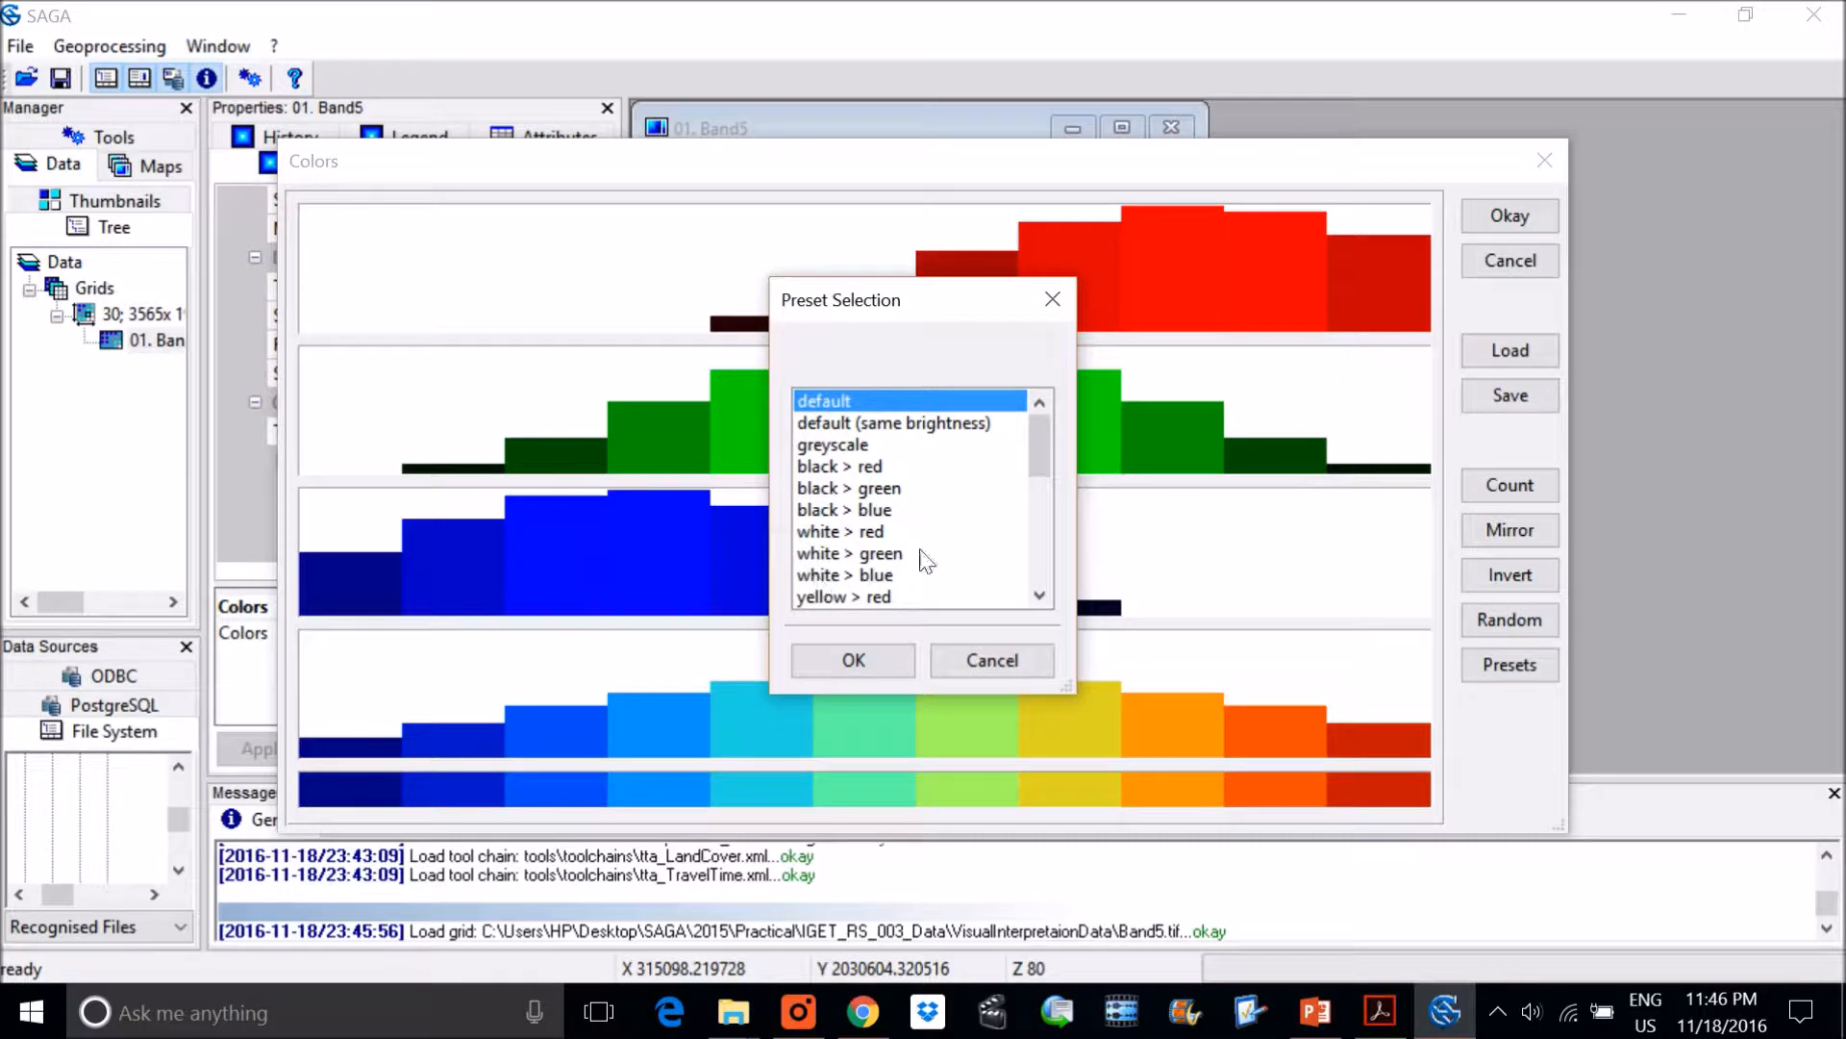
left_click(871, 446)
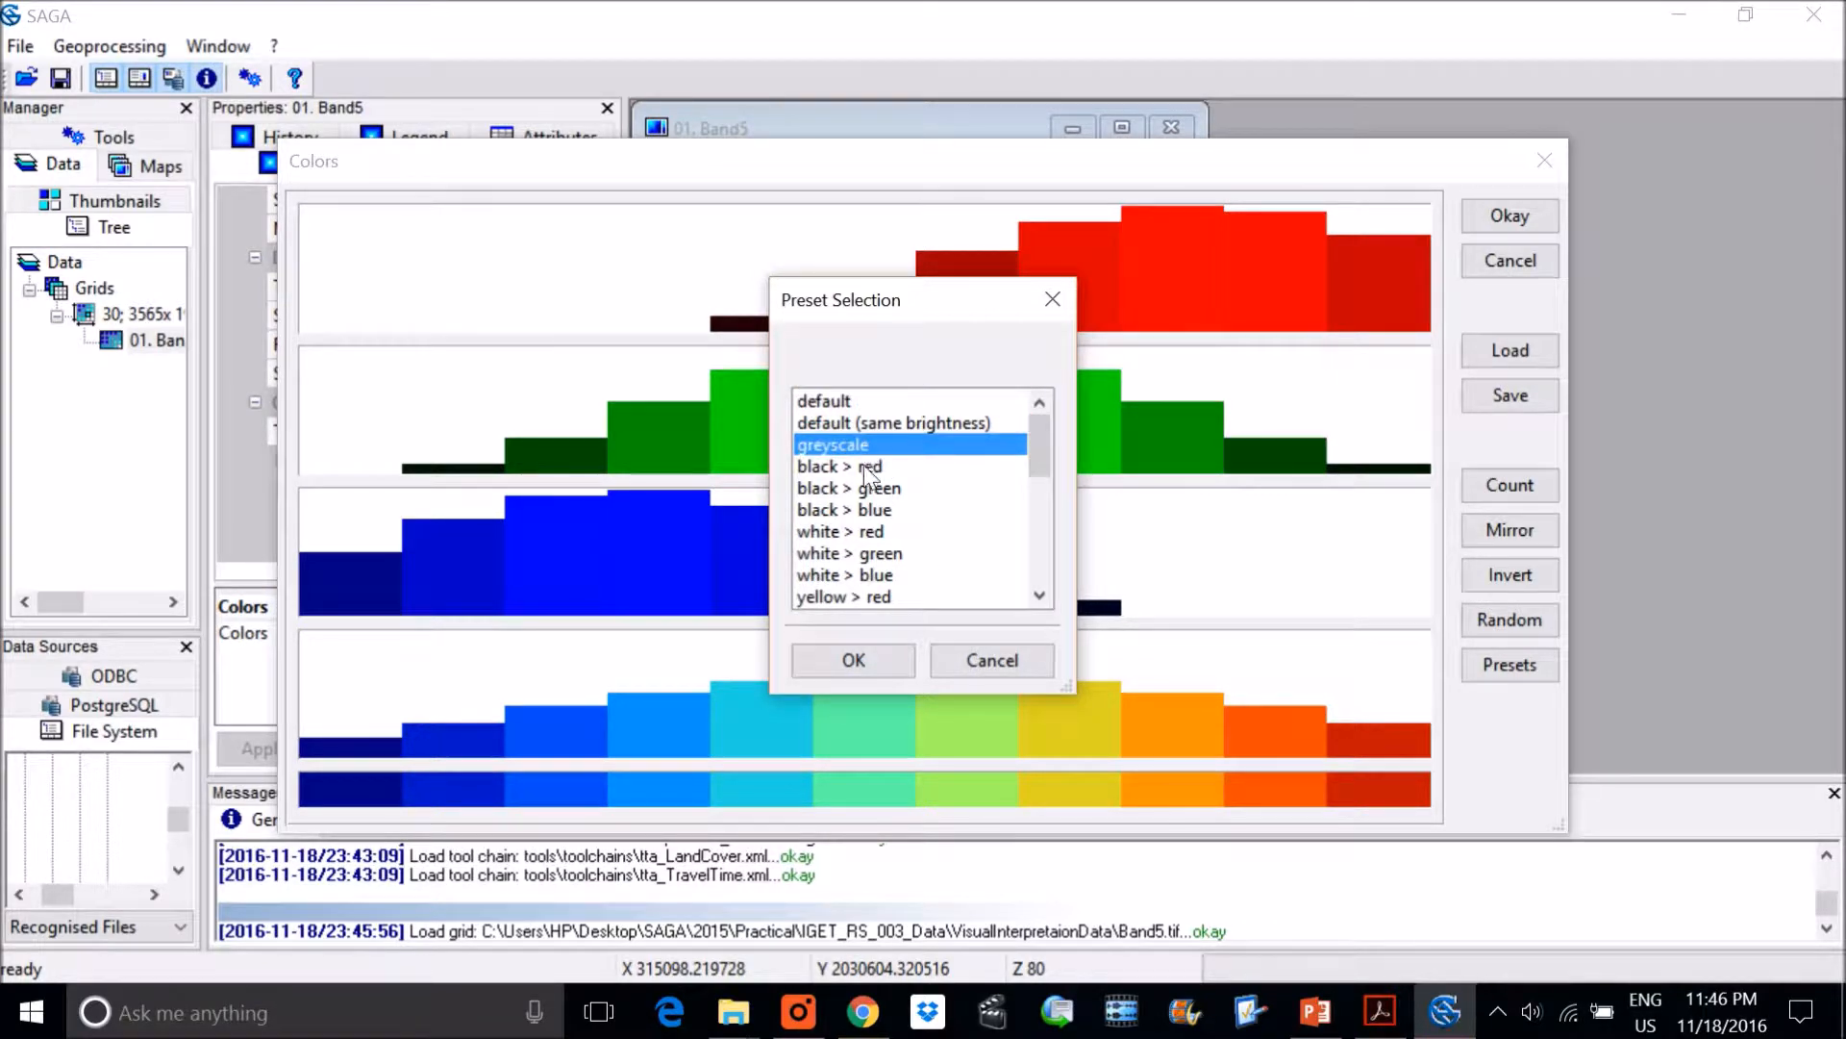
left_click(850, 660)
left_click(1508, 216)
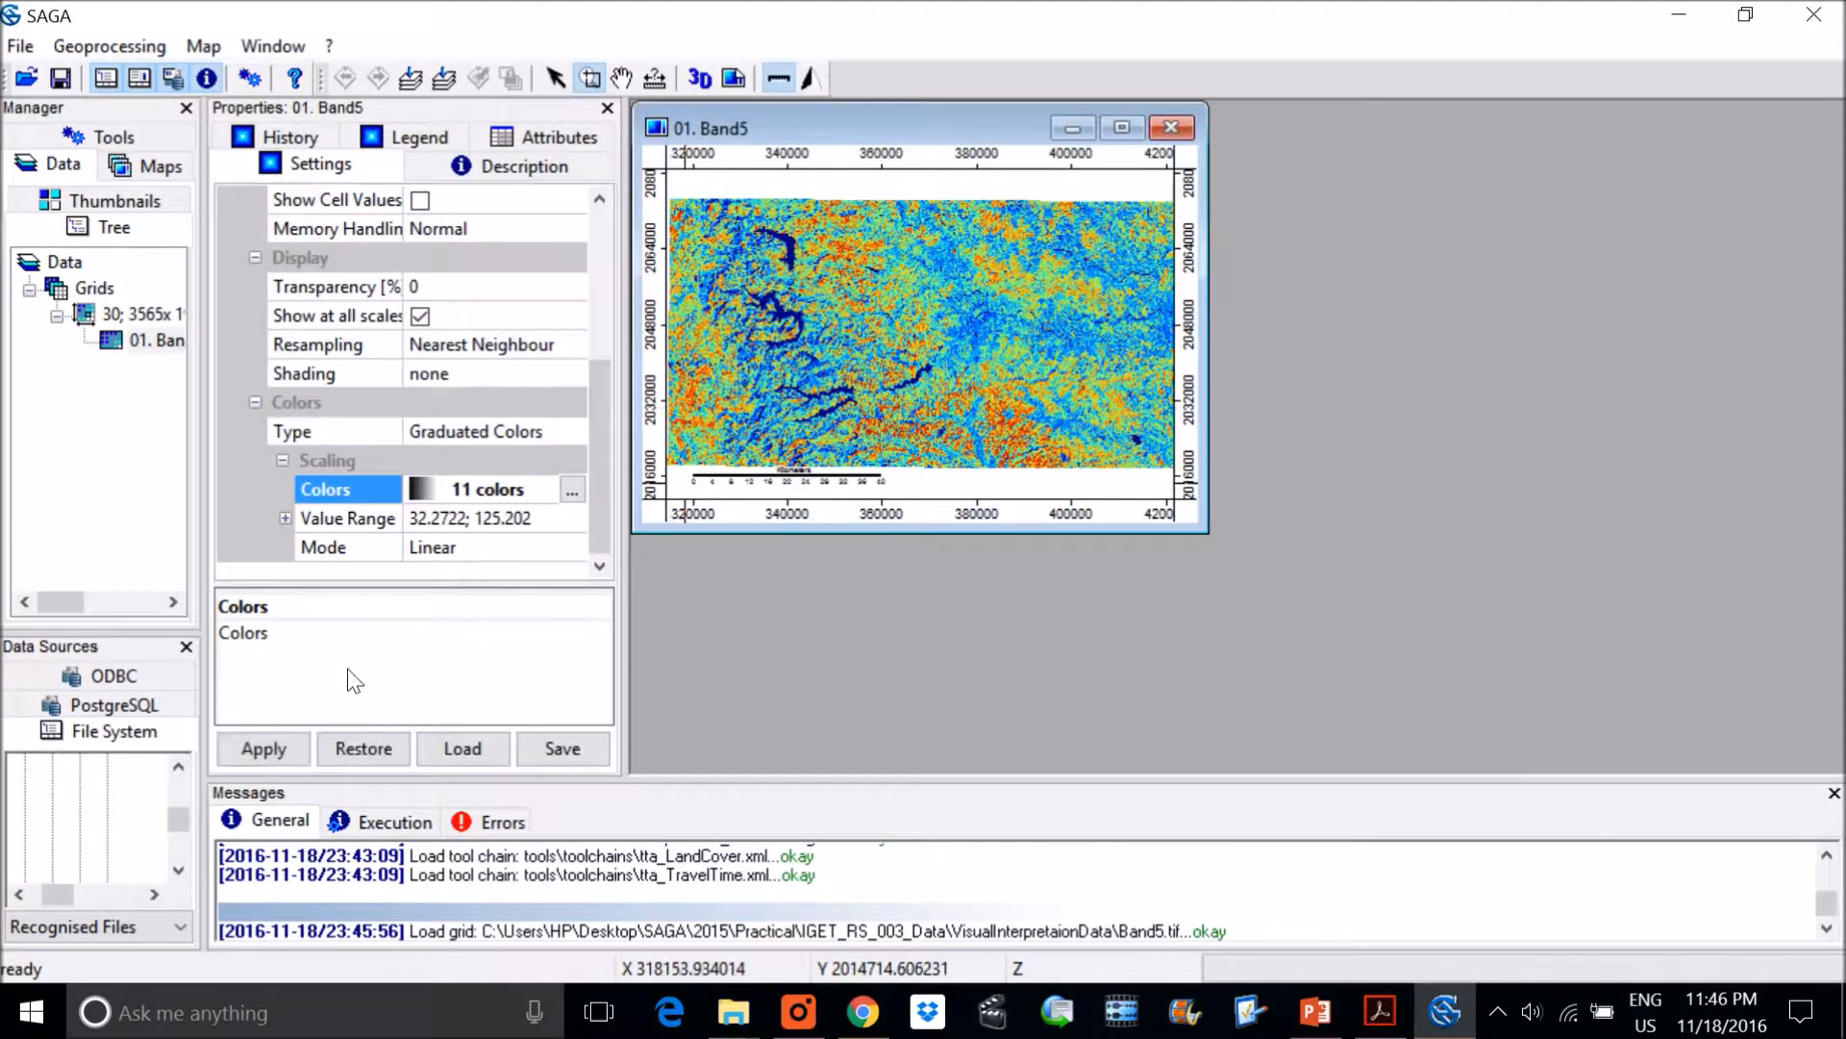
left_click(262, 748)
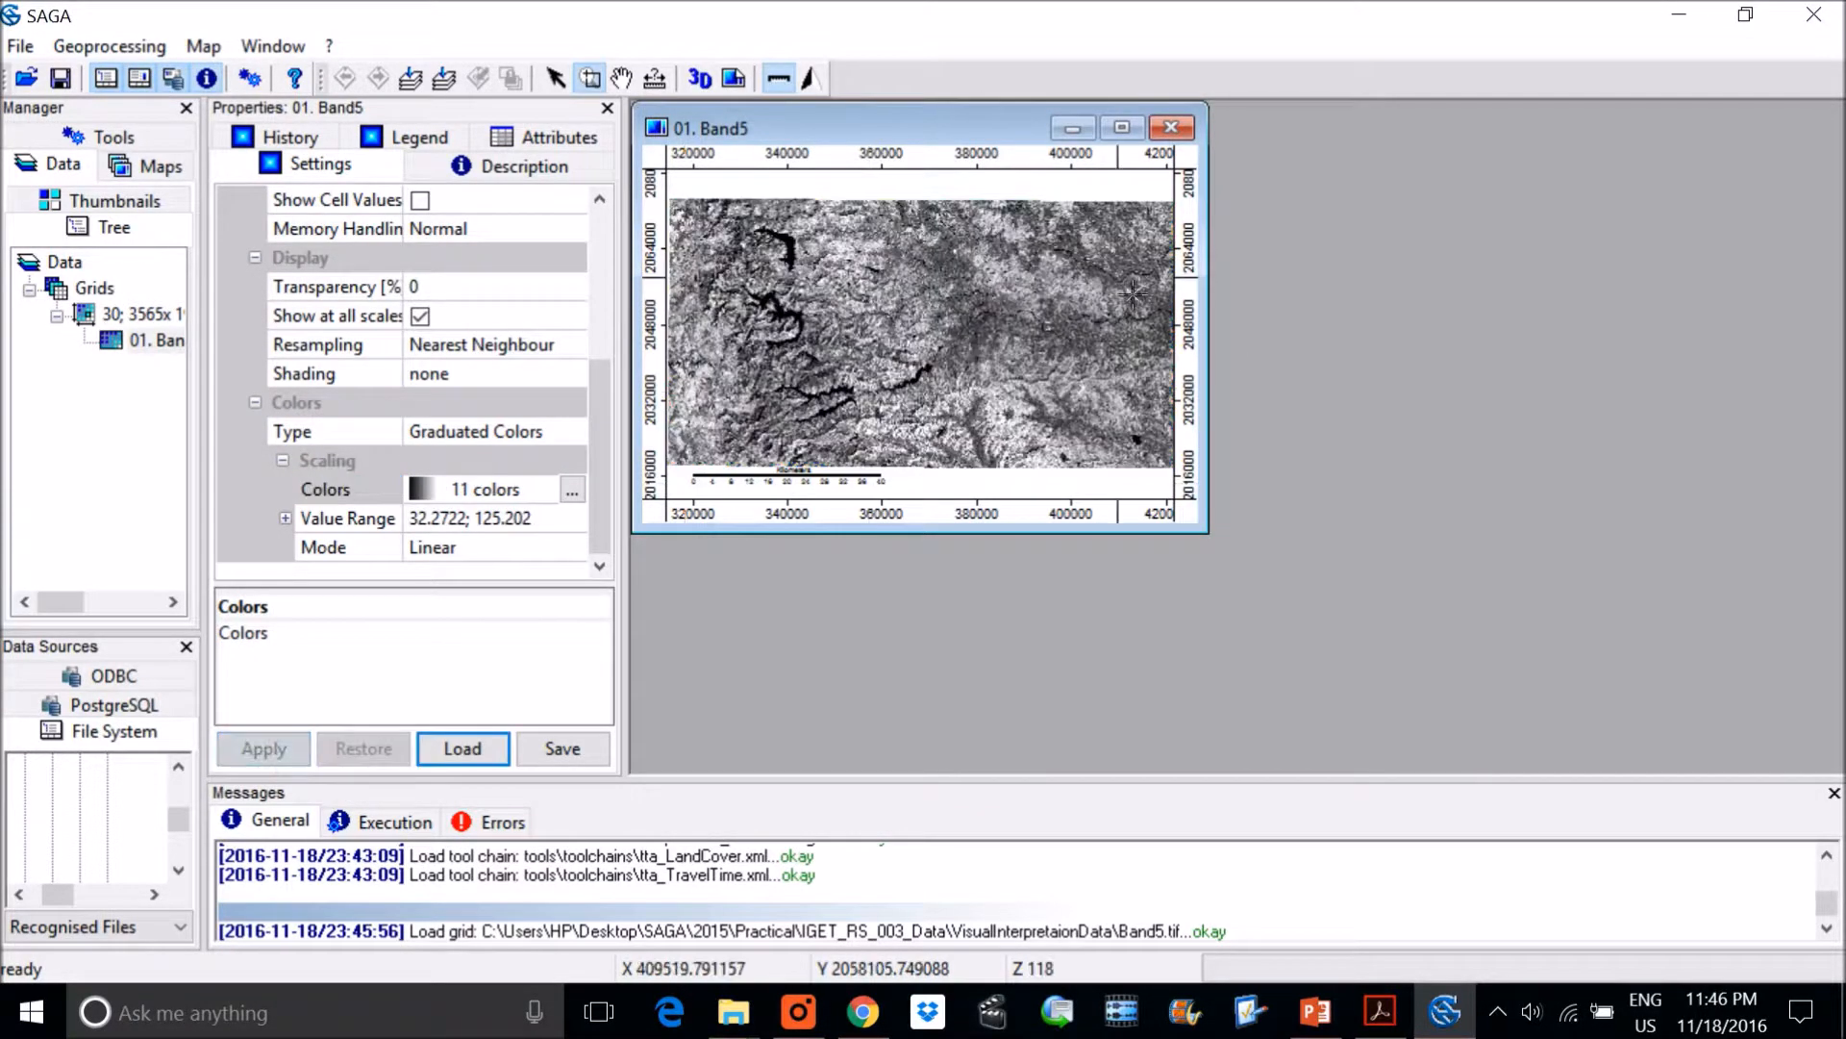
Maximize the Band5 map and fit it to its full extent
double_click(897, 128)
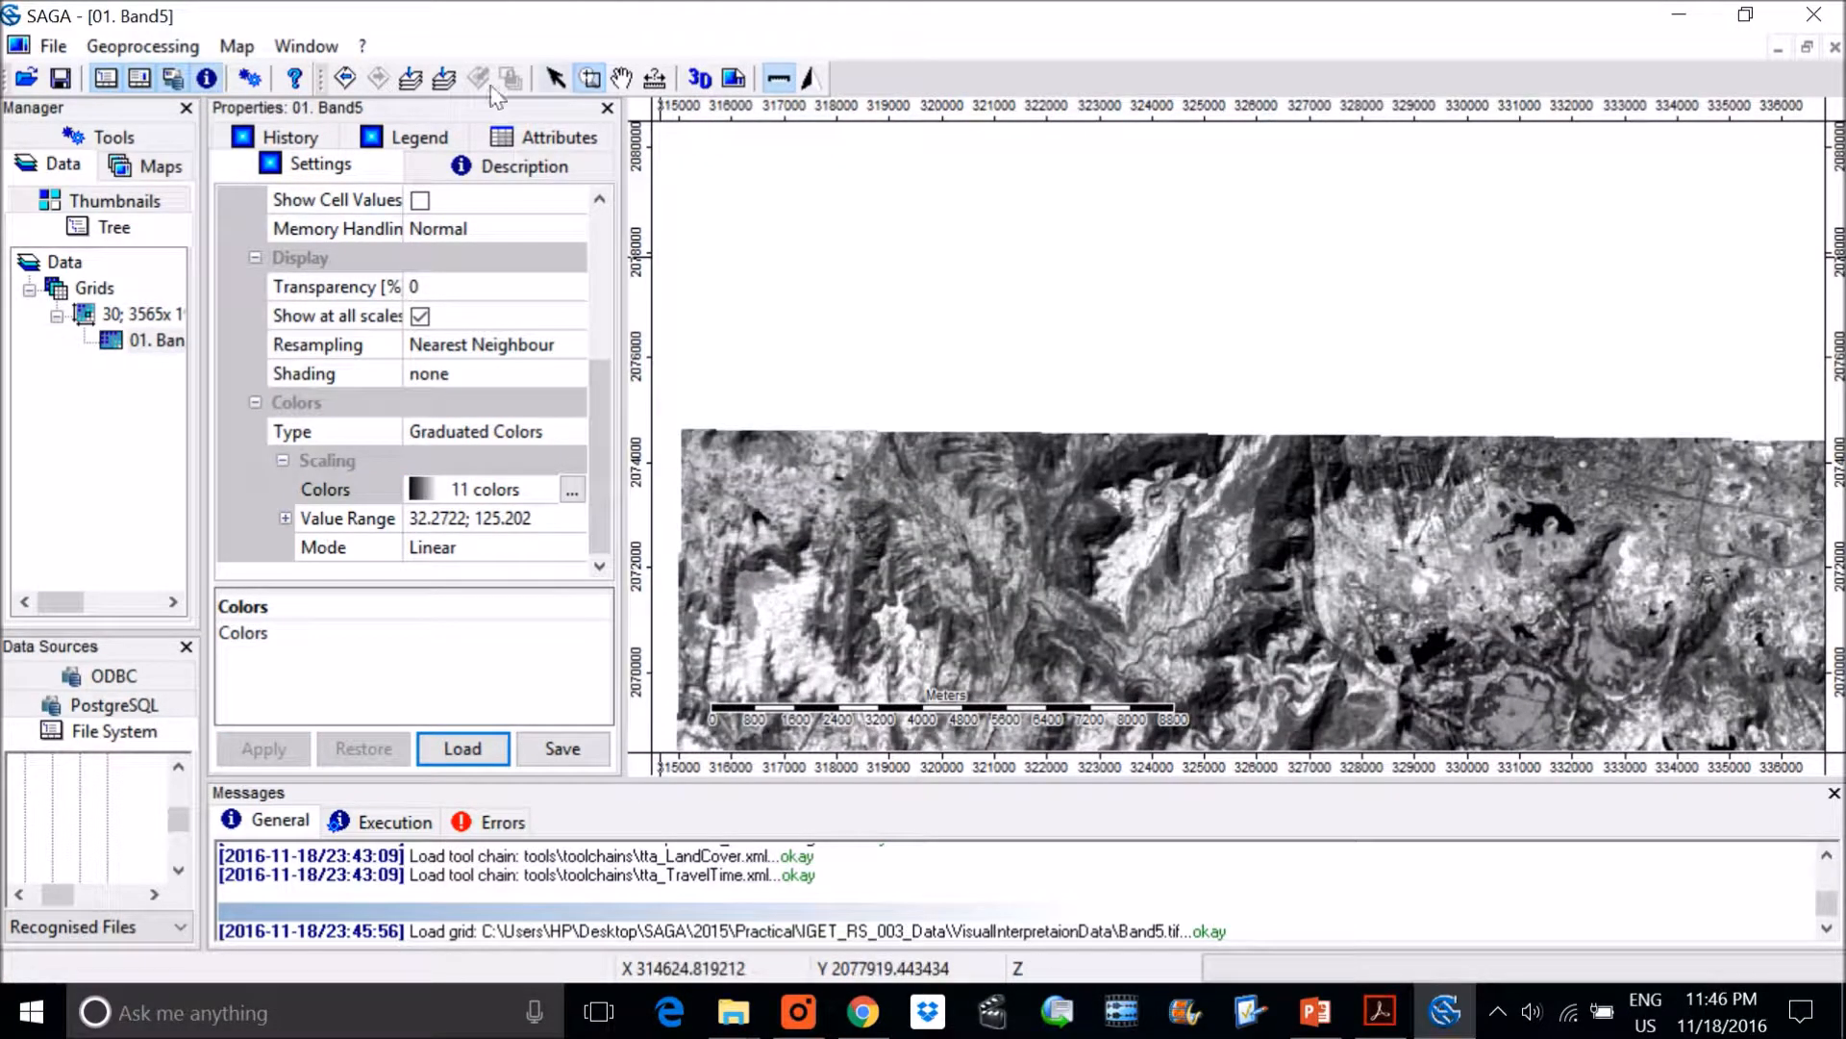
left_click(411, 80)
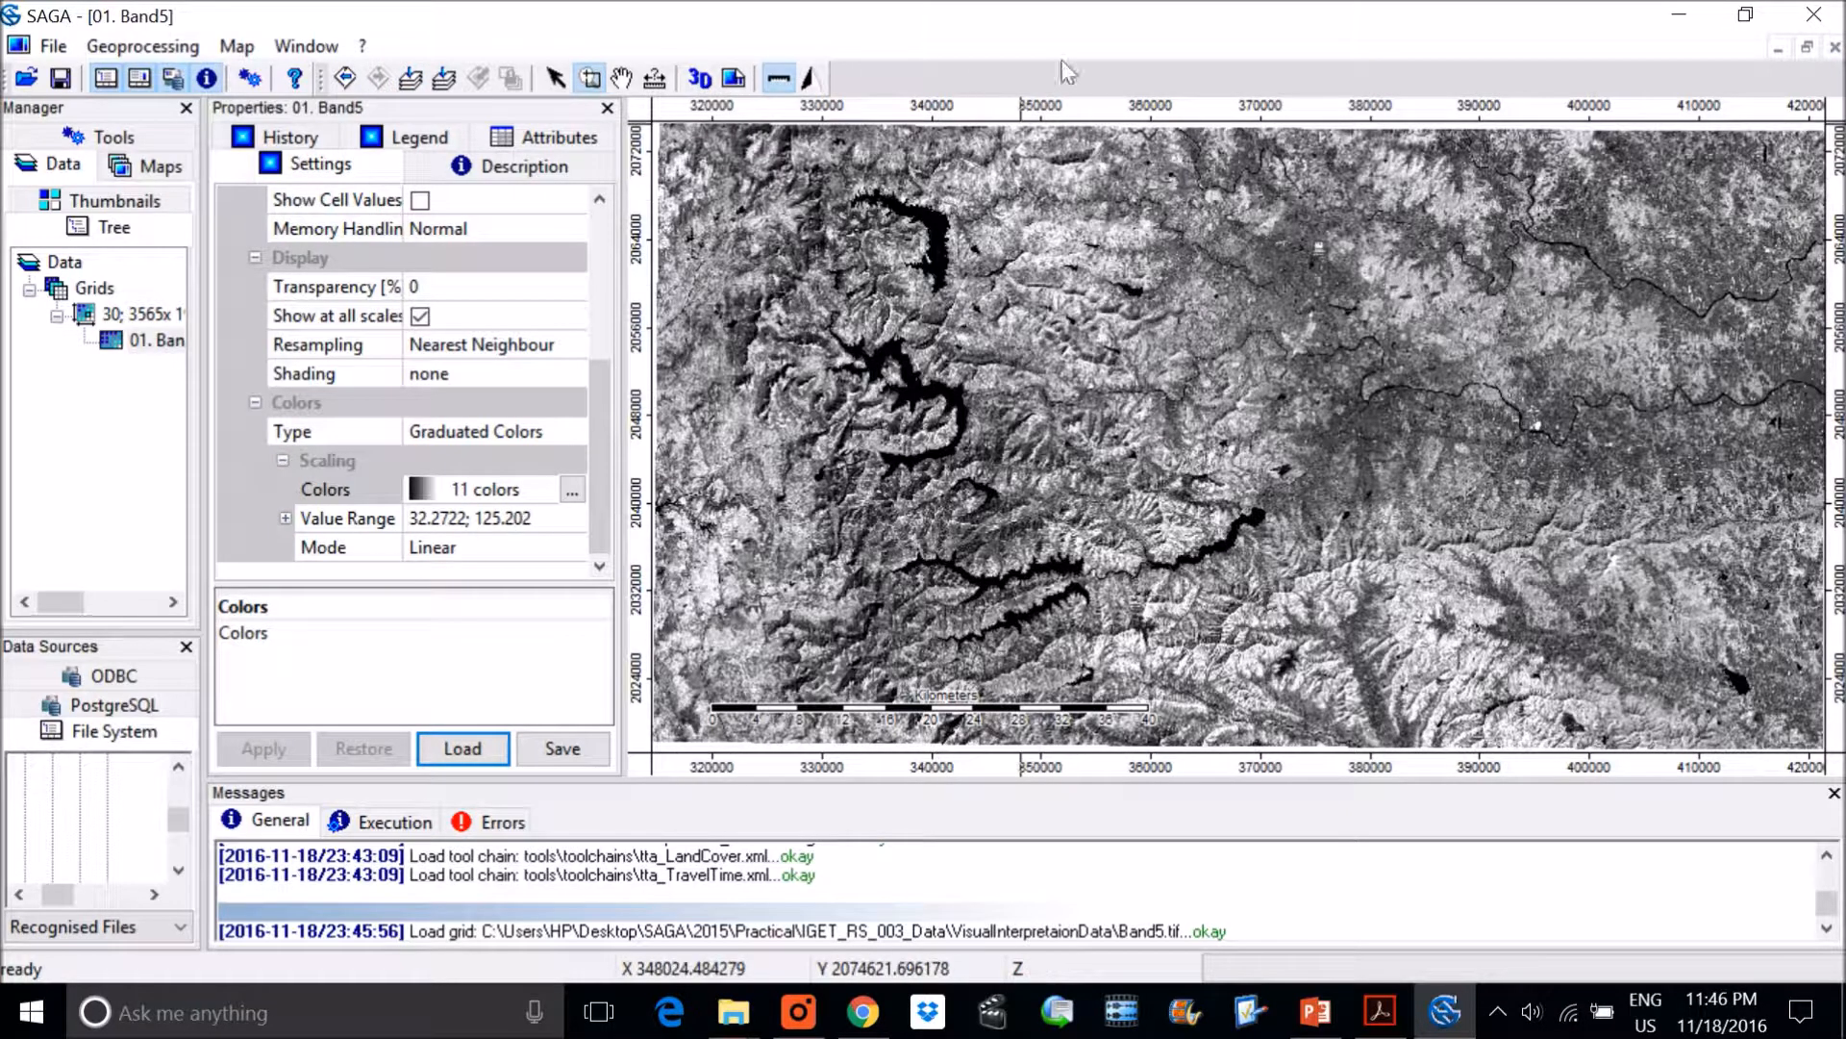
Examine the dark reservoir in the northwest and the winding river in the east of the Band5 image up close
left_click_drag(797, 195, 1085, 404)
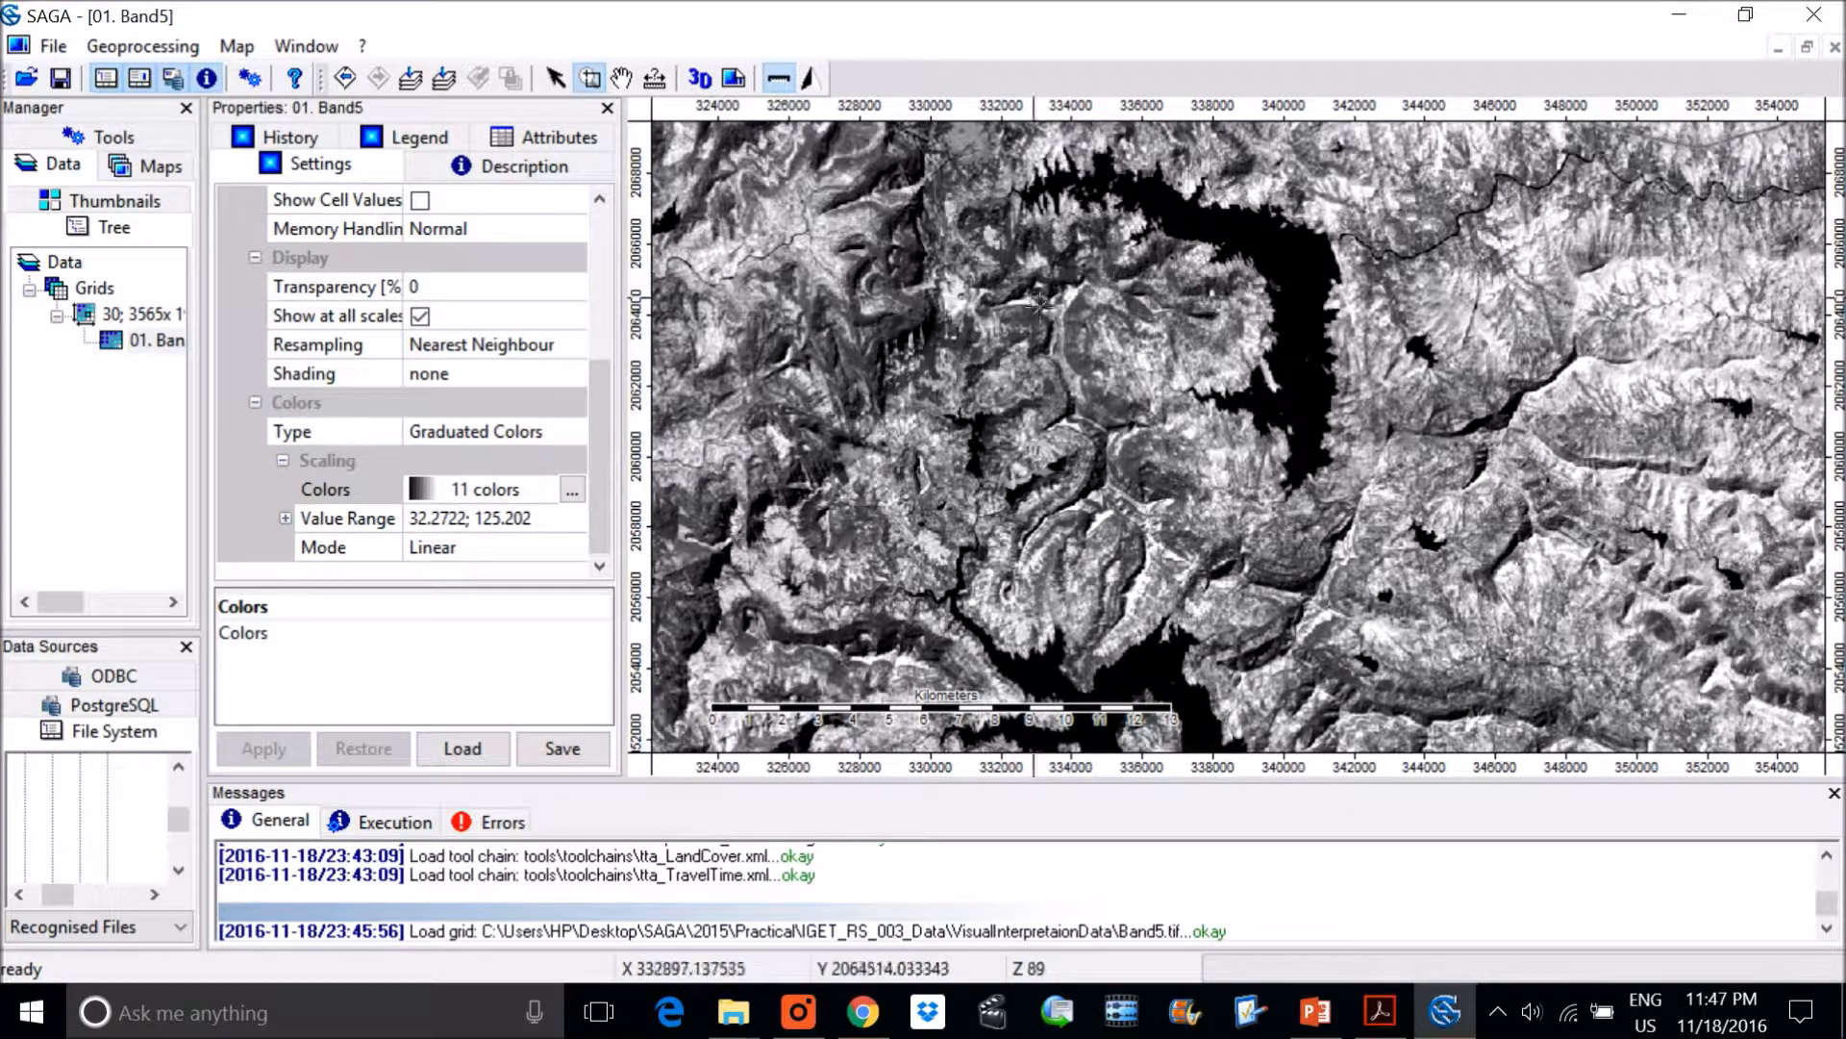
right_click(1180, 364)
right_click(1202, 375)
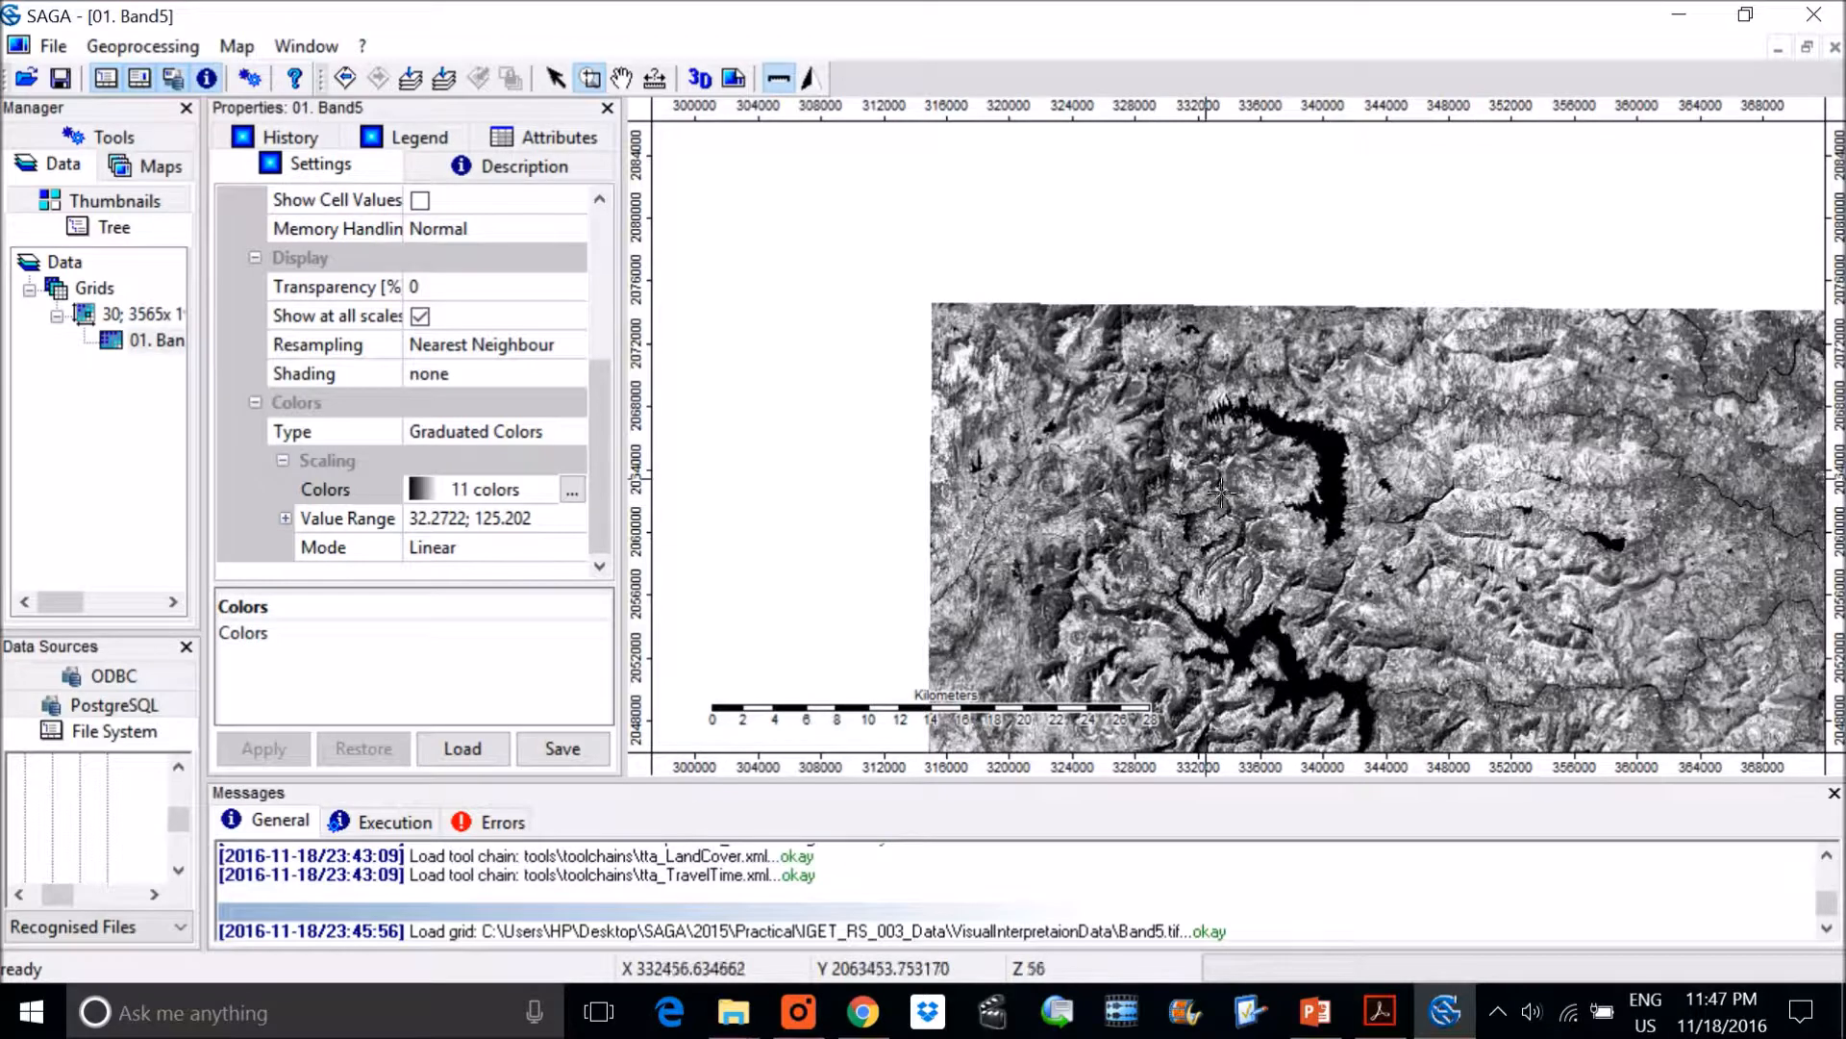
left_click(411, 78)
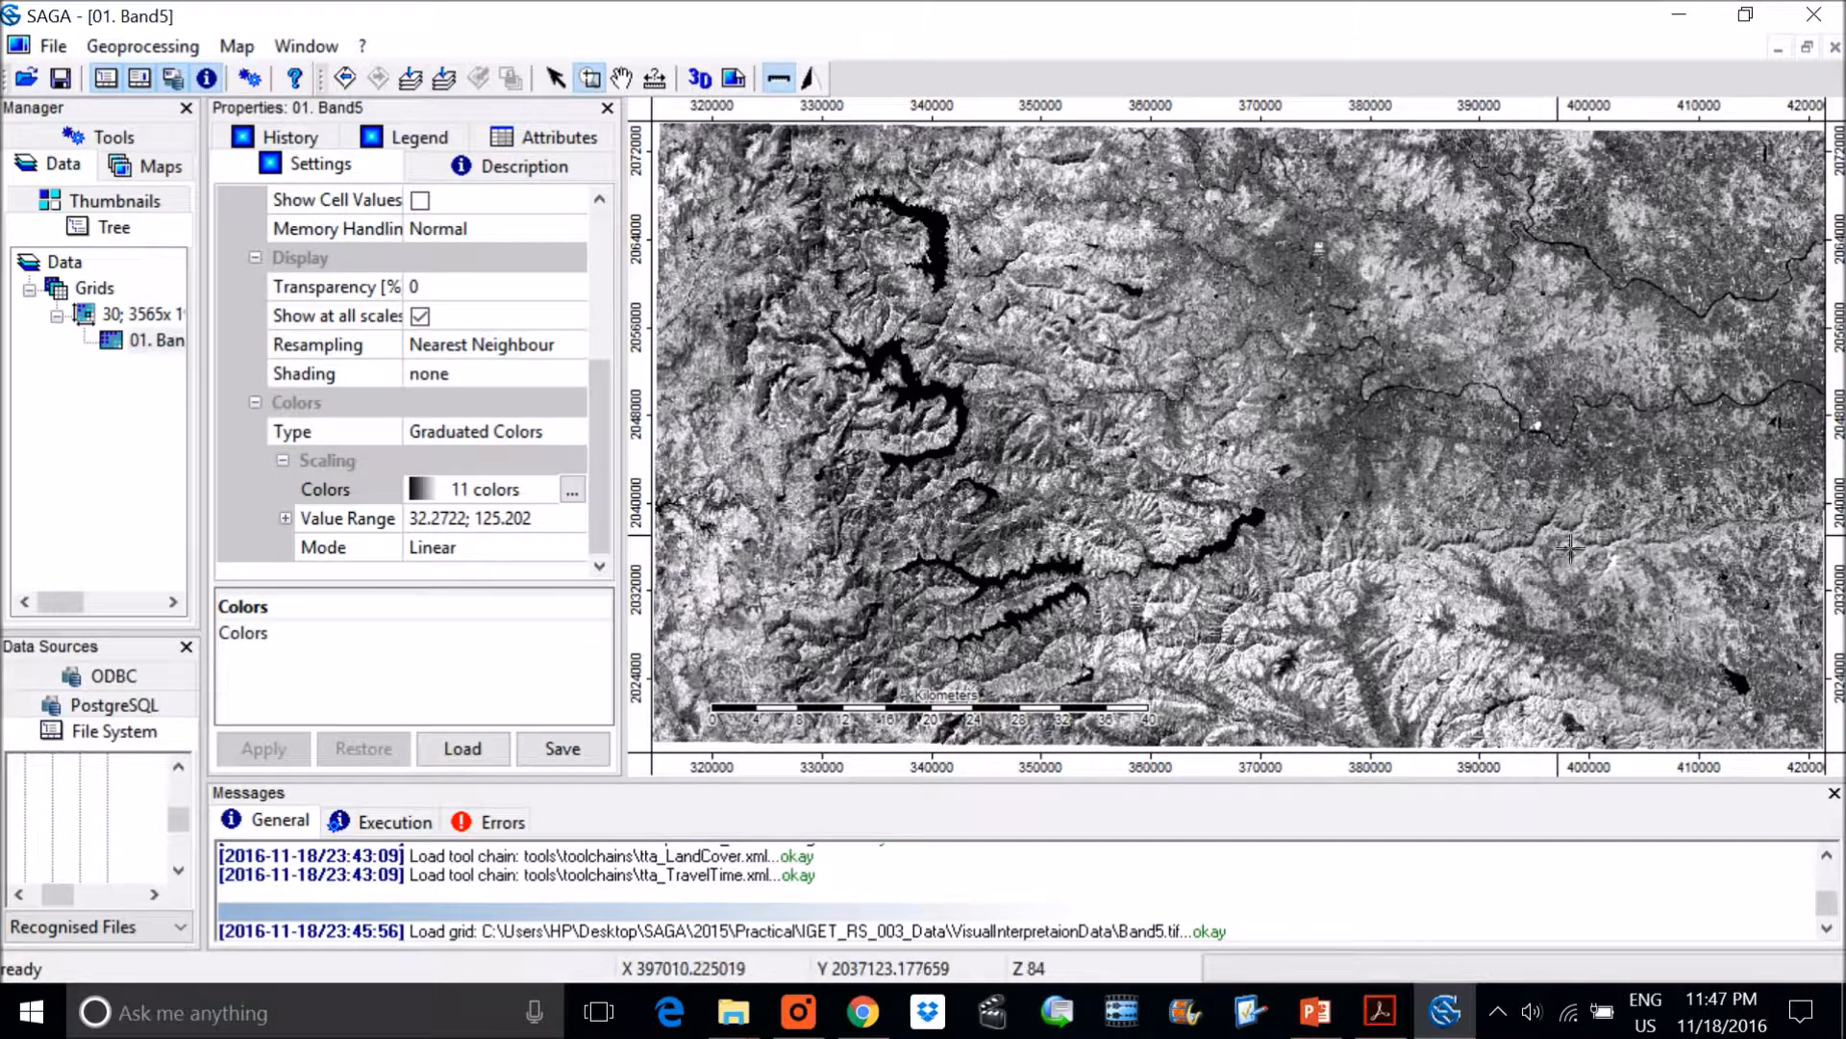
left_click_drag(1335, 323, 1771, 575)
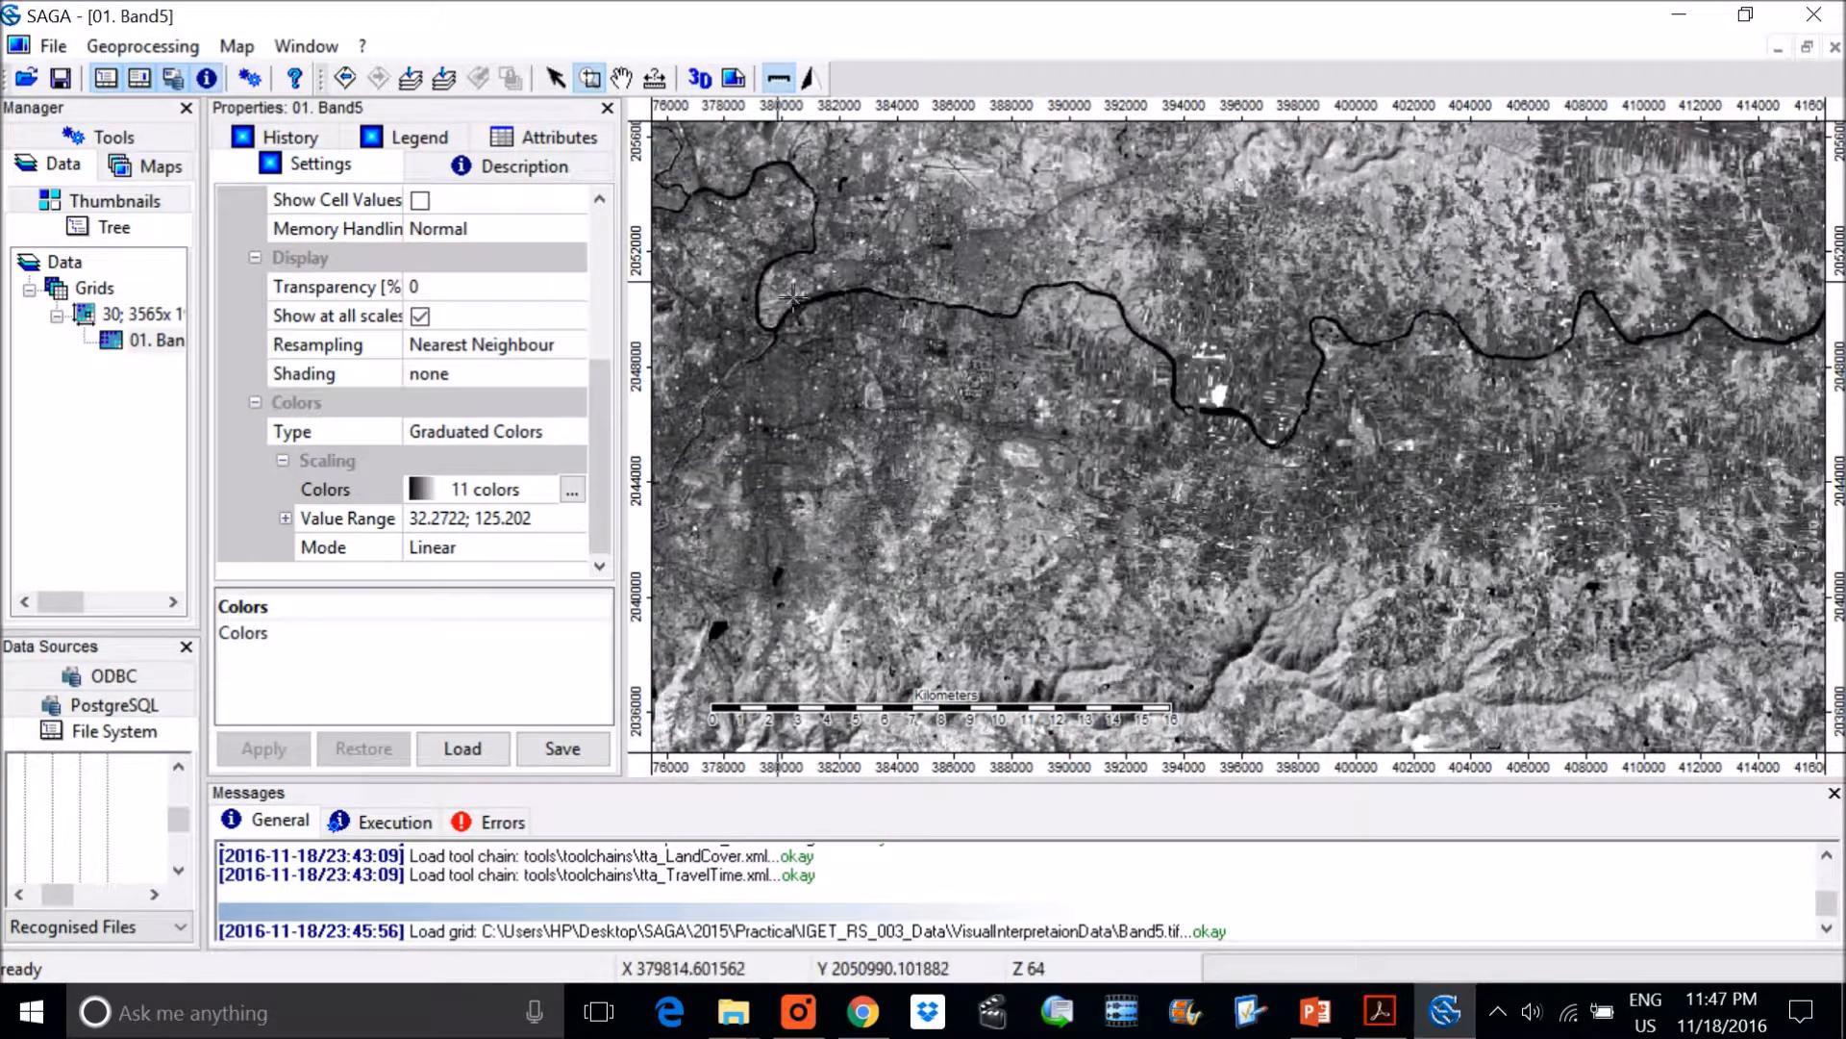
left_click_drag(731, 244, 1757, 649)
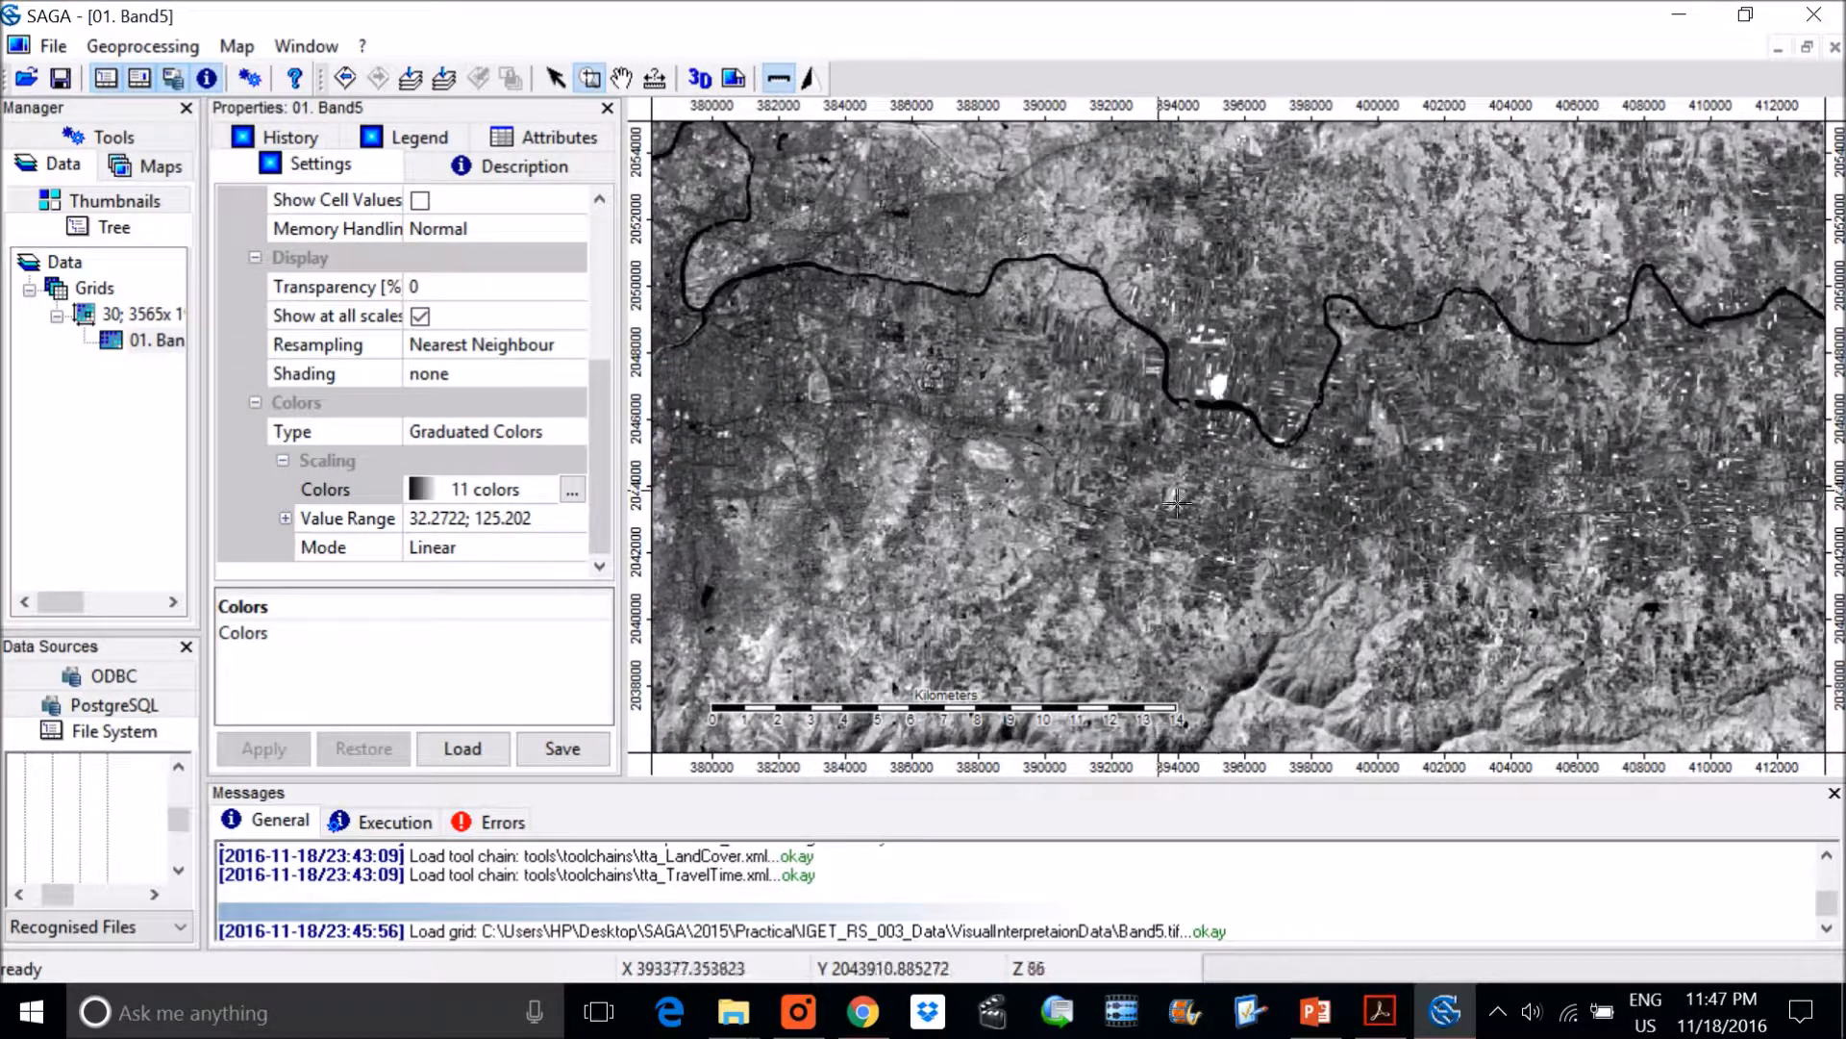
Examine the oval race course, the round township and the farmland near the river up close, and compare them with the whole Band5 image
left_click_drag(728, 310, 1237, 531)
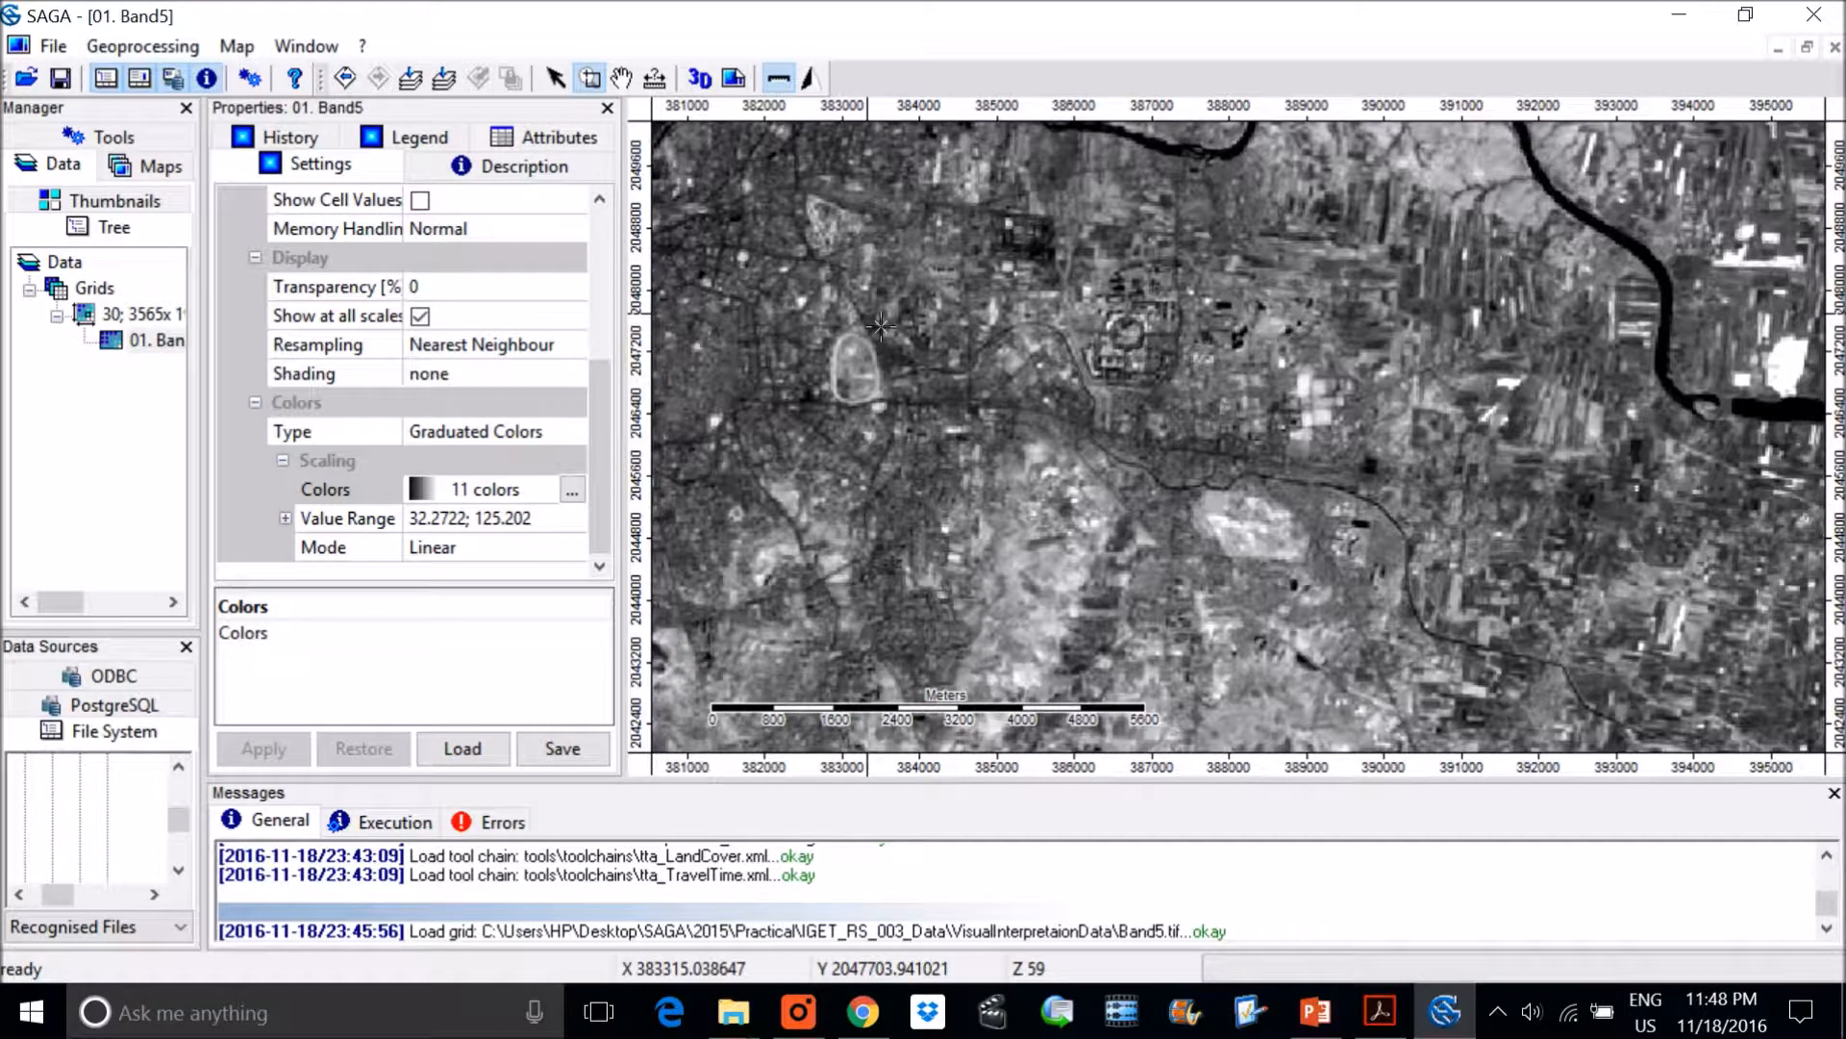
right_click(1404, 351)
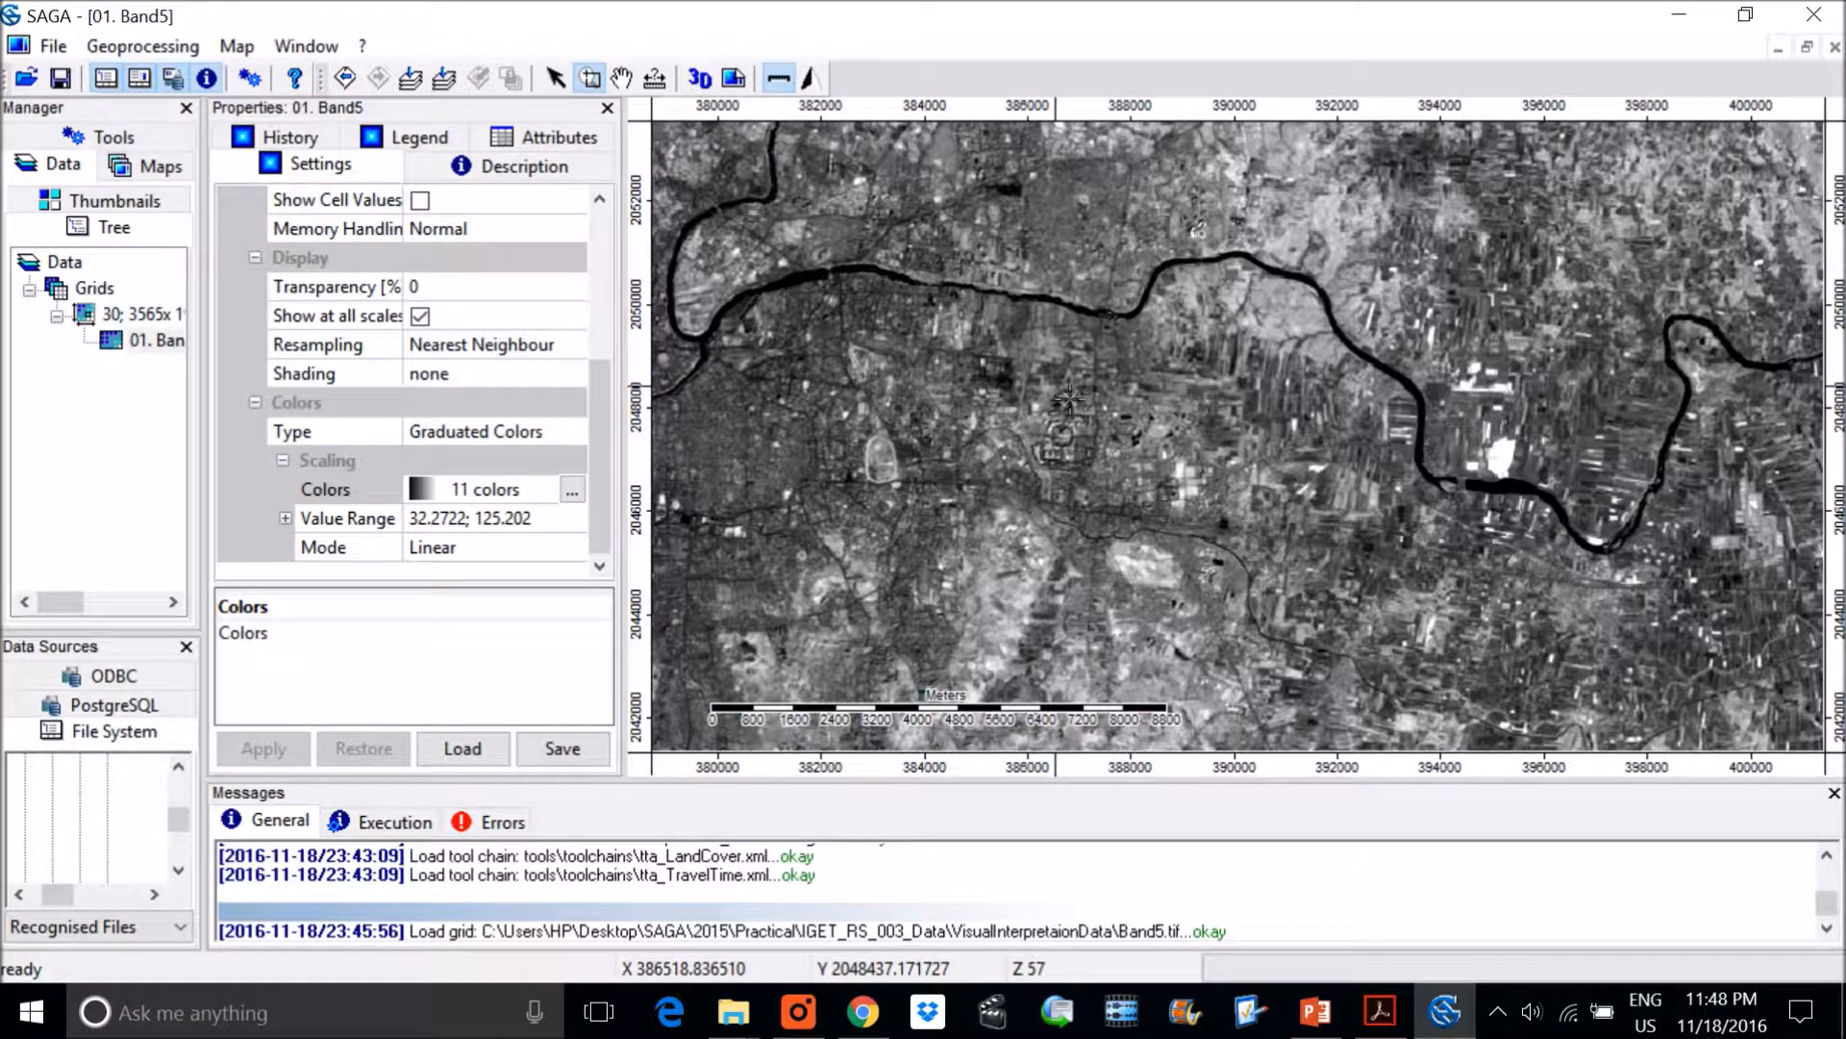
scroll(1069, 399, "down", 1)
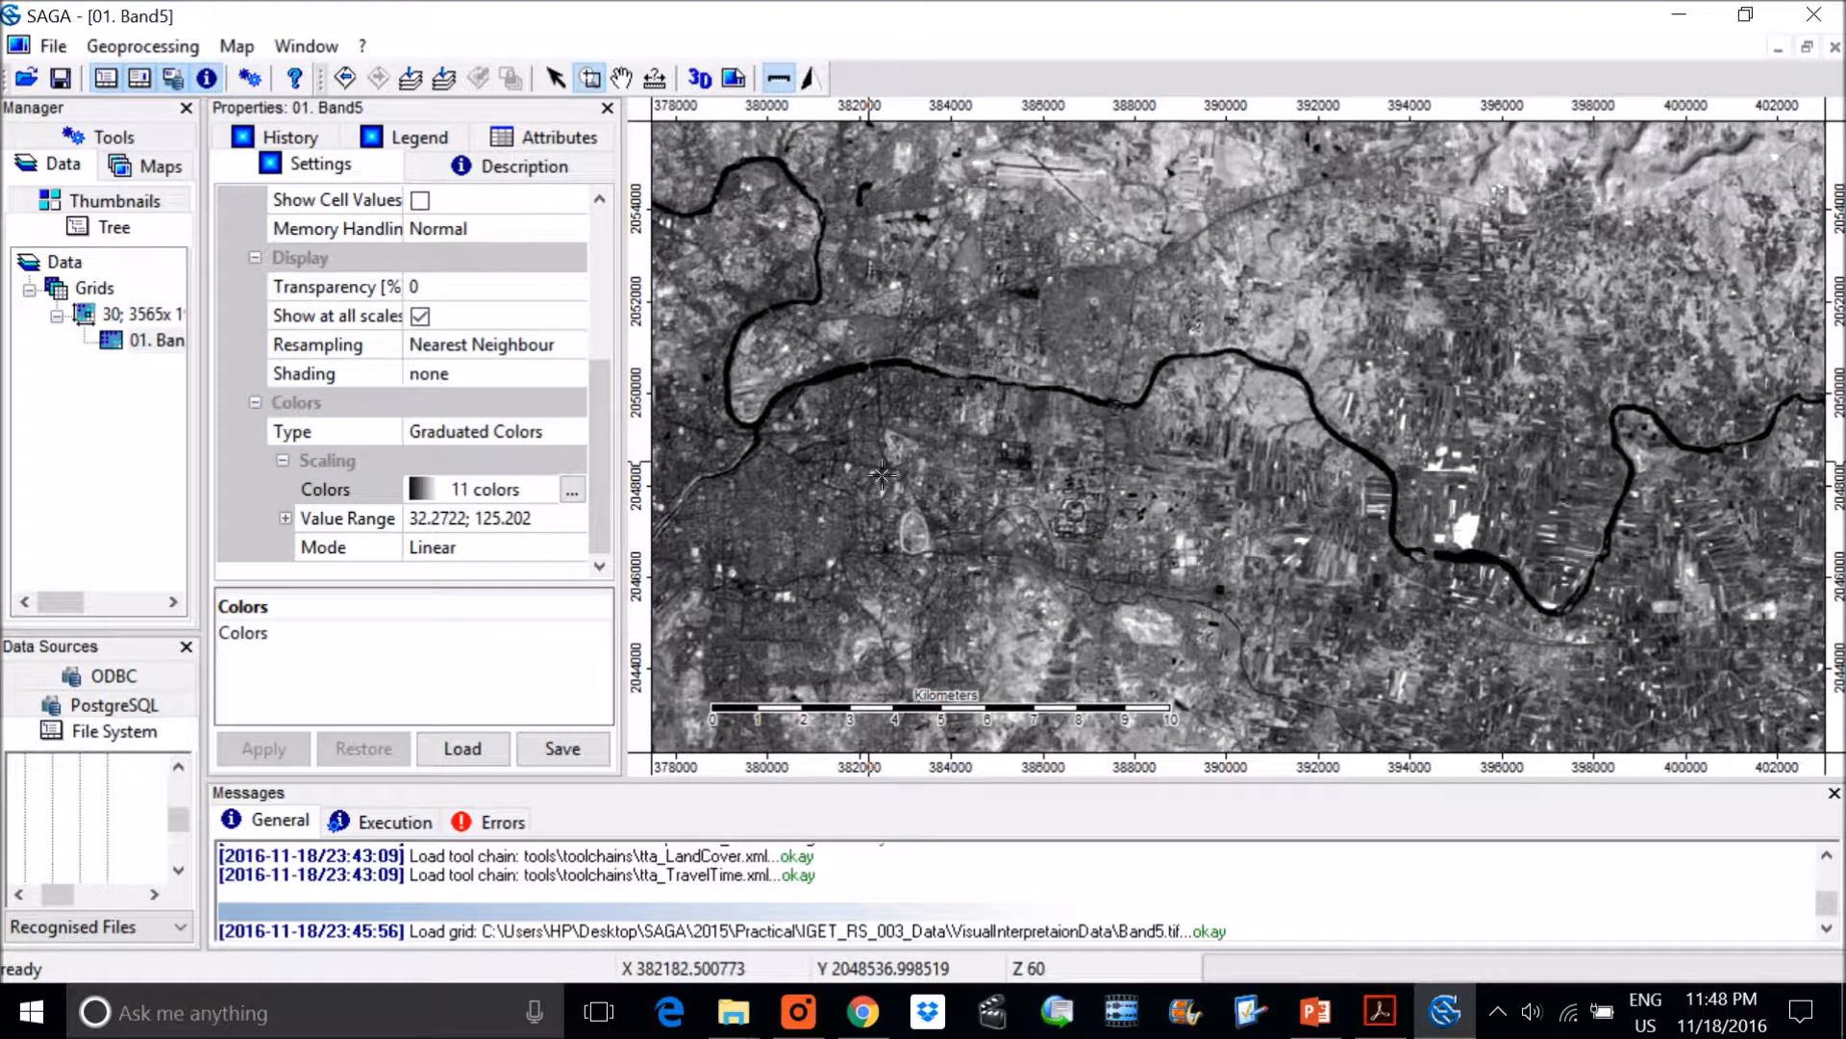
left_click_drag(827, 483, 1242, 613)
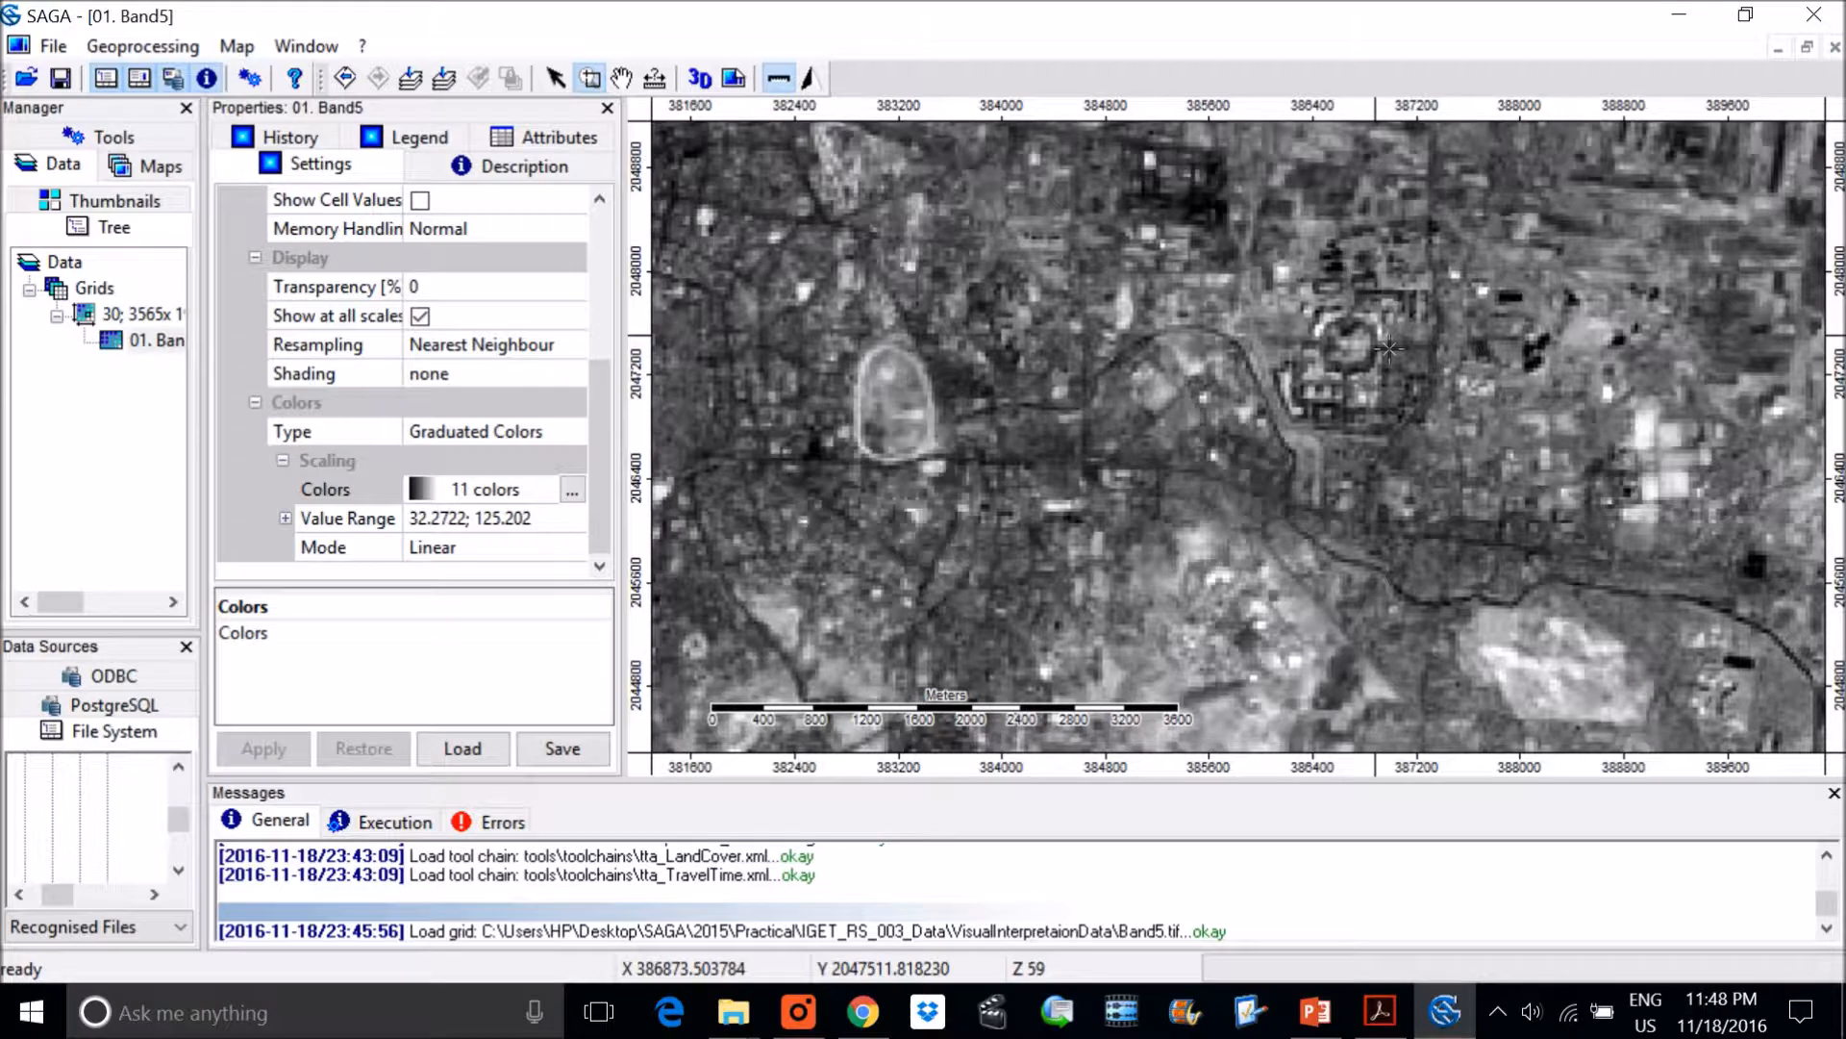
right_click(1395, 375)
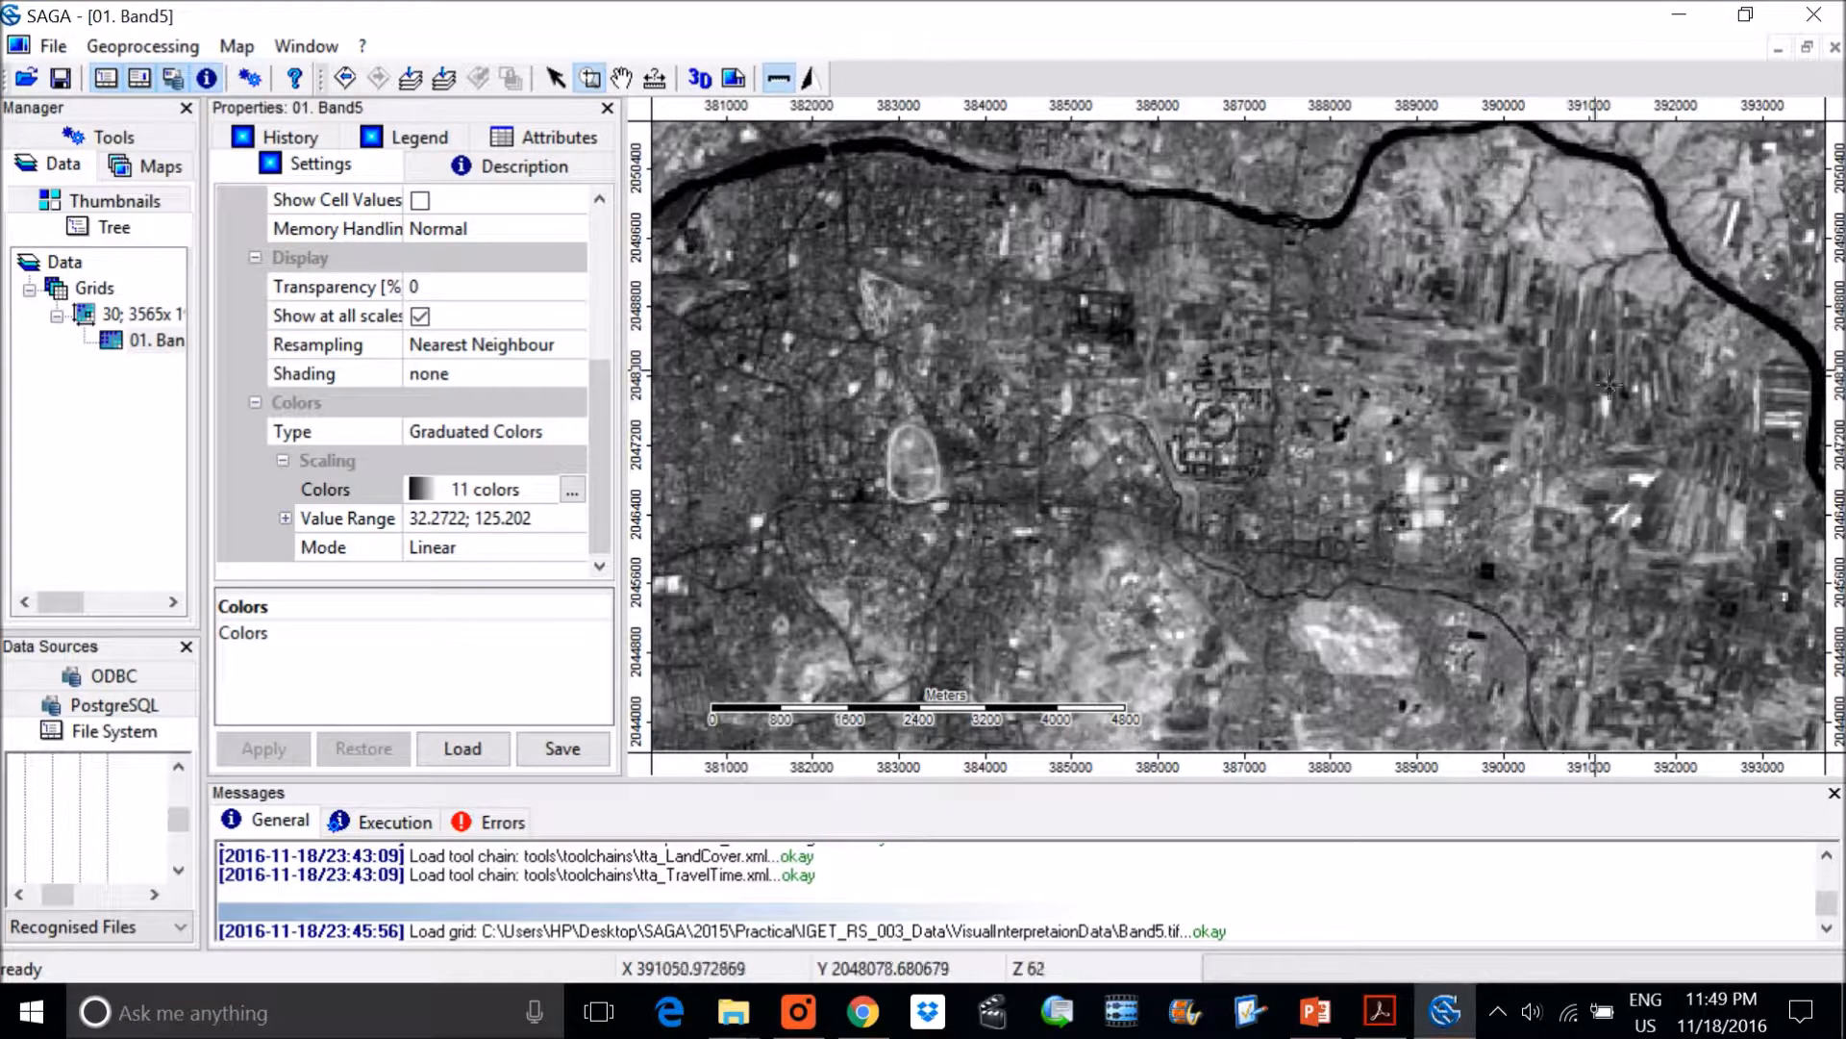
right_click(1650, 452)
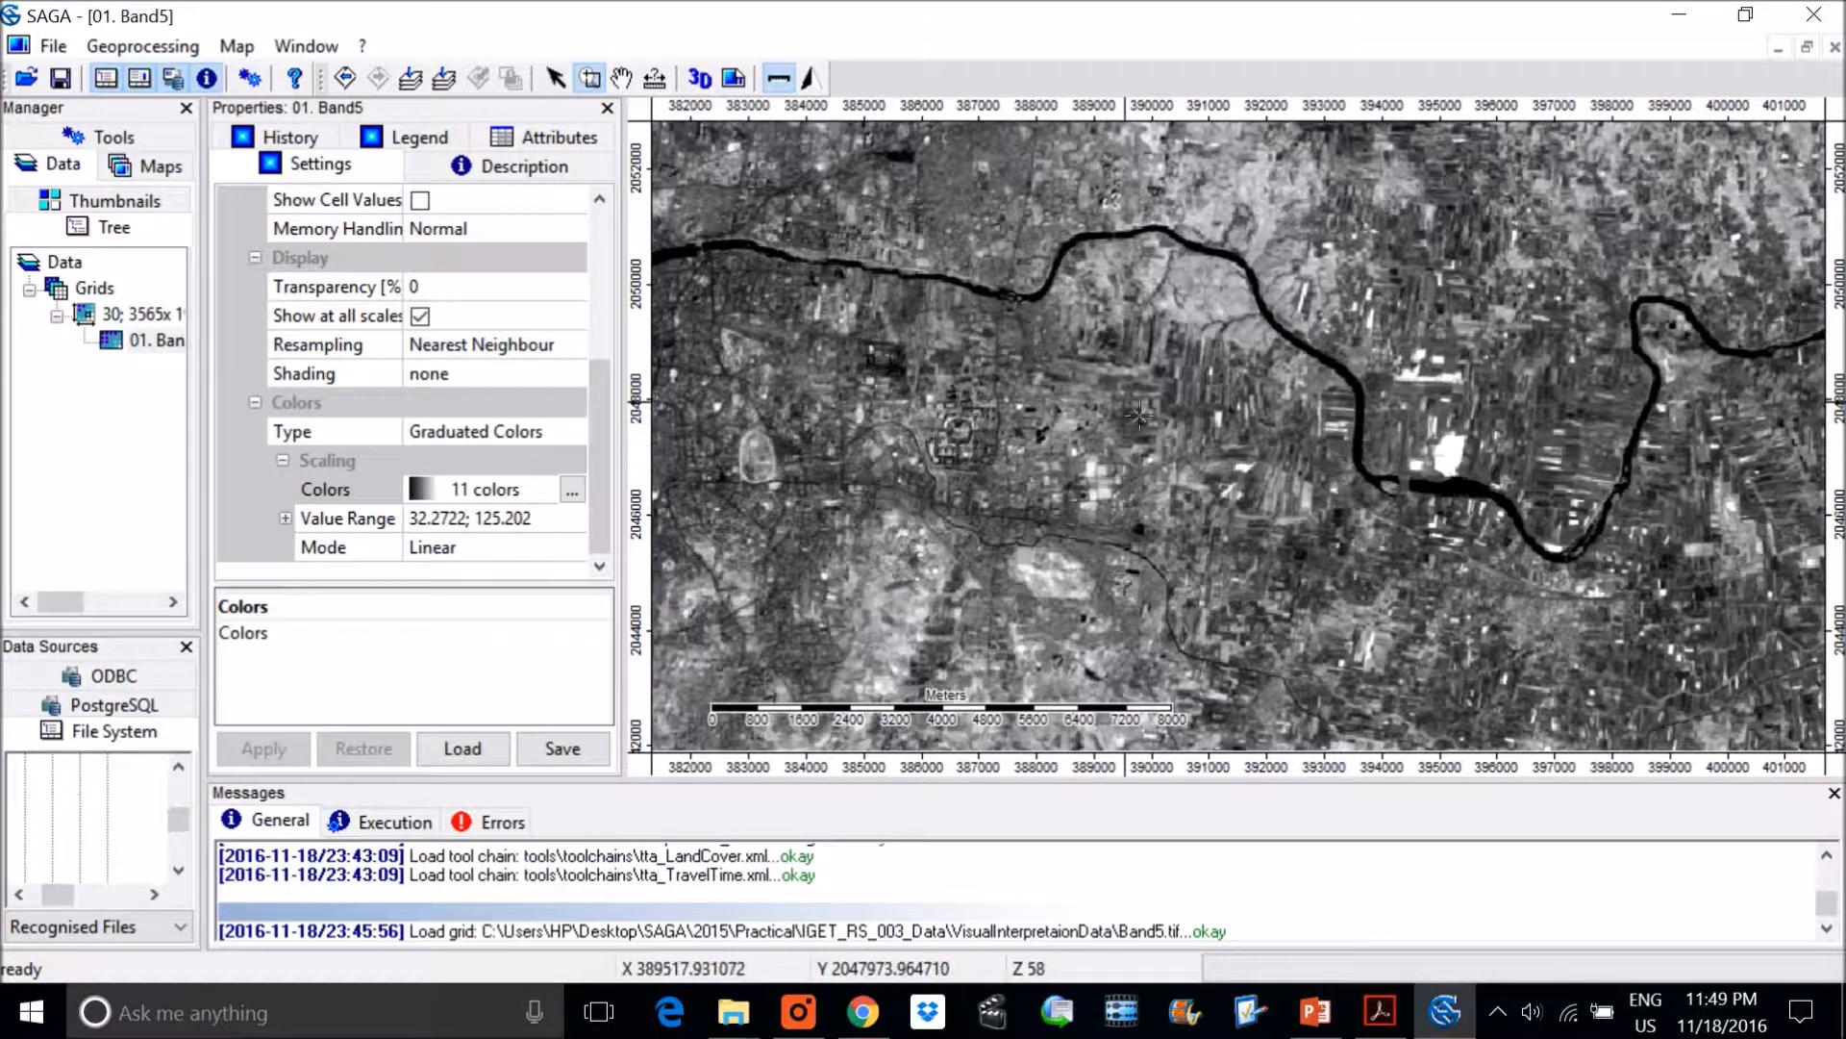
scroll(1125, 433, "down", 1)
scroll(1058, 435, "down", 1)
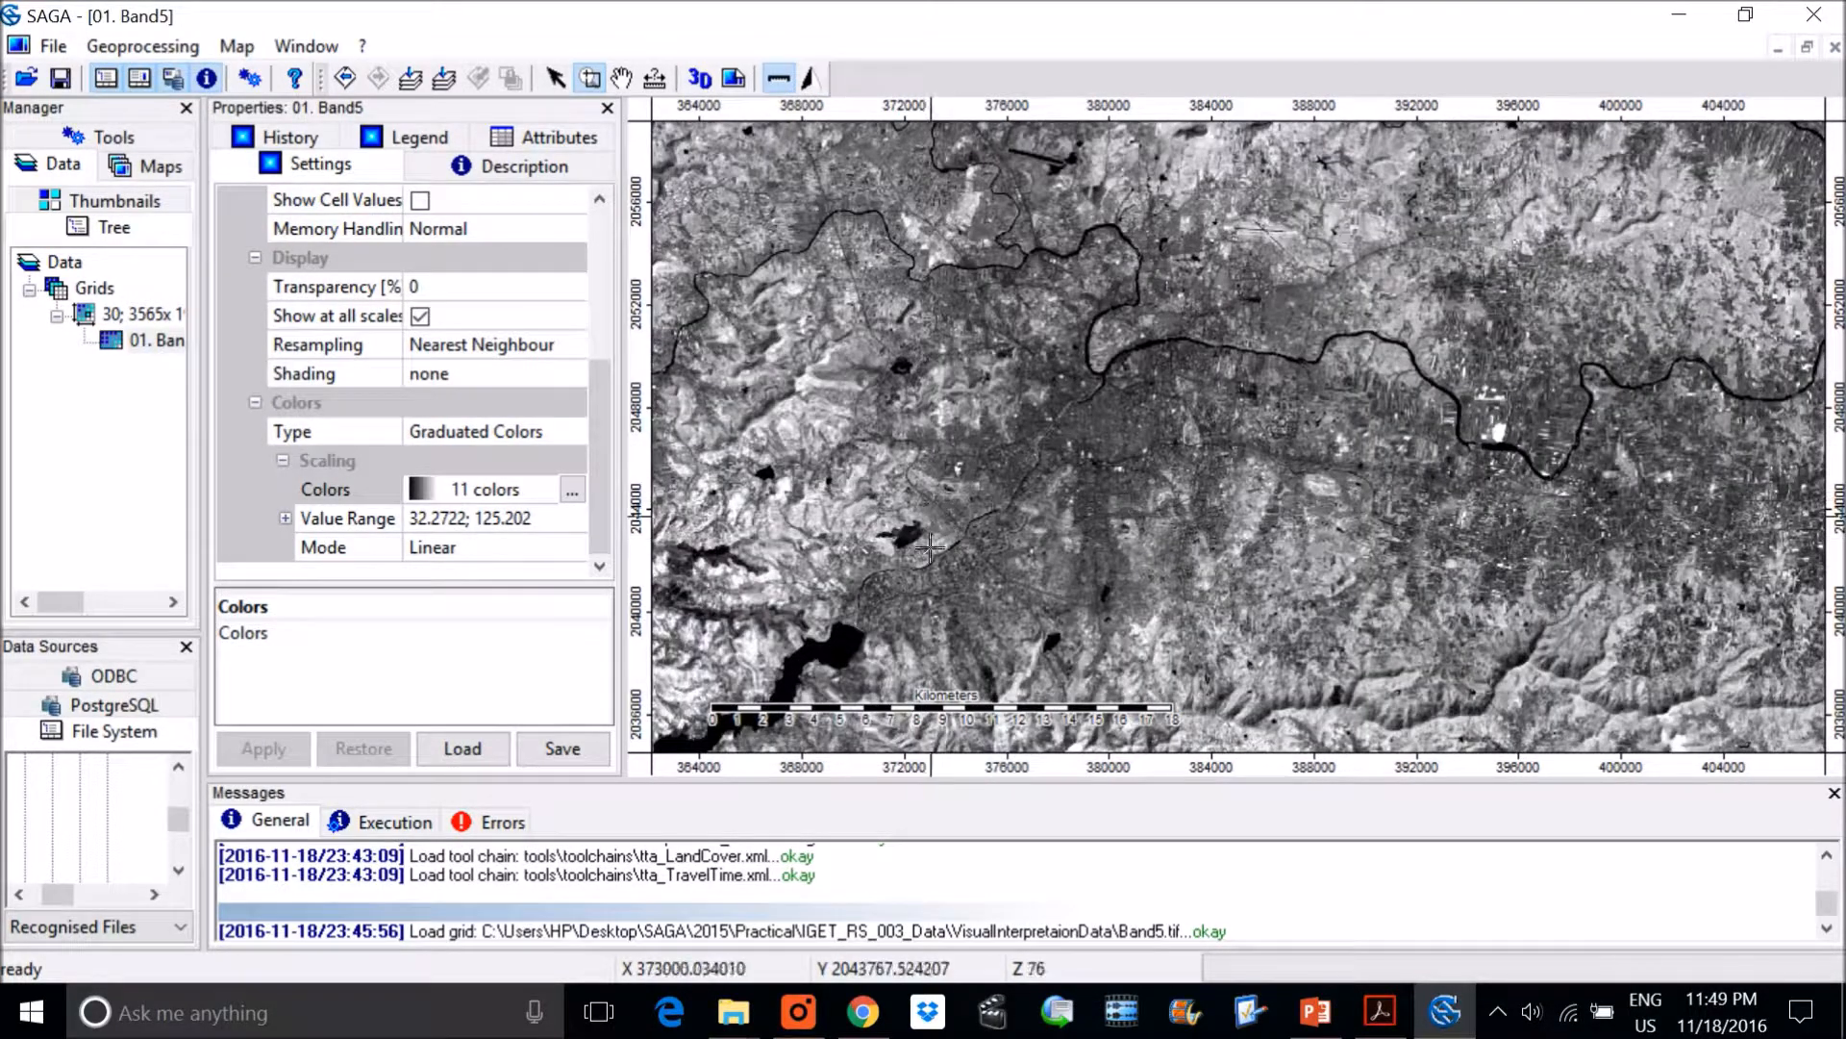
scroll(1048, 437, "down", 1)
scroll(991, 384, "down", 1)
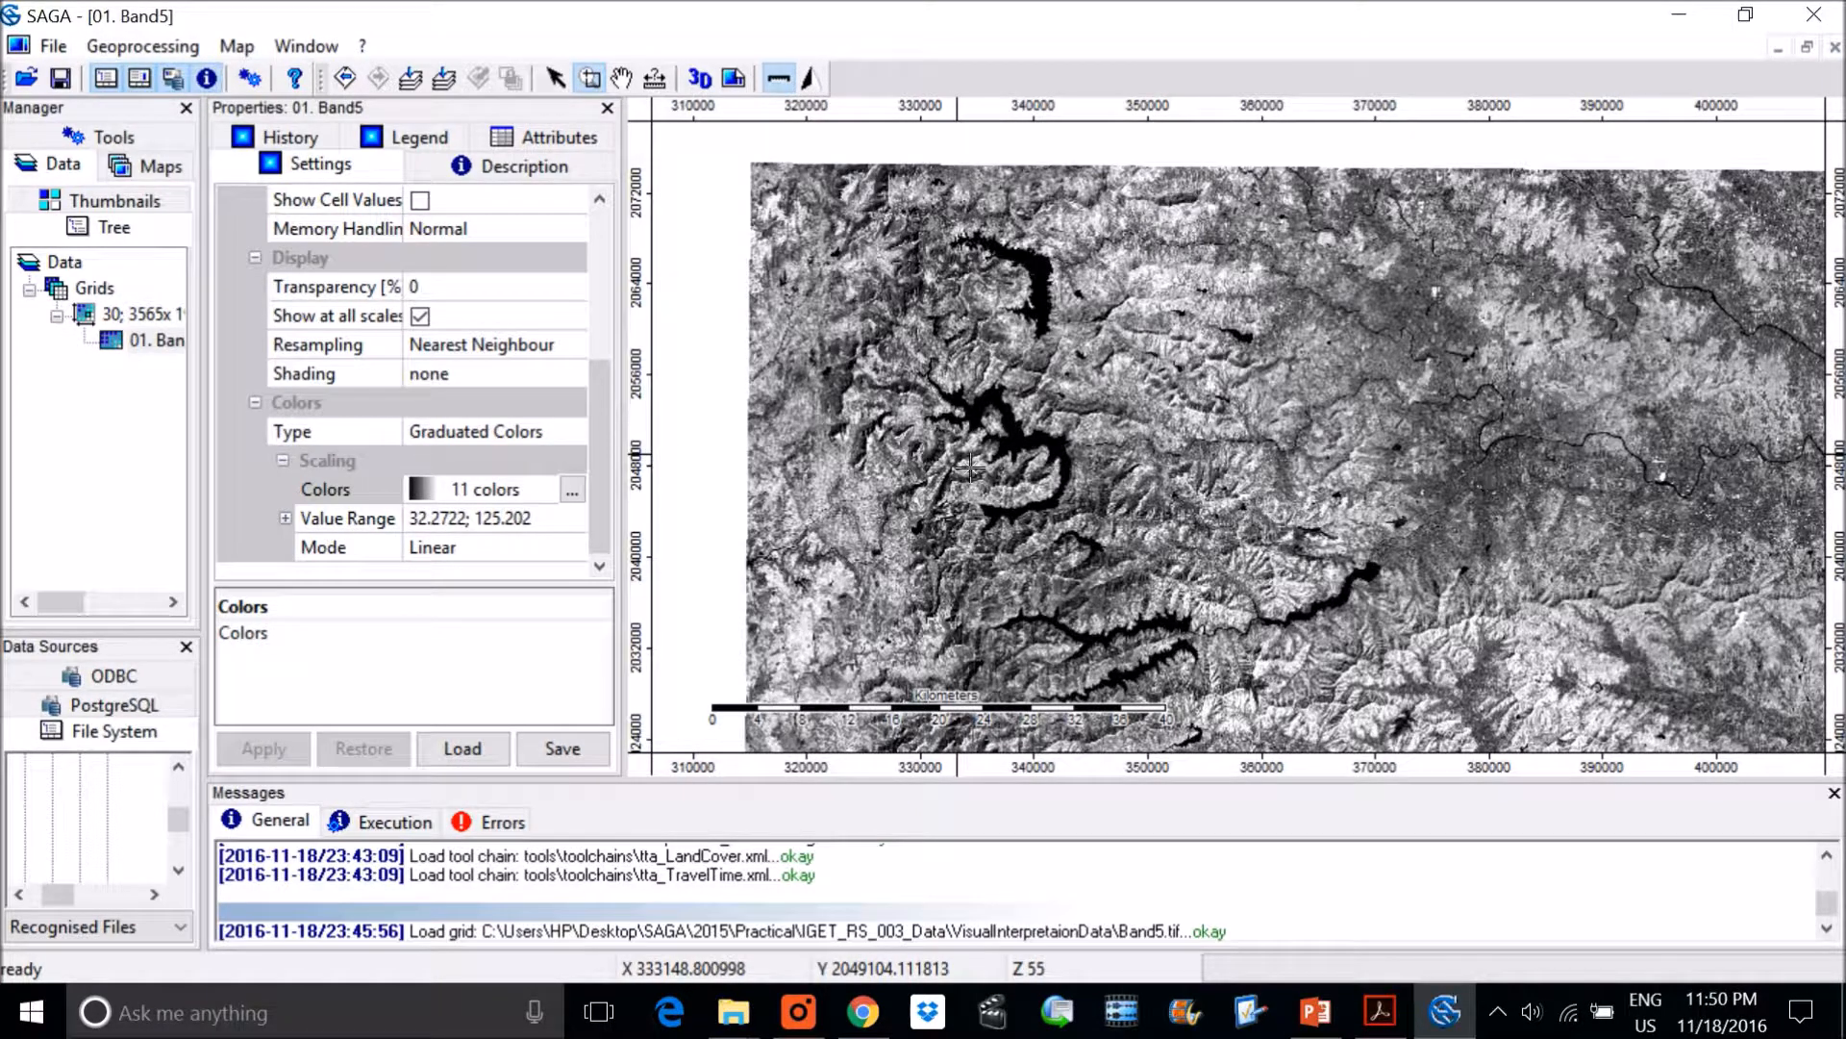
scroll(1169, 404, "down", 1)
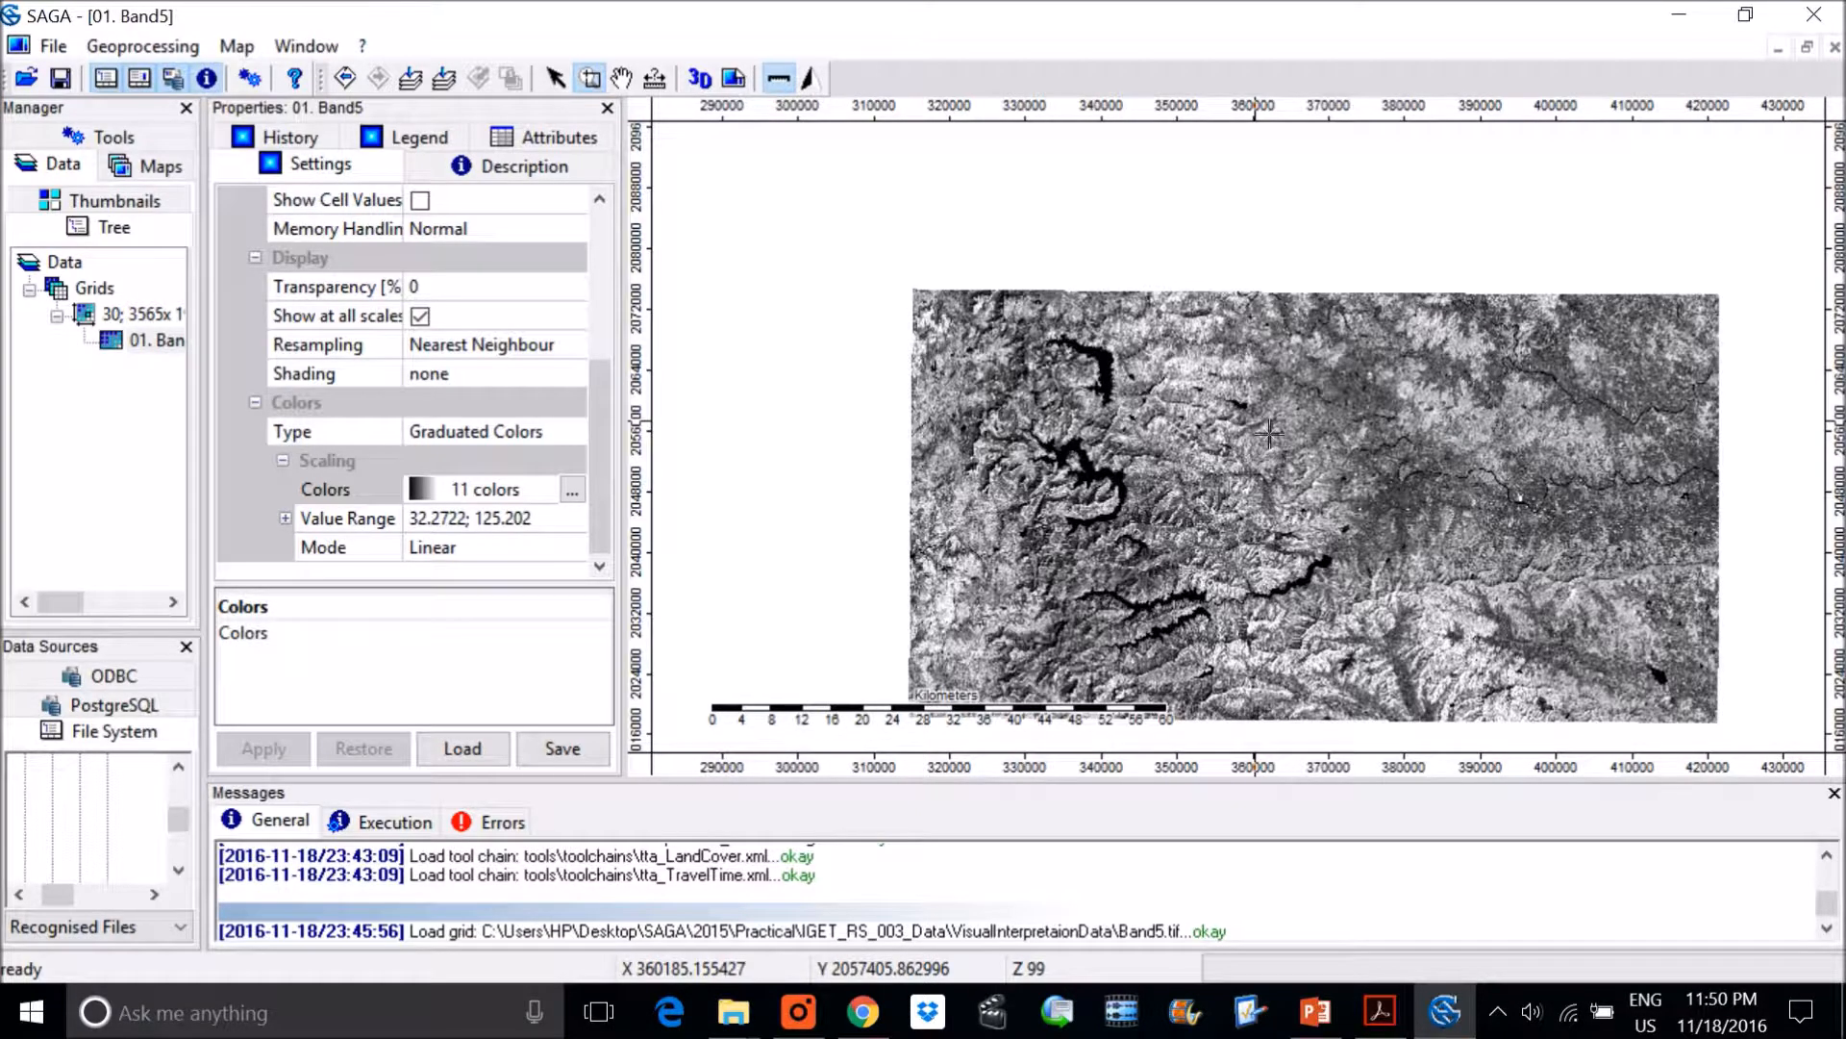
Switch to the Visual Interpretation PDF in Acrobat Reader and find the Landsat TM band details table on page 9
left_click(1380, 1012)
scroll(1113, 404, "down", 2)
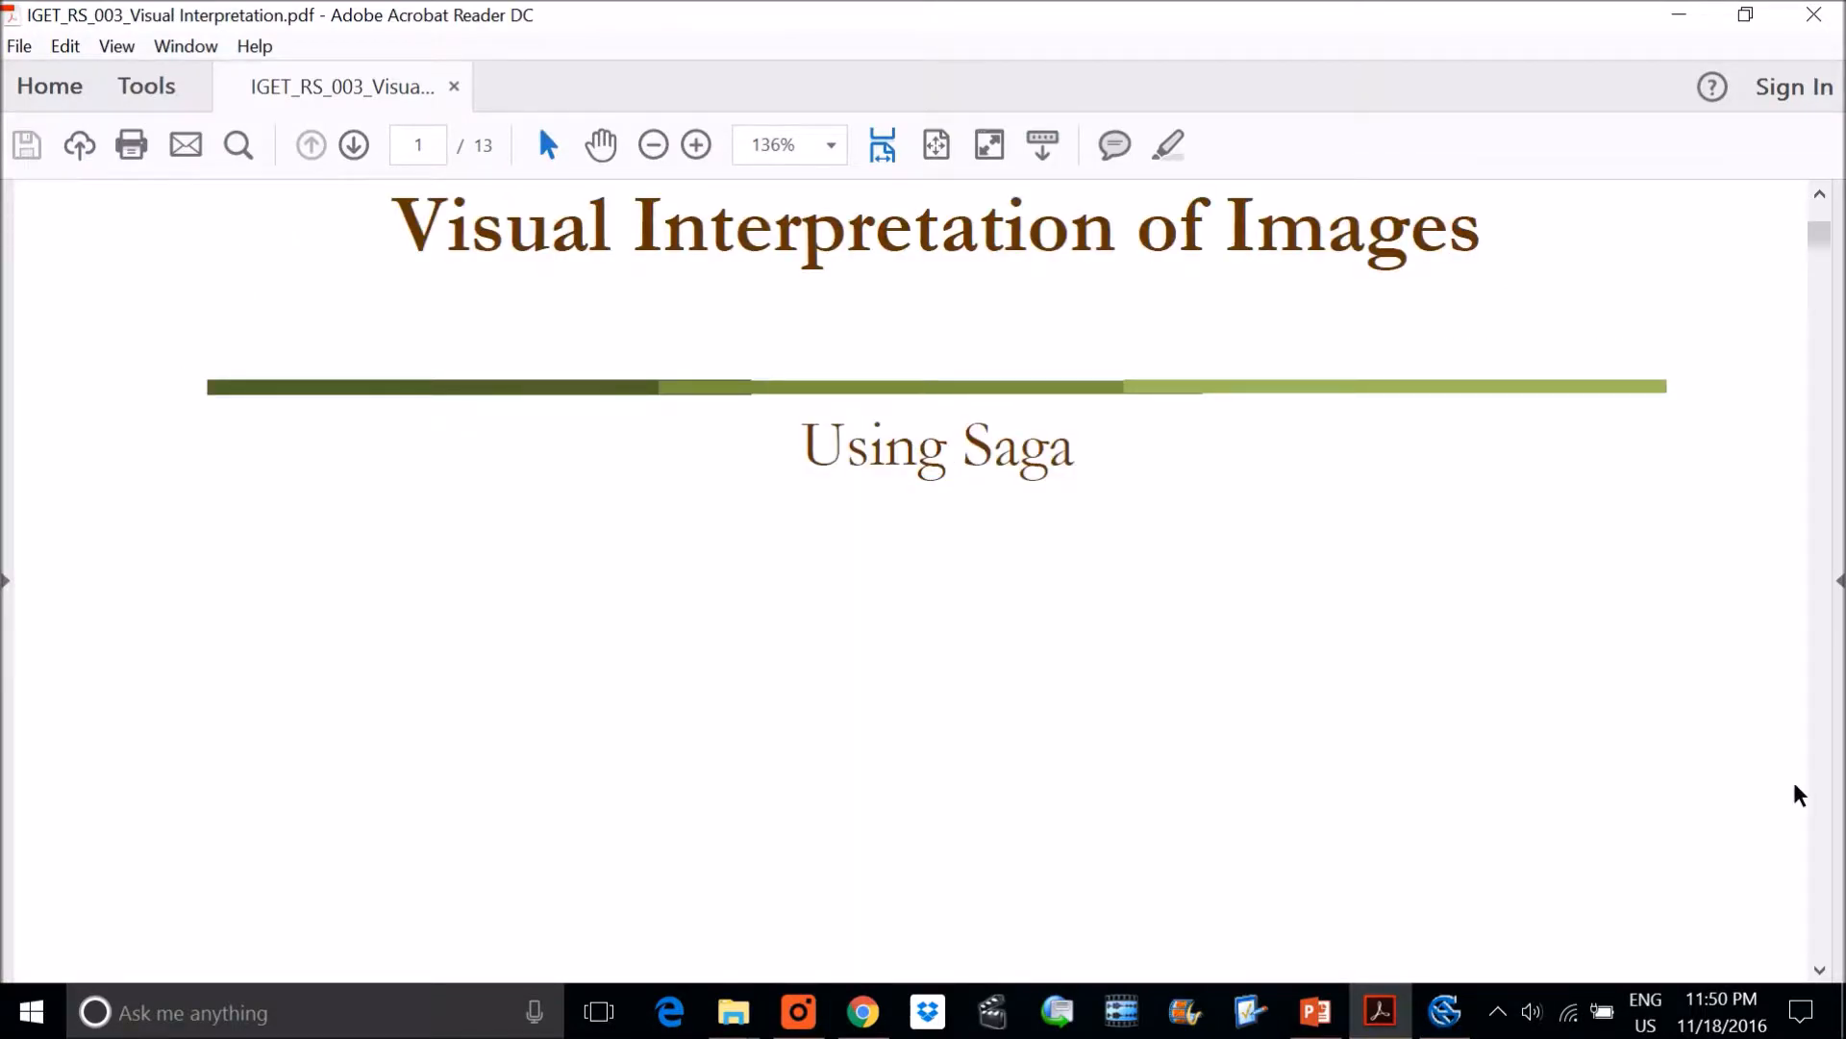
left_click(1818, 812)
left_click(1820, 813)
left_click(1820, 814)
left_click(1819, 813)
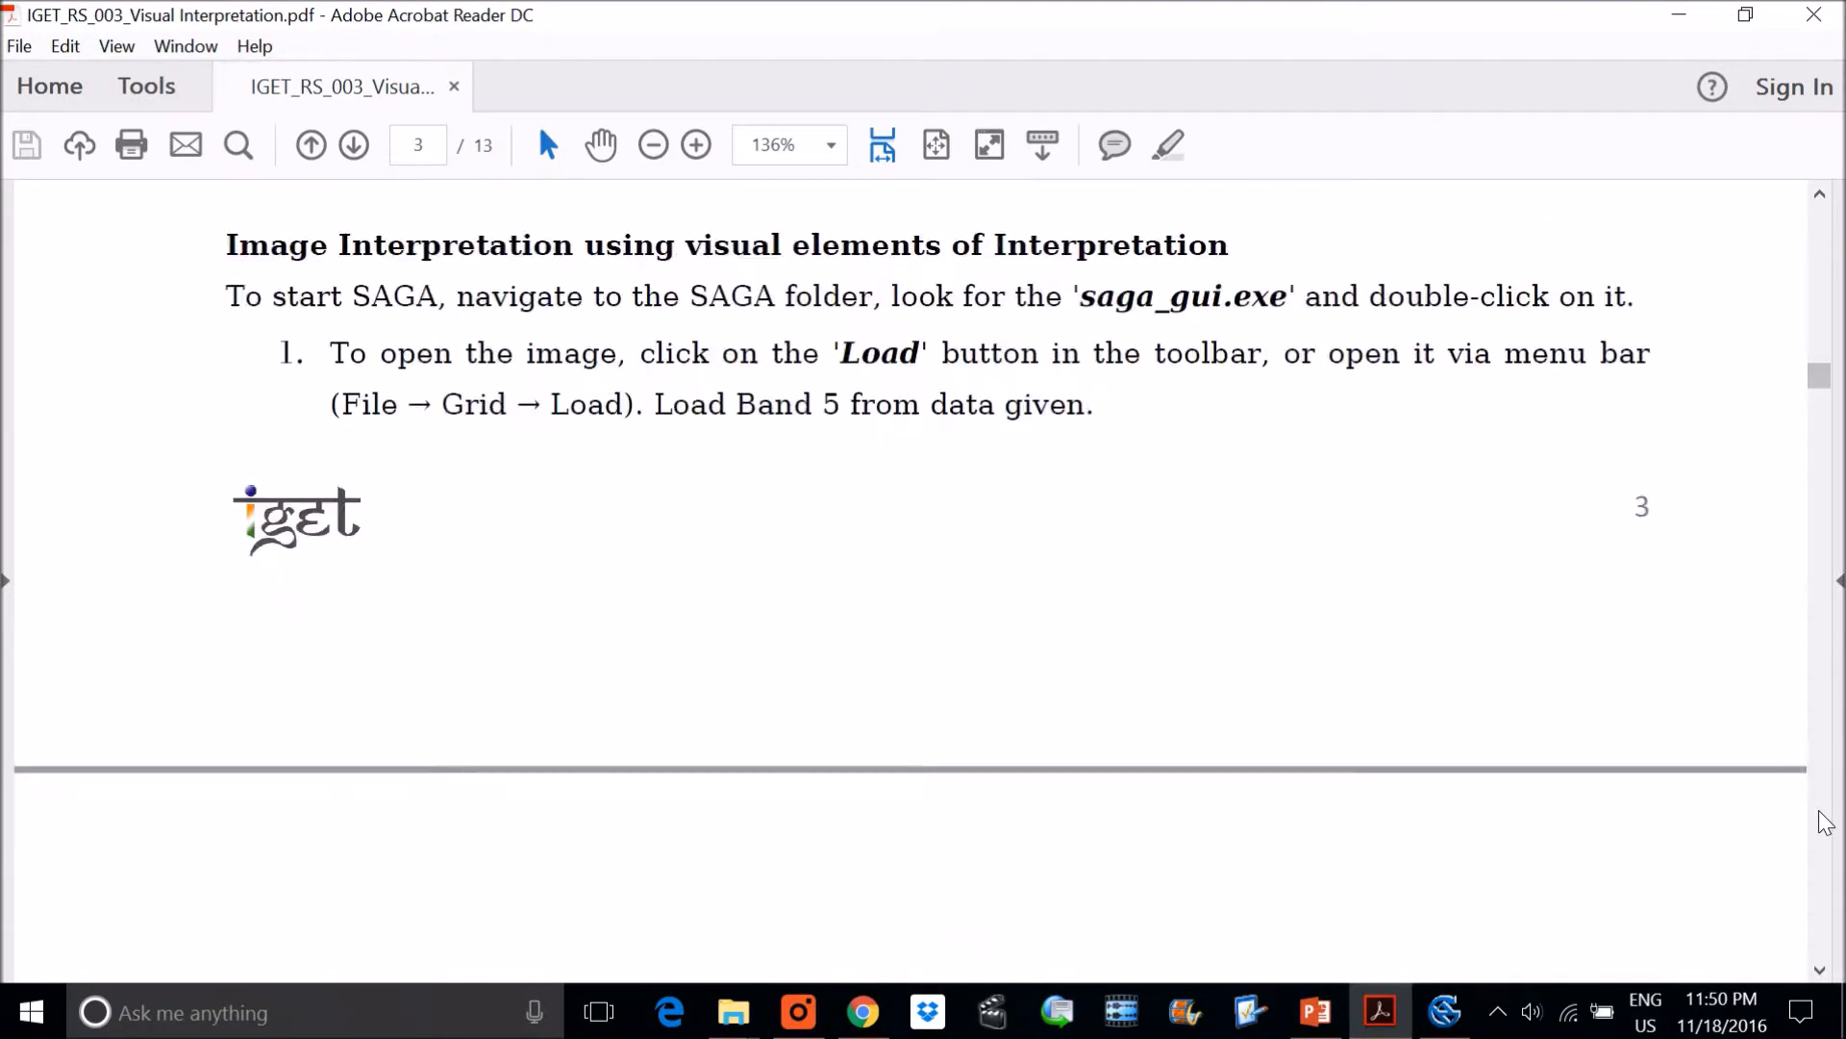
left_click(1820, 813)
left_click(1819, 813)
left_click(1820, 813)
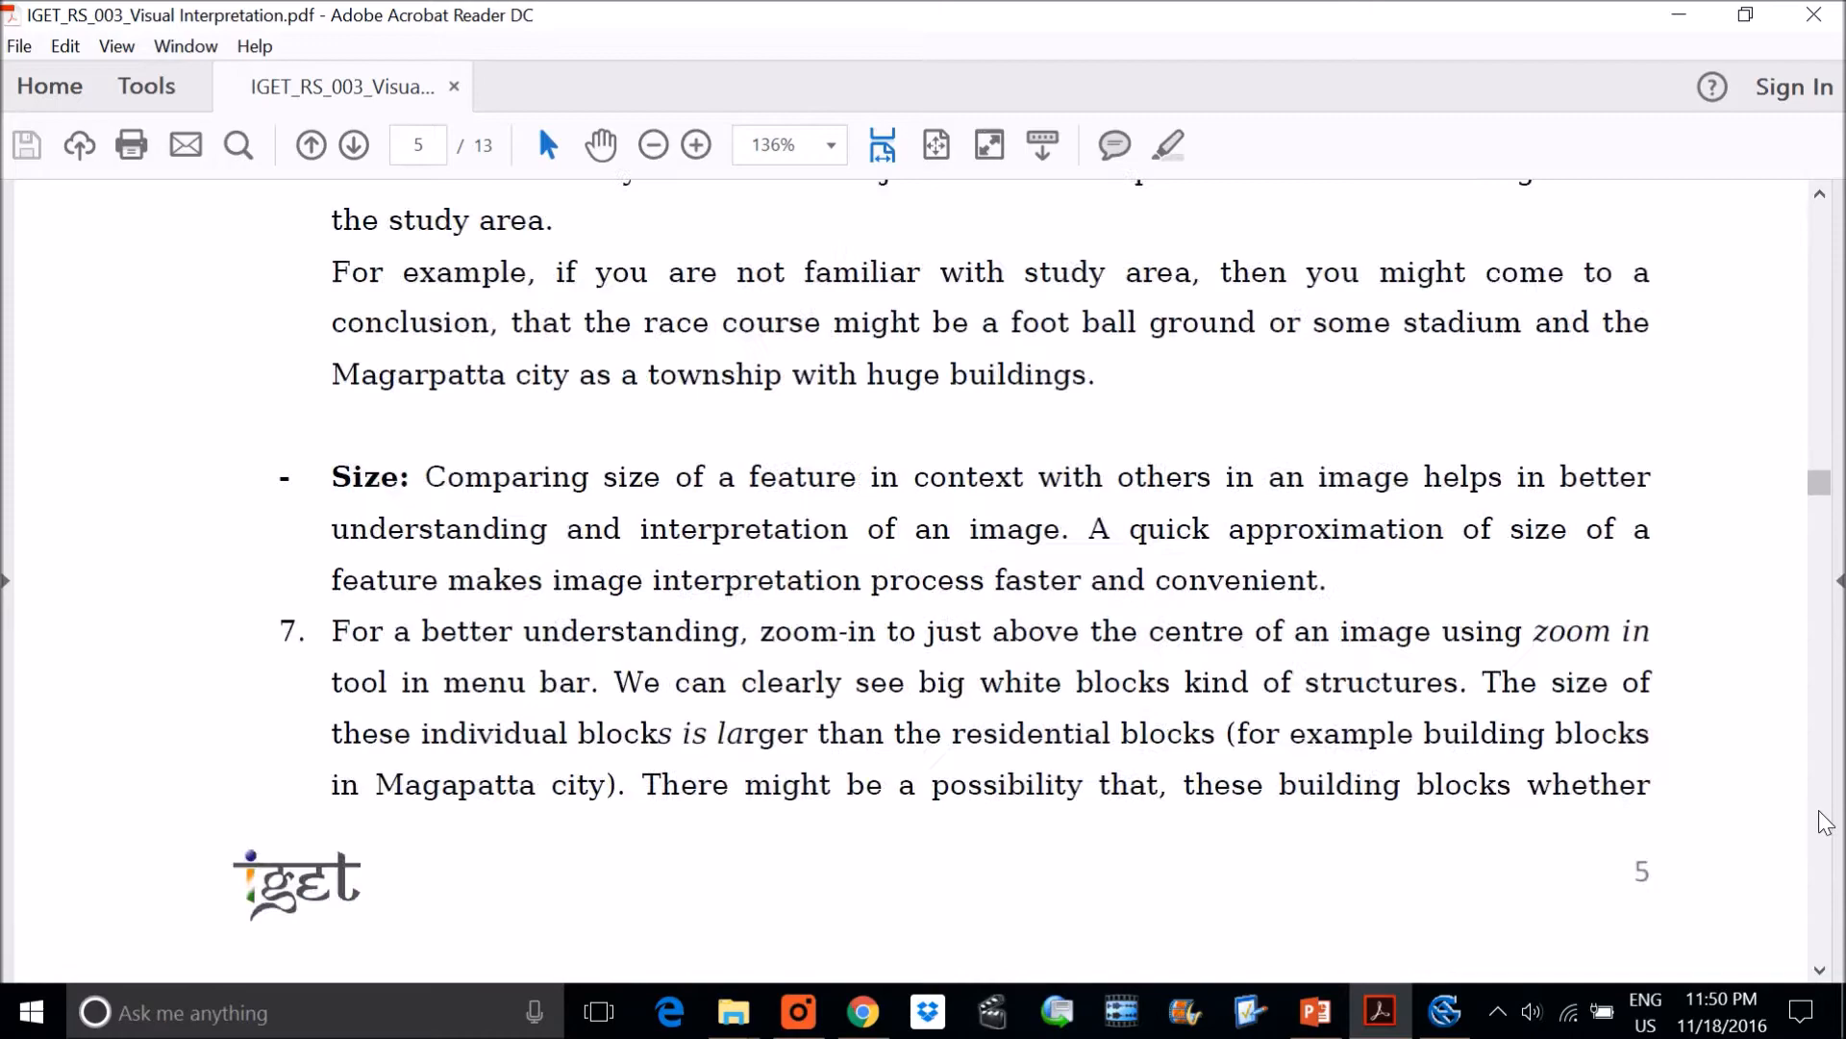
left_click(1819, 813)
left_click(1820, 813)
left_click(1820, 813)
left_click(1819, 813)
left_click(1819, 813)
left_click(1820, 814)
left_click(1819, 813)
left_click(1819, 814)
left_click(1823, 820)
scroll(1366, 673, "down", 3)
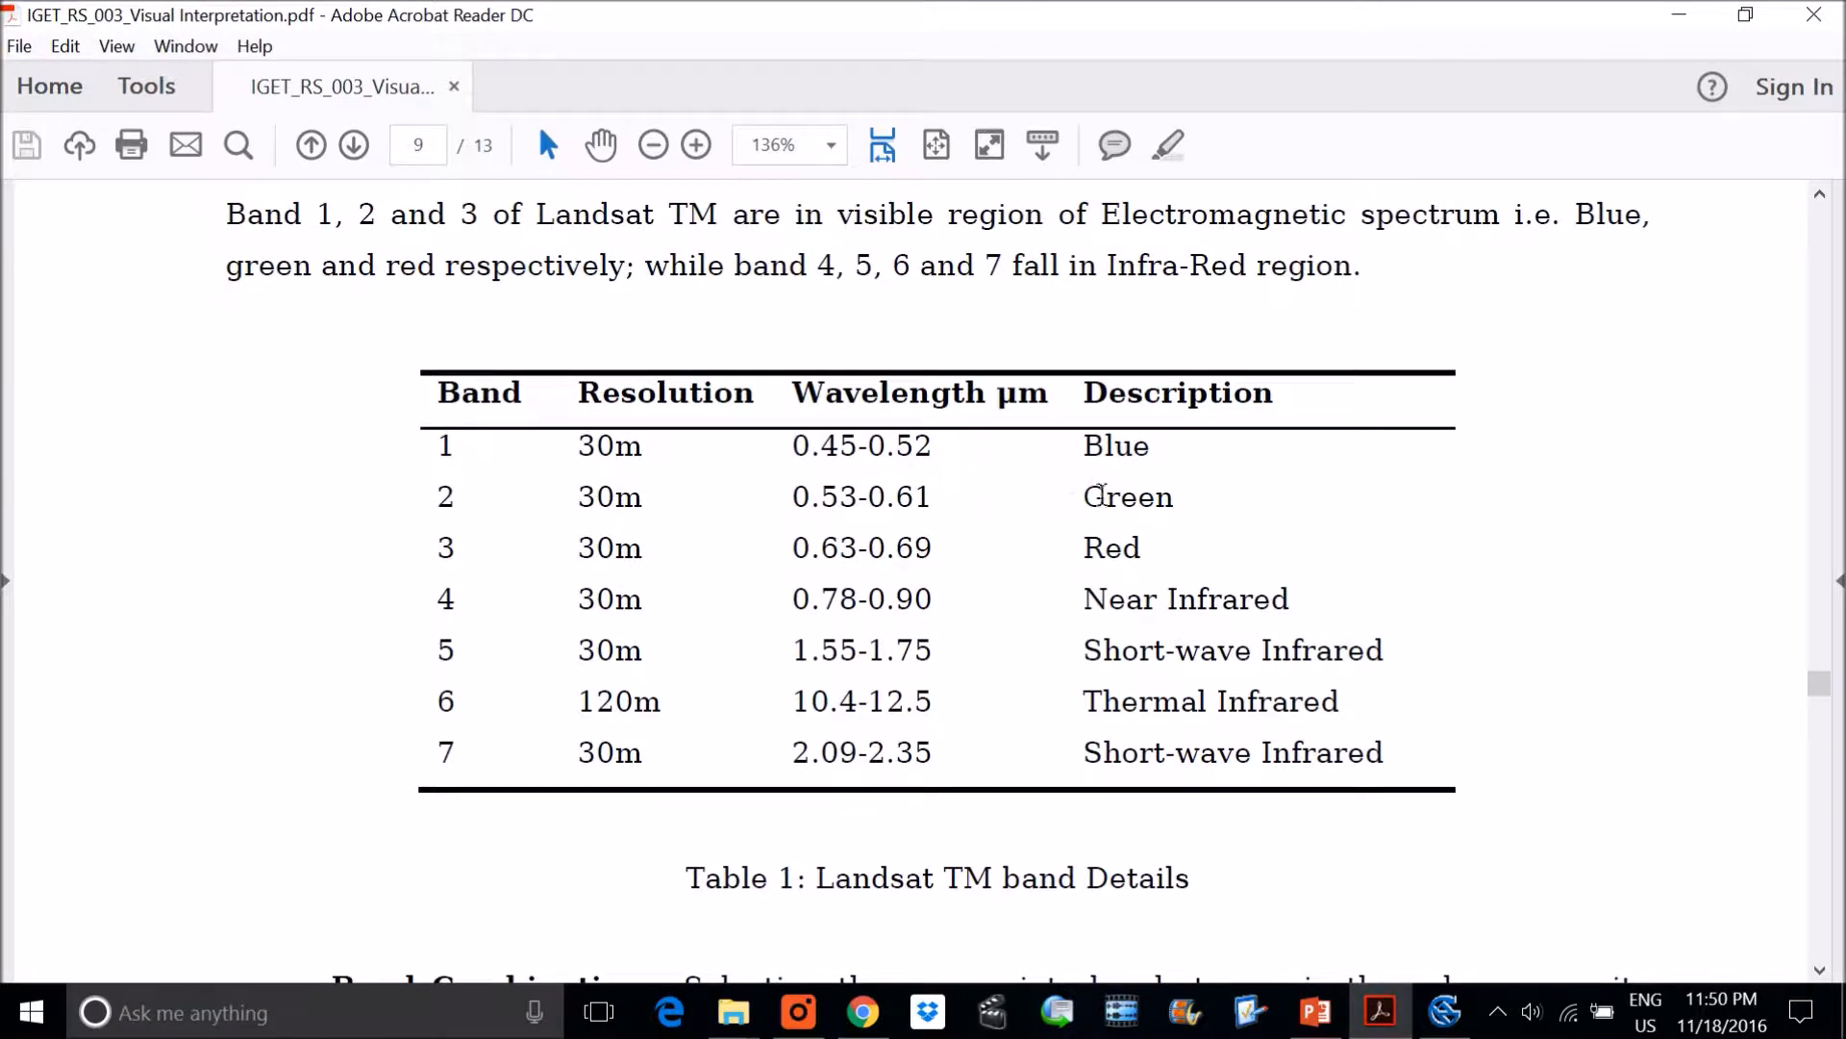
Highlight the visible bands 1 to 3 and the infrared bands 4 to 7 in the band details table while reading it
left_click_drag(1161, 548, 446, 467)
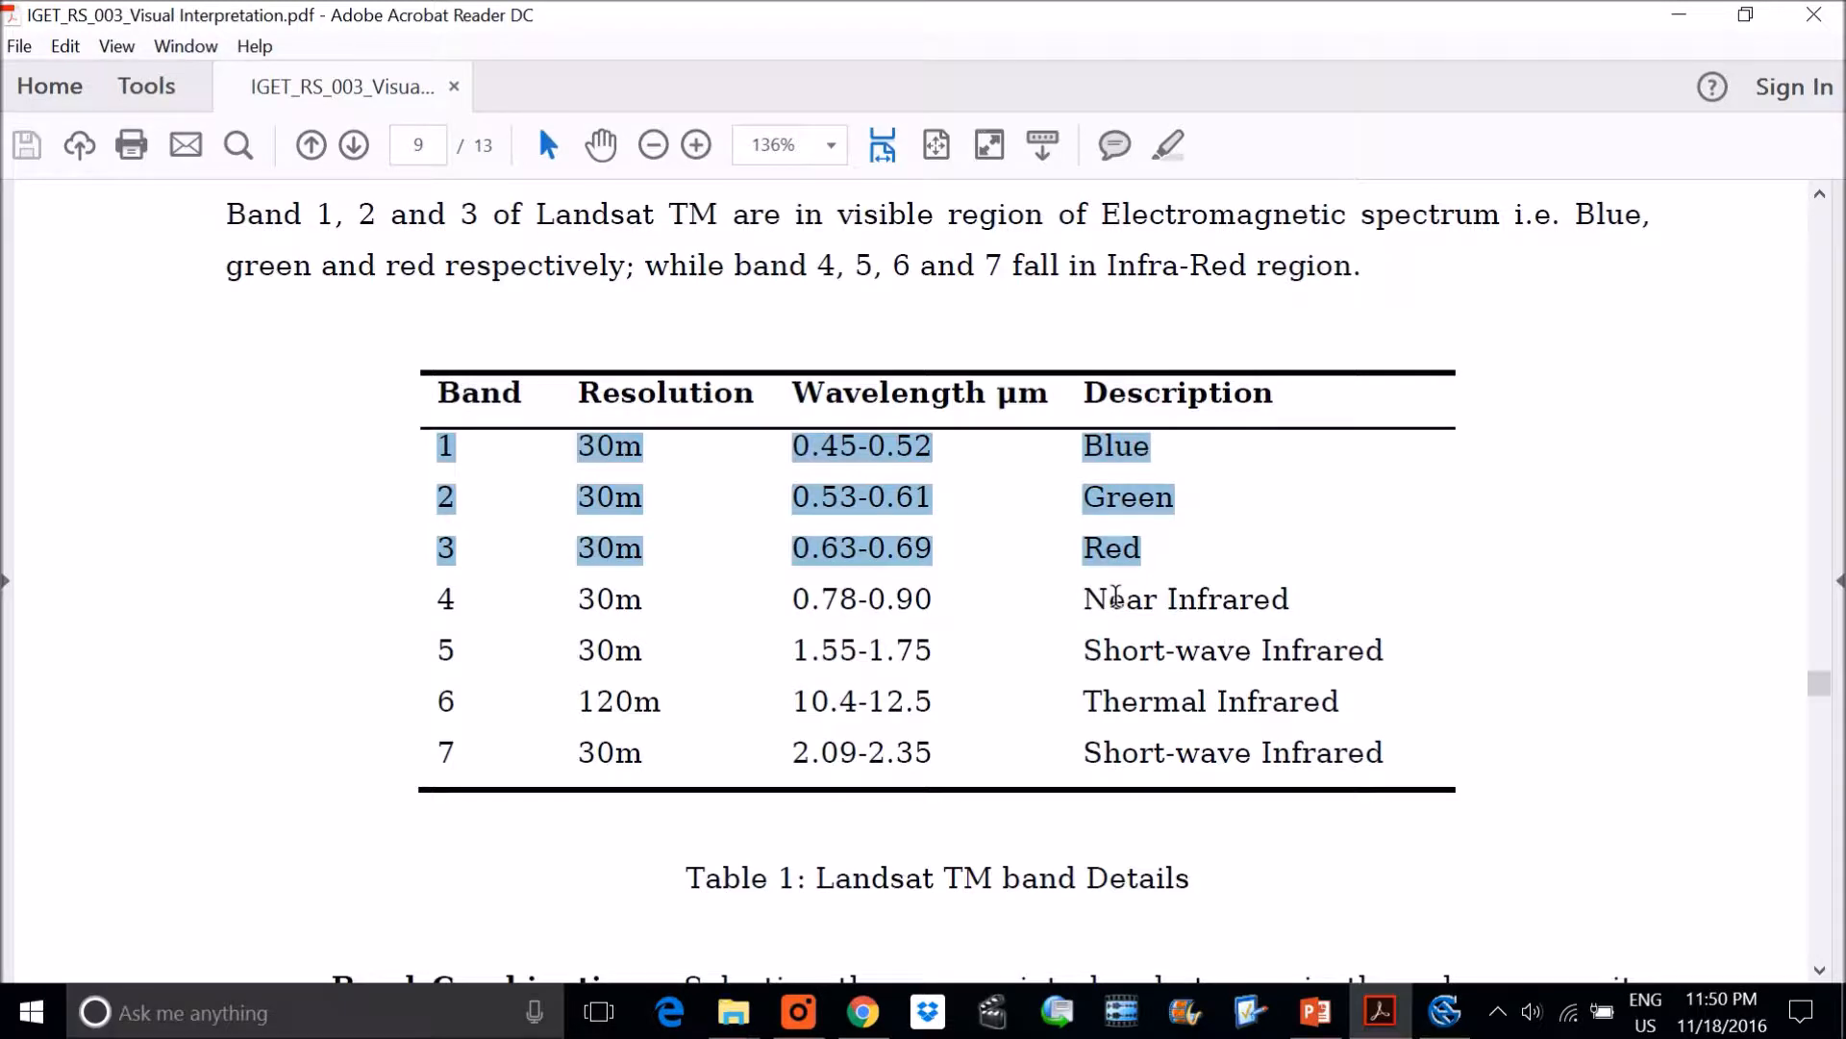
left_click_drag(783, 609, 1279, 757)
left_click(1222, 674)
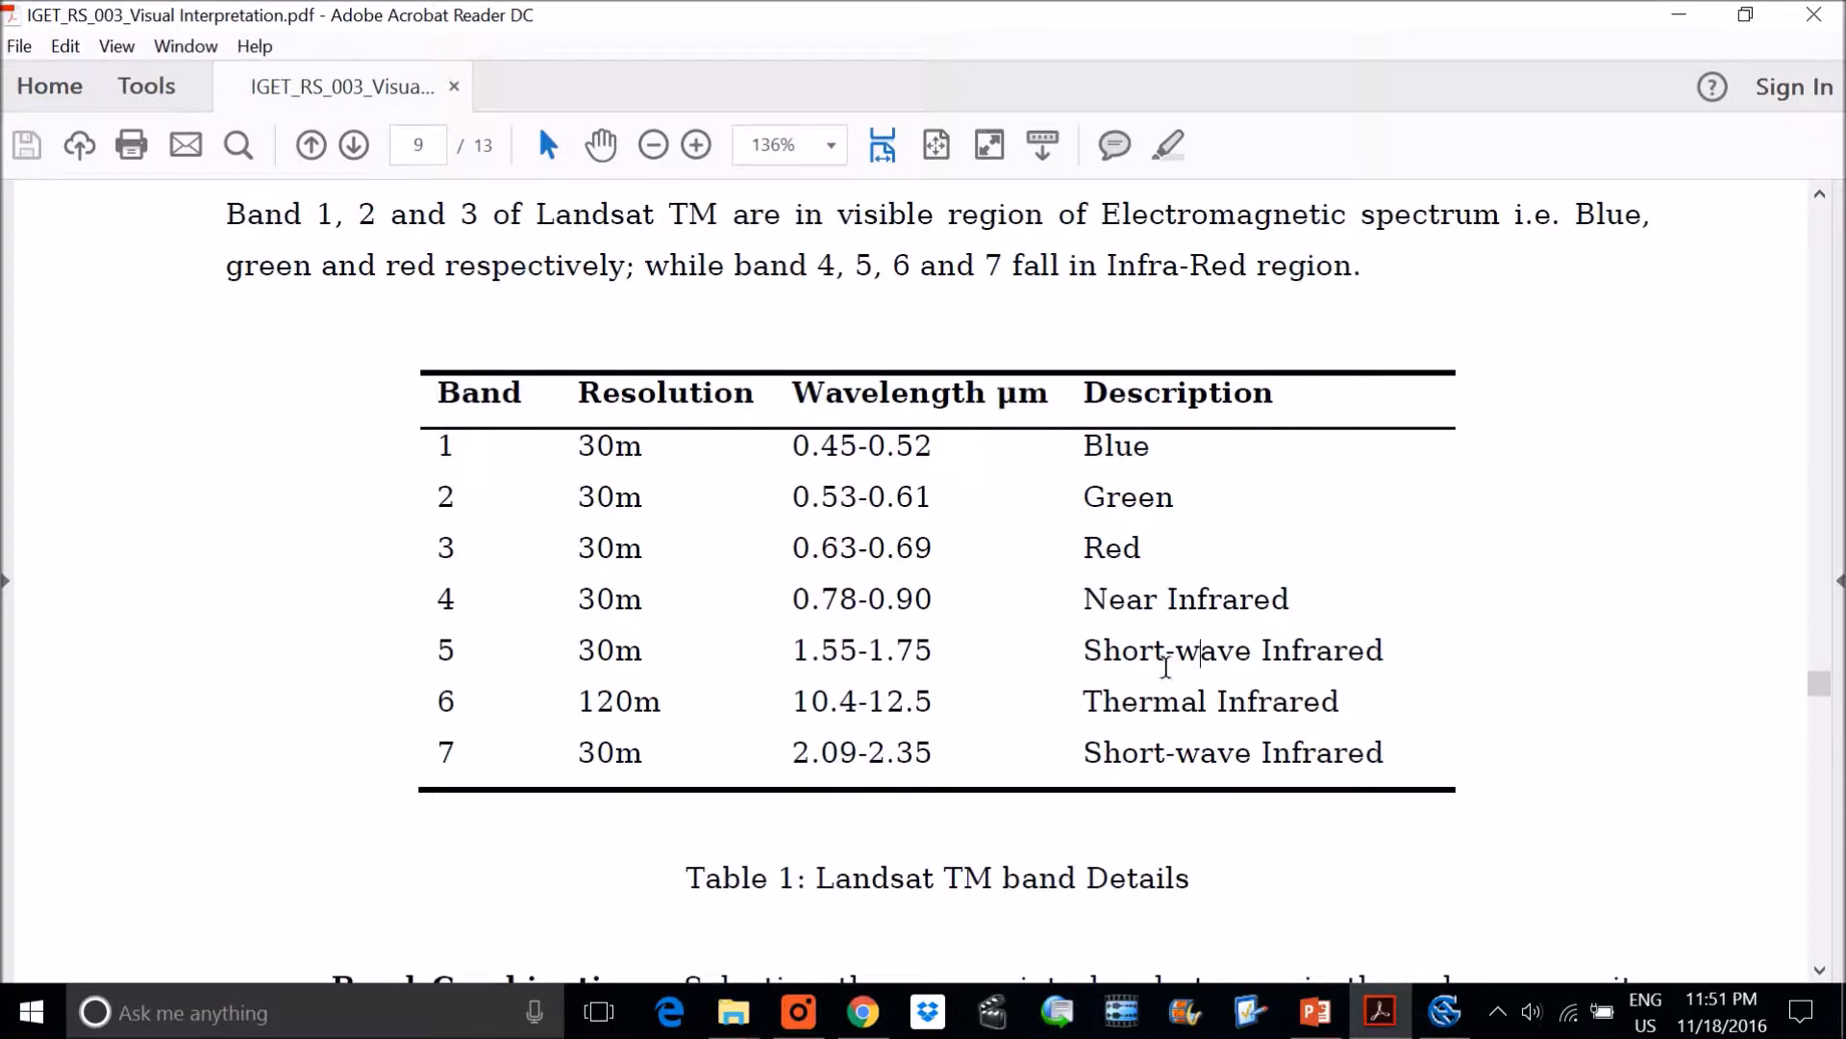
left_click_drag(1165, 555, 432, 477)
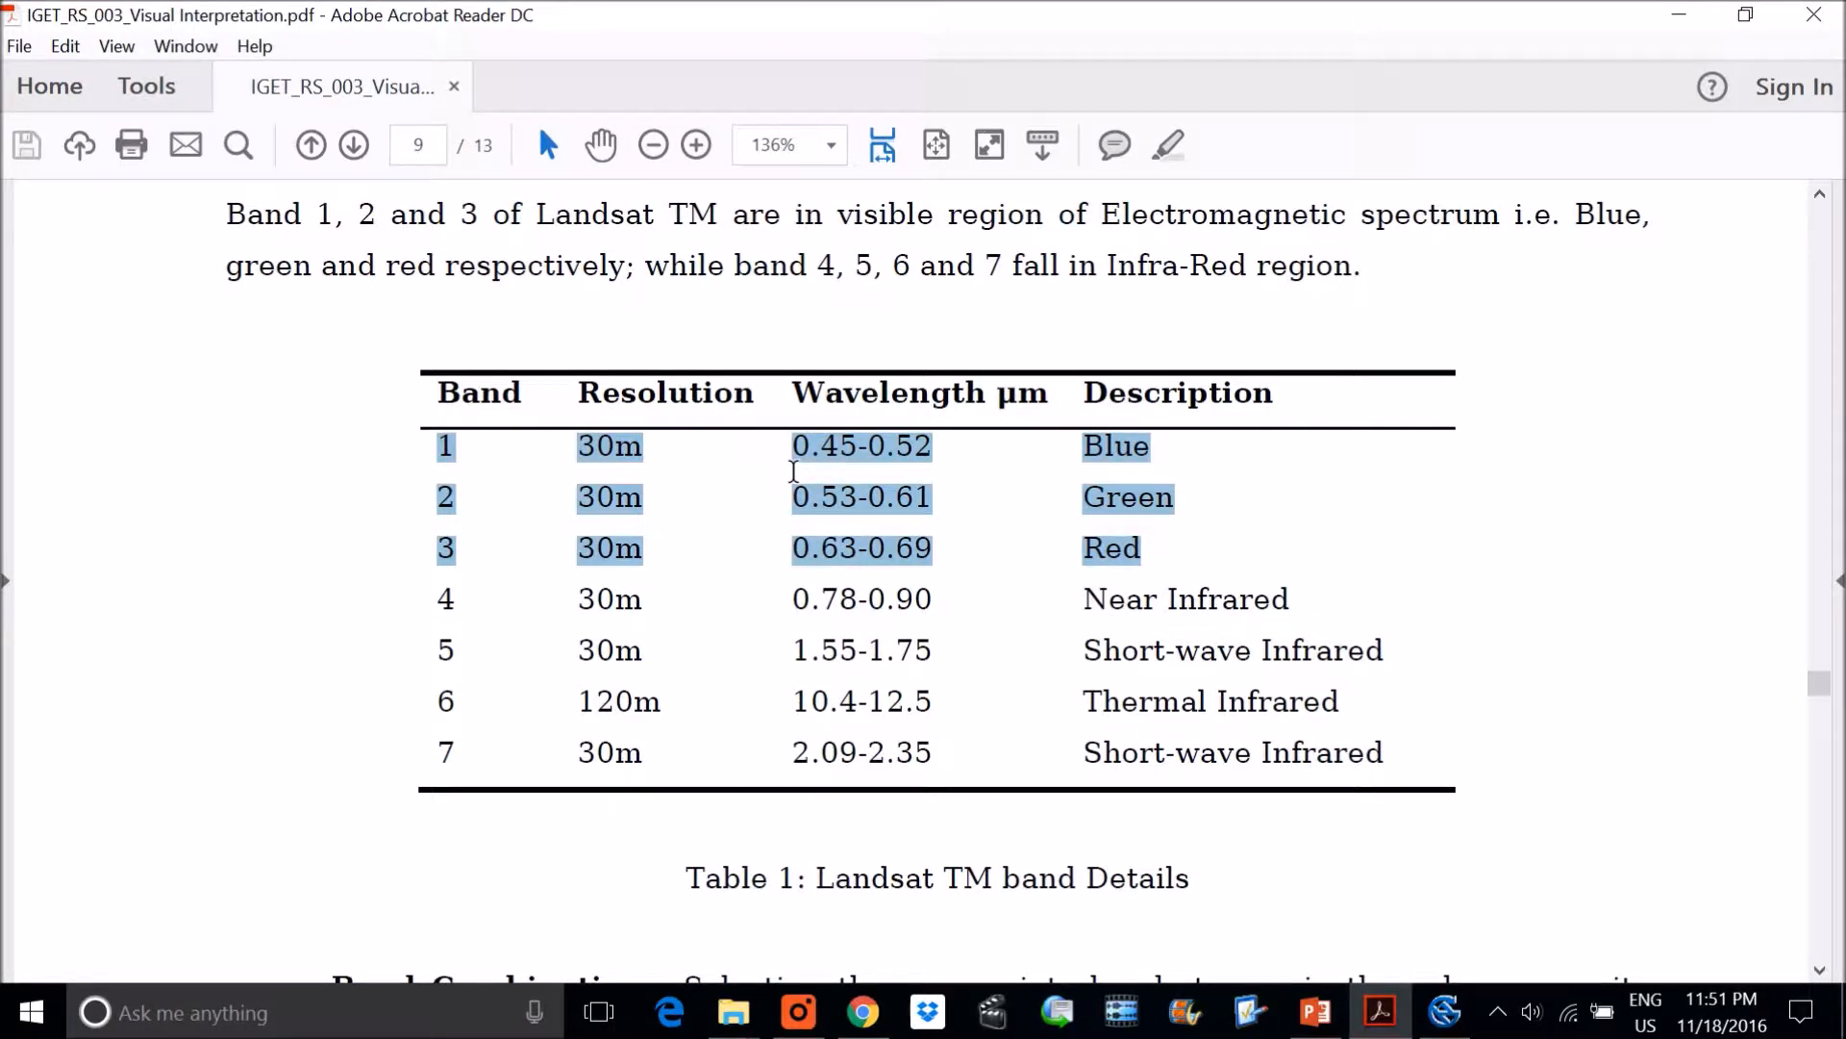
Return to SAGA and widen the Manager pane so the full grid system and file names can be read
left_click(1444, 1009)
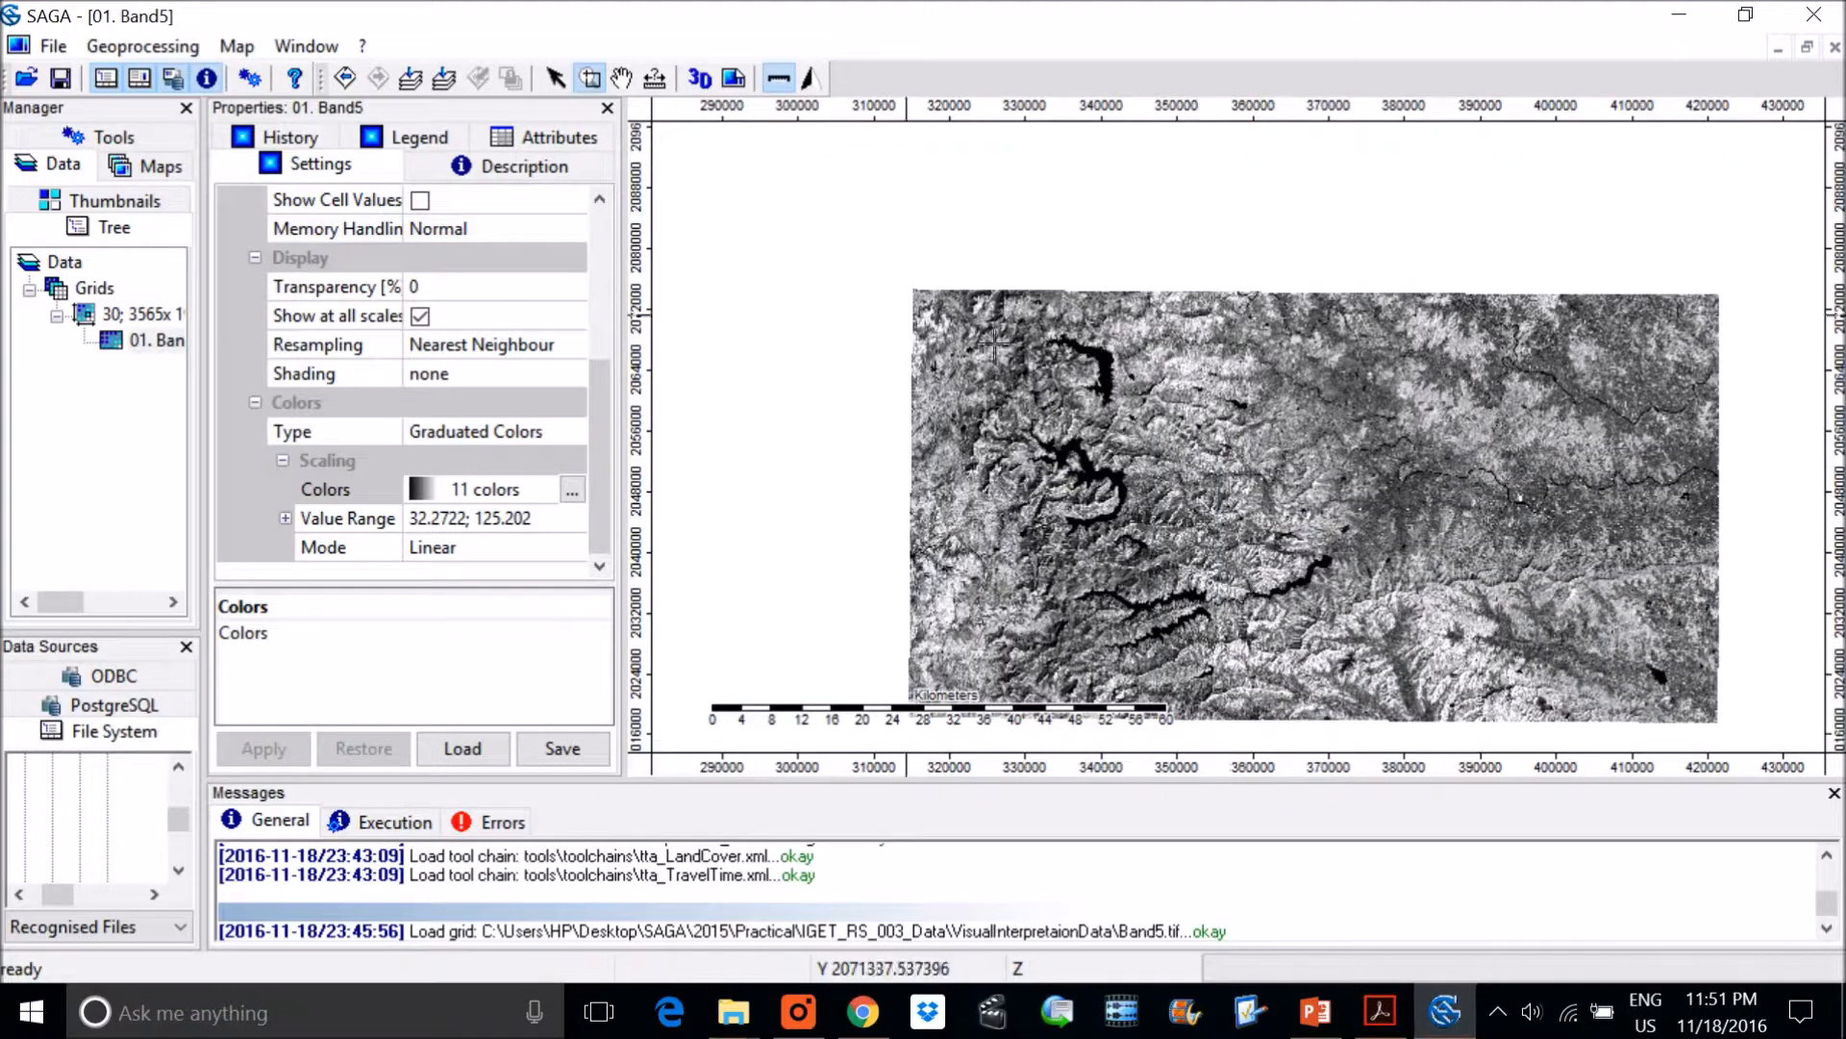
scroll(1383, 551, "down", 1)
scroll(1382, 551, "up", 1)
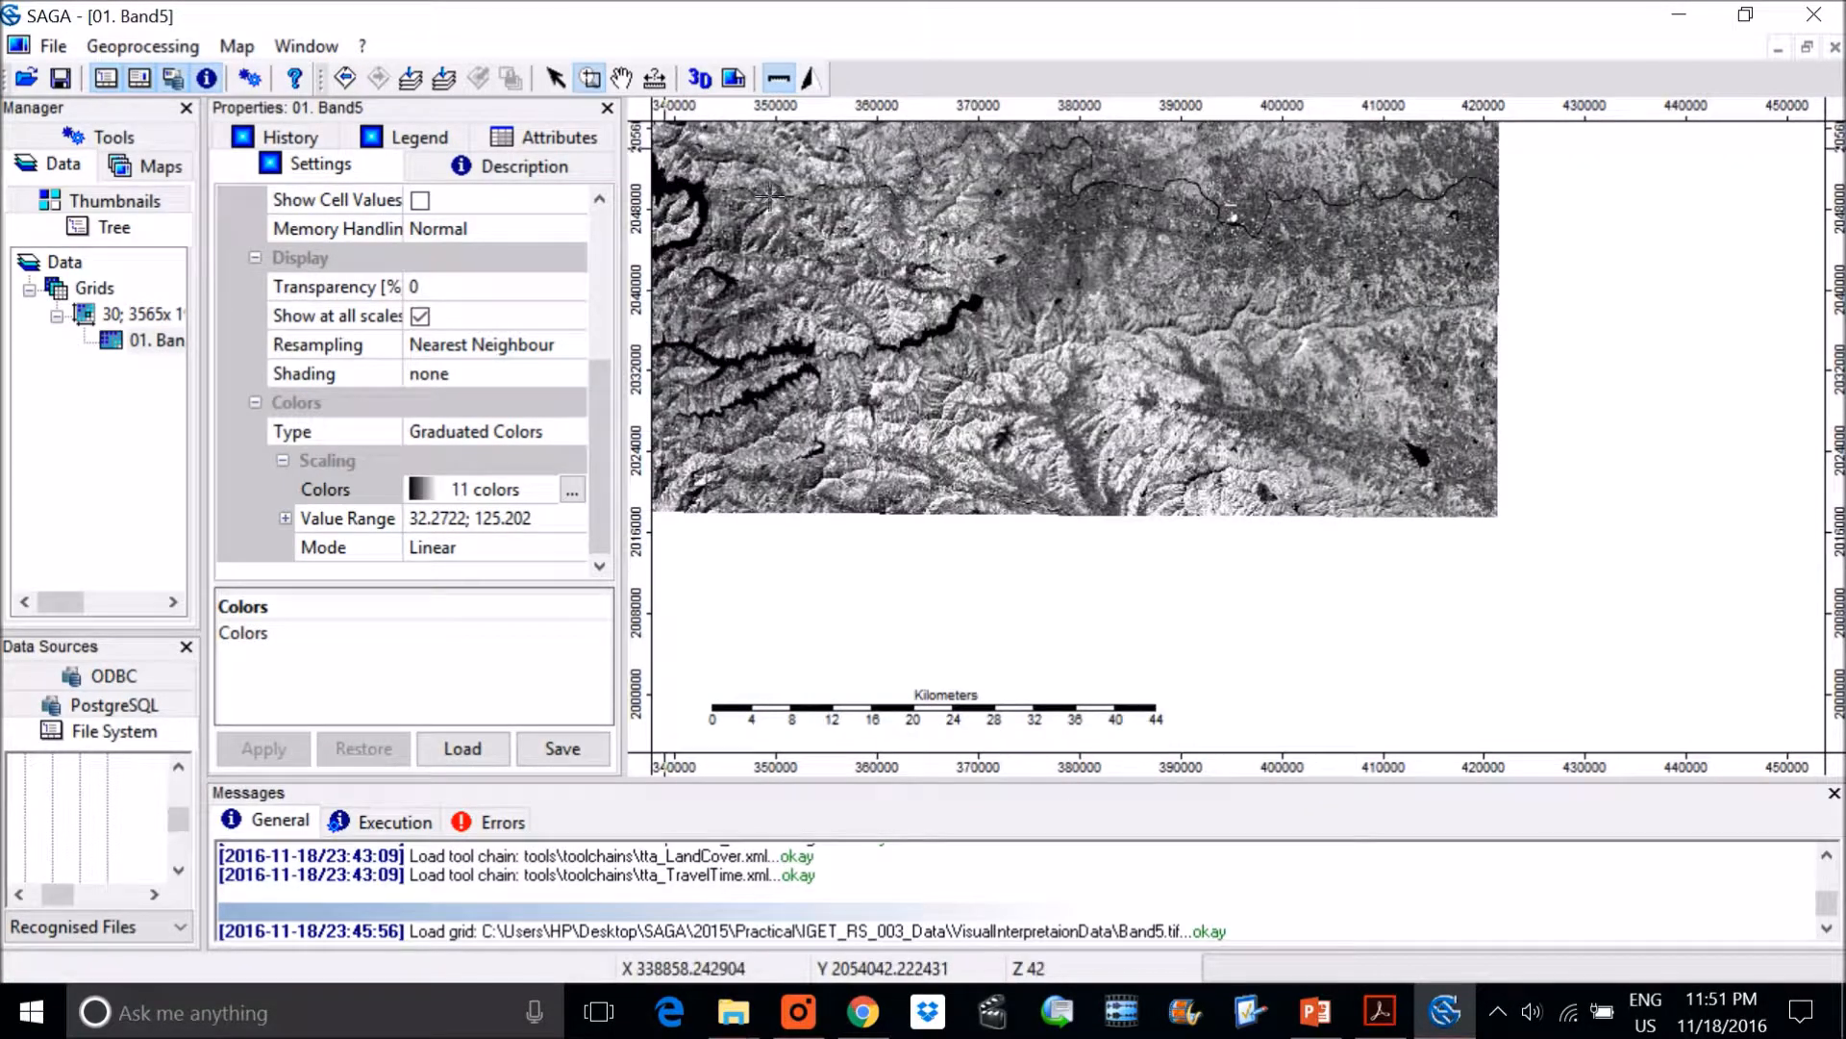
left_click_drag(218, 344, 479, 377)
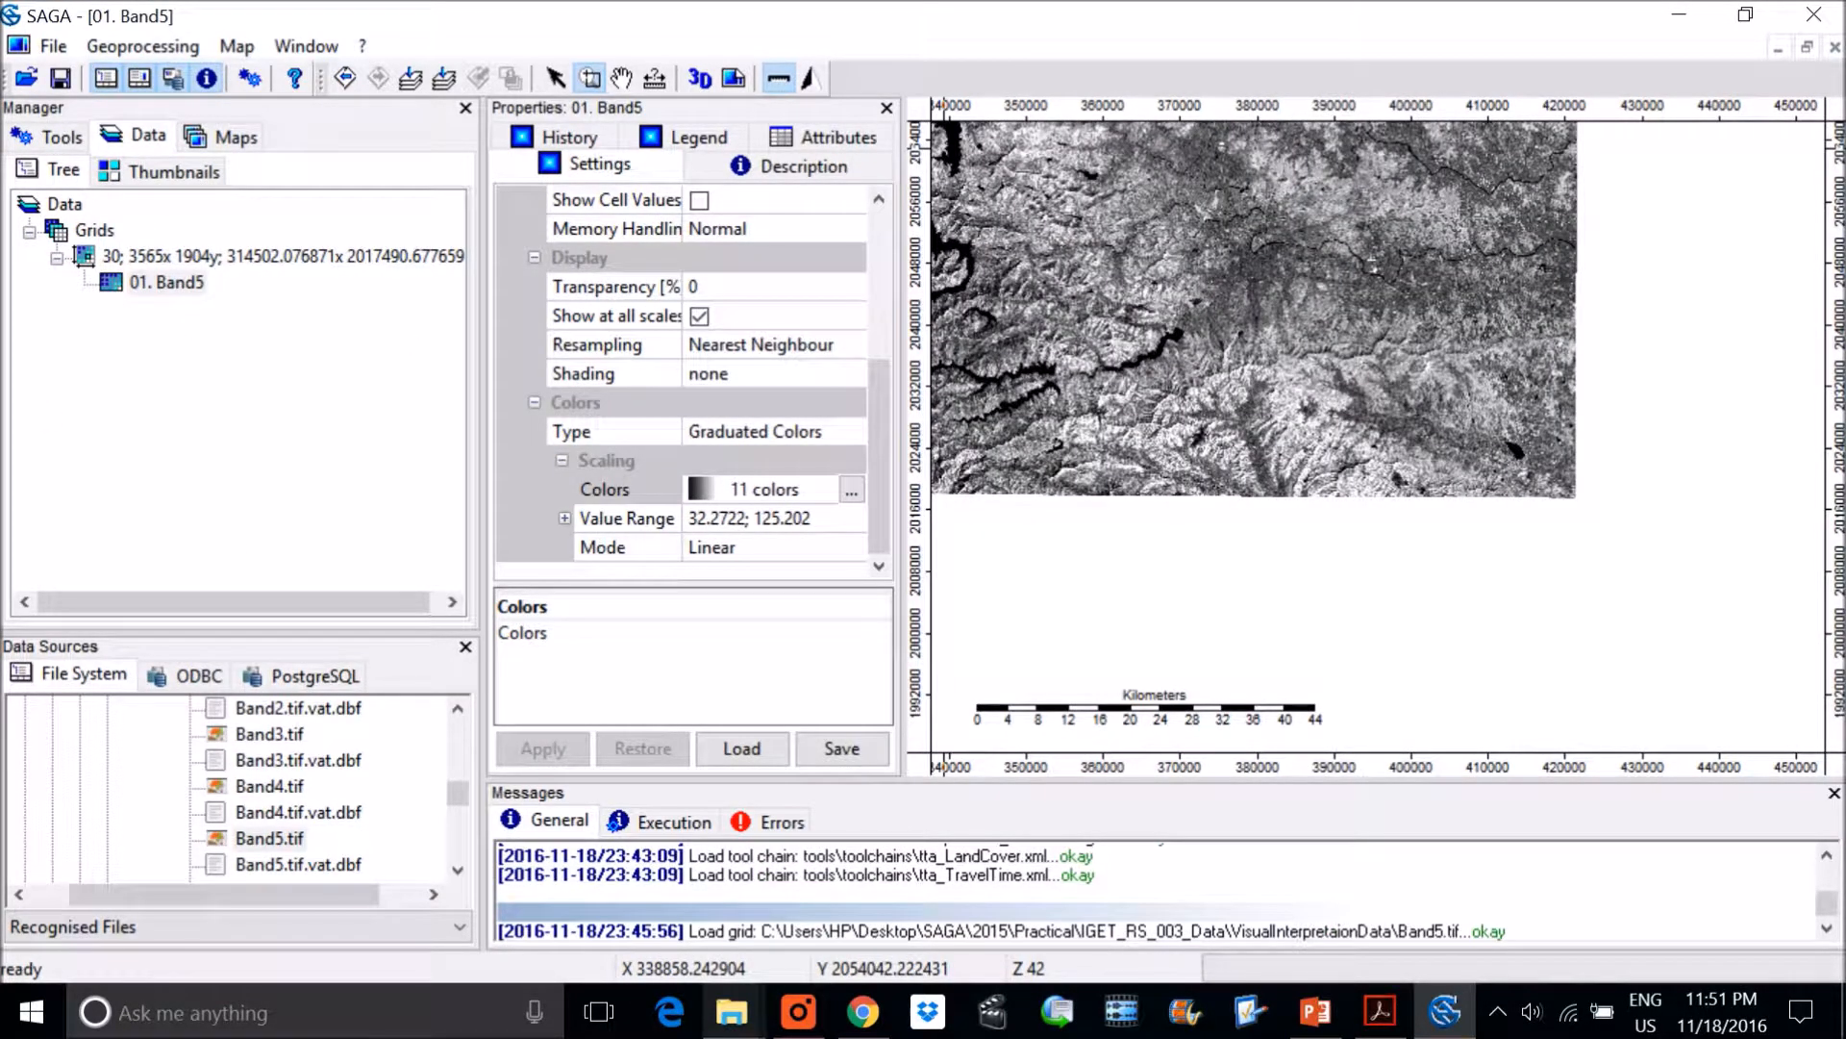
Load the grids Band1.tif to Band4.tif, Band6.tif and Band7.tif from the VisualInterpretaionData folder with all file types listed, leaving out Band5.tif
left_click(53, 46)
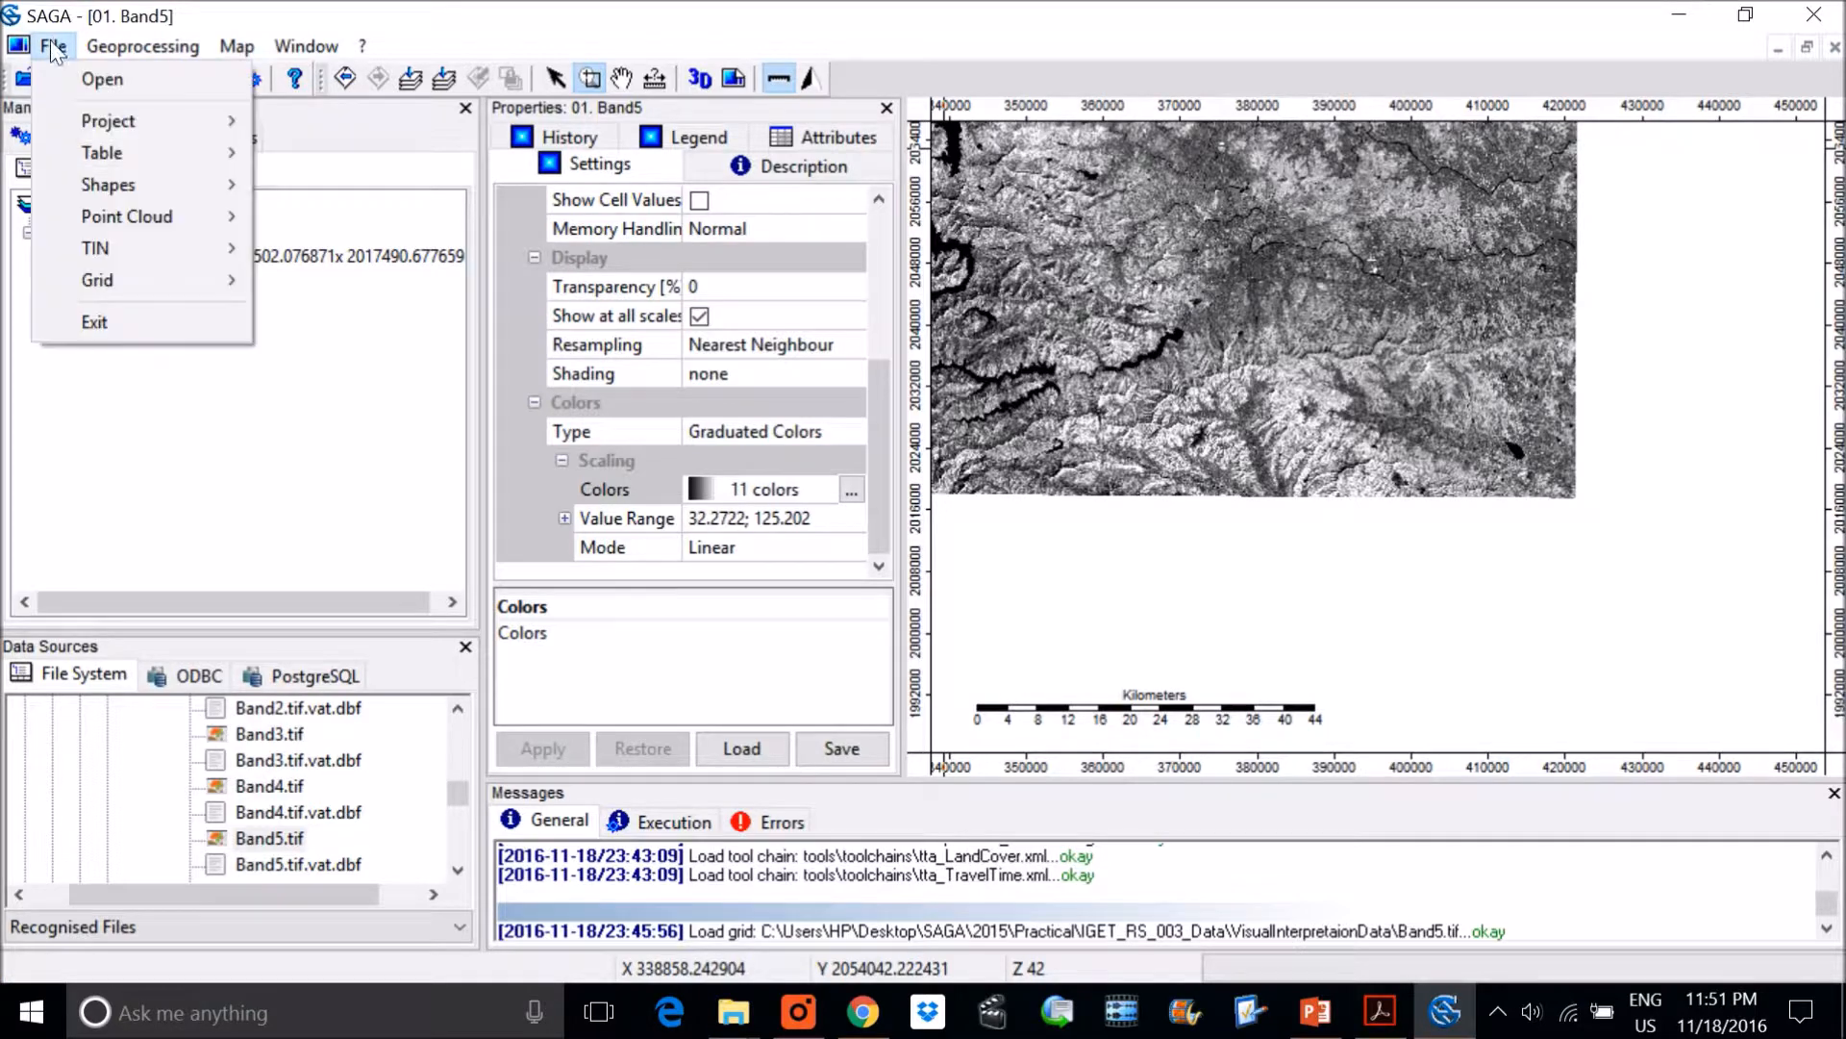
mouse_move(111, 272)
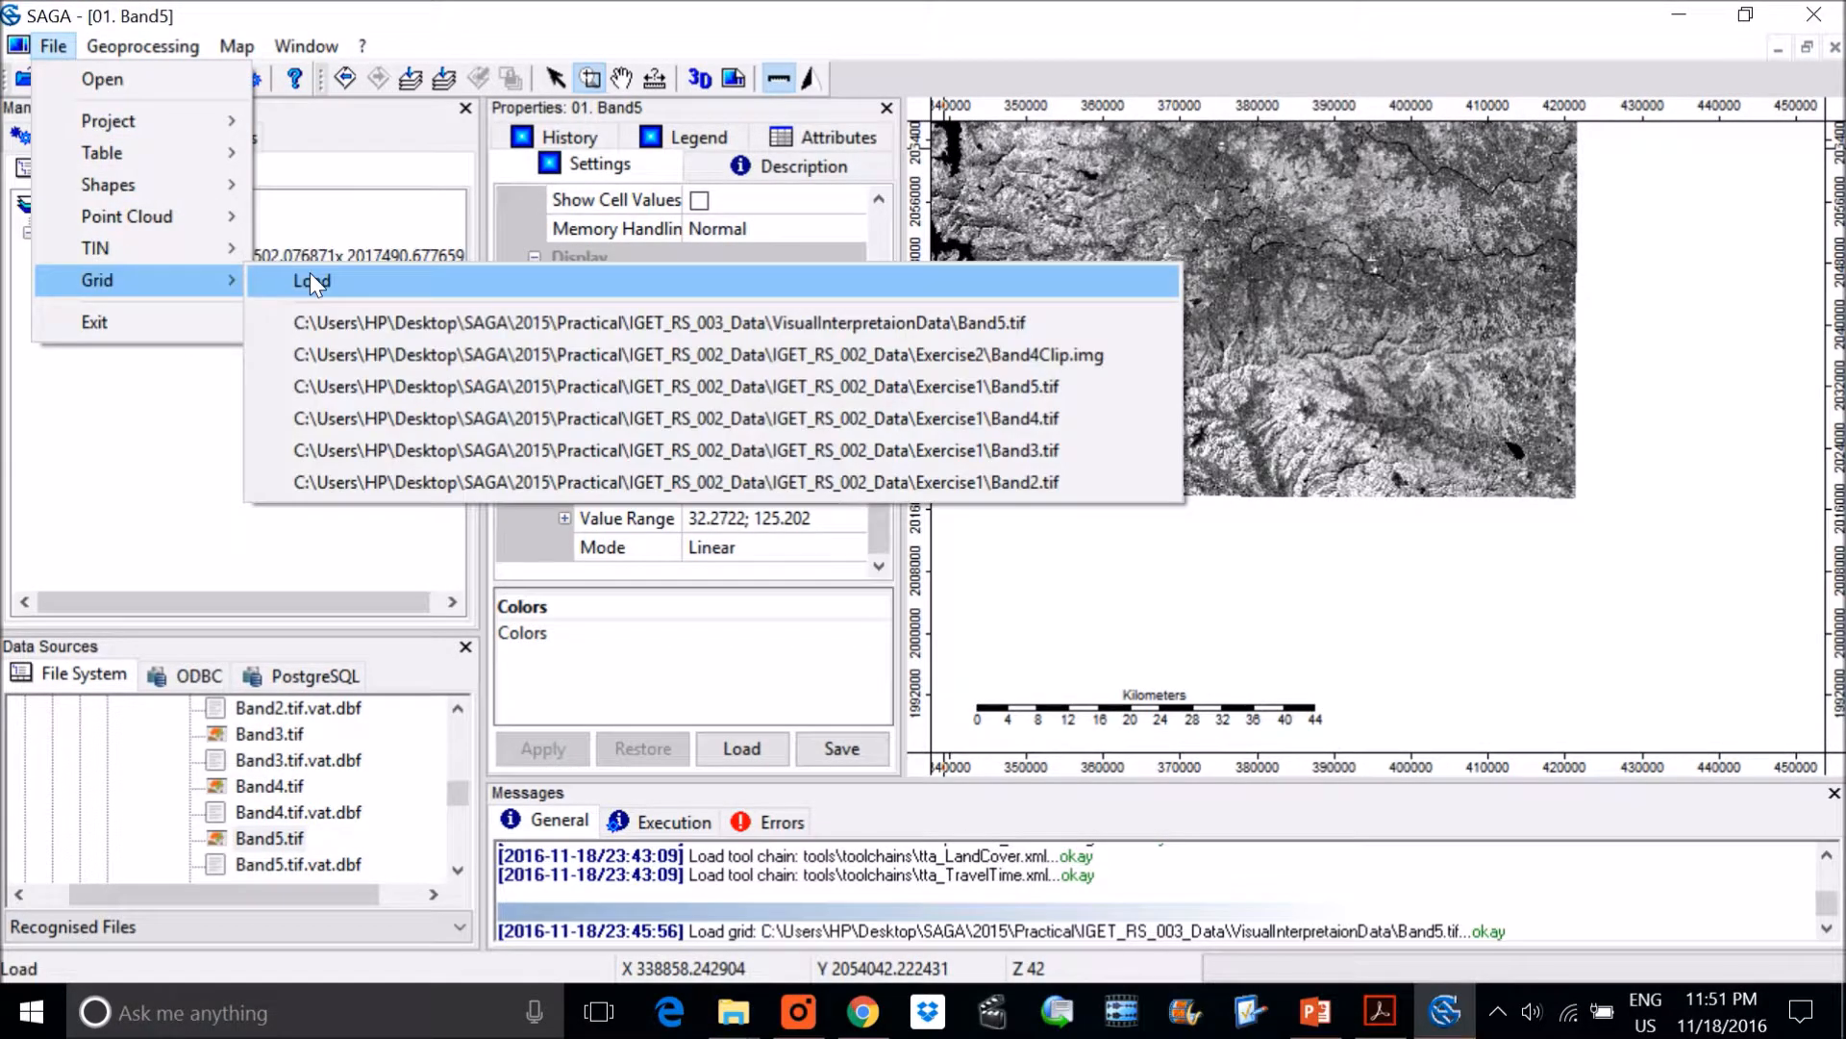
left_click(310, 274)
left_click(908, 665)
left_click(863, 714)
scroll(465, 389, "down", 7)
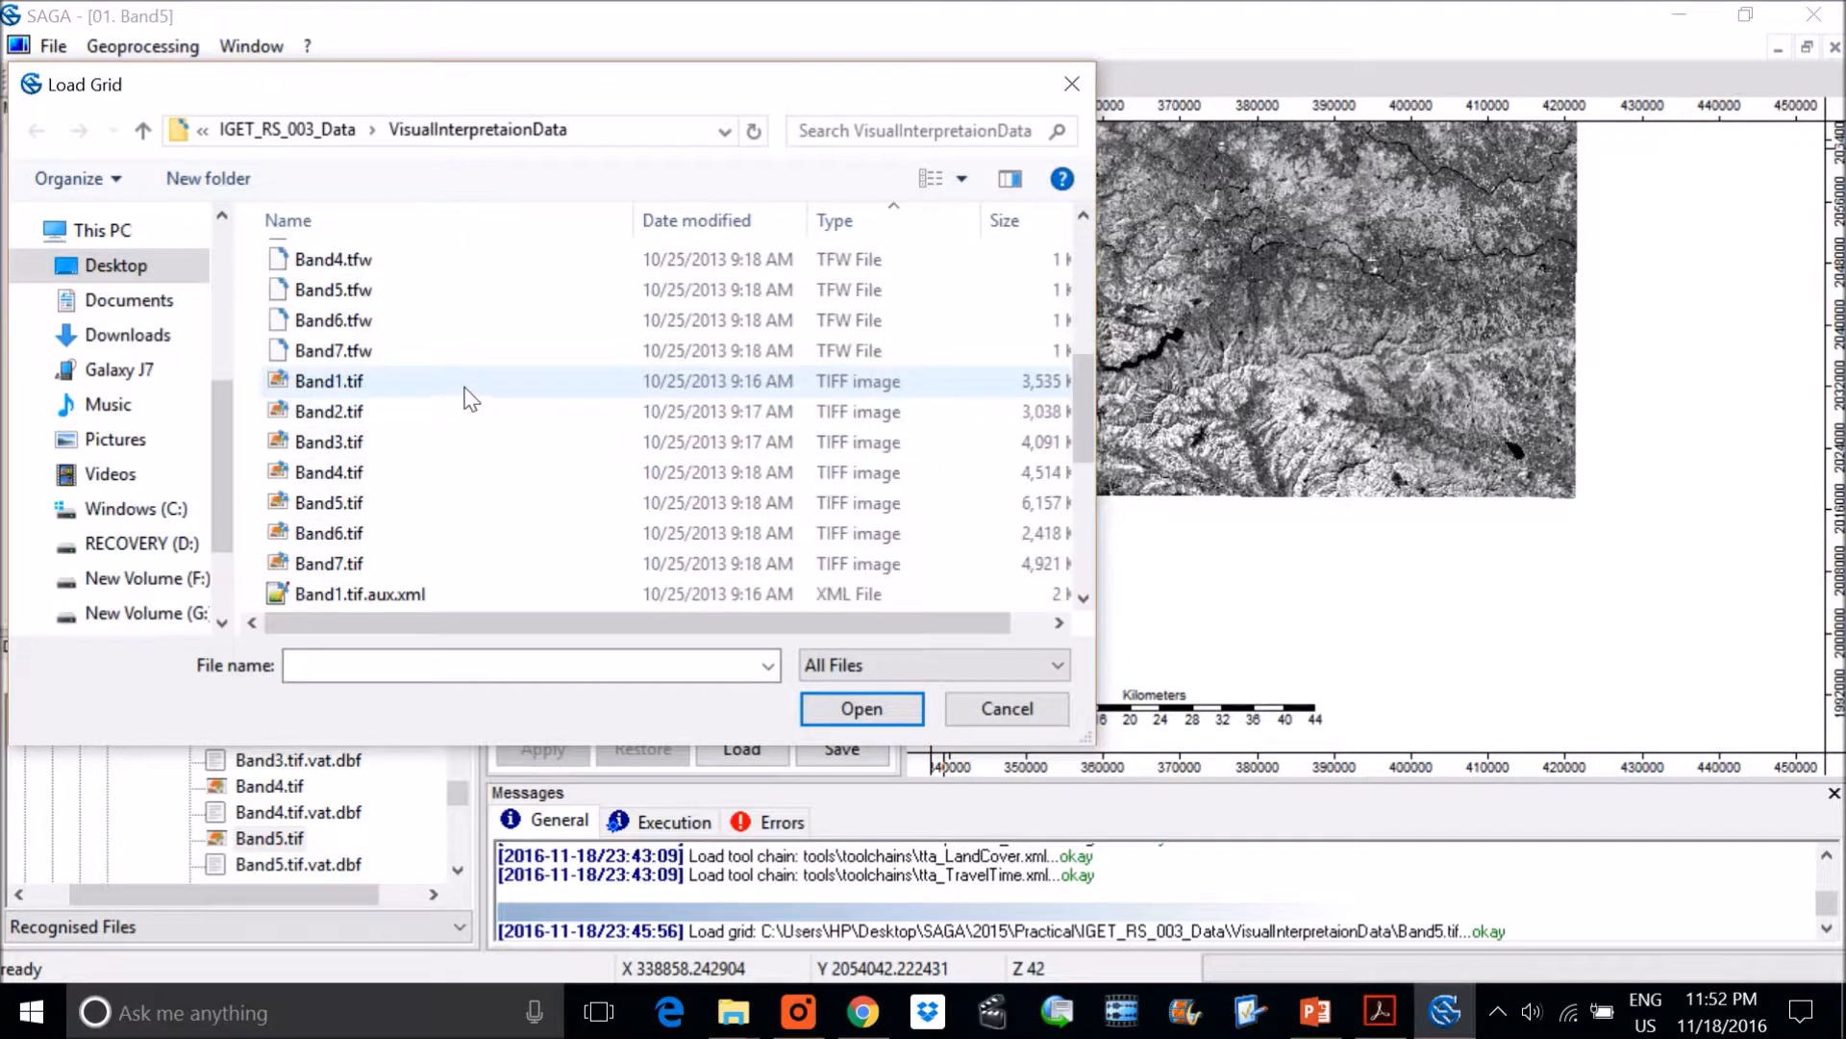
scroll(414, 339, "up", 2)
left_click(327, 375)
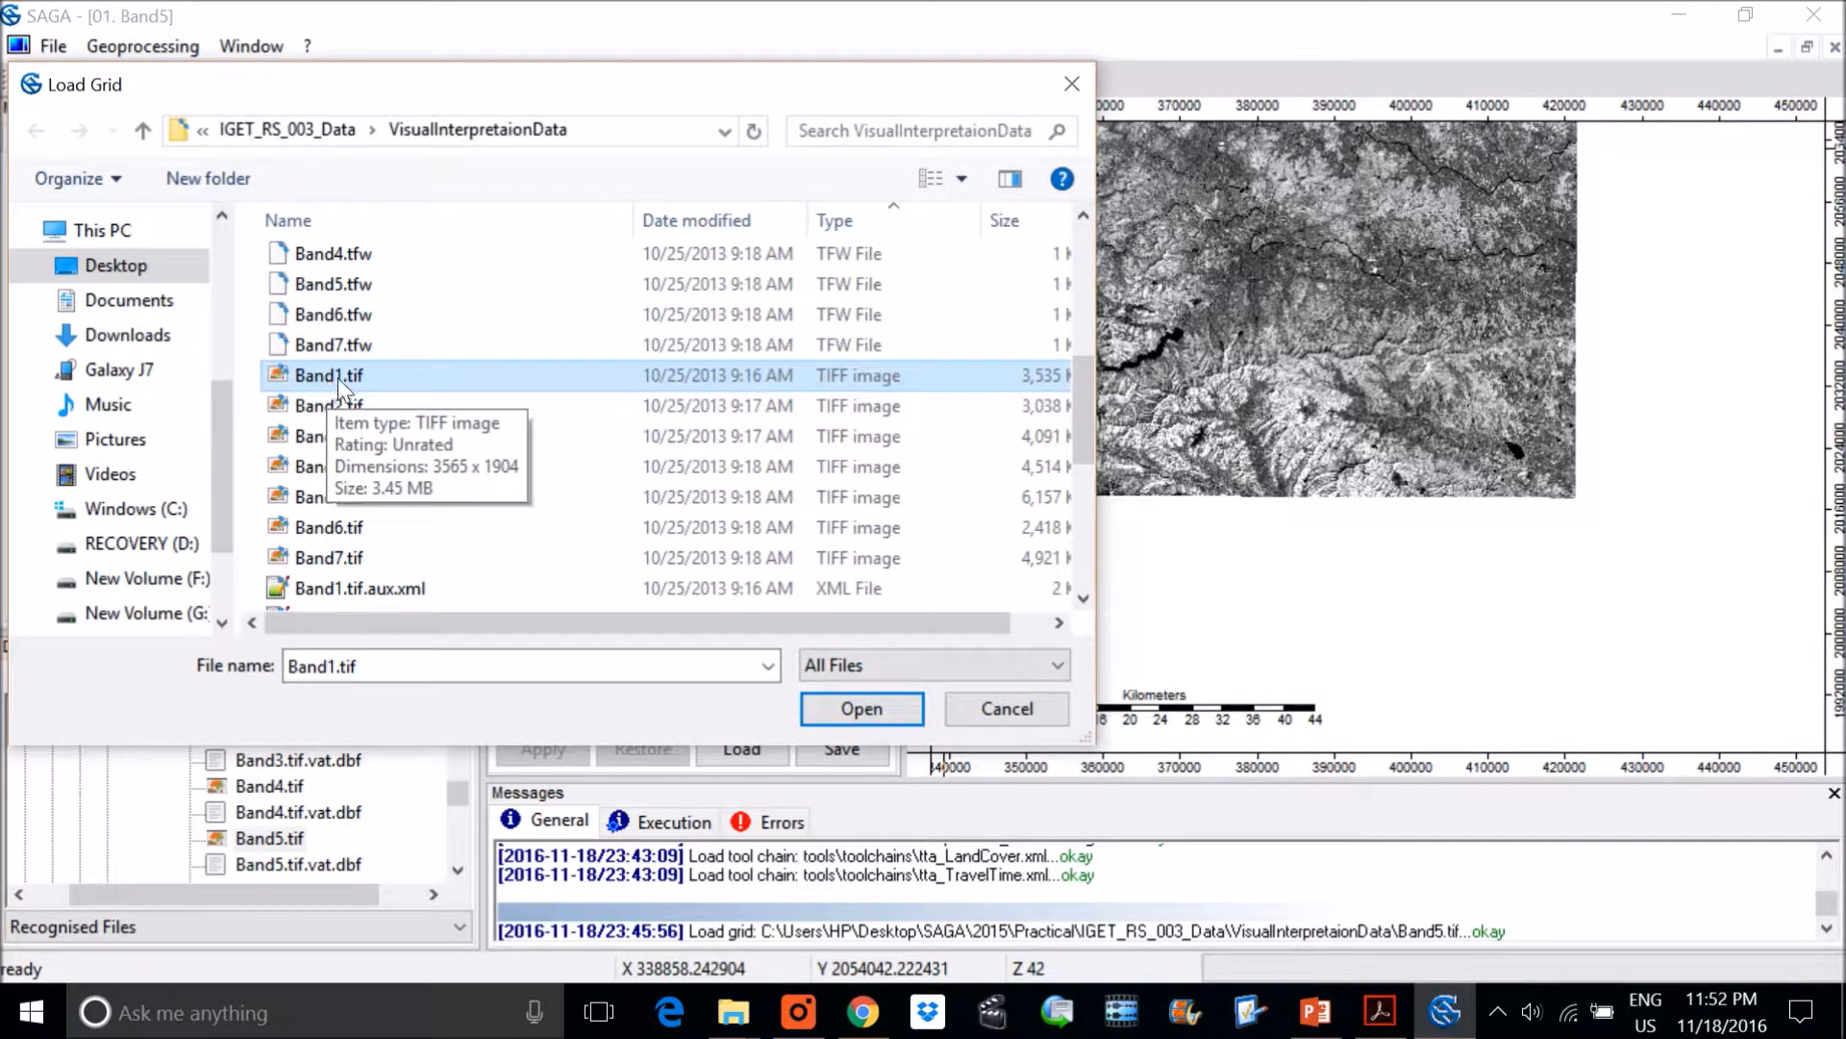
left_click(355, 550, "shift")
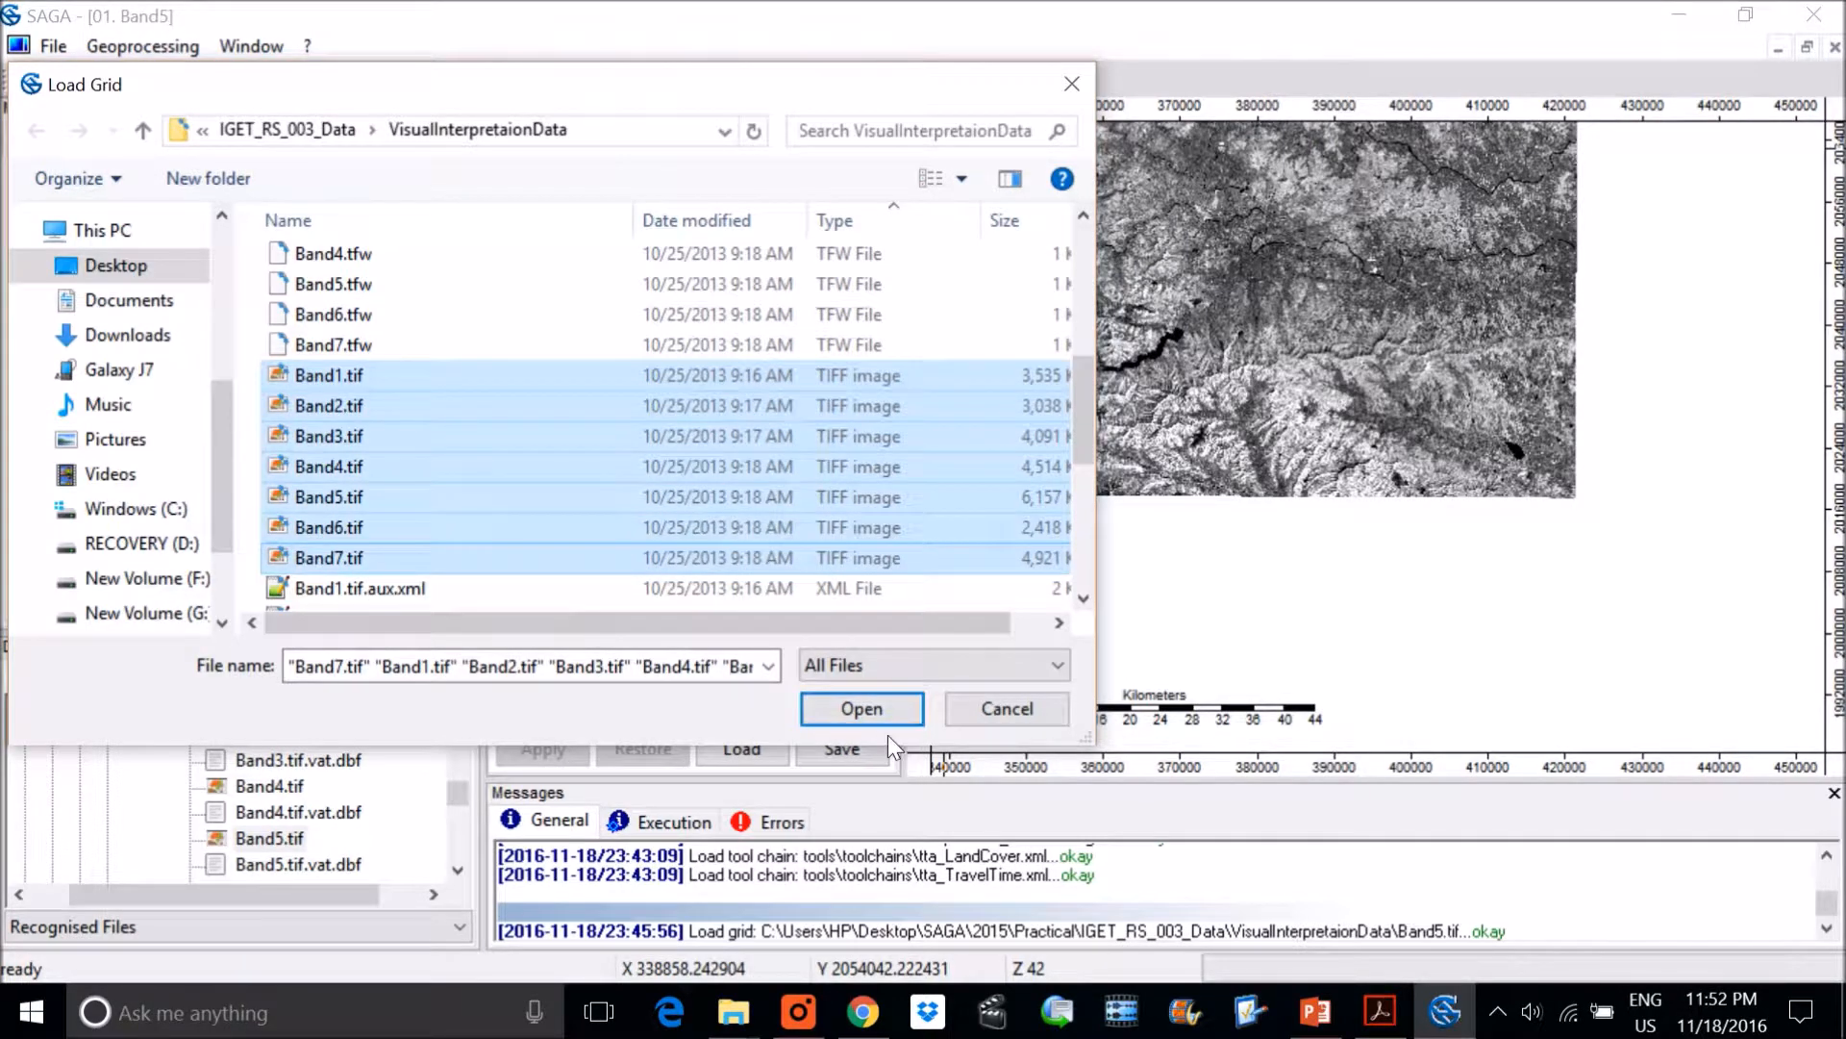
left_click(341, 500)
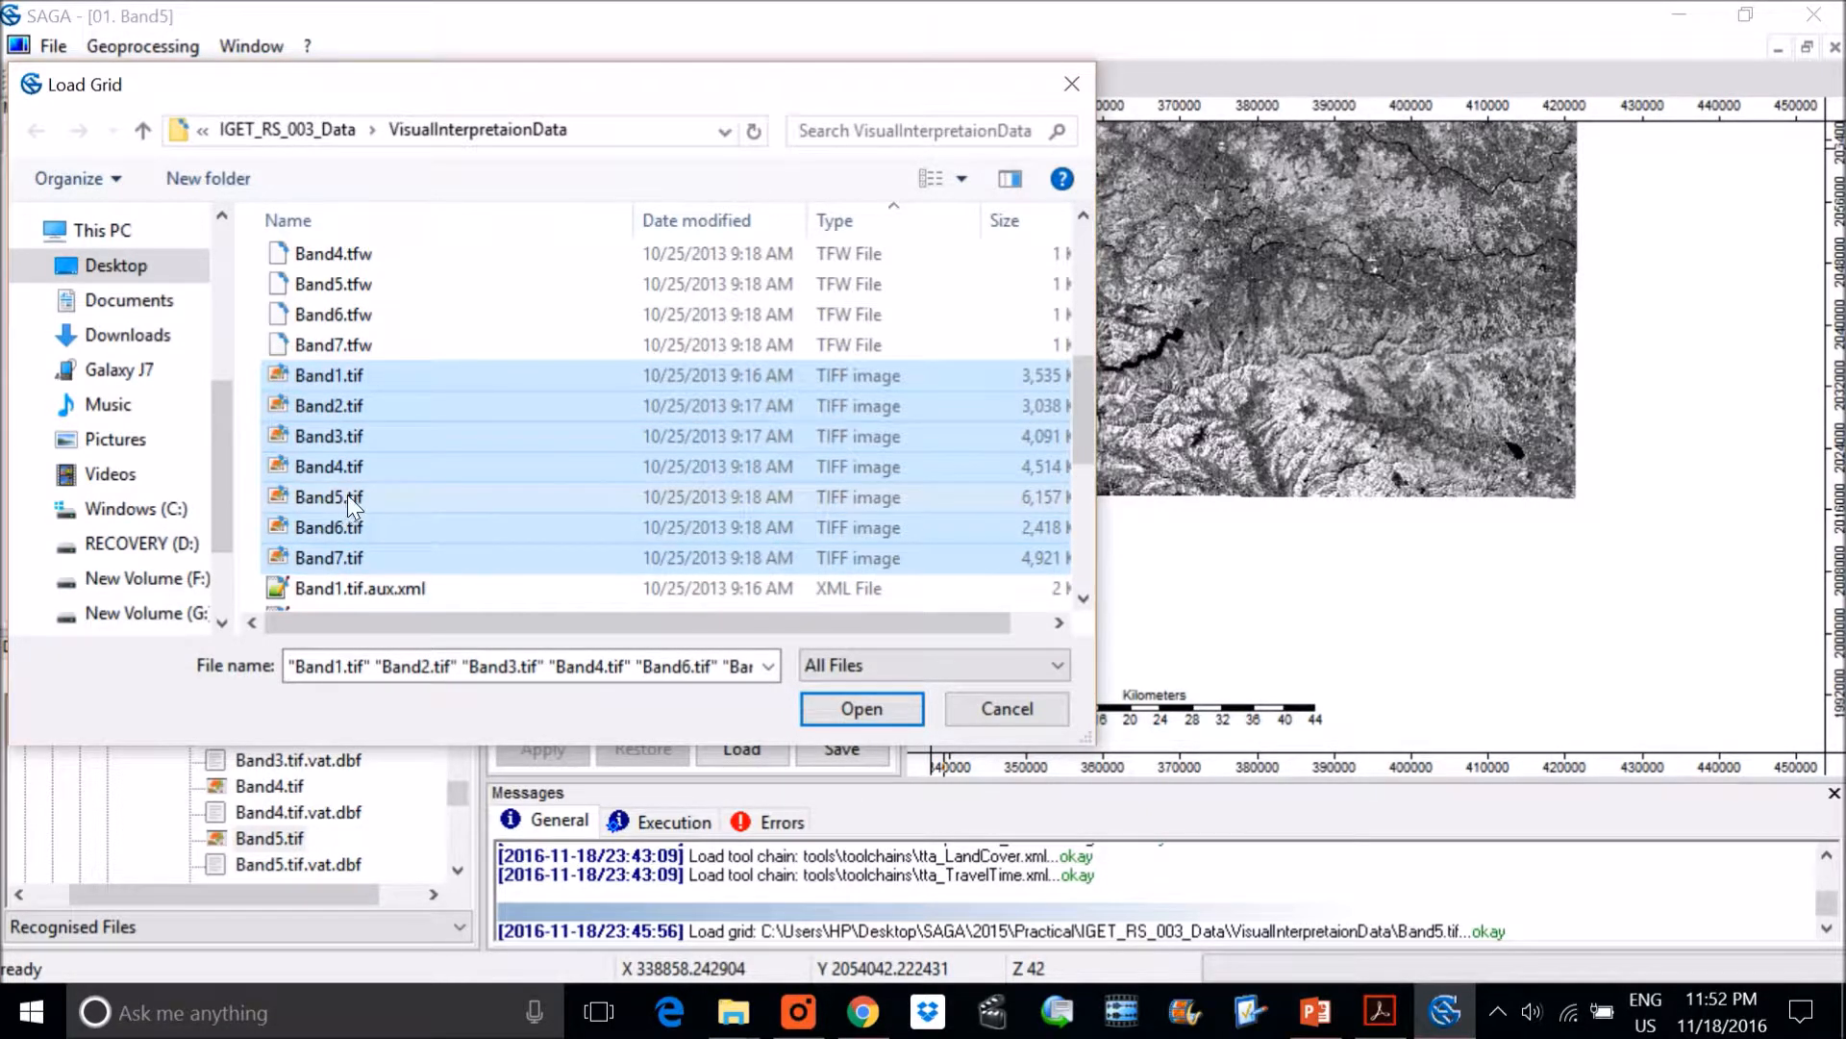
left_click(331, 498)
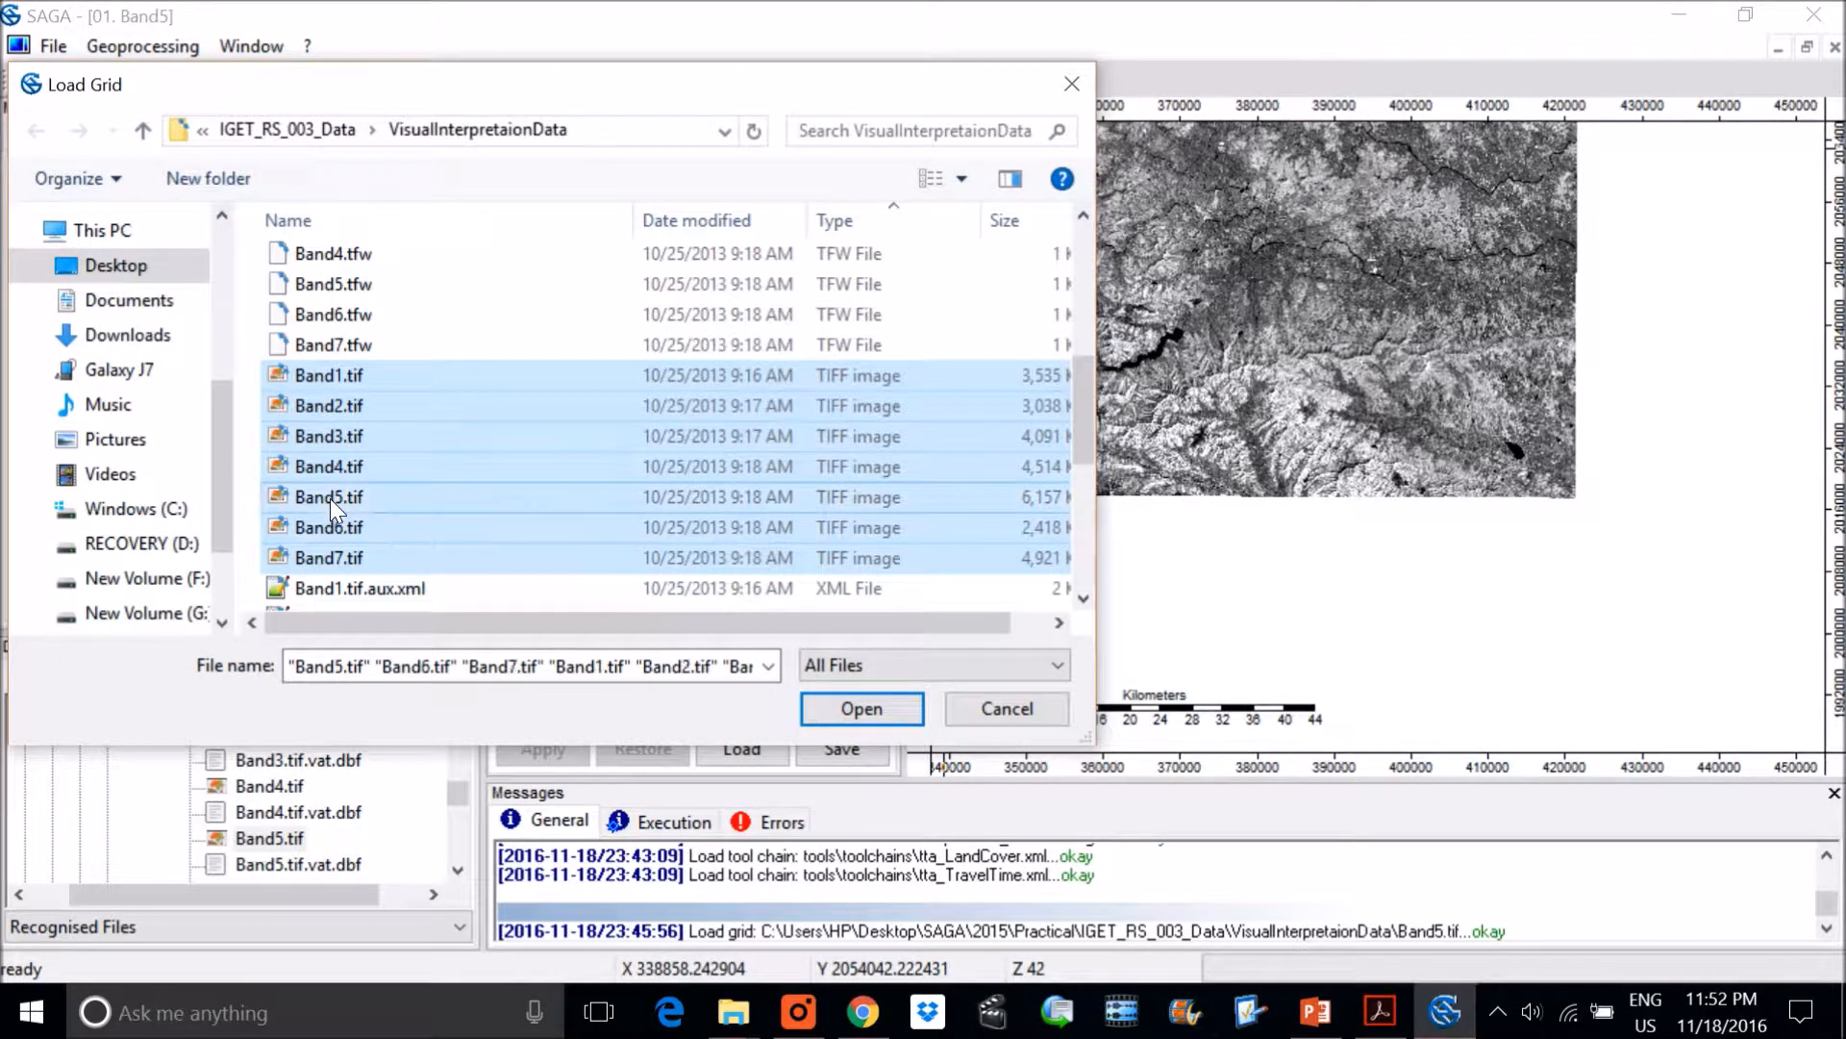
left_click(354, 496, "ctrl")
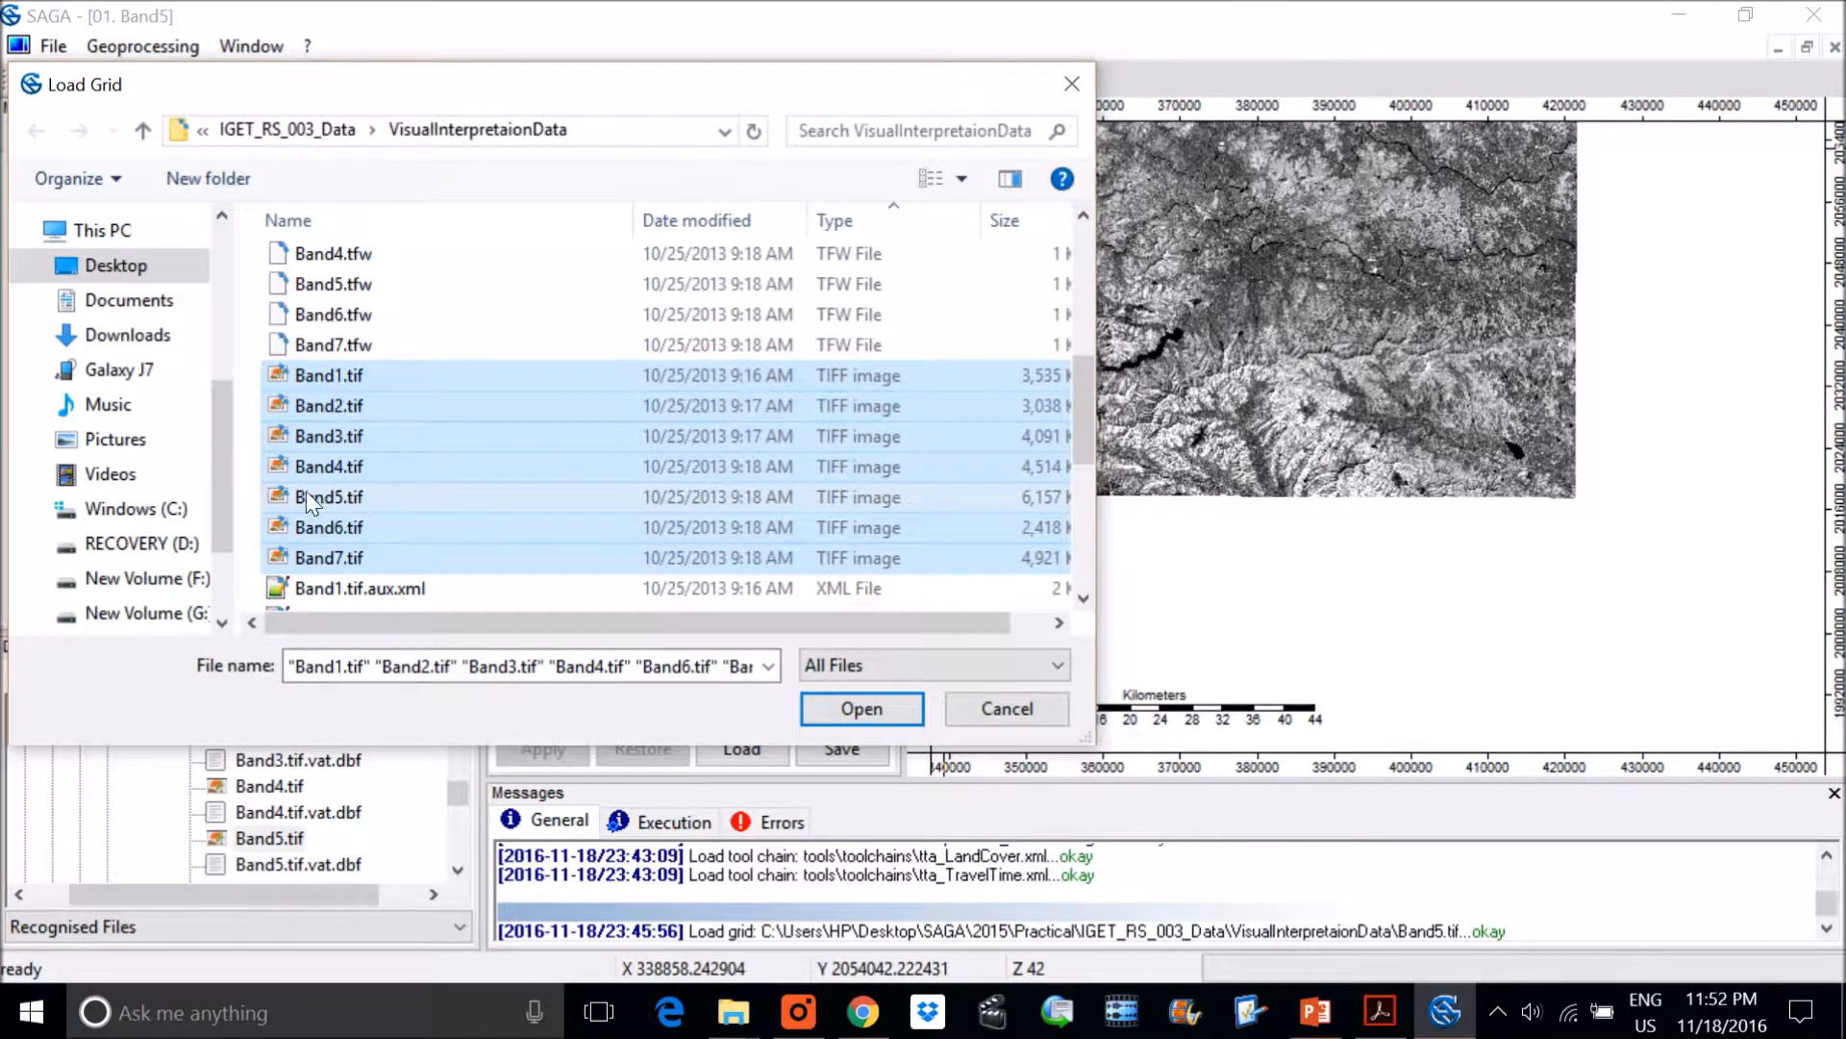
left_click(887, 705)
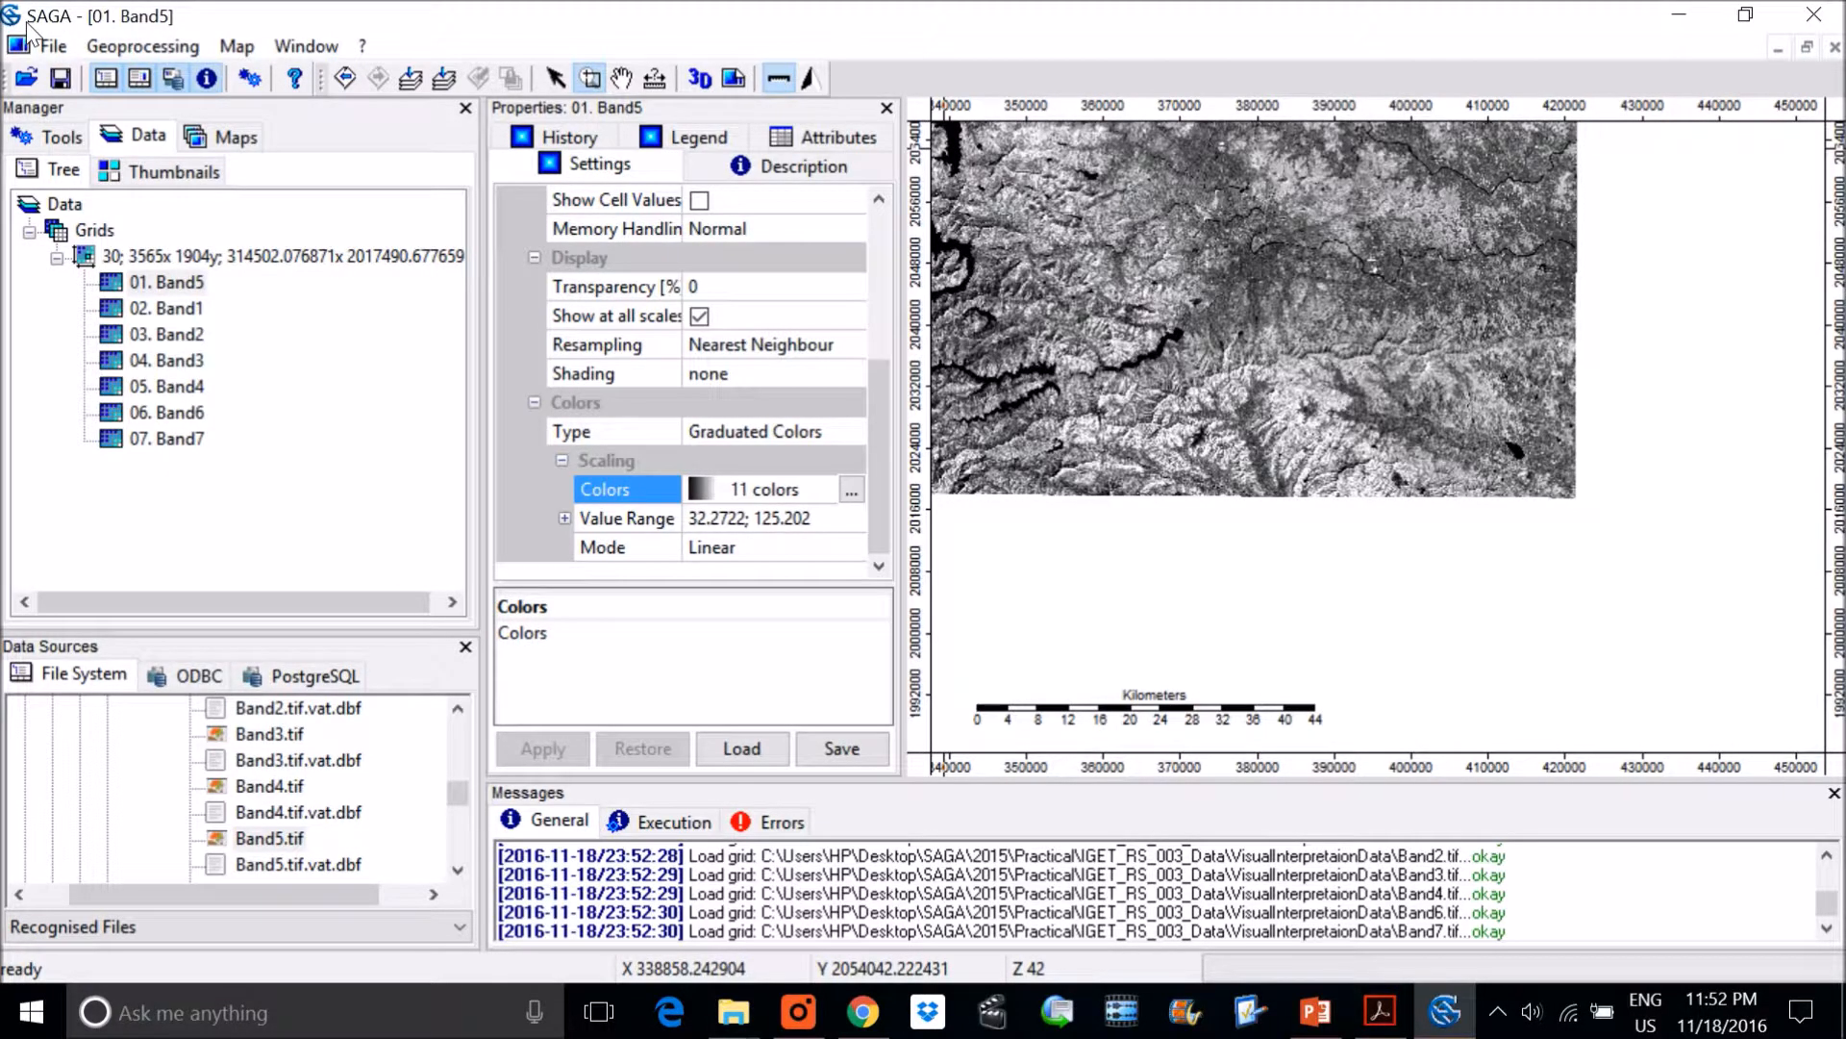
Search the geoprocessing tools for "rgb composite", start RGB Composite and set its grid system to 30; 3565x 1904y; 314502.076871x 2017490.677659y
left_click(125, 53)
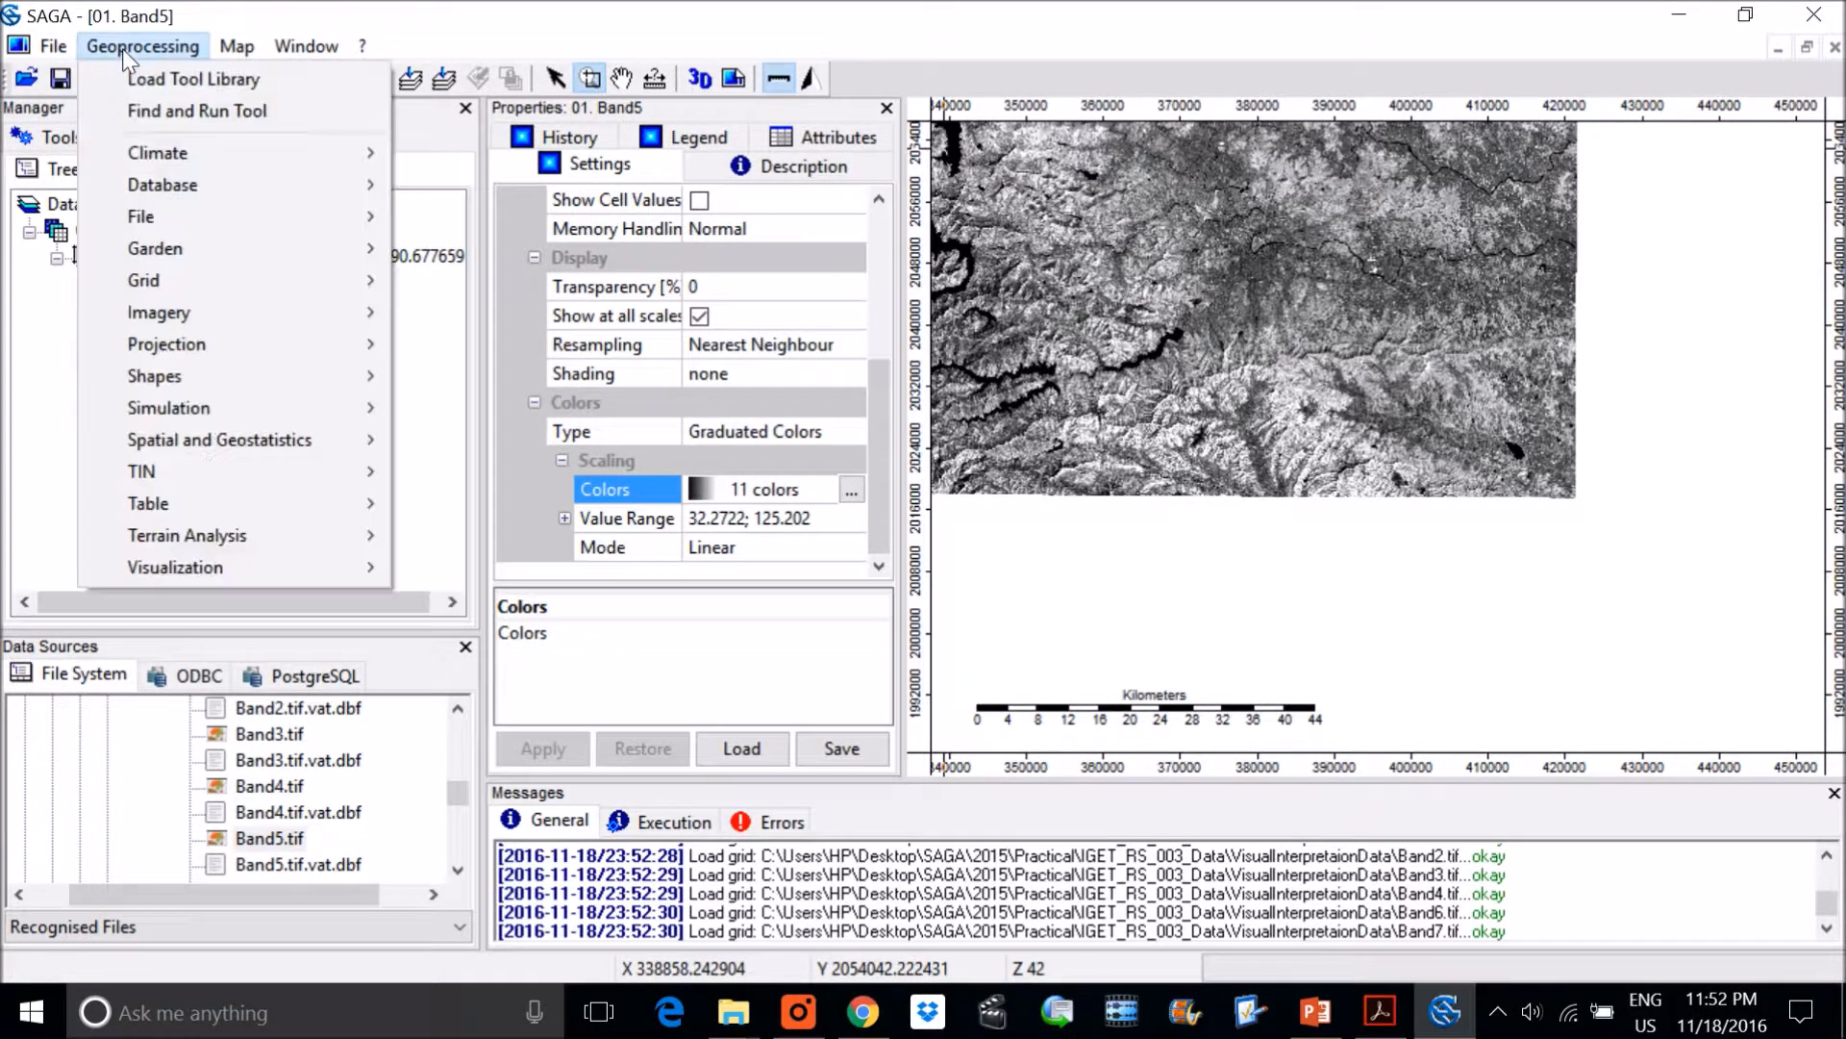
left_click(174, 115)
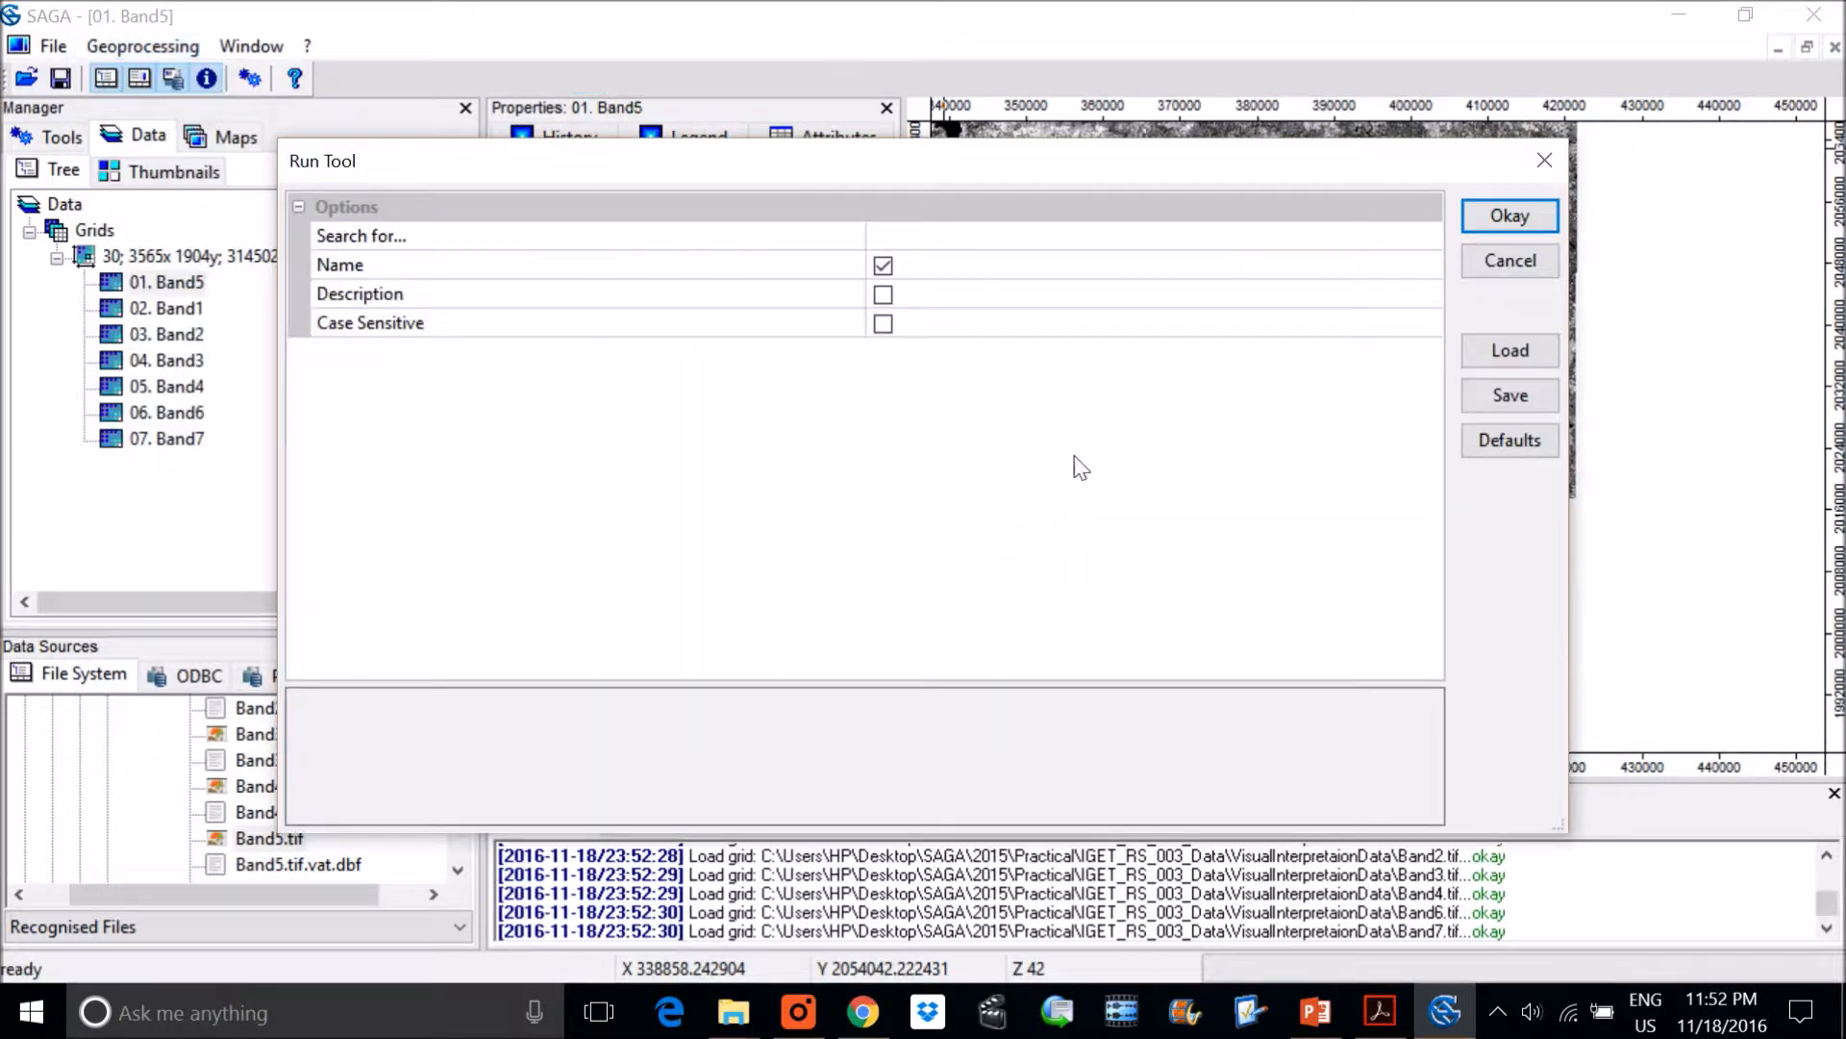
left_click(996, 235)
type("rgb composite")
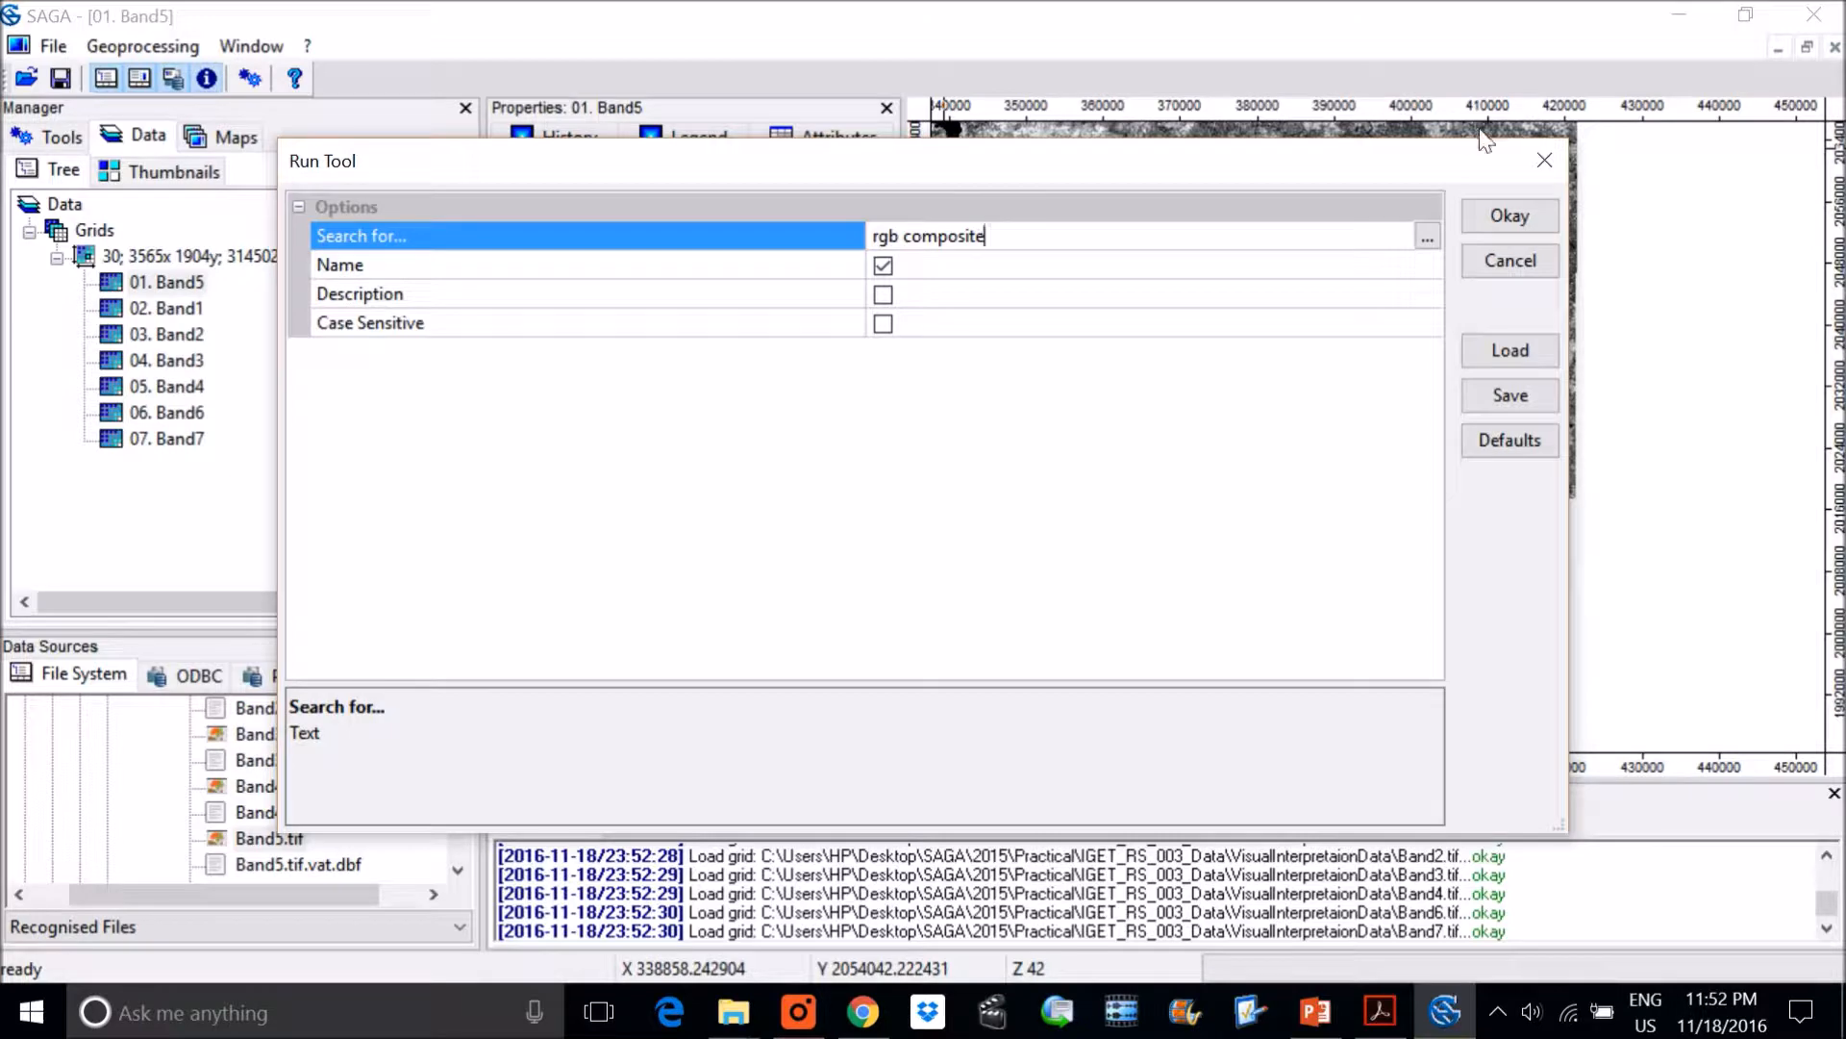
left_click(1506, 223)
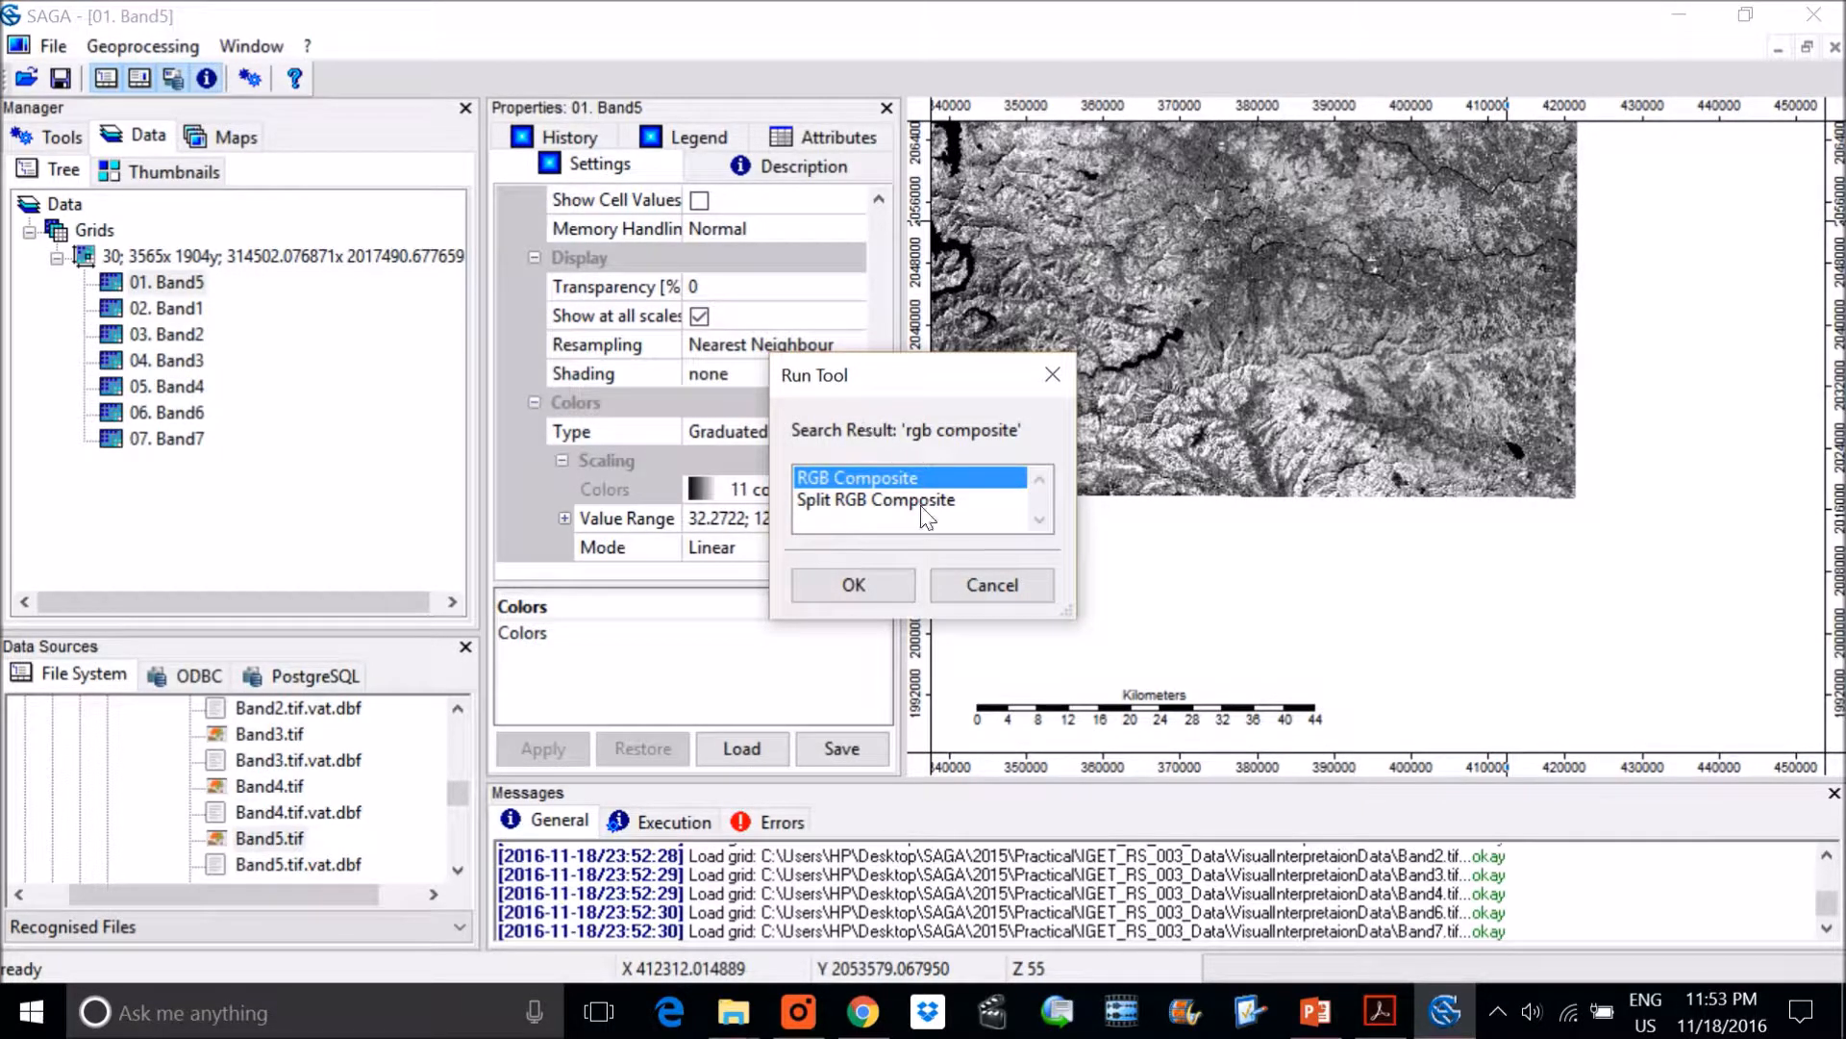
left_click(854, 581)
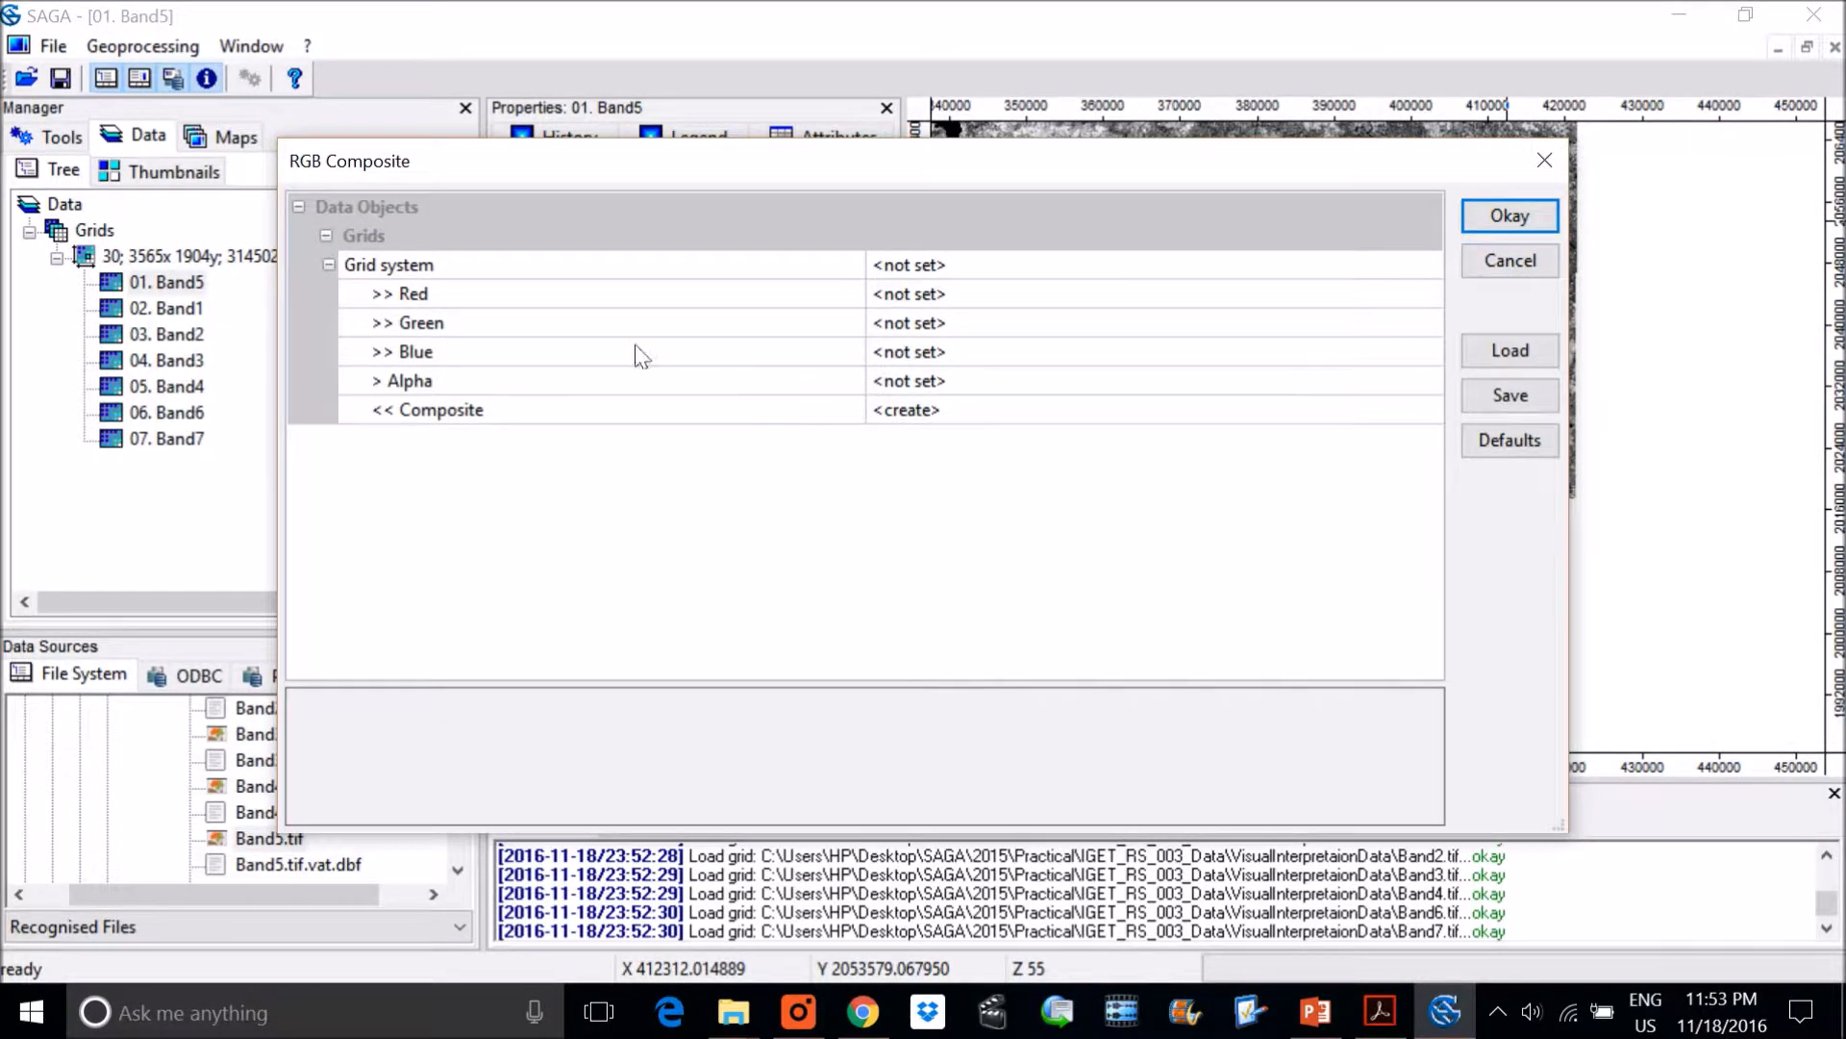
left_click(1092, 261)
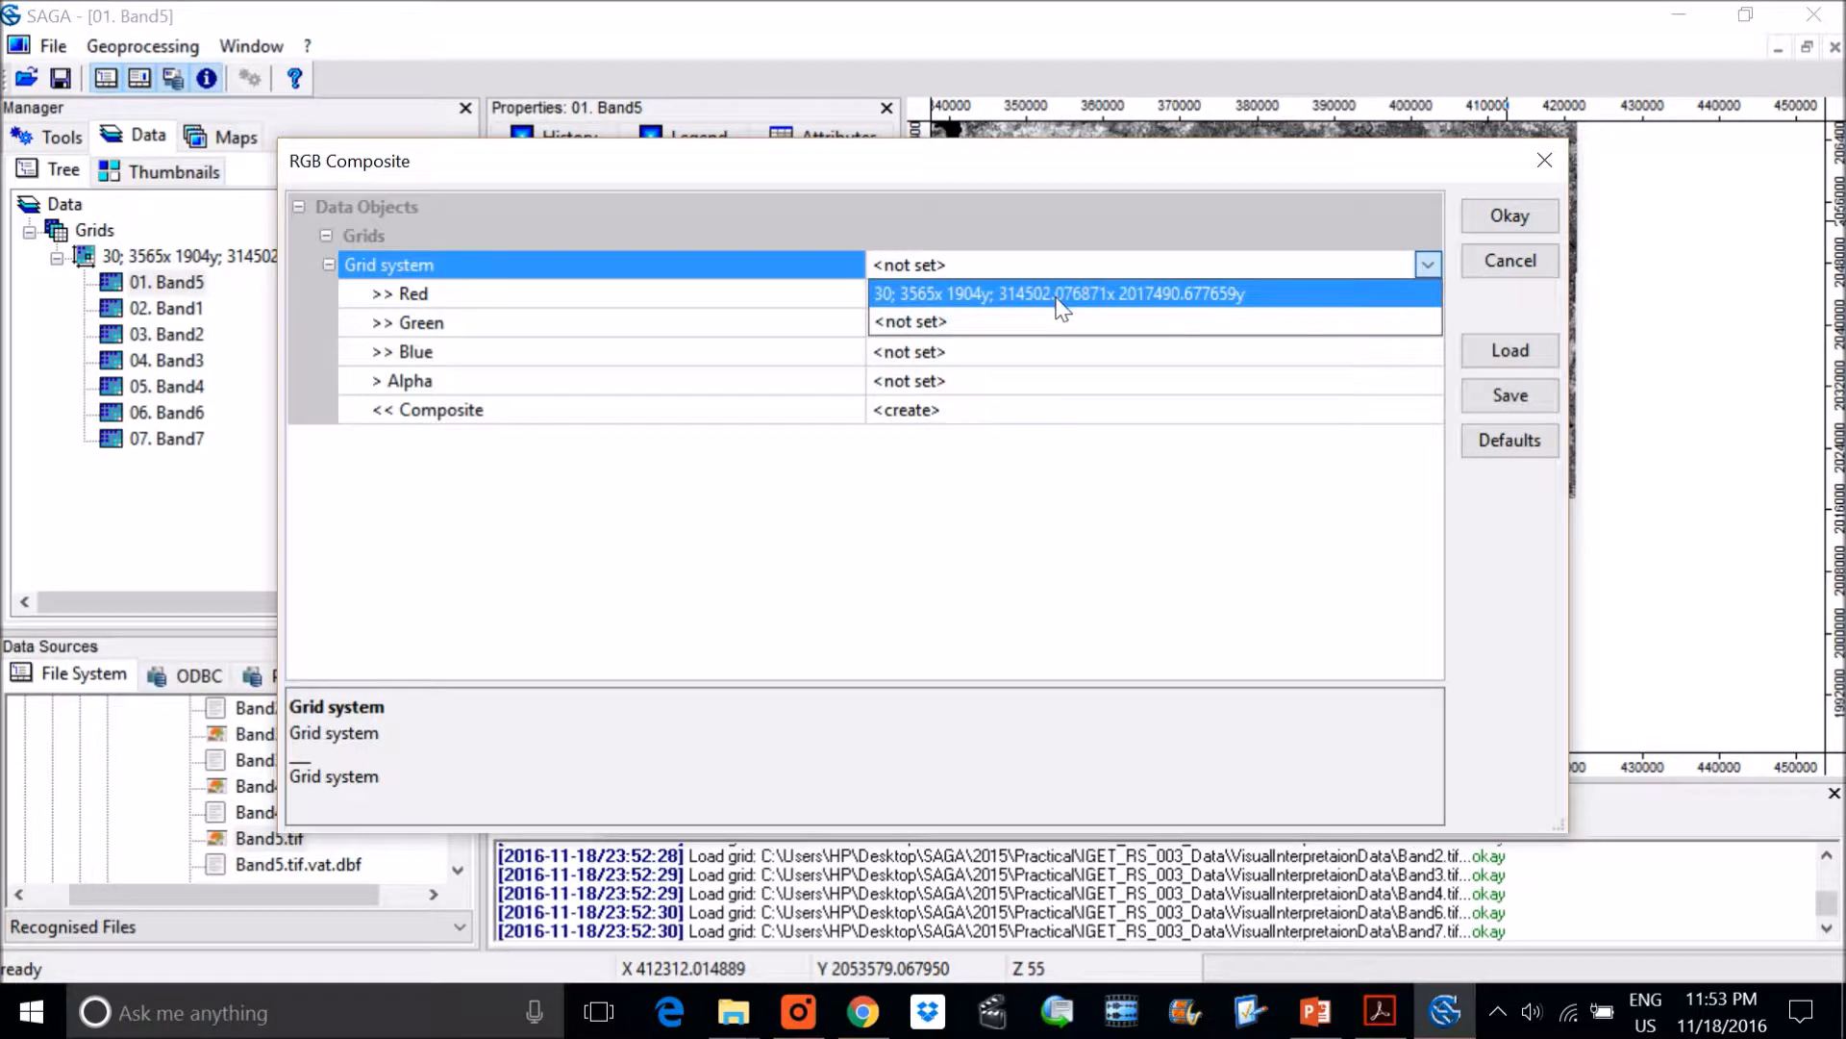
left_click(1057, 291)
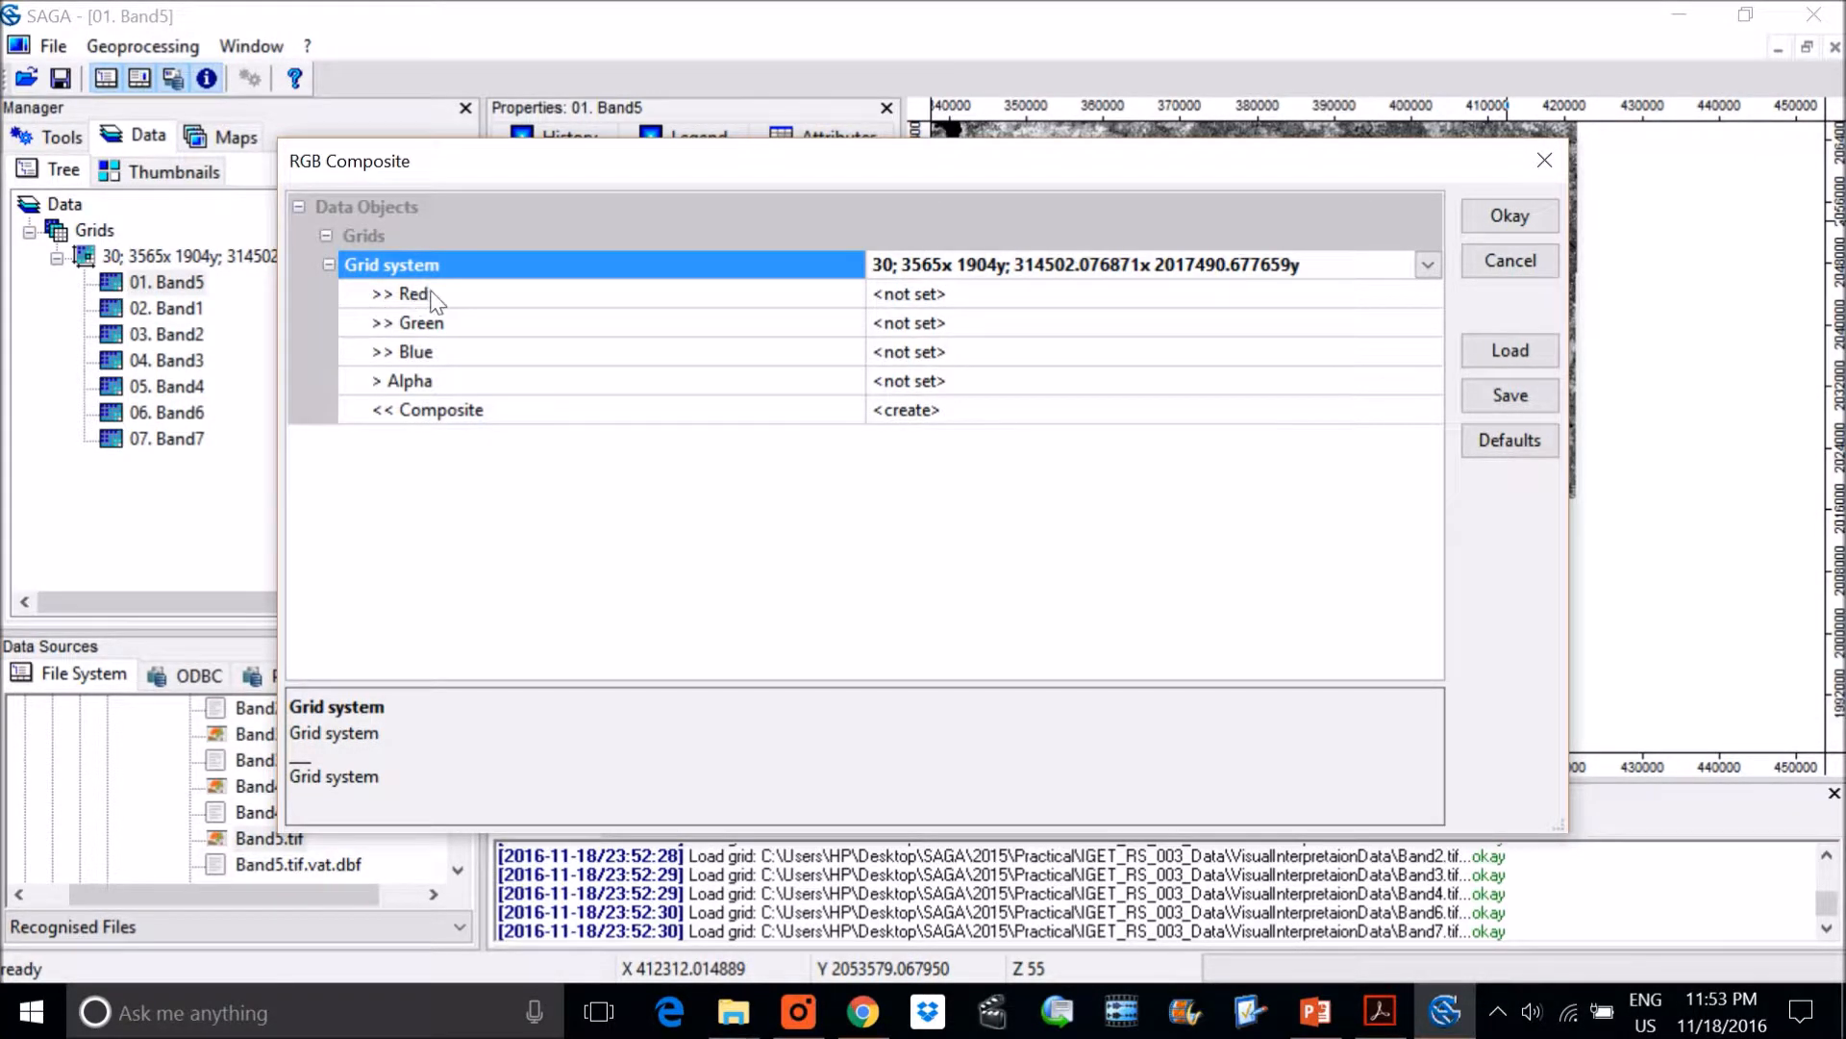
Create an RGB composite with Band3 as red, Band2 as green and Band1 as blue, keeping the default value preparation
left_click(957, 296)
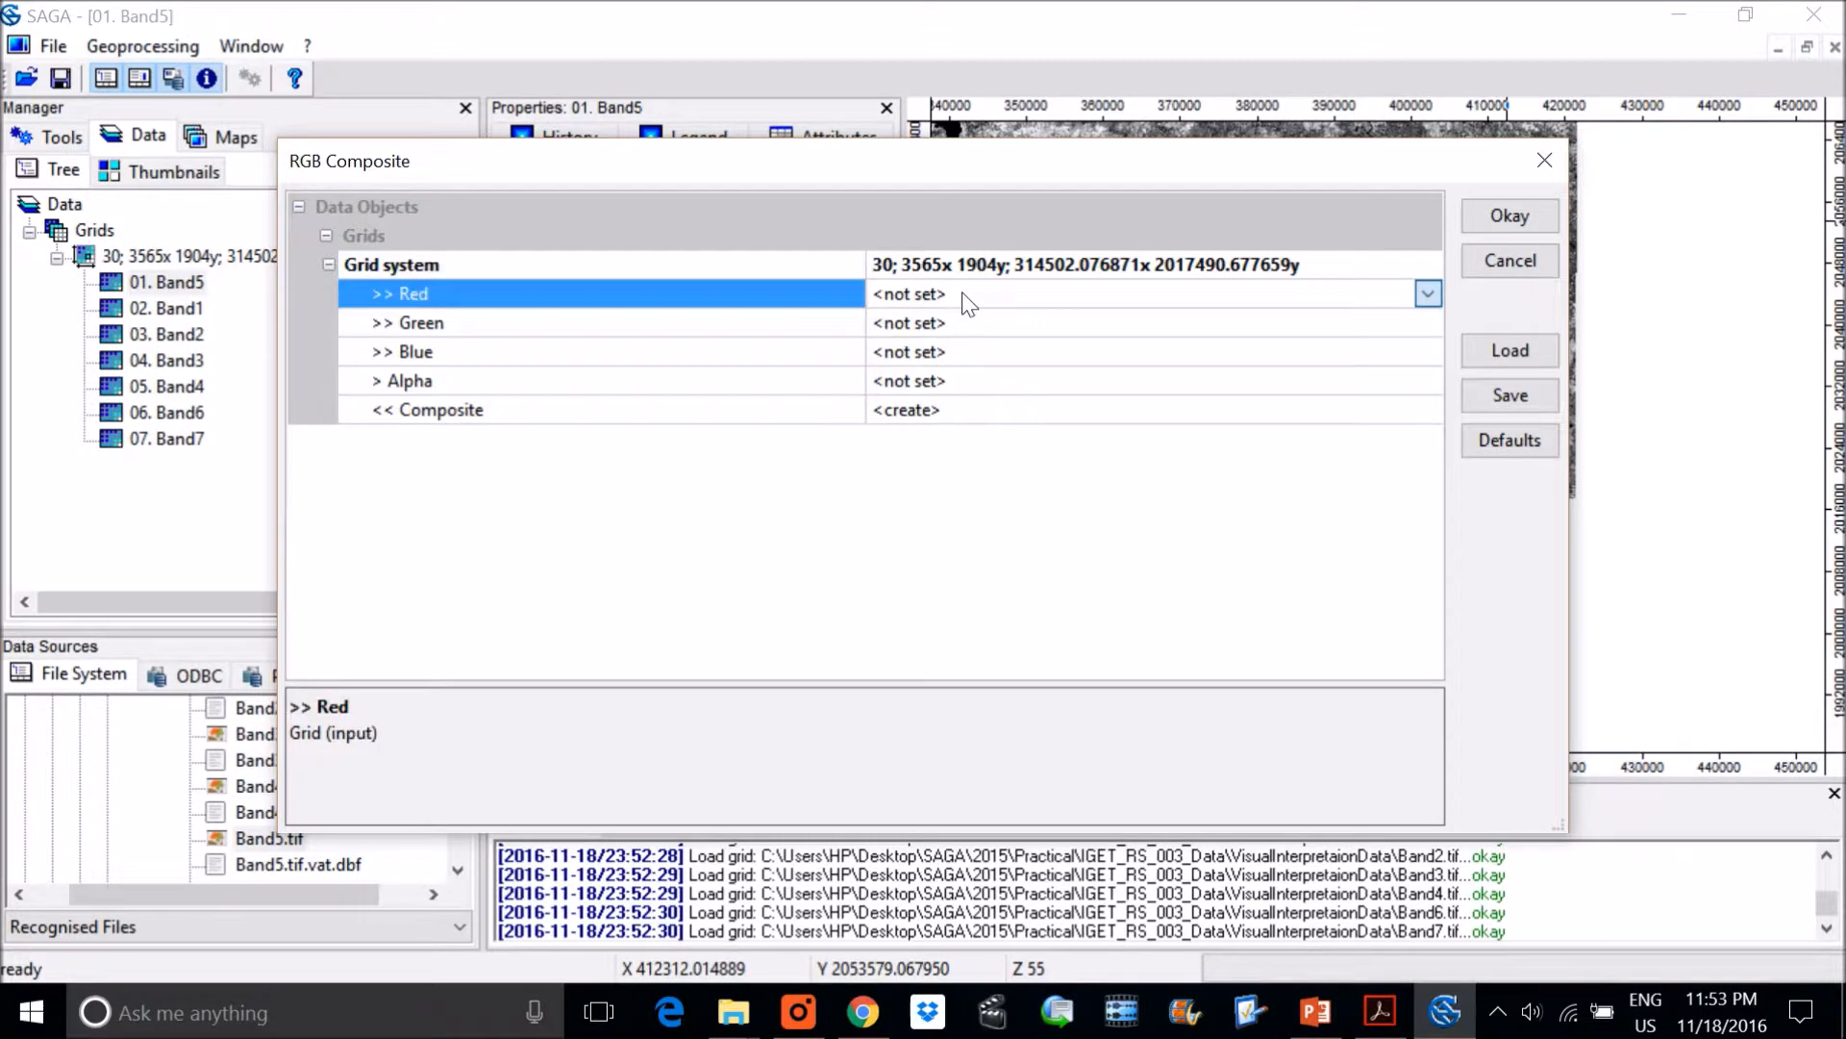
left_click(957, 297)
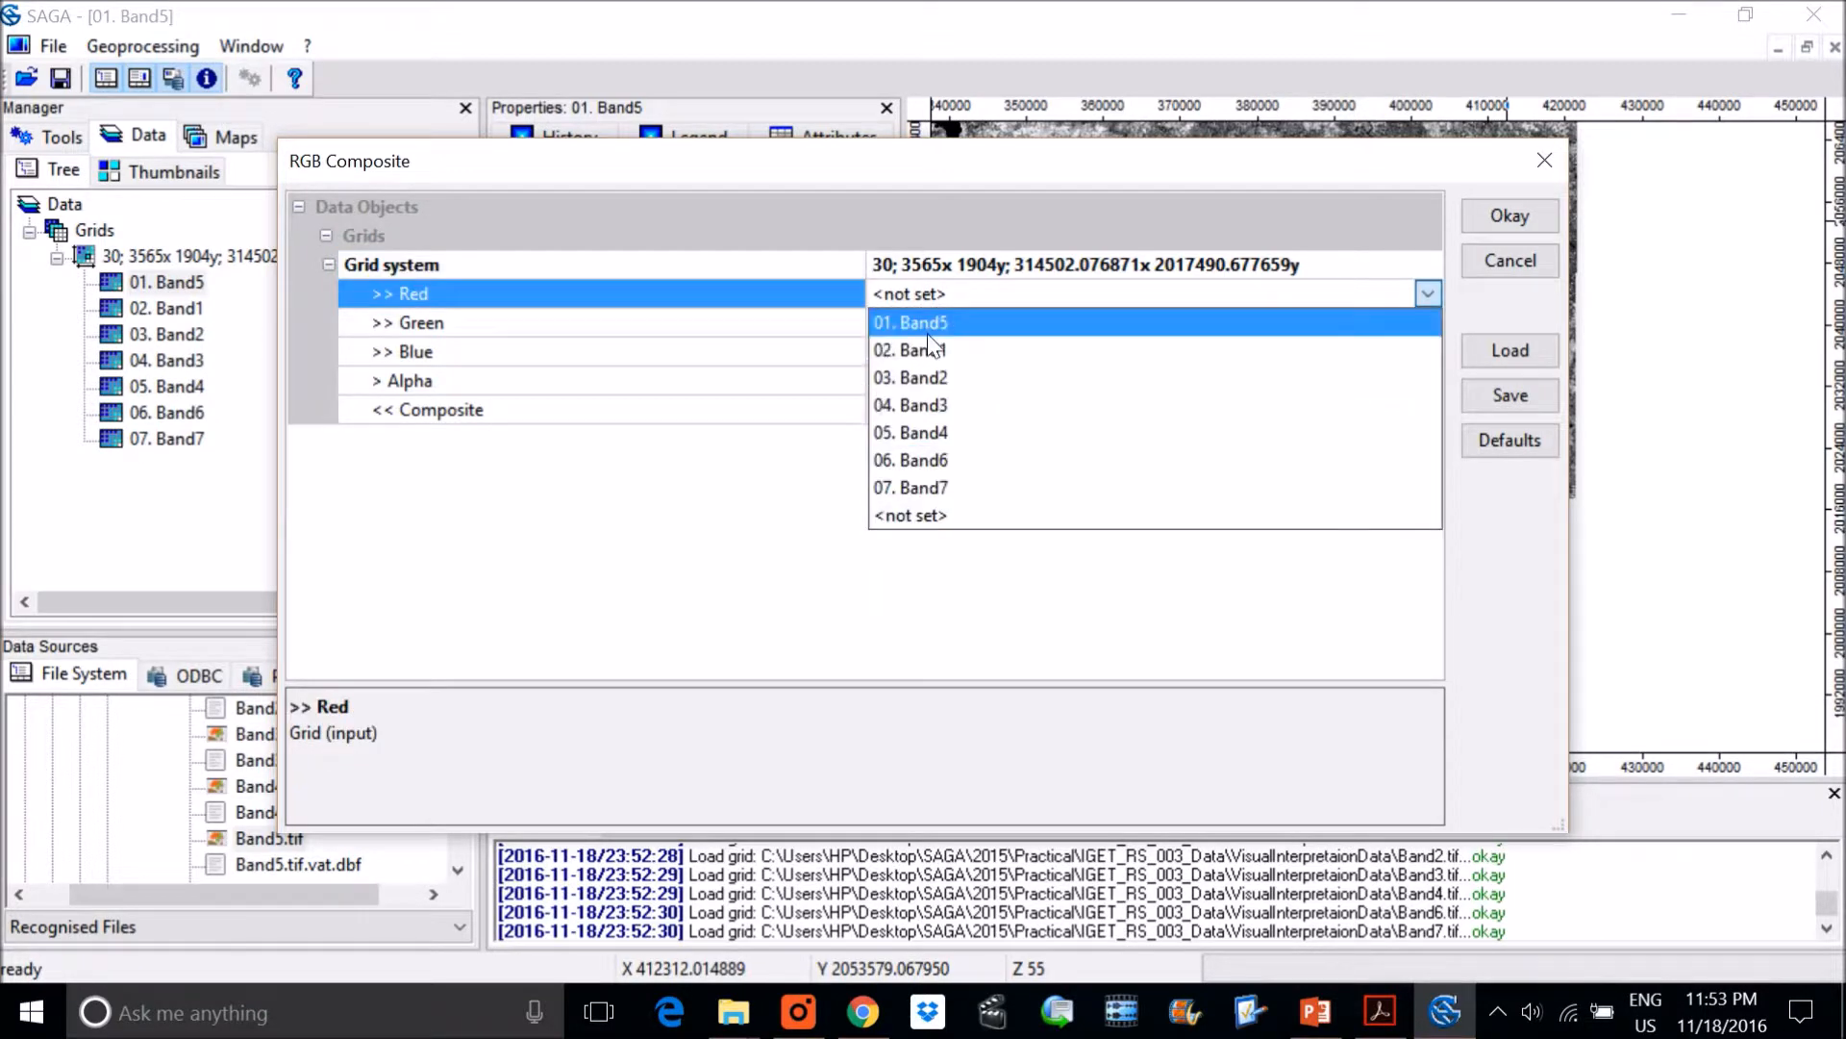
left_click(922, 405)
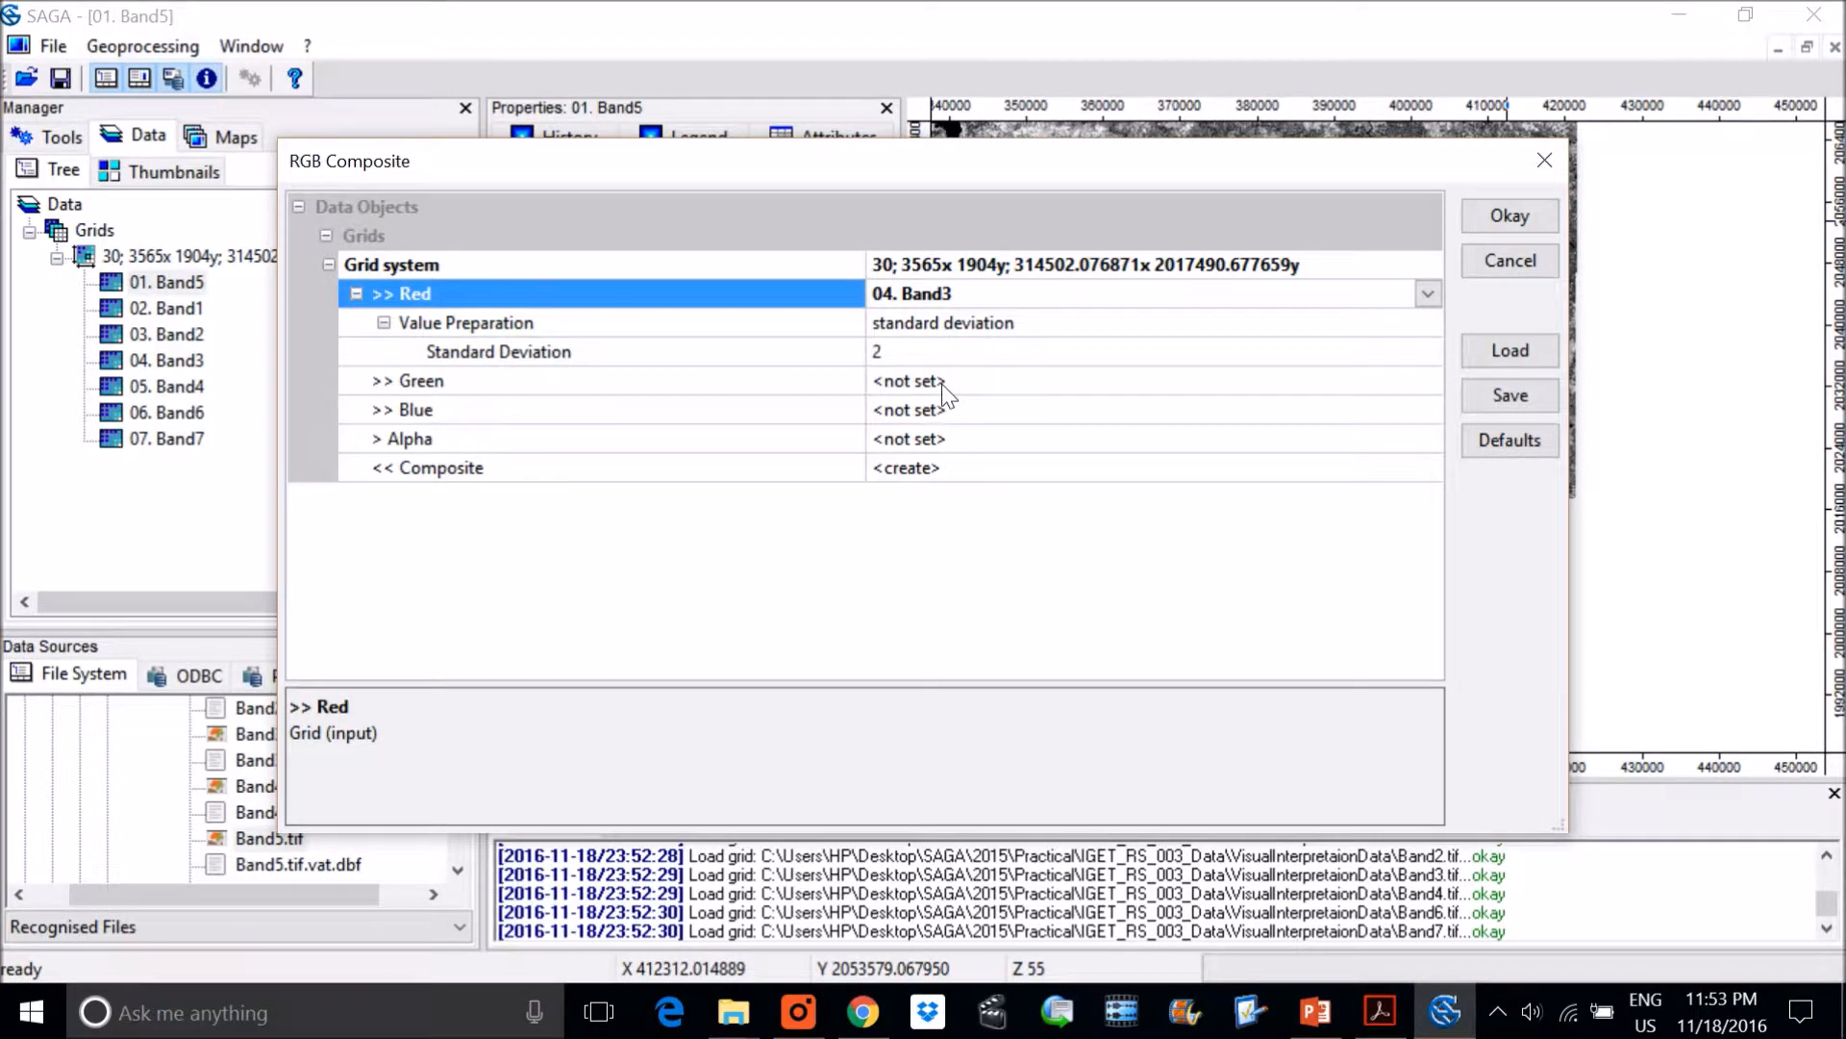
double_click(942, 384)
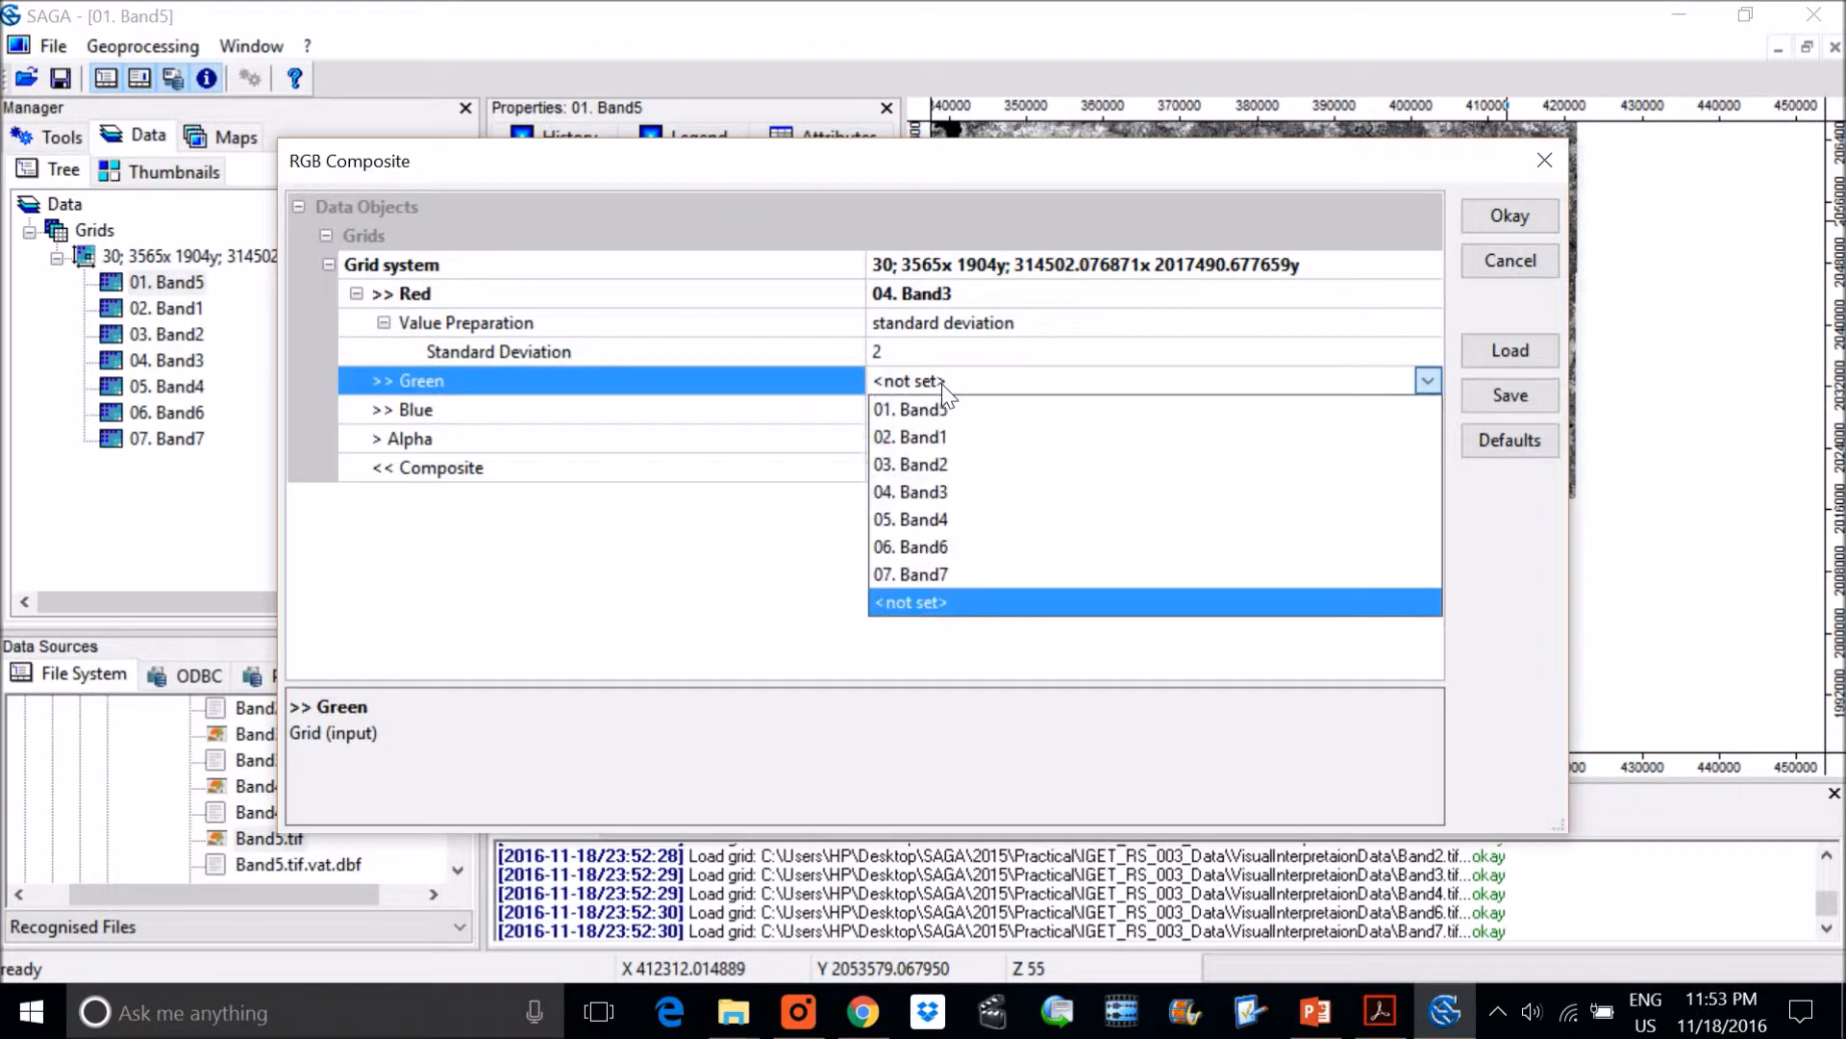
left_click(929, 465)
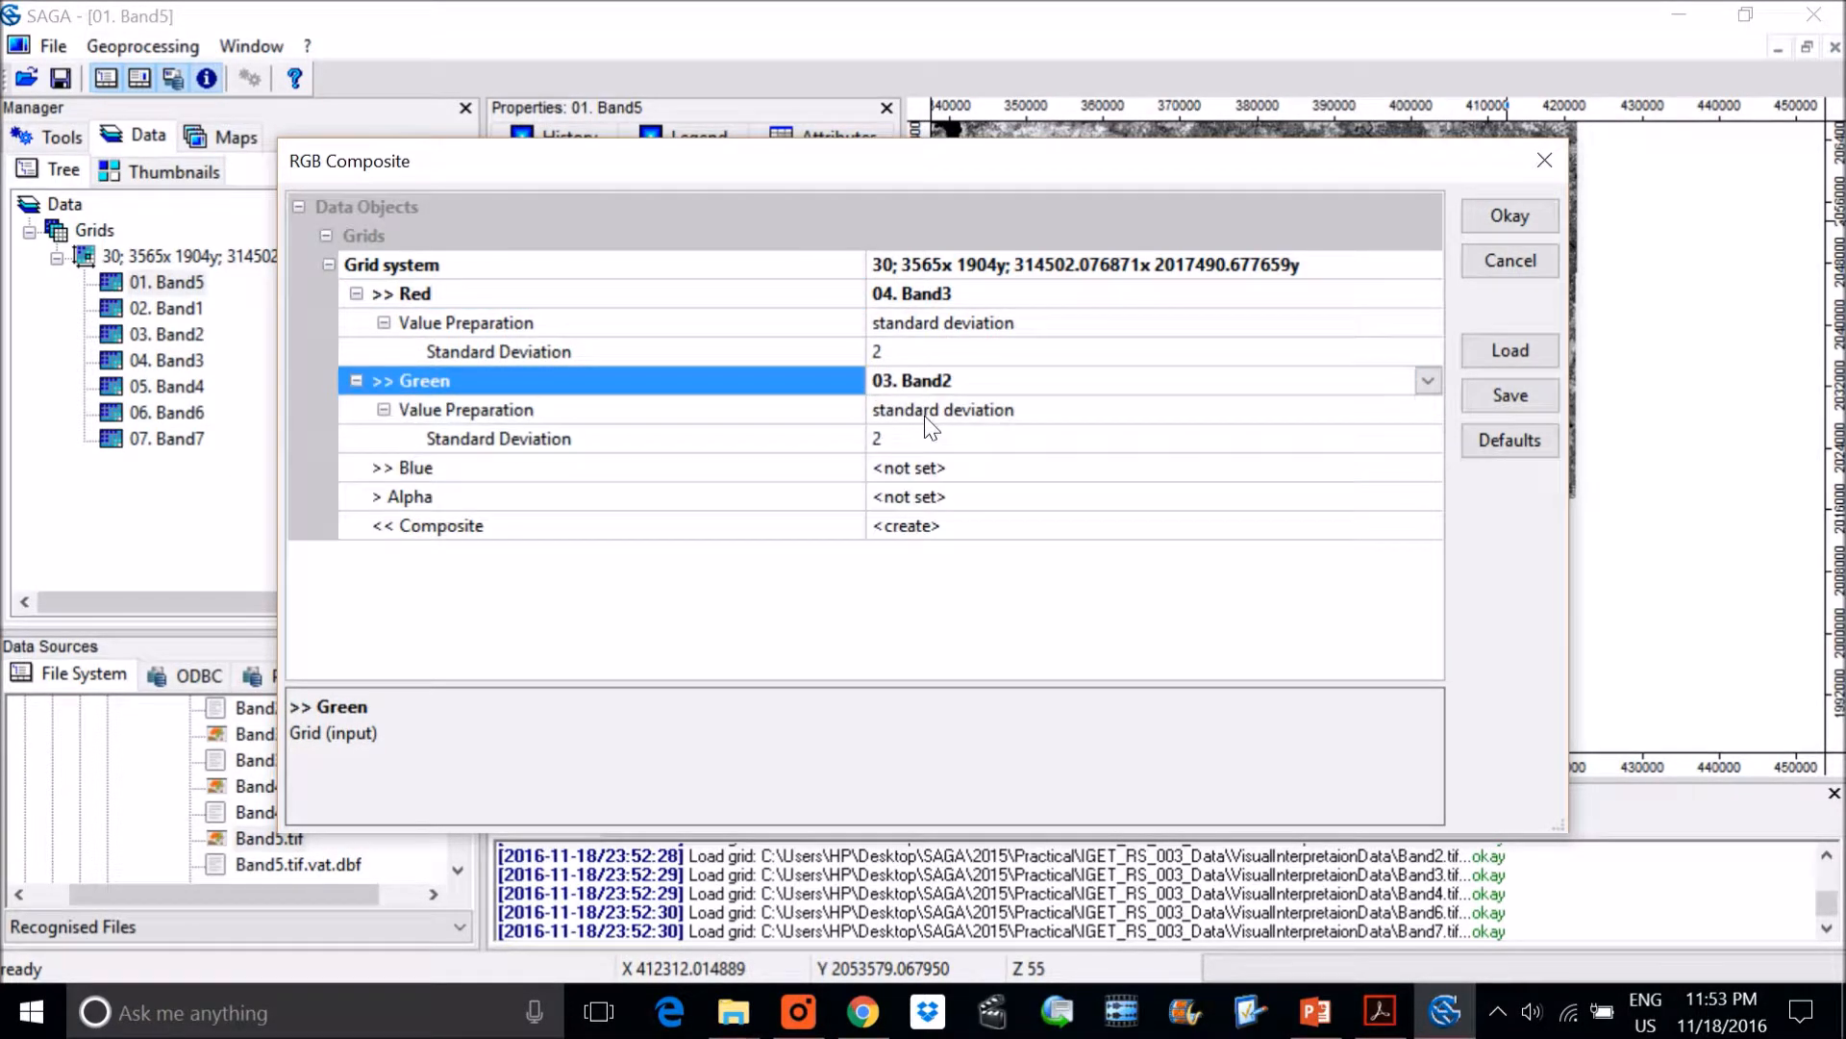
double_click(923, 469)
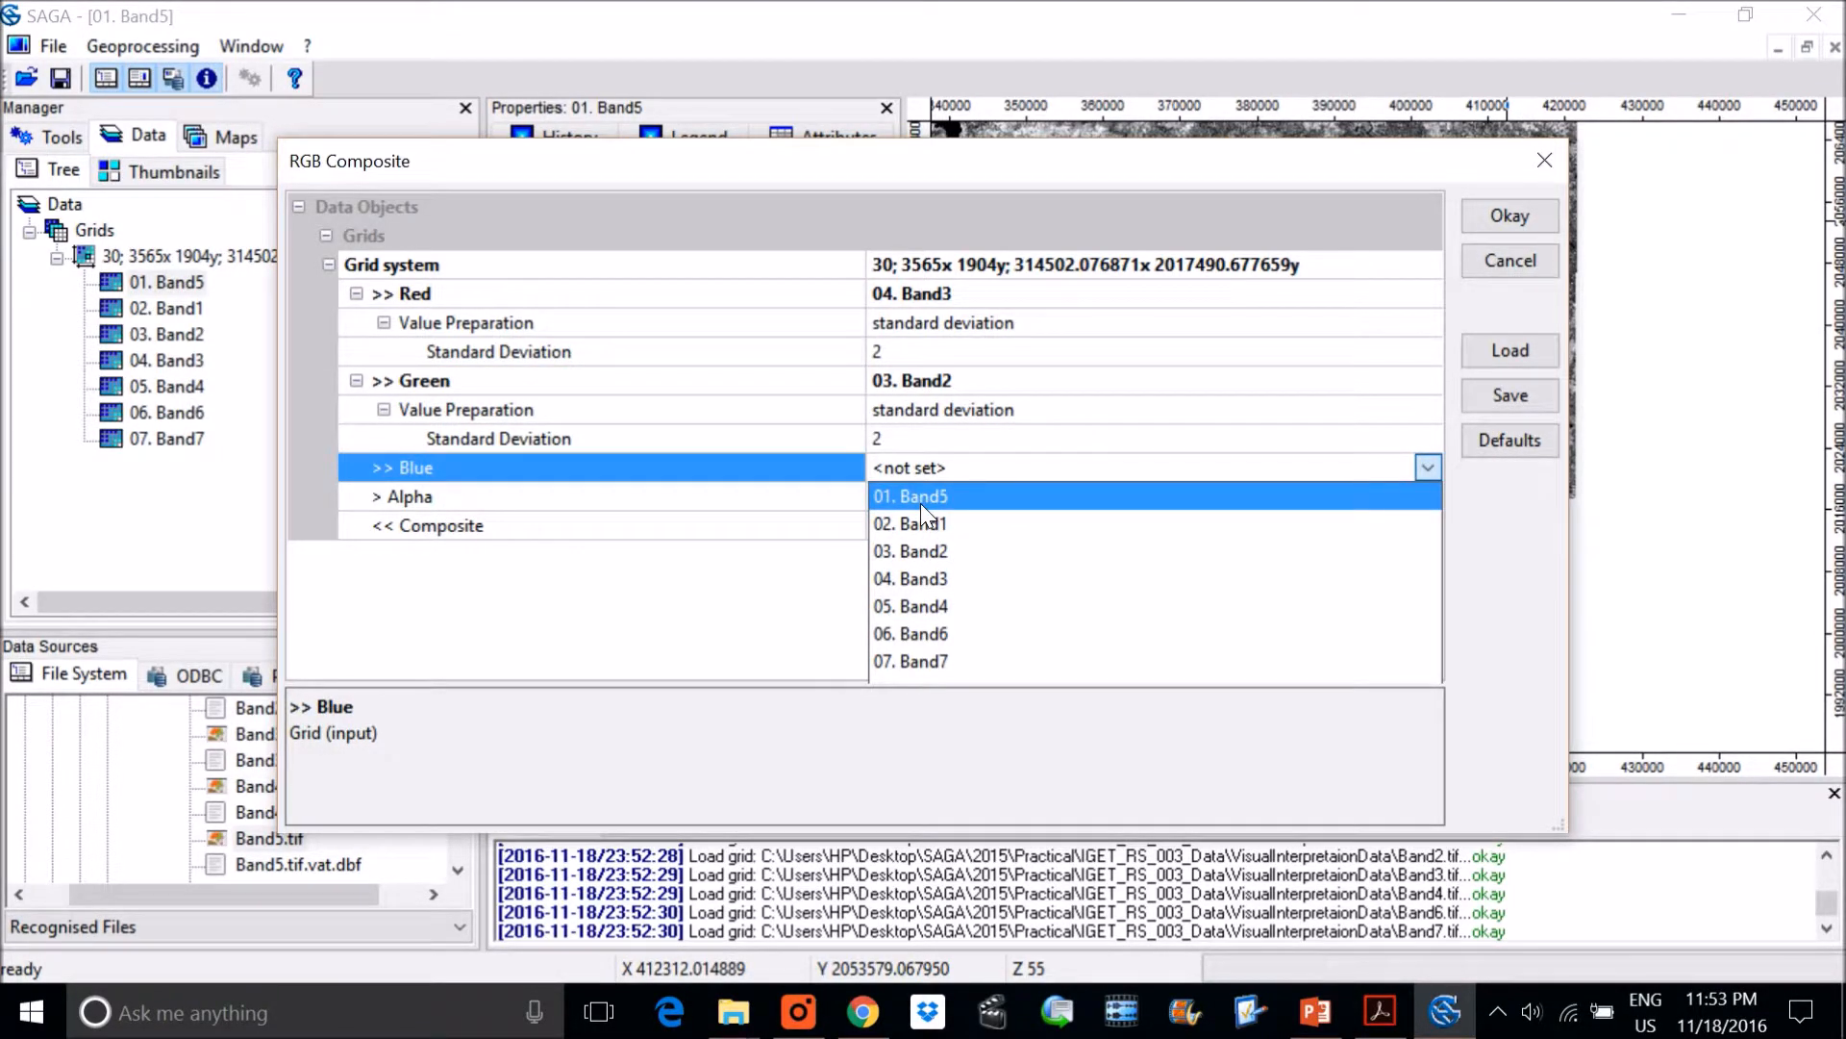
left_click(932, 527)
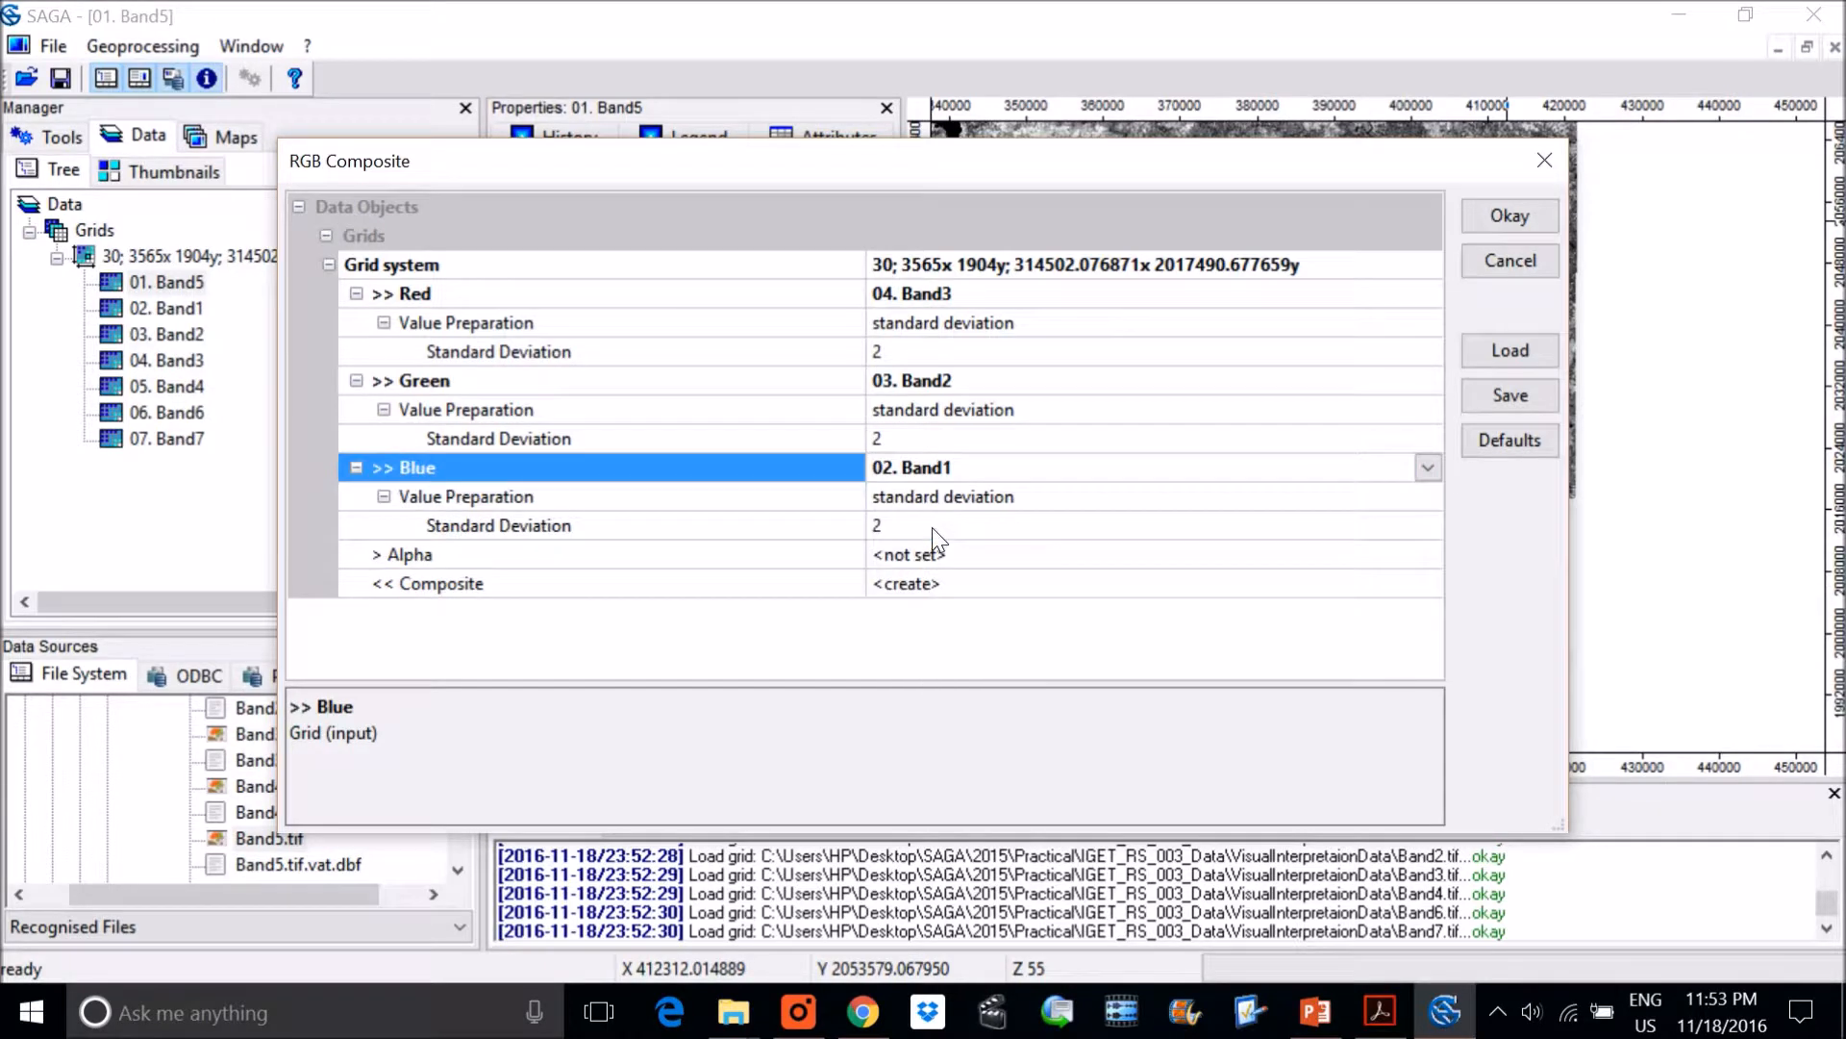
left_click(1548, 215)
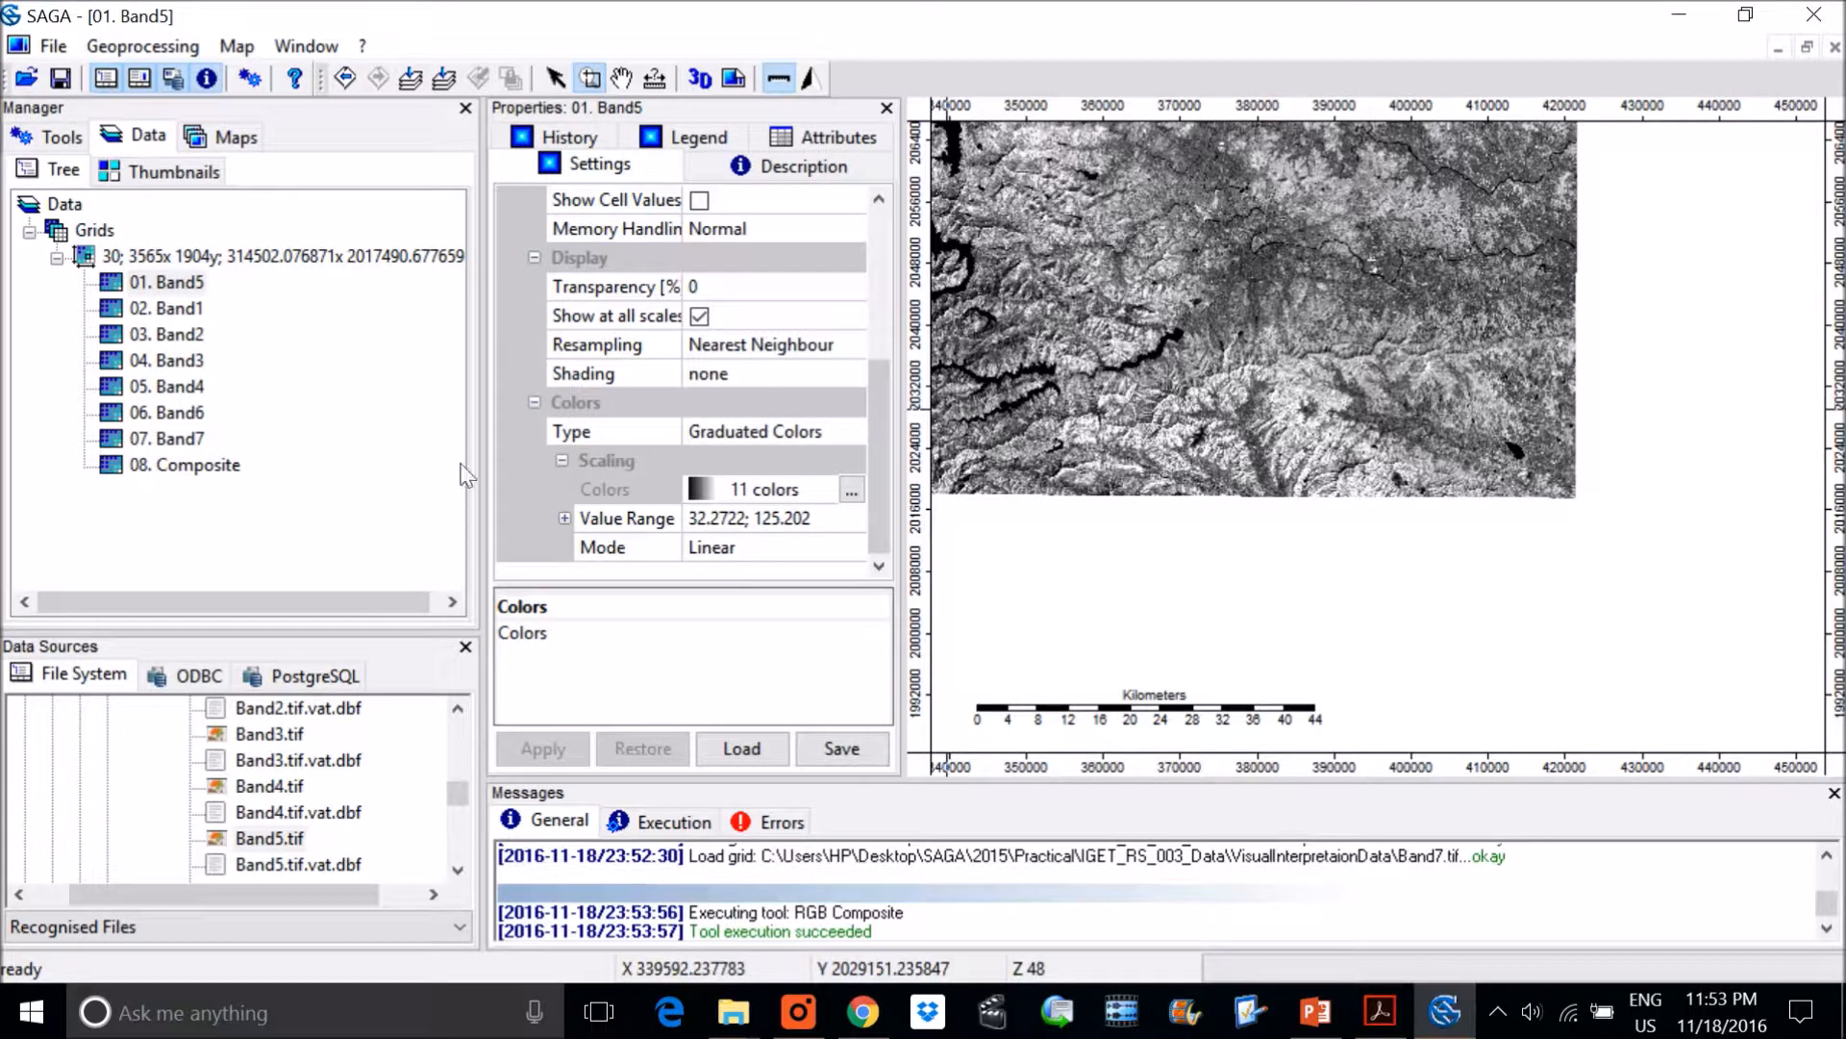
Rename the new Composite grid as 321Composite in its settings and apply the change
right_click(206, 469)
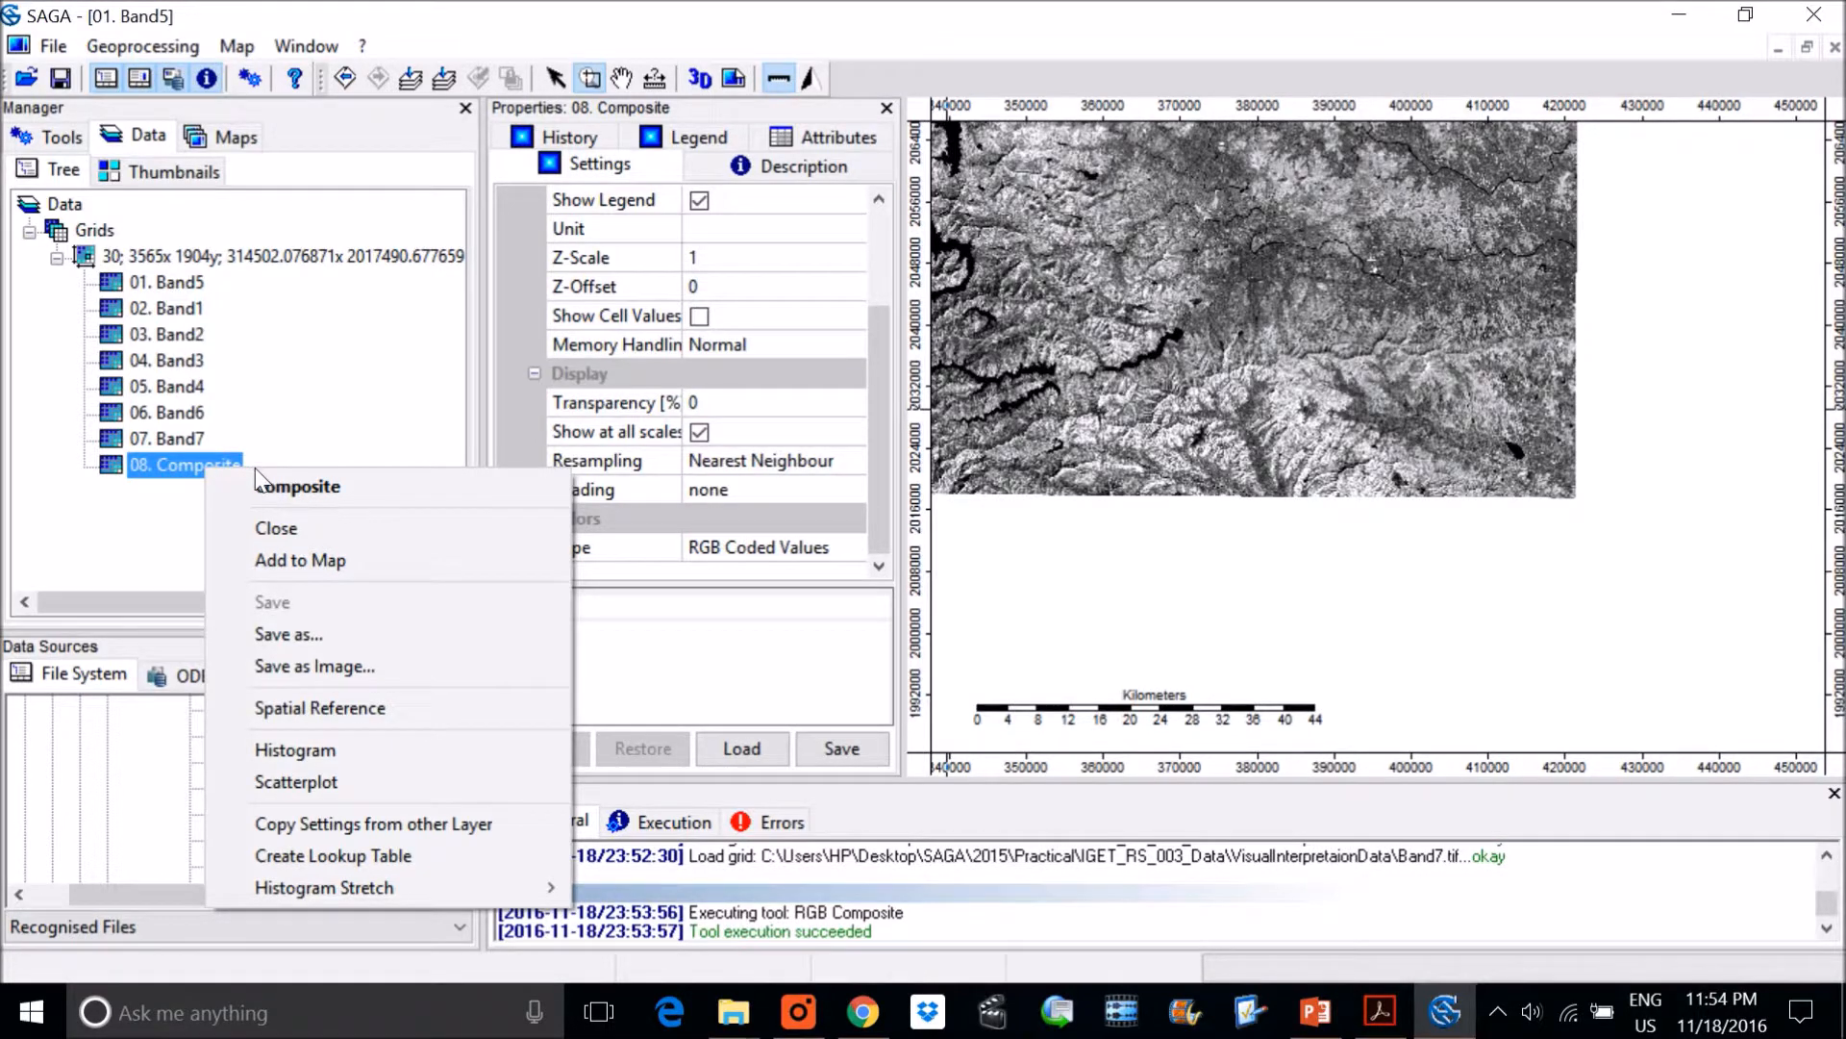
left_click(175, 450)
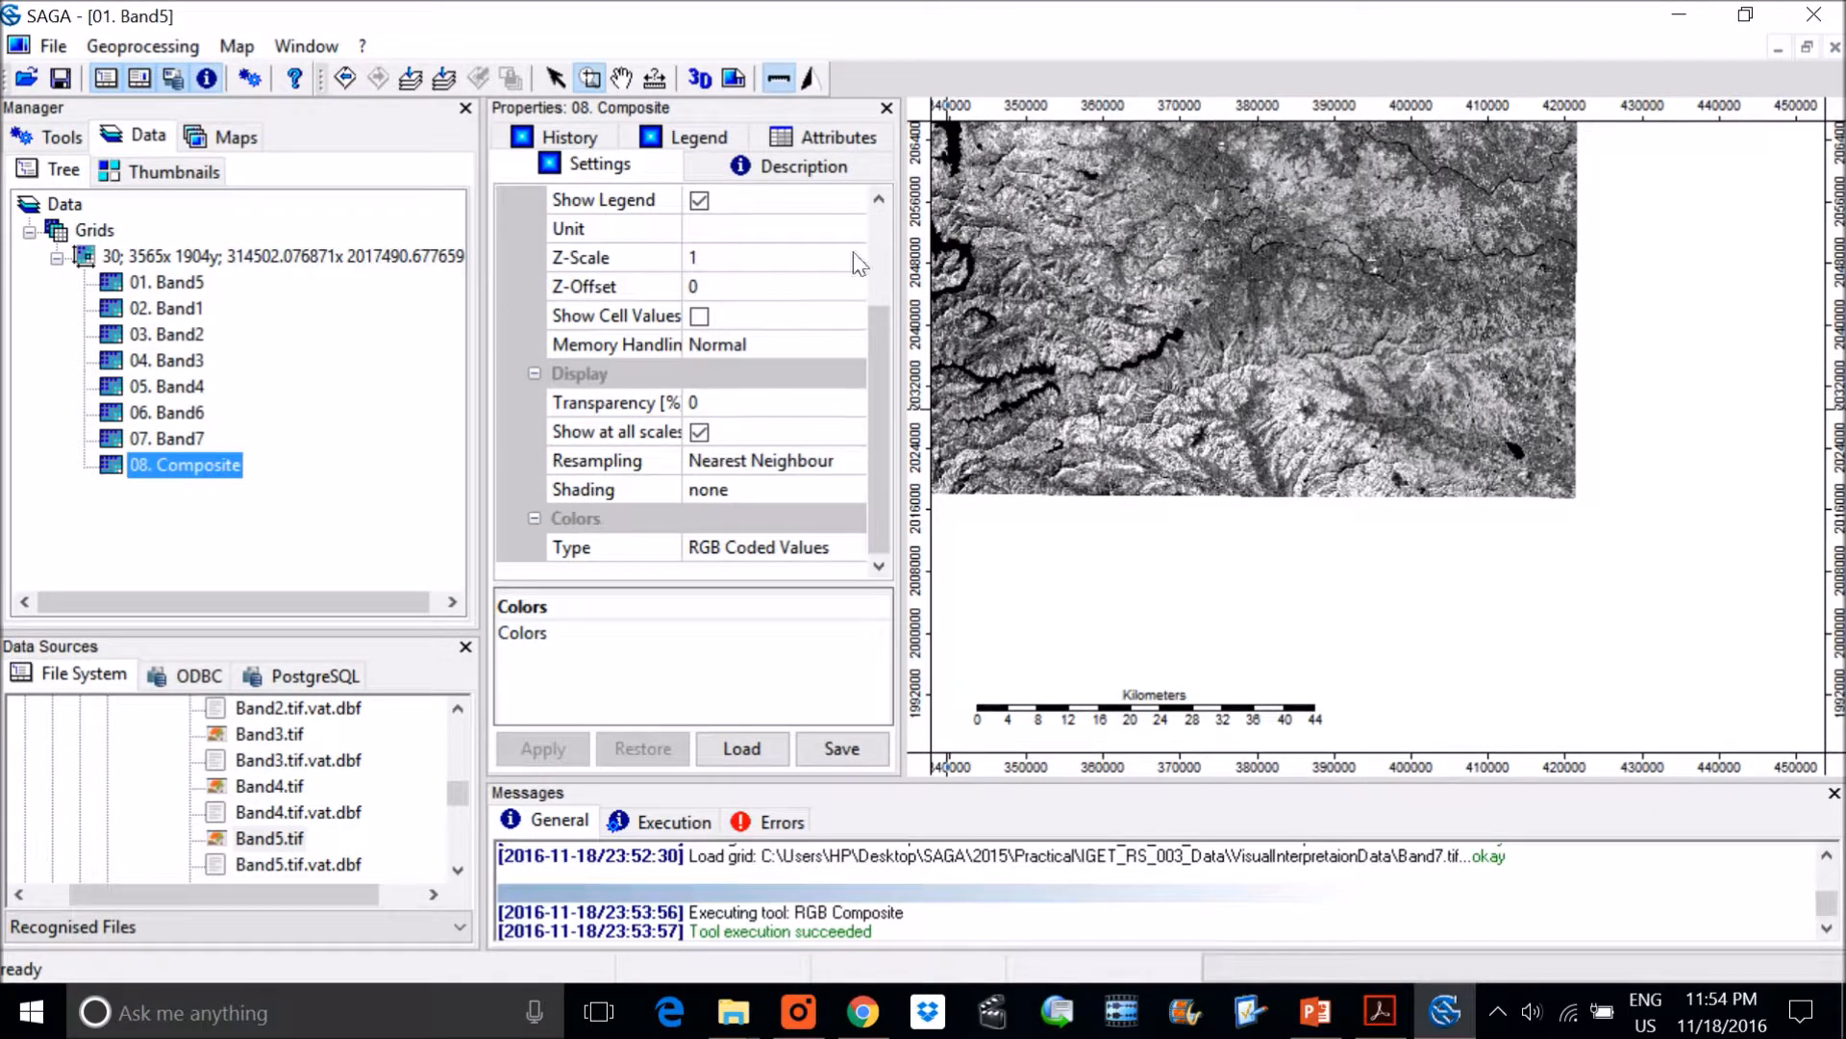
scroll(745, 277, "up", 3)
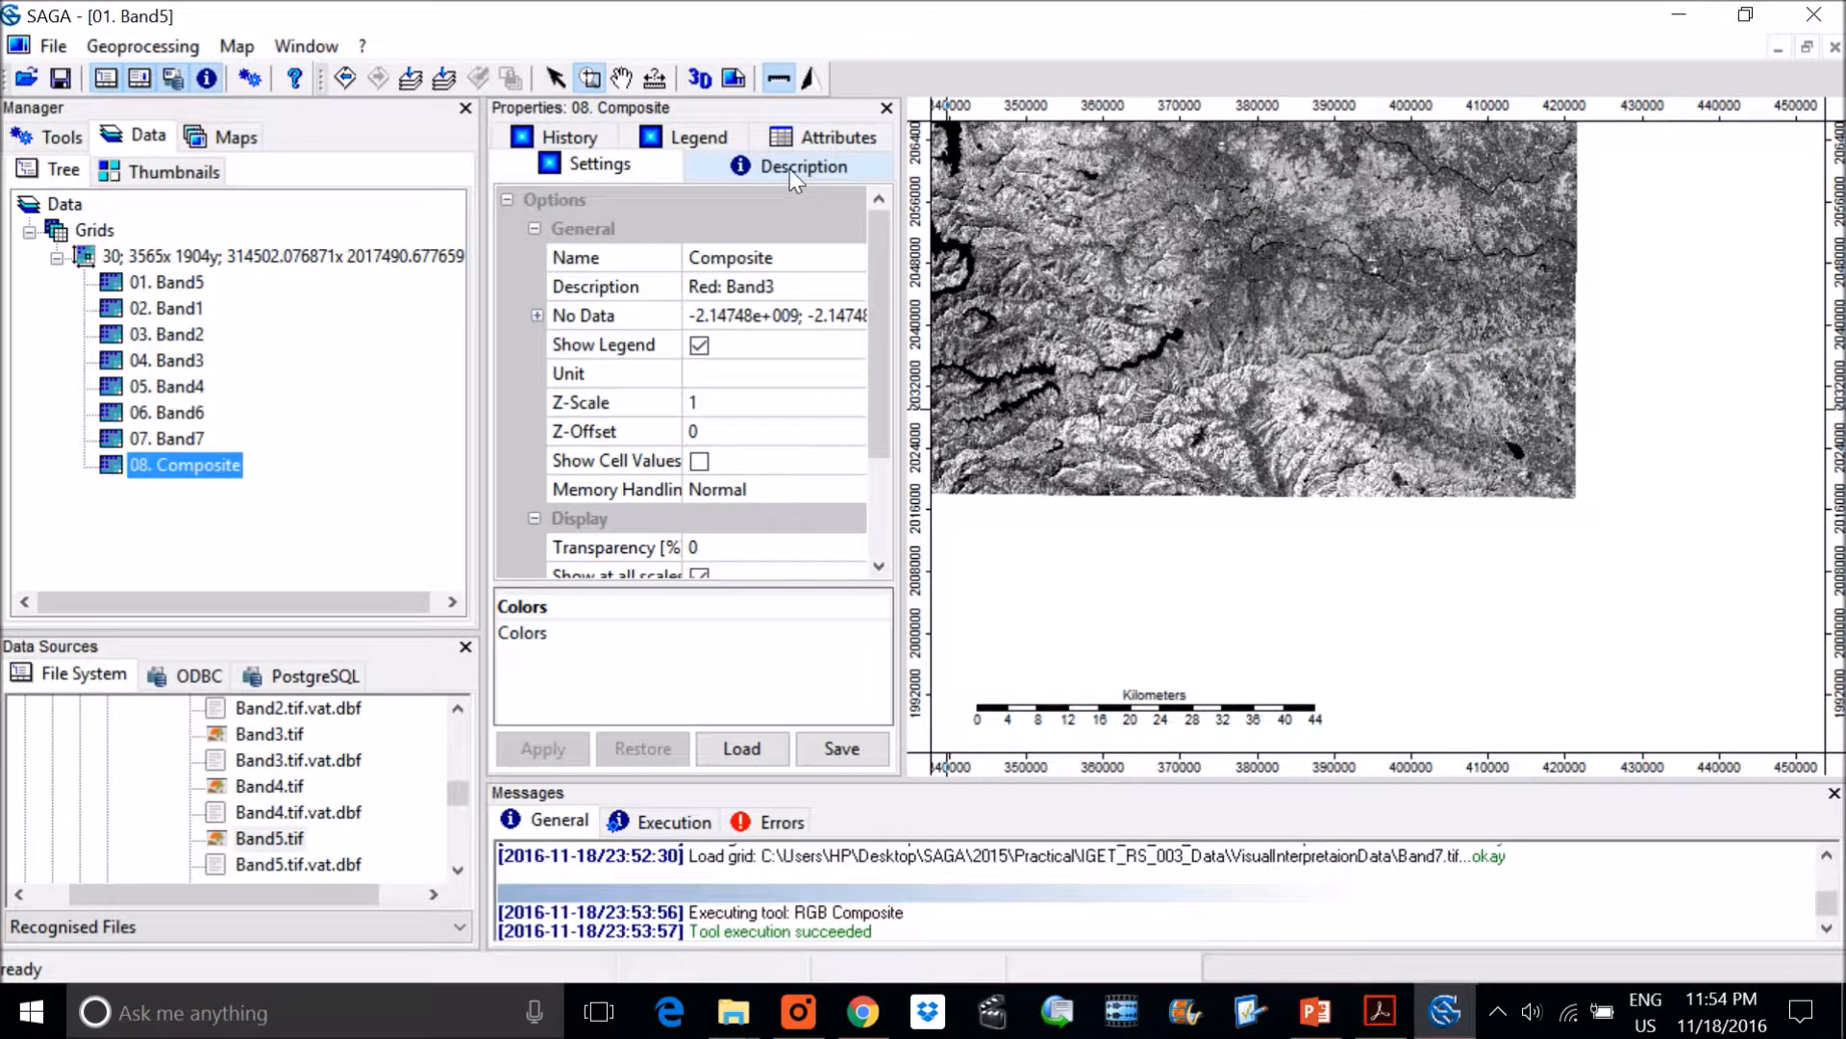
left_click(577, 167)
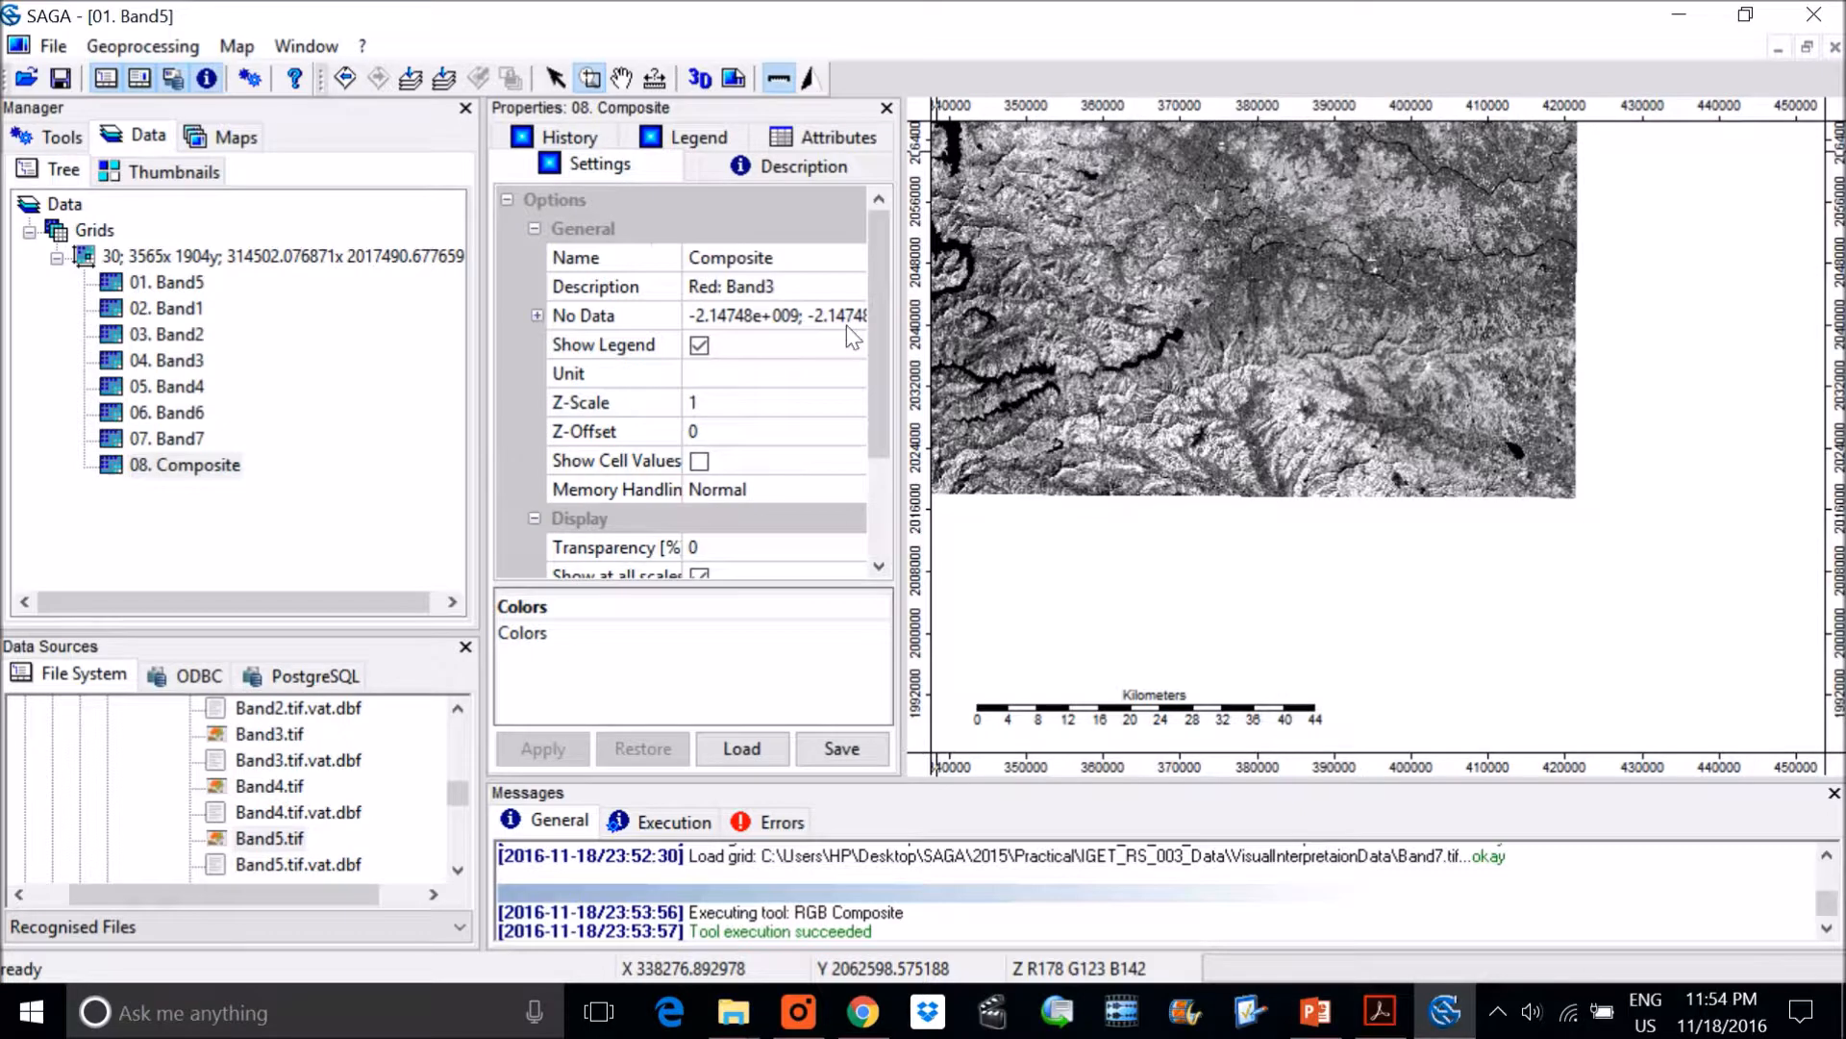
left_click(736, 260)
left_click(707, 260)
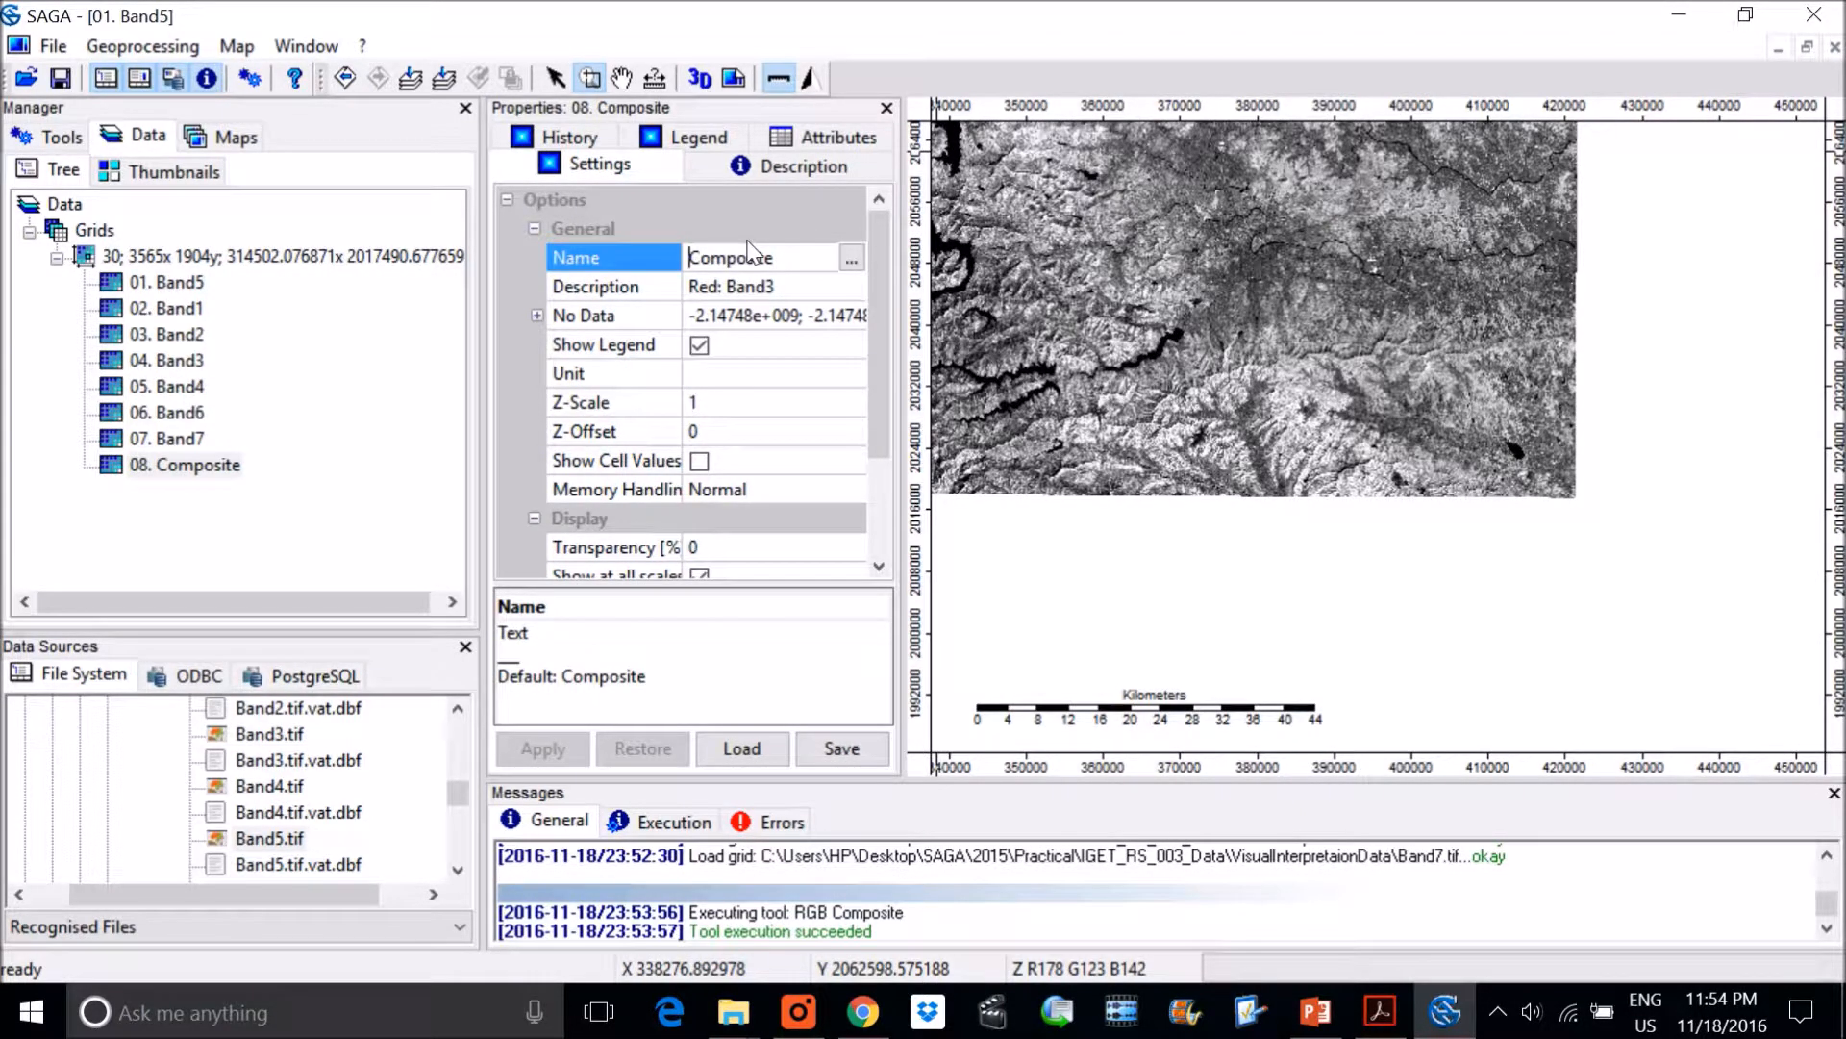
type("321")
key("Return")
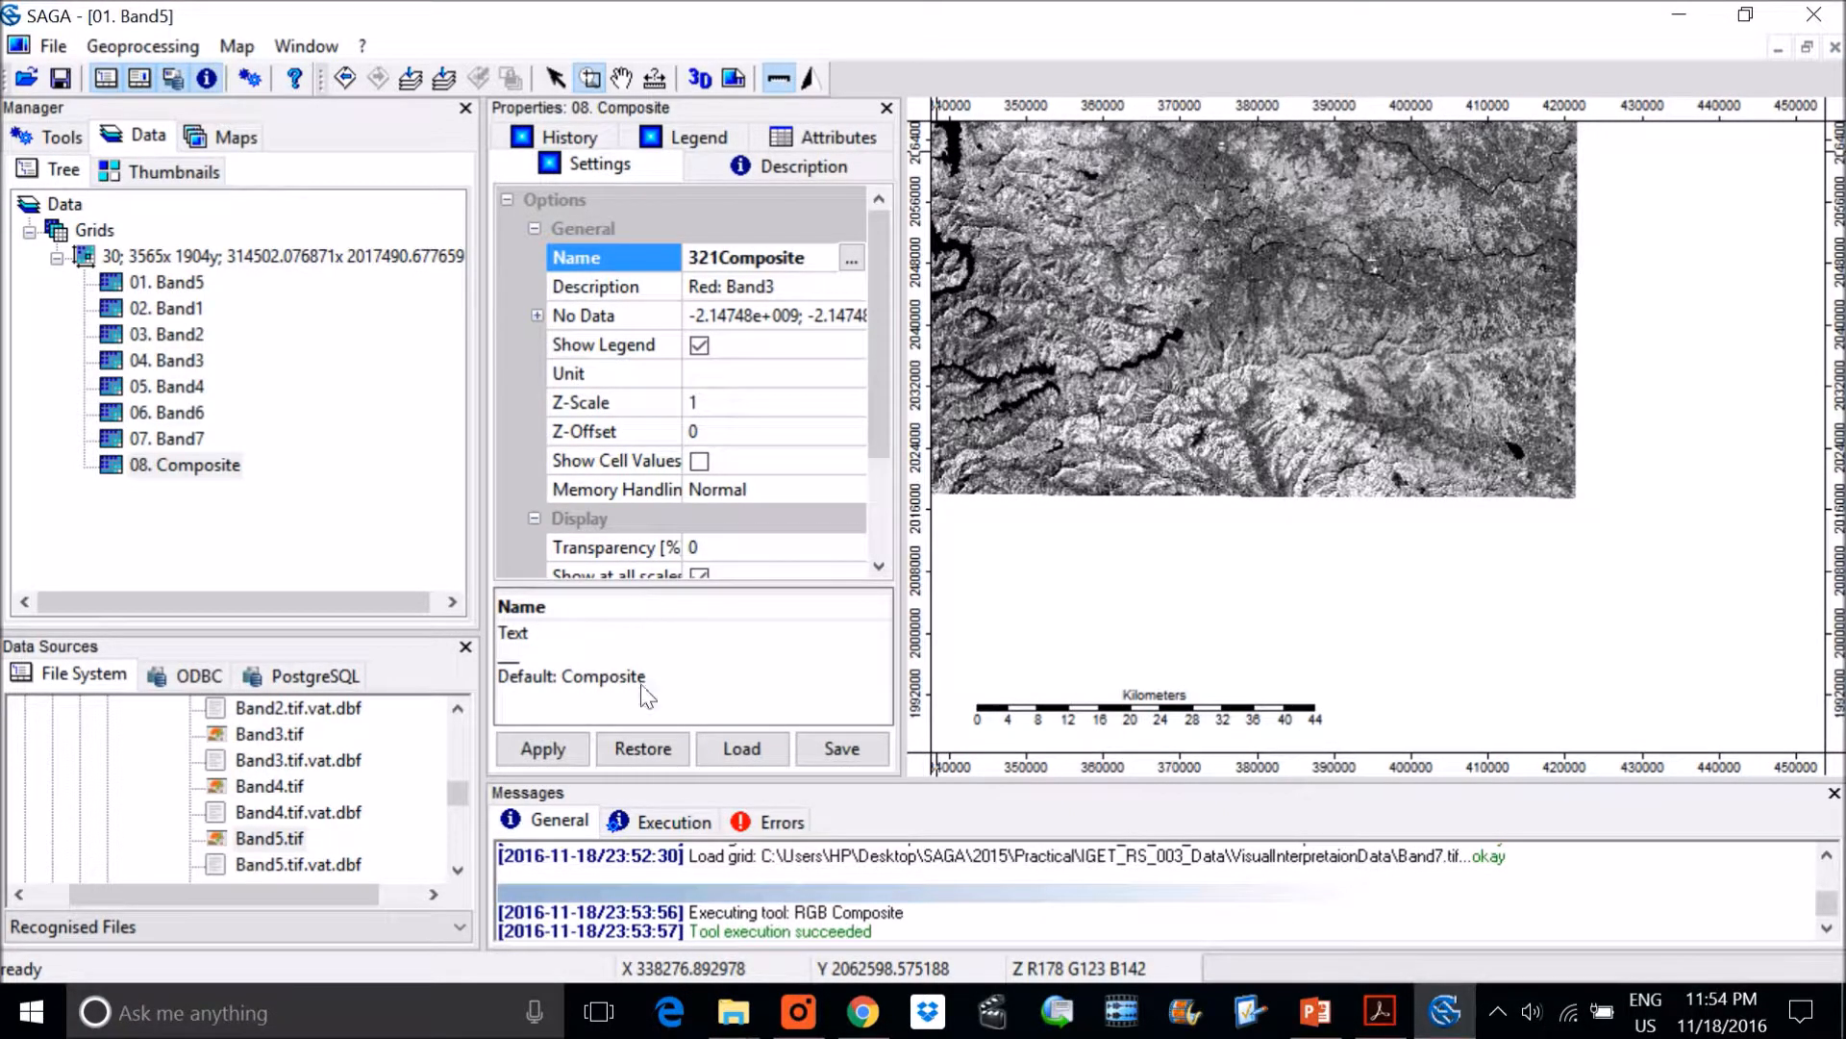
left_click(550, 760)
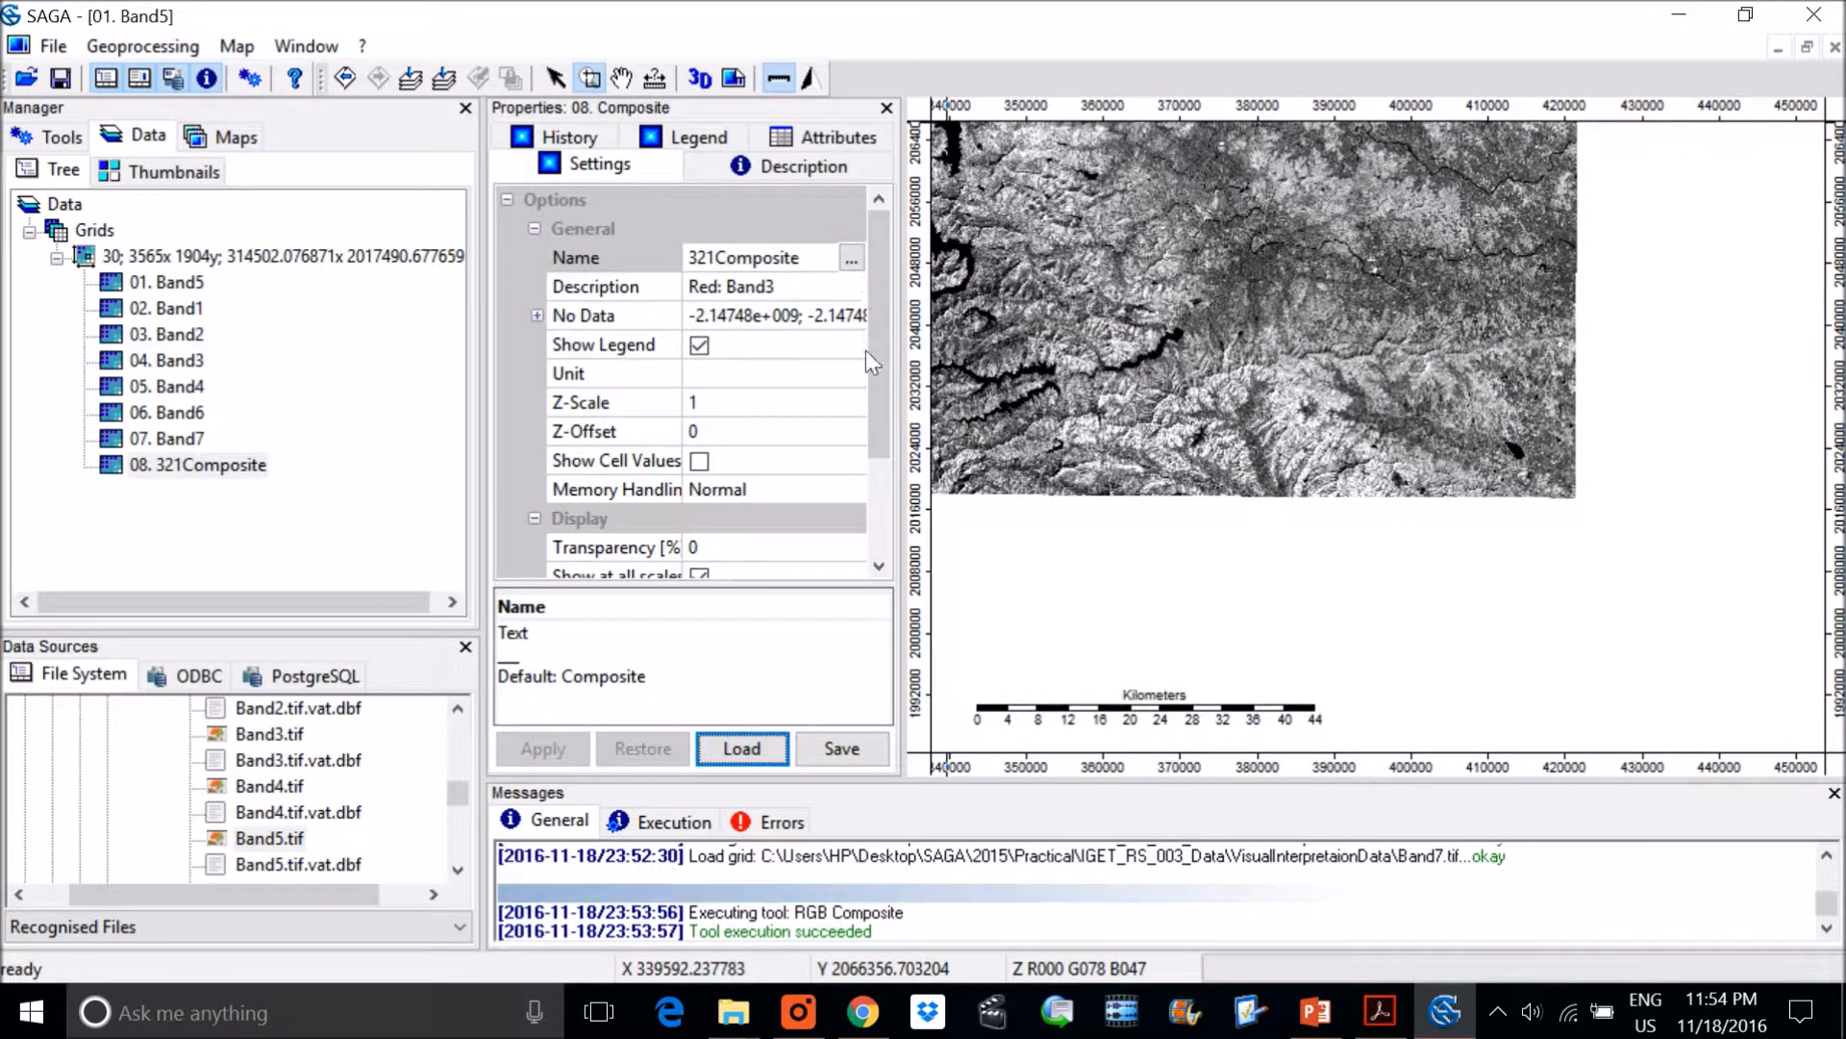
Display 321Composite in a new map and narrow the Manager and Properties panes to give the map more room
scroll(781, 551, "down", 2)
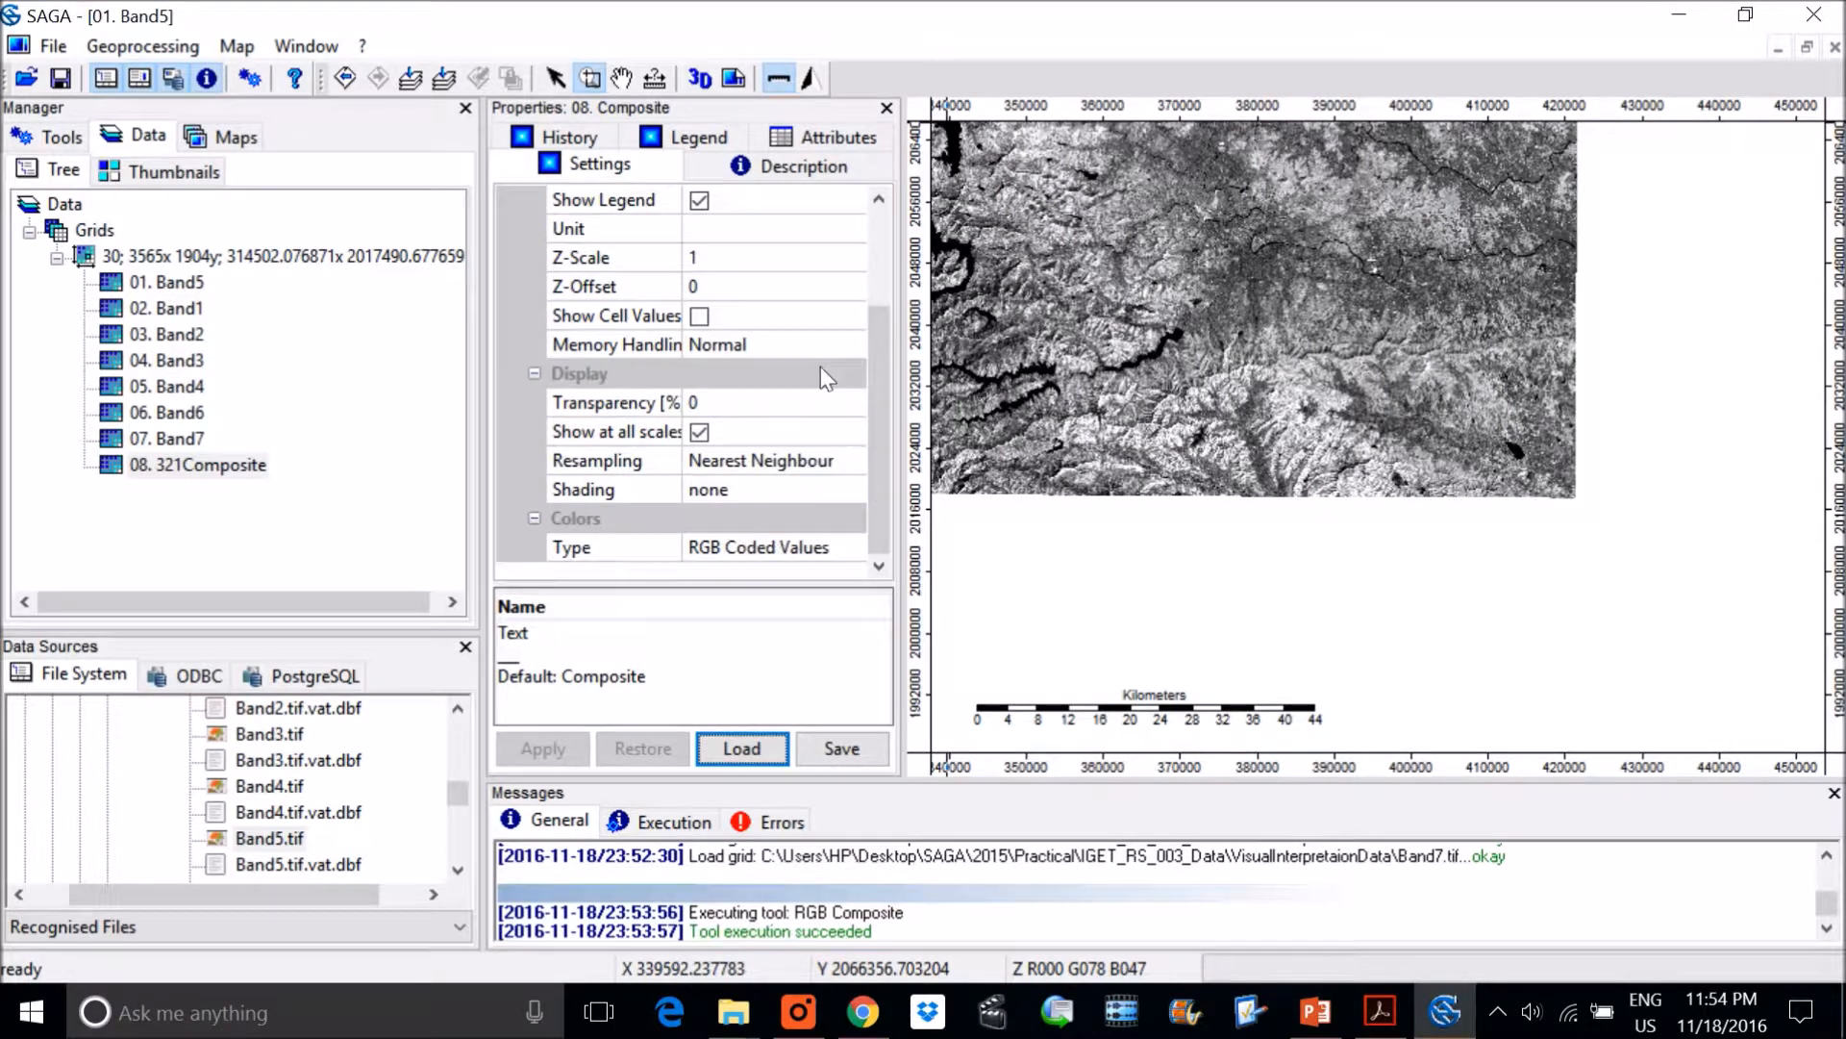
double_click(219, 469)
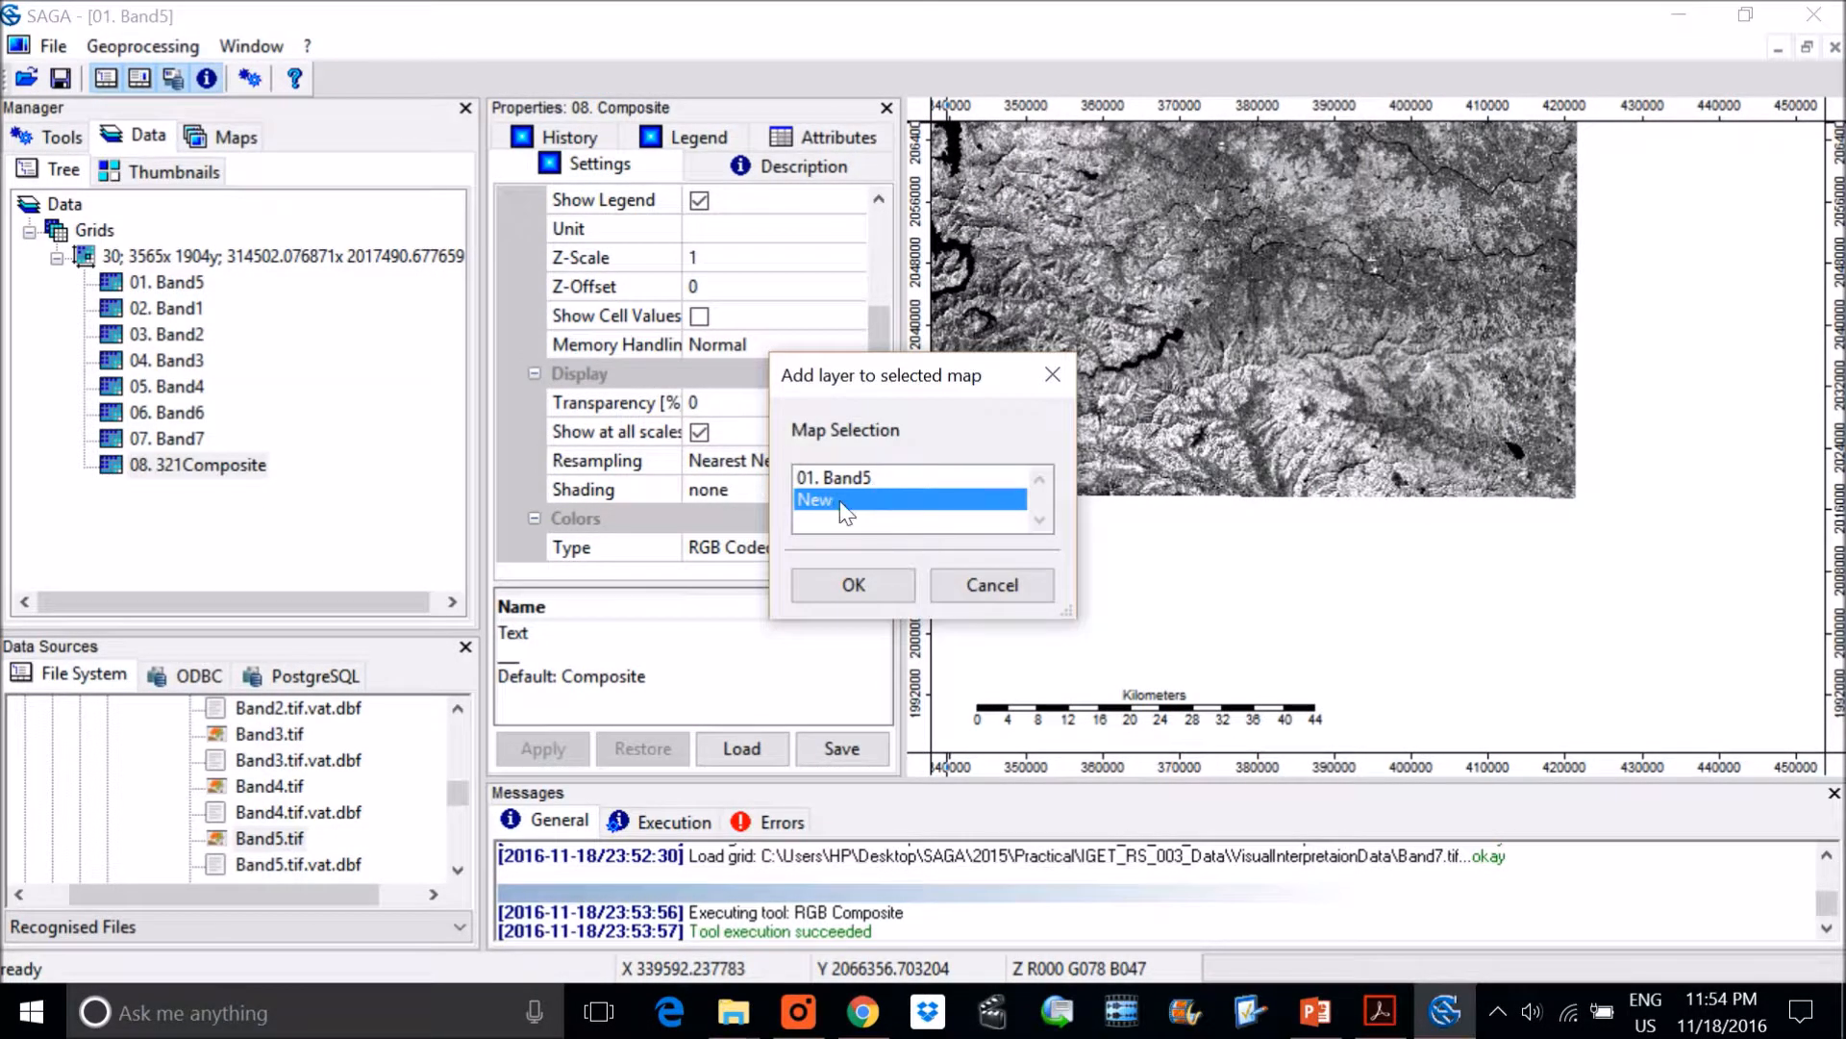
left_click(850, 587)
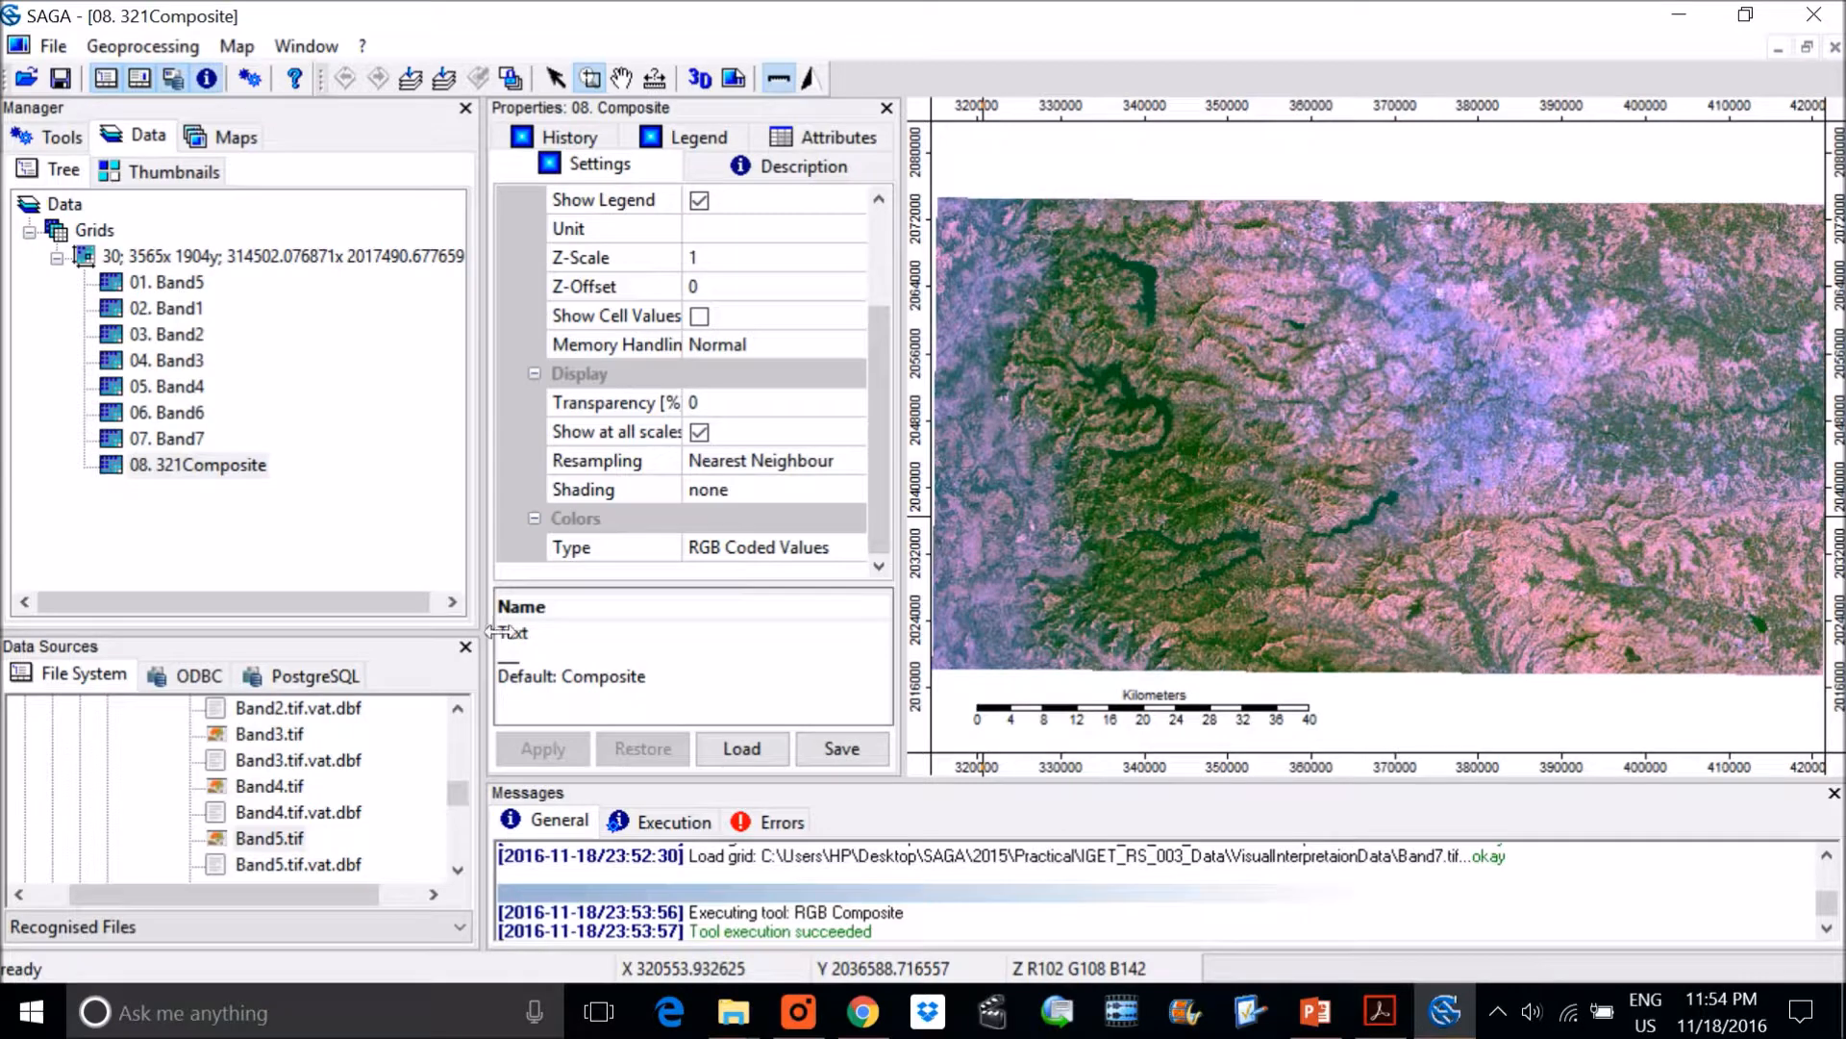
left_click_drag(481, 612, 300, 612)
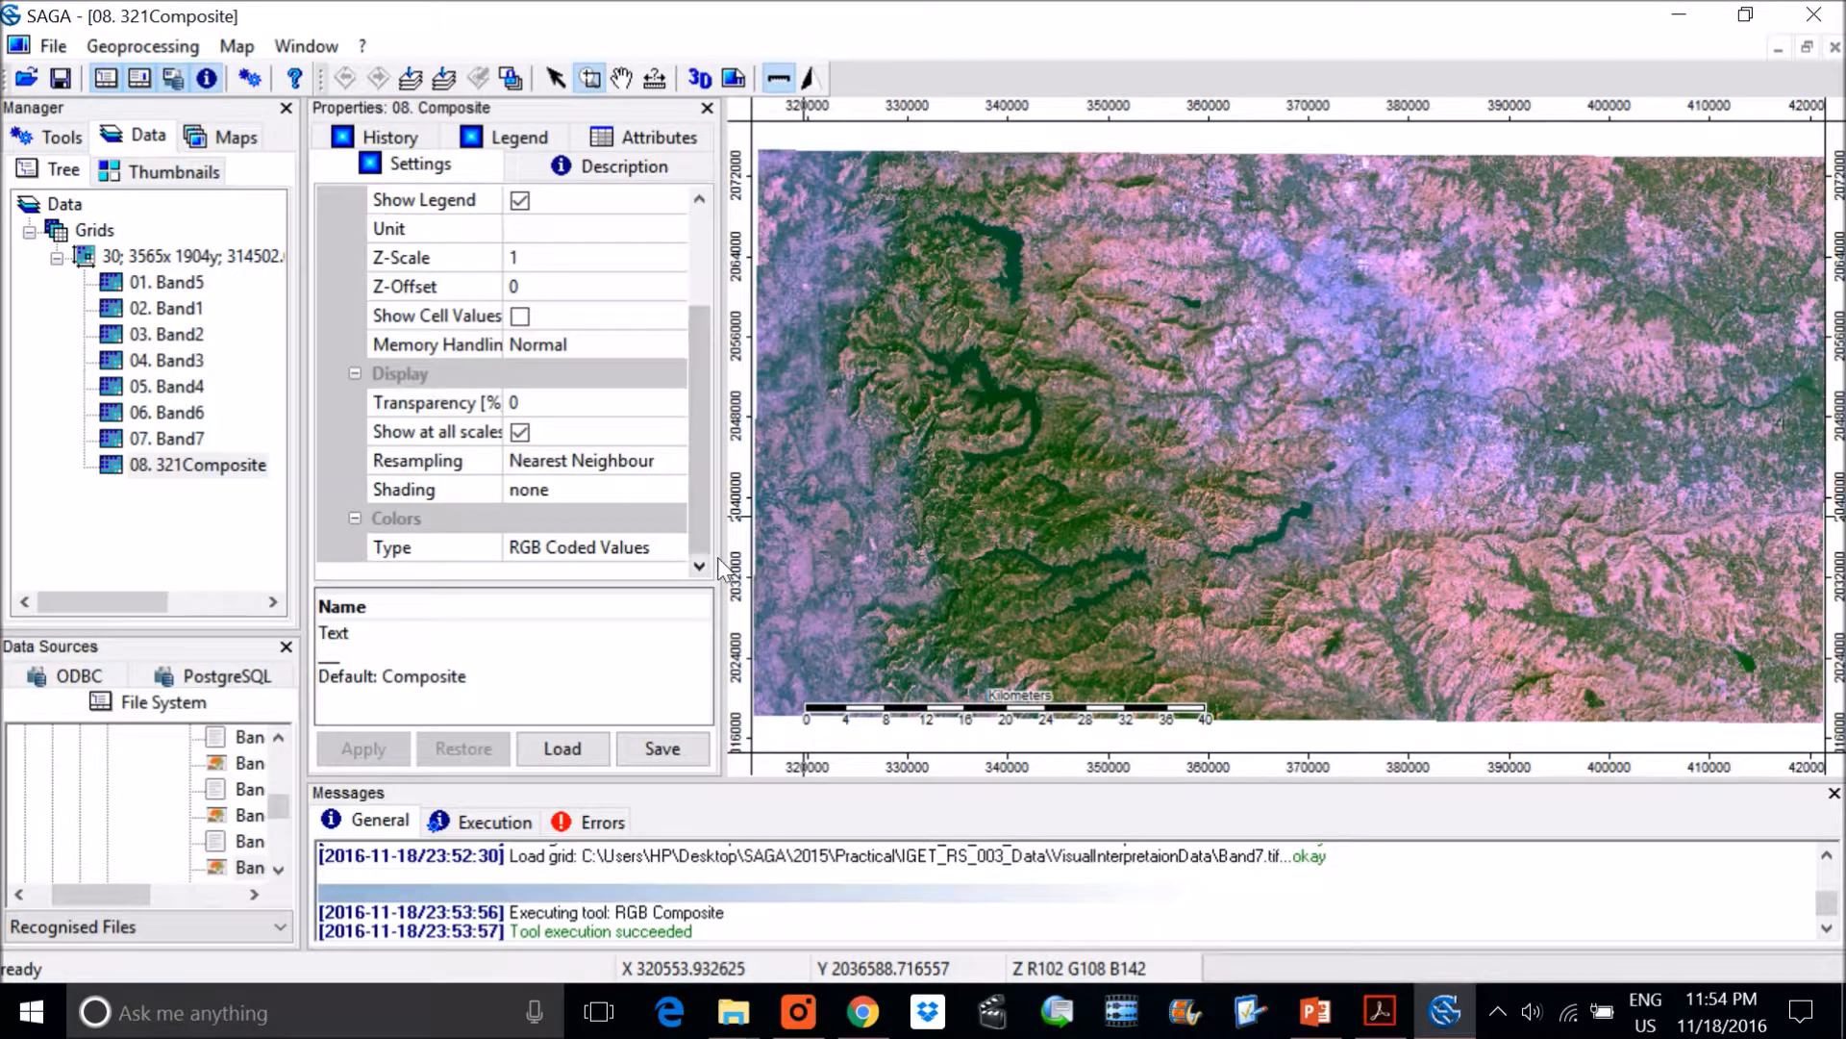
left_click_drag(725, 568, 475, 606)
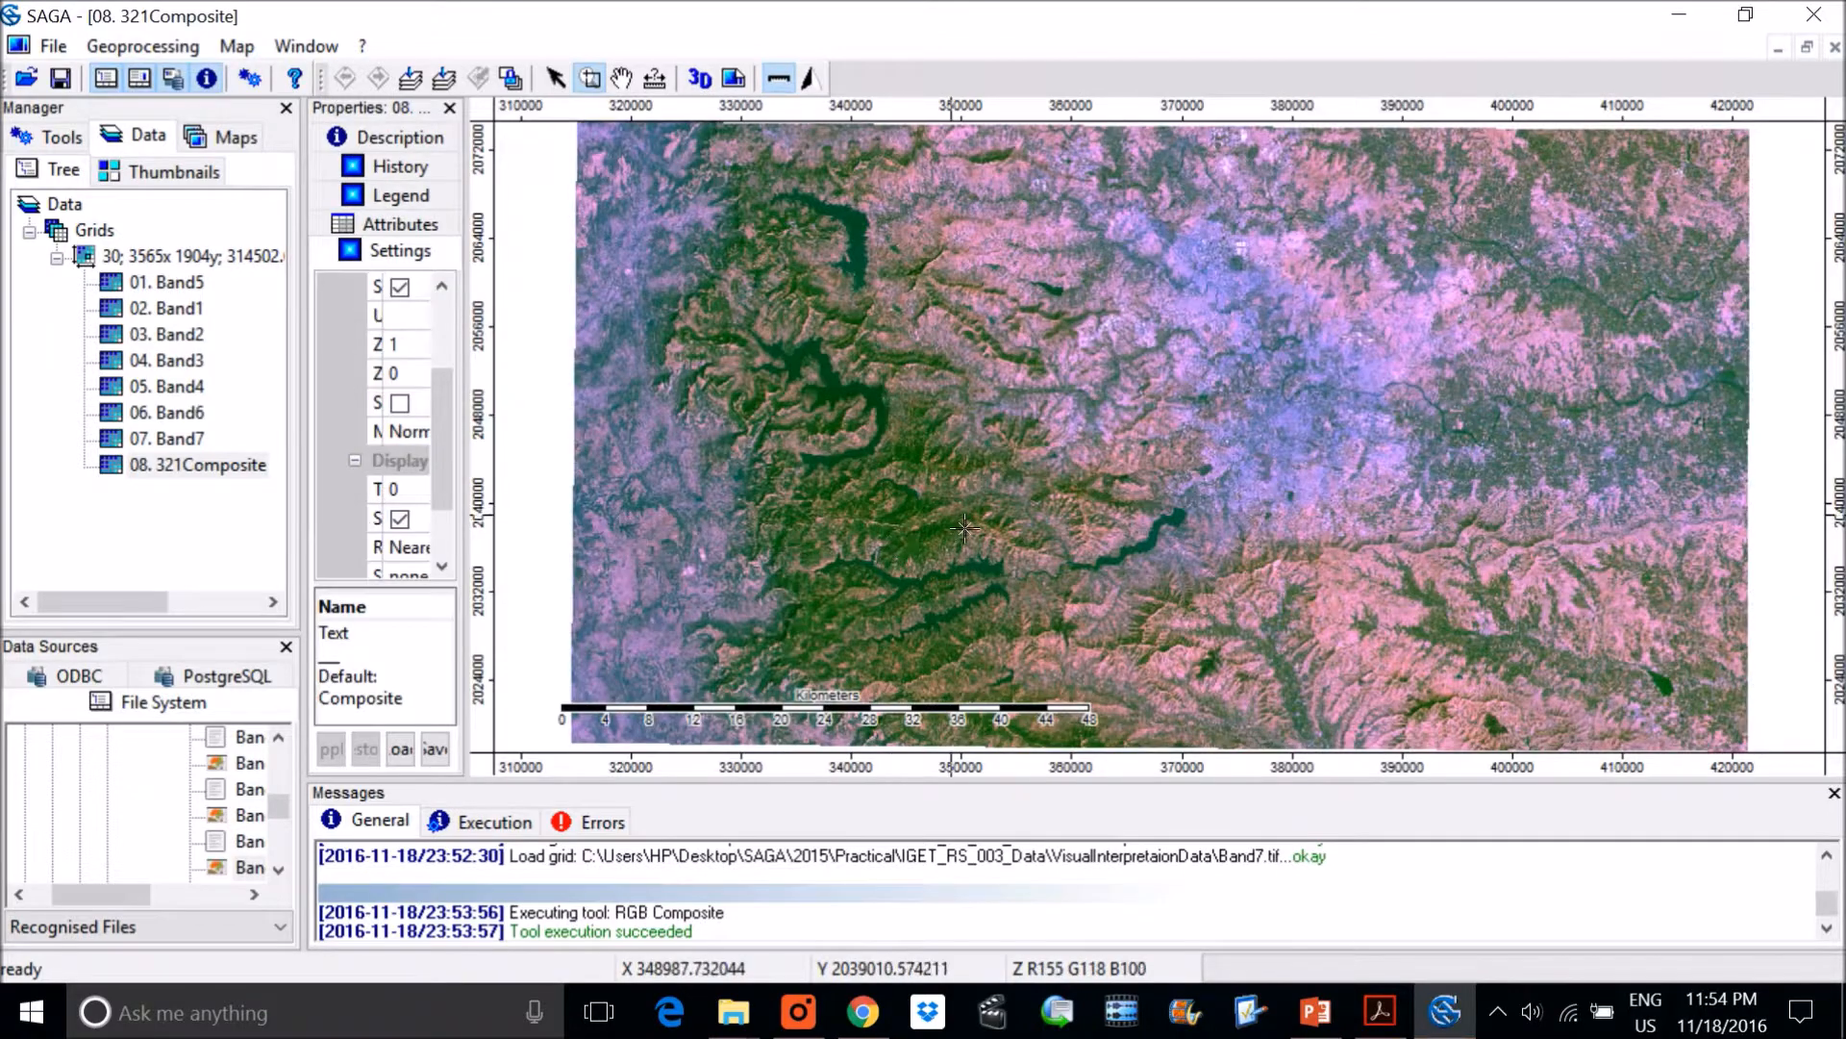
Examine the 321Composite map up close, from the western reservoirs and hills to the bluish urban area and the river and fields east of it
scroll(963, 530, "up", 2)
scroll(965, 529, "down", 2)
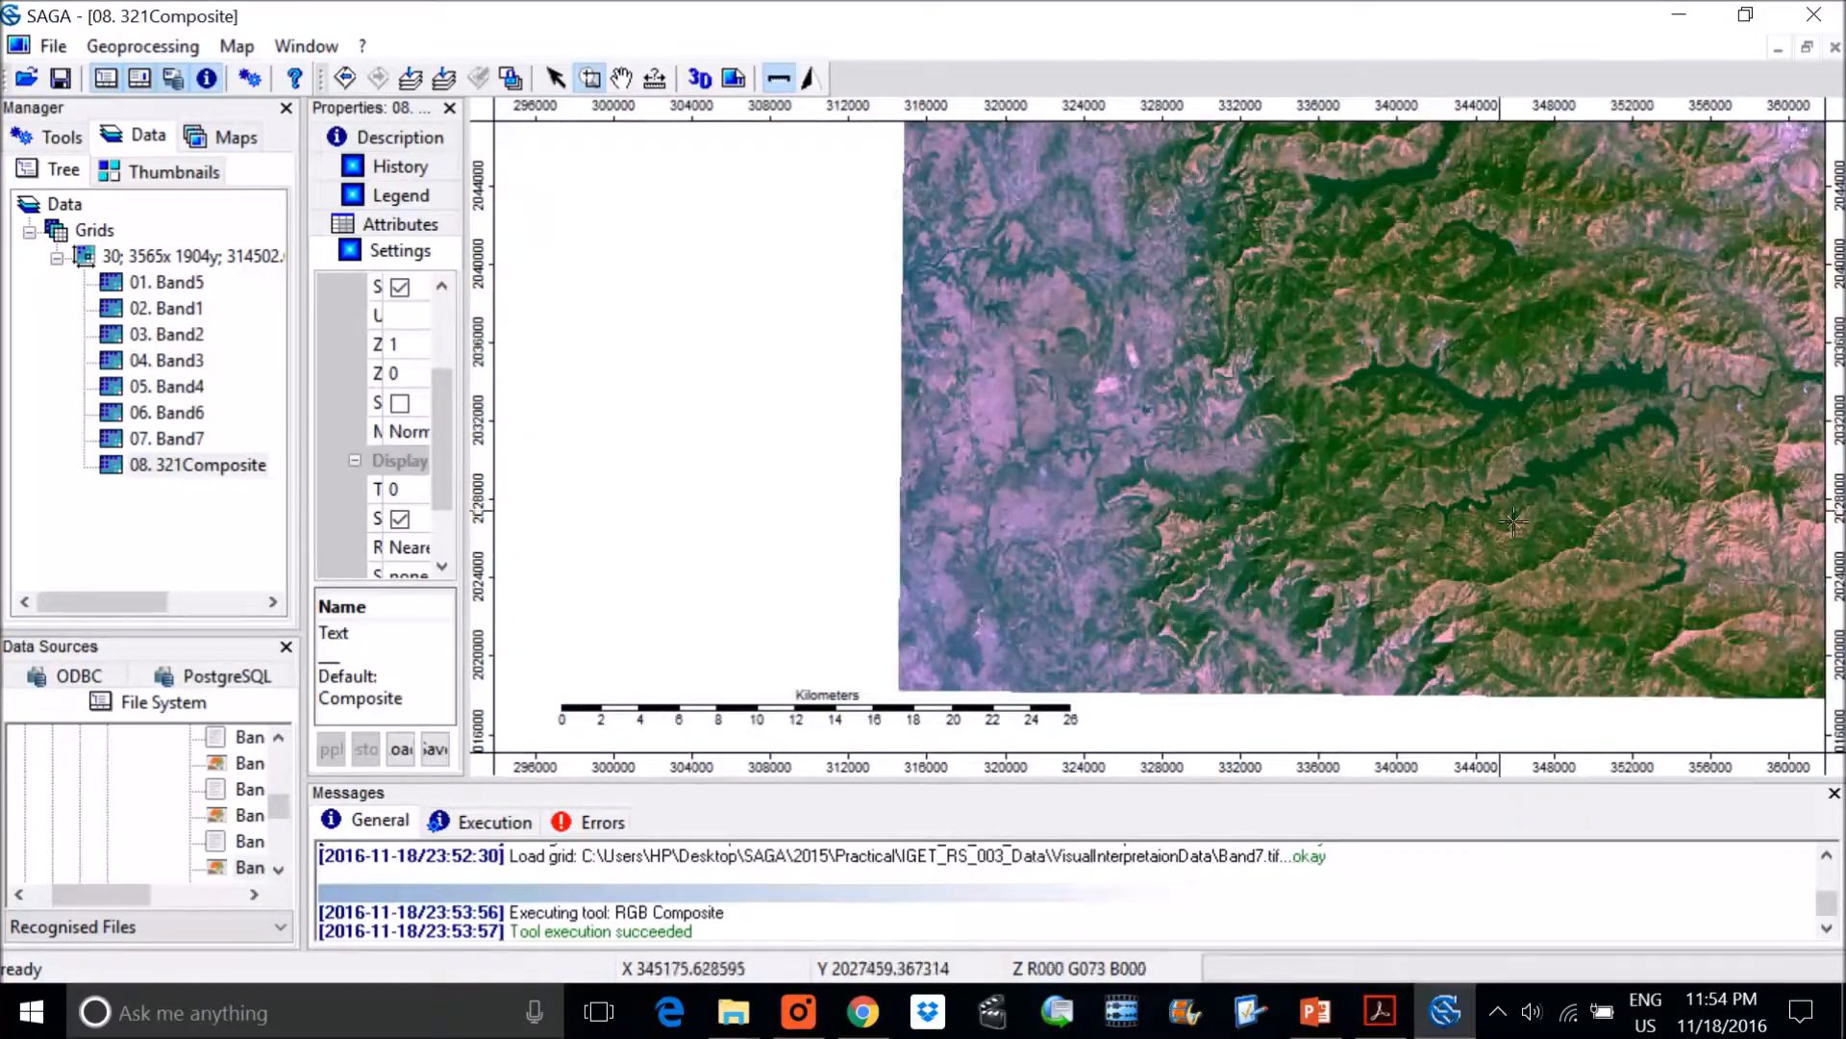
left_click(1518, 534)
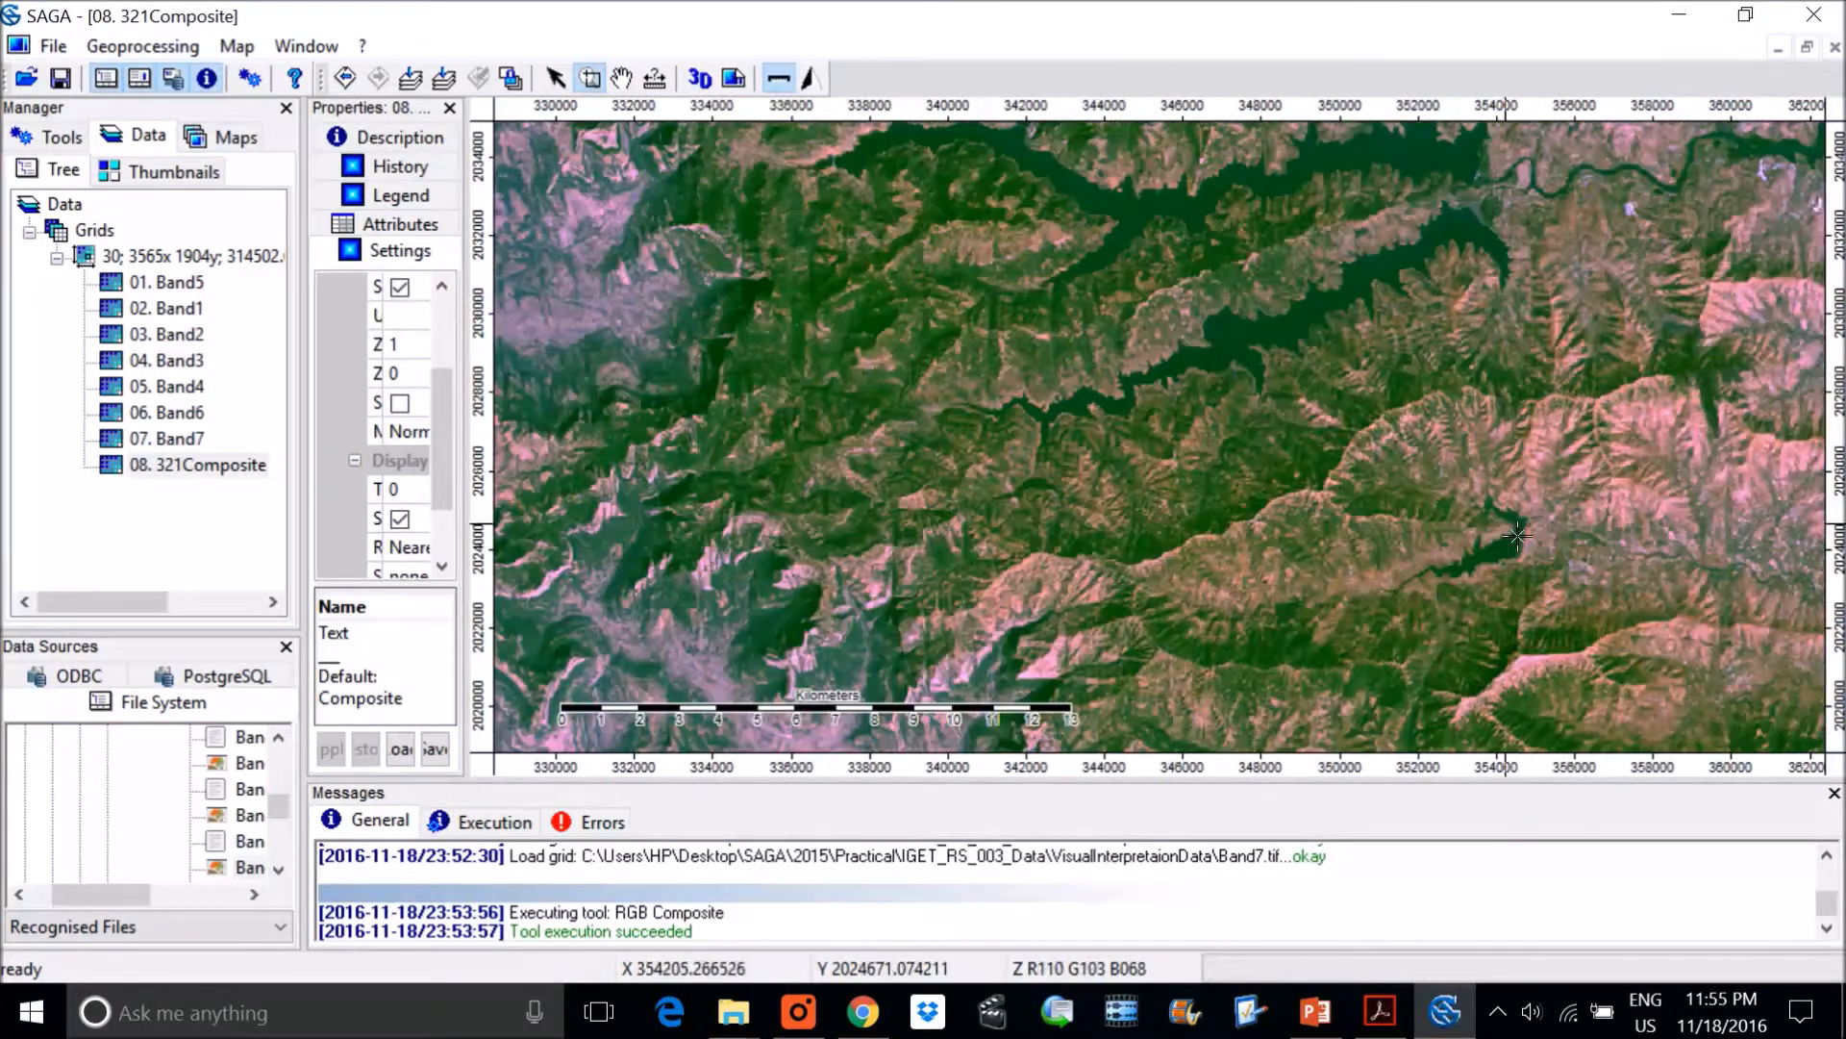
right_click(1275, 583)
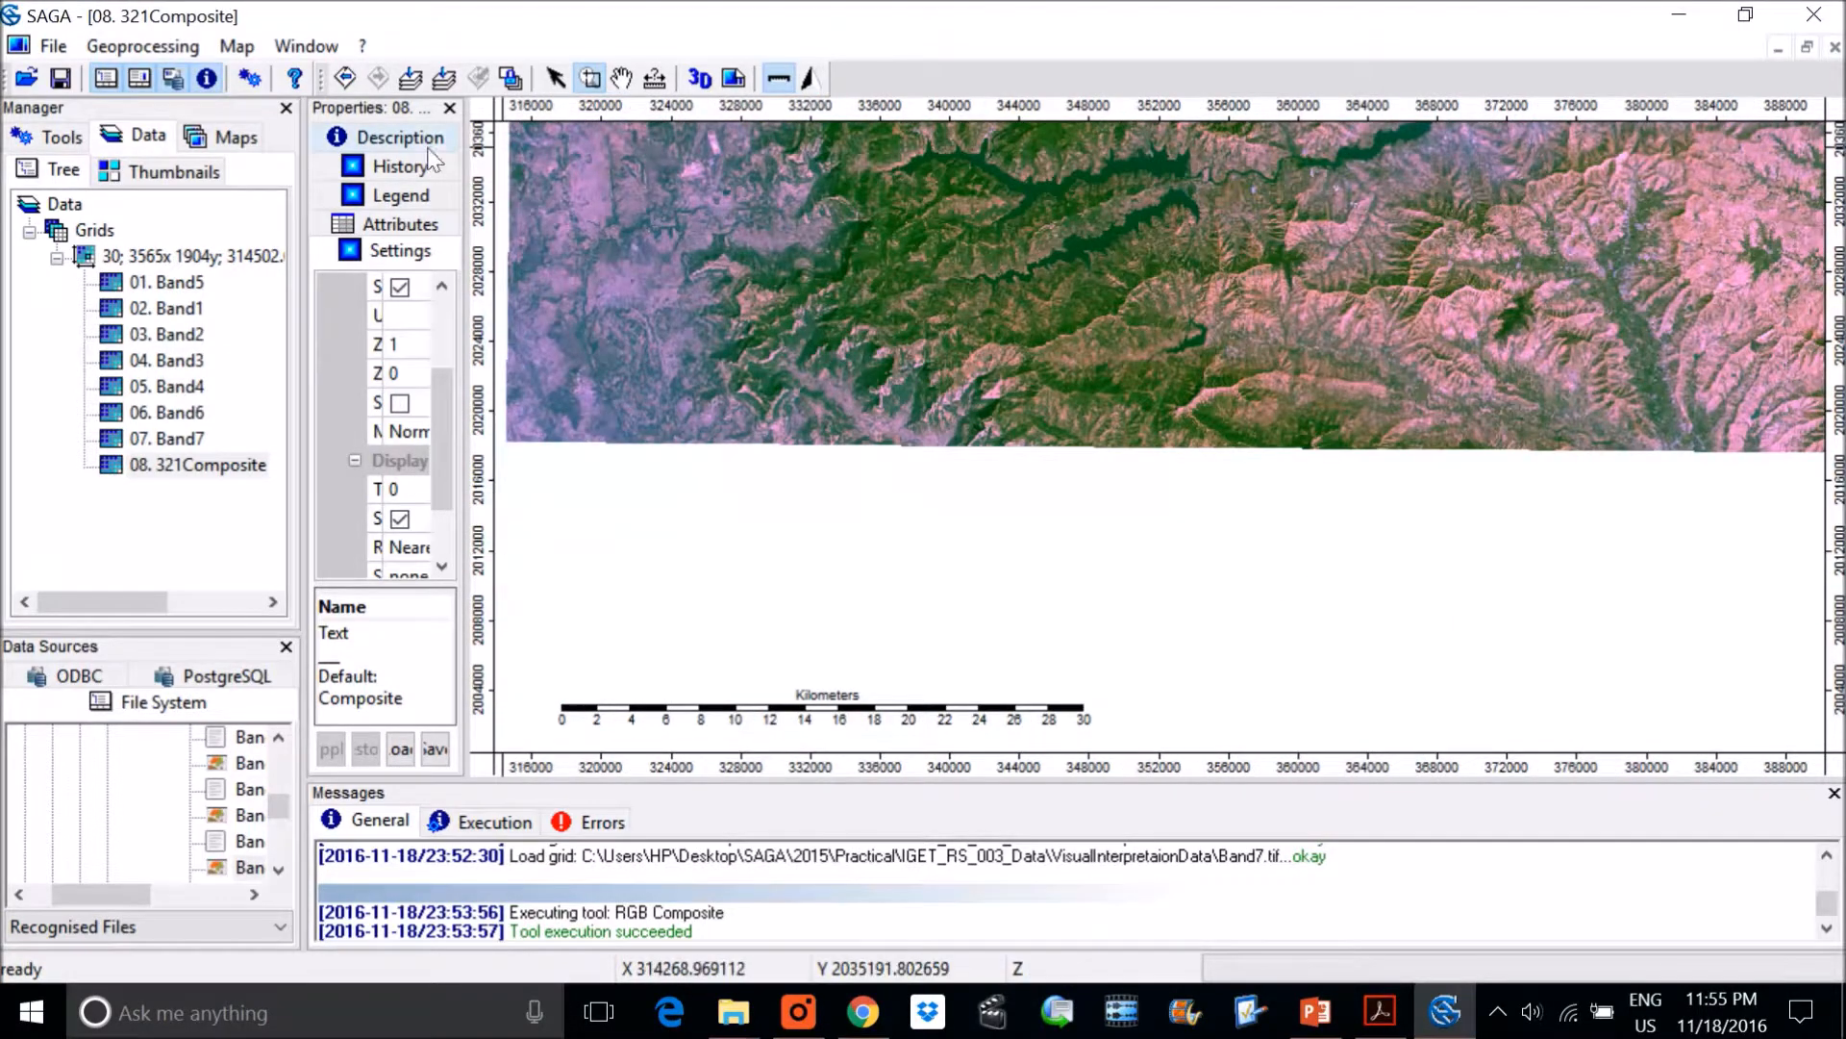
left_click(442, 80)
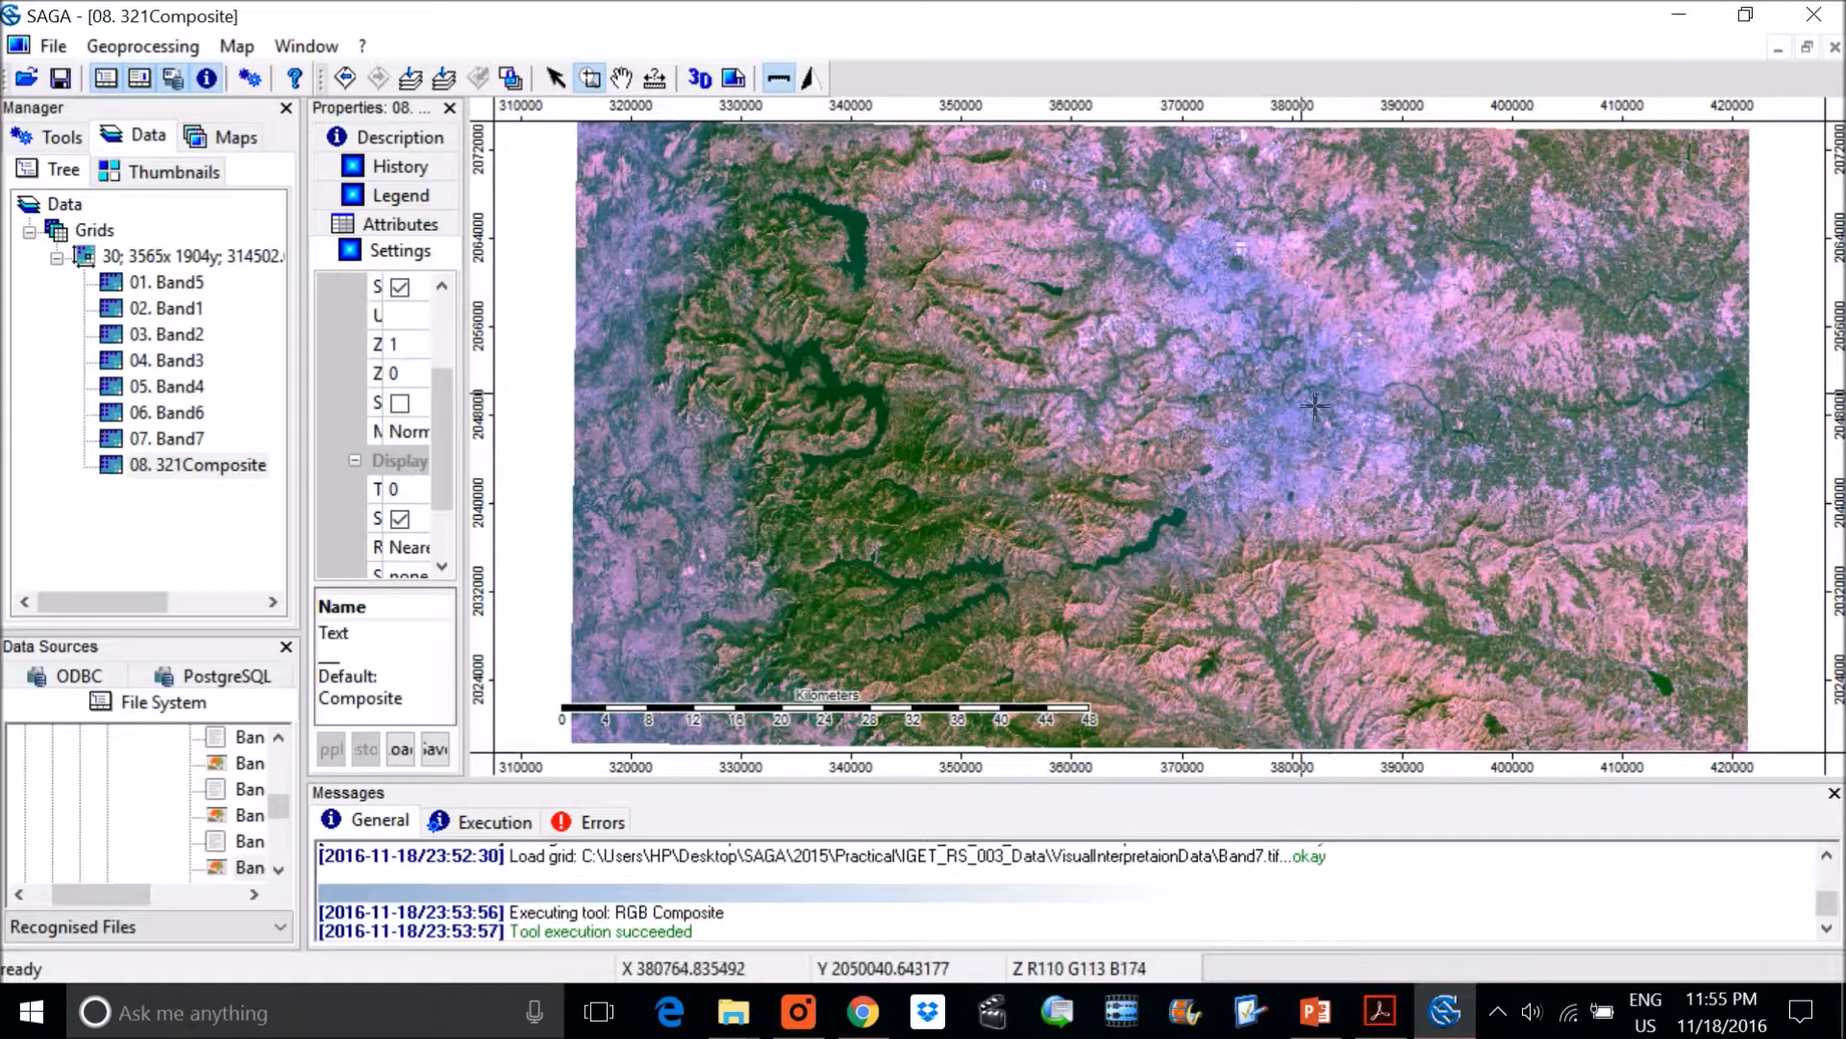
left_click_drag(1154, 289, 1469, 559)
left_click_drag(780, 242, 1625, 683)
left_click_drag(996, 290, 1615, 693)
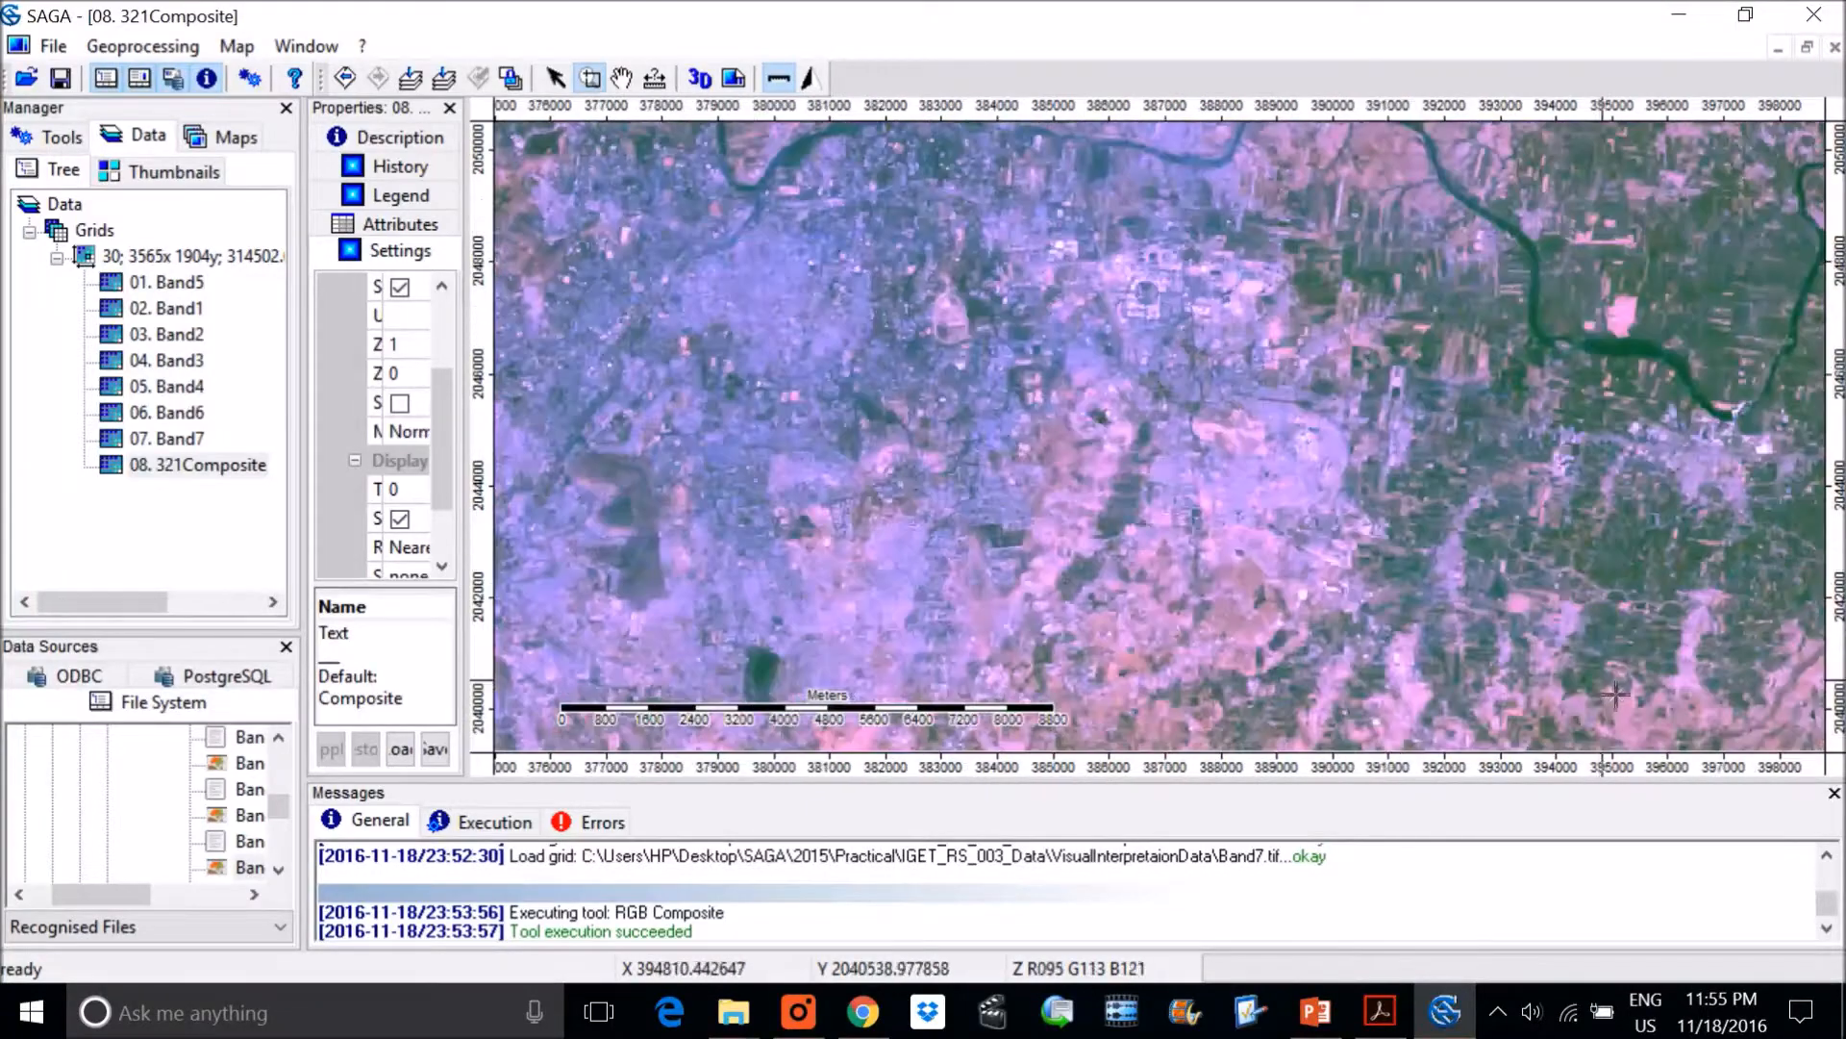
left_click_drag(784, 173, 1577, 540)
left_click_drag(626, 175, 1690, 651)
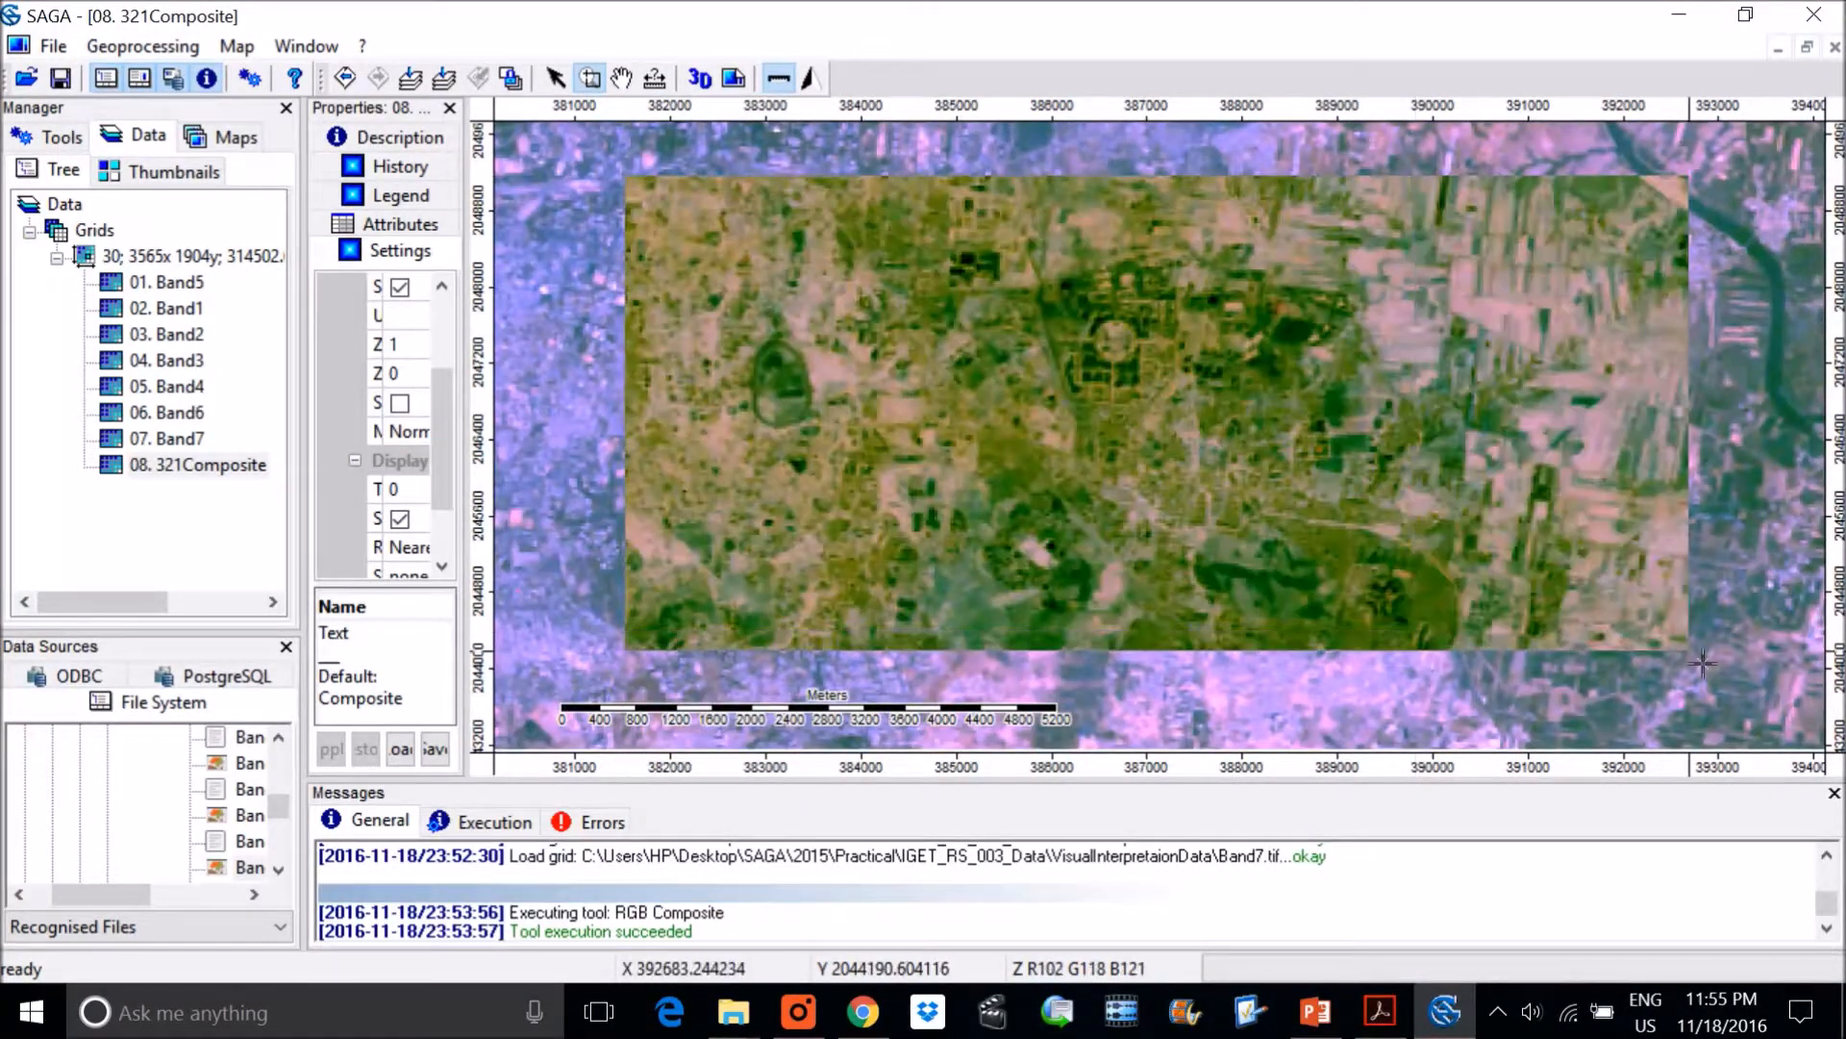
left_click_drag(1702, 663, 1702, 662)
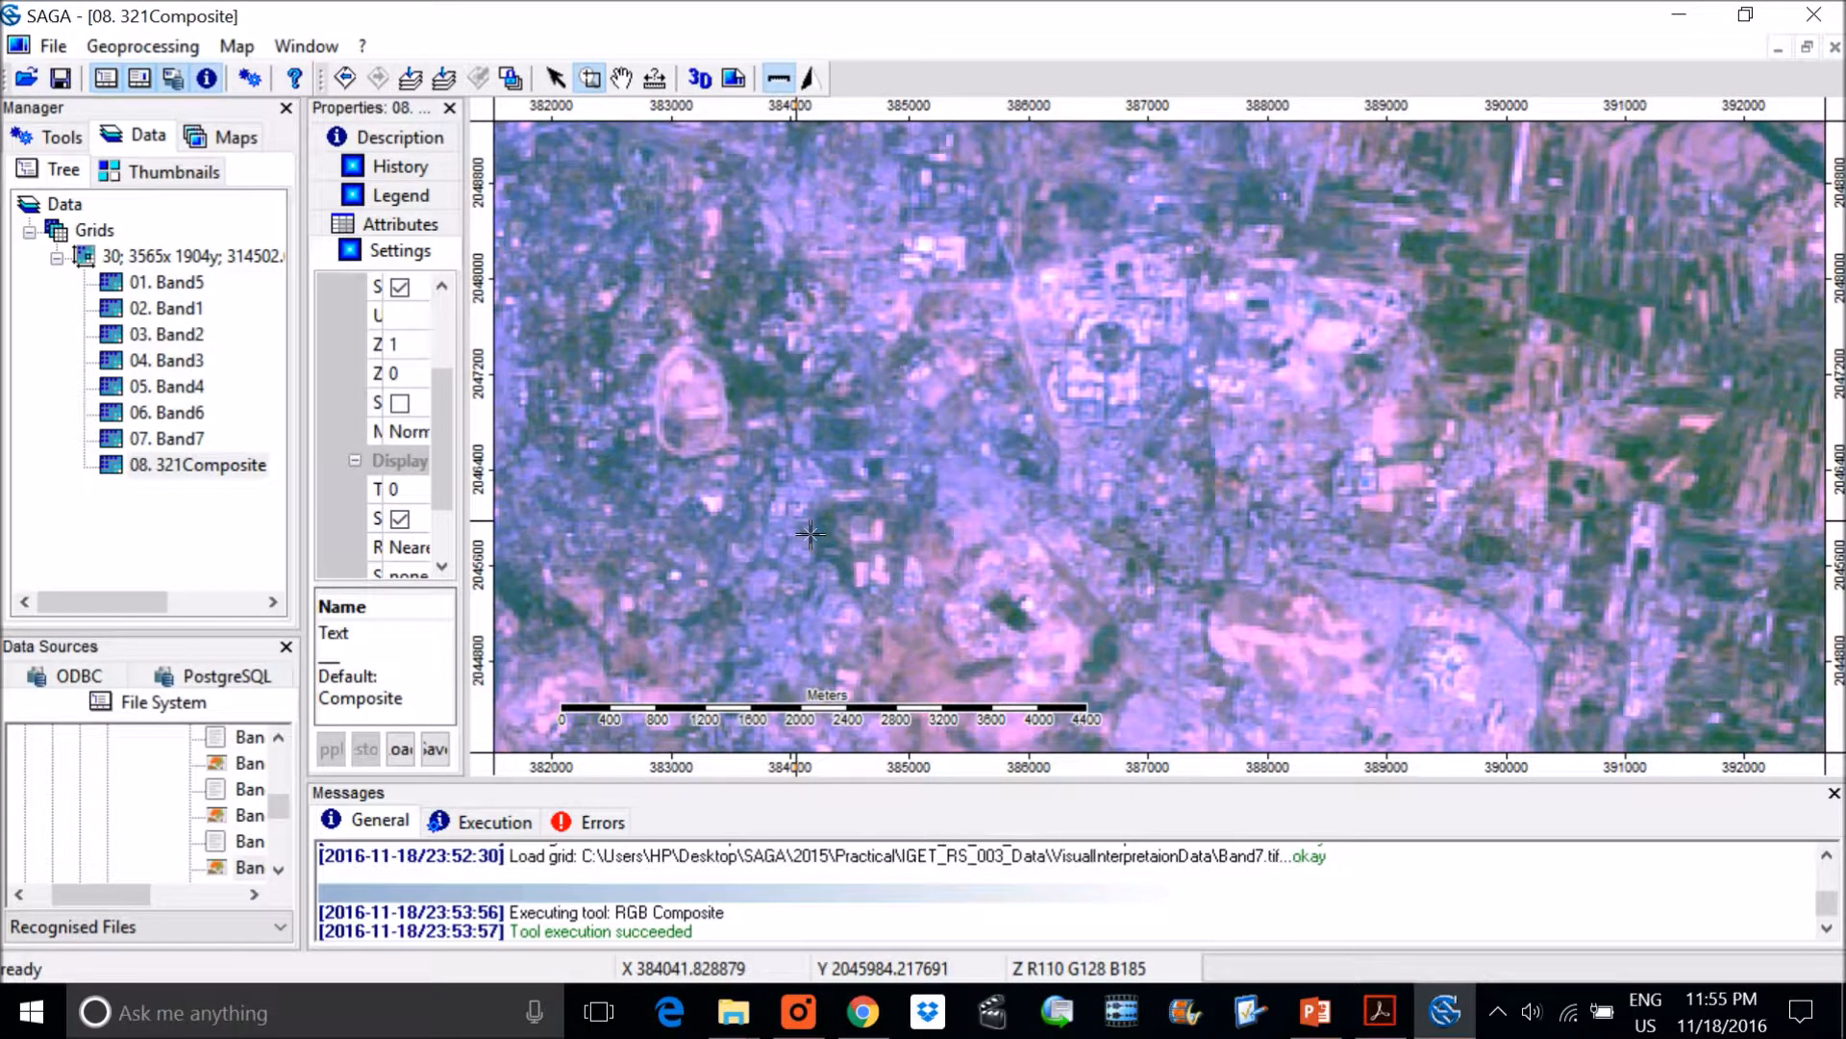
right_click(1068, 326)
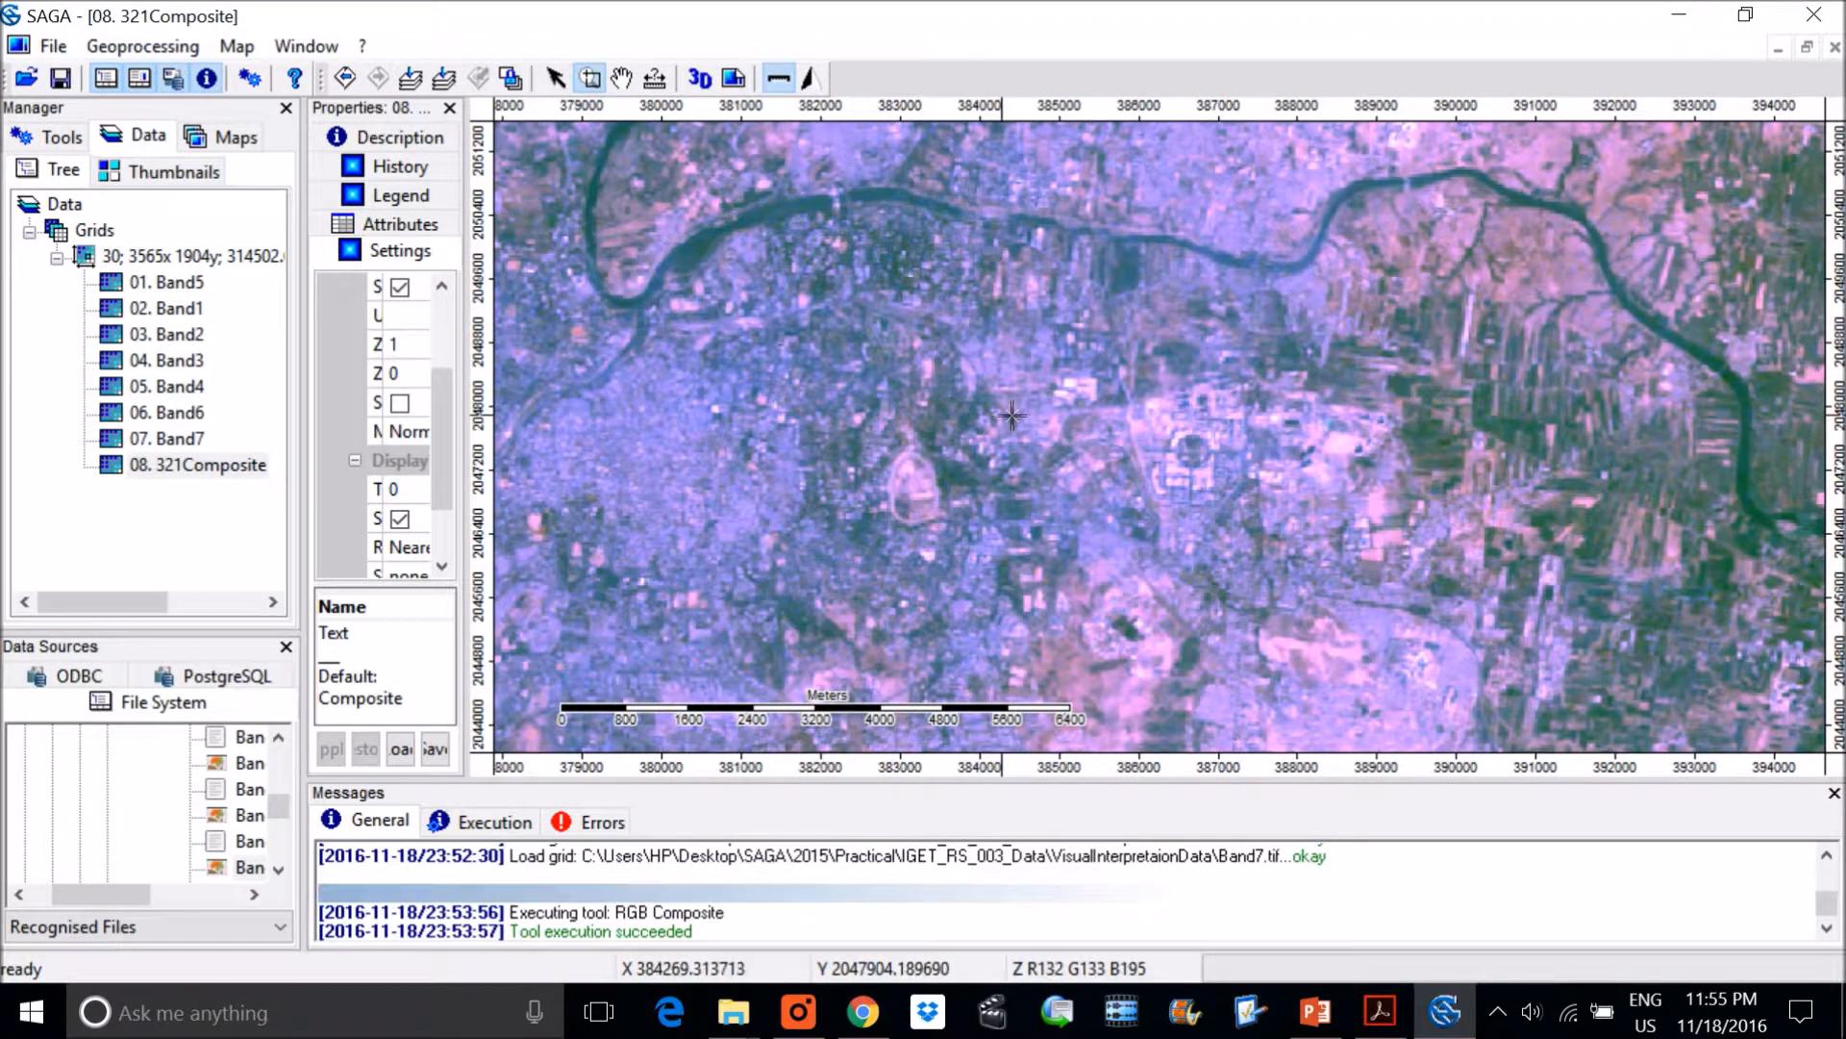
left_click_drag(1294, 215, 1825, 709)
left_click_drag(837, 159, 1766, 739)
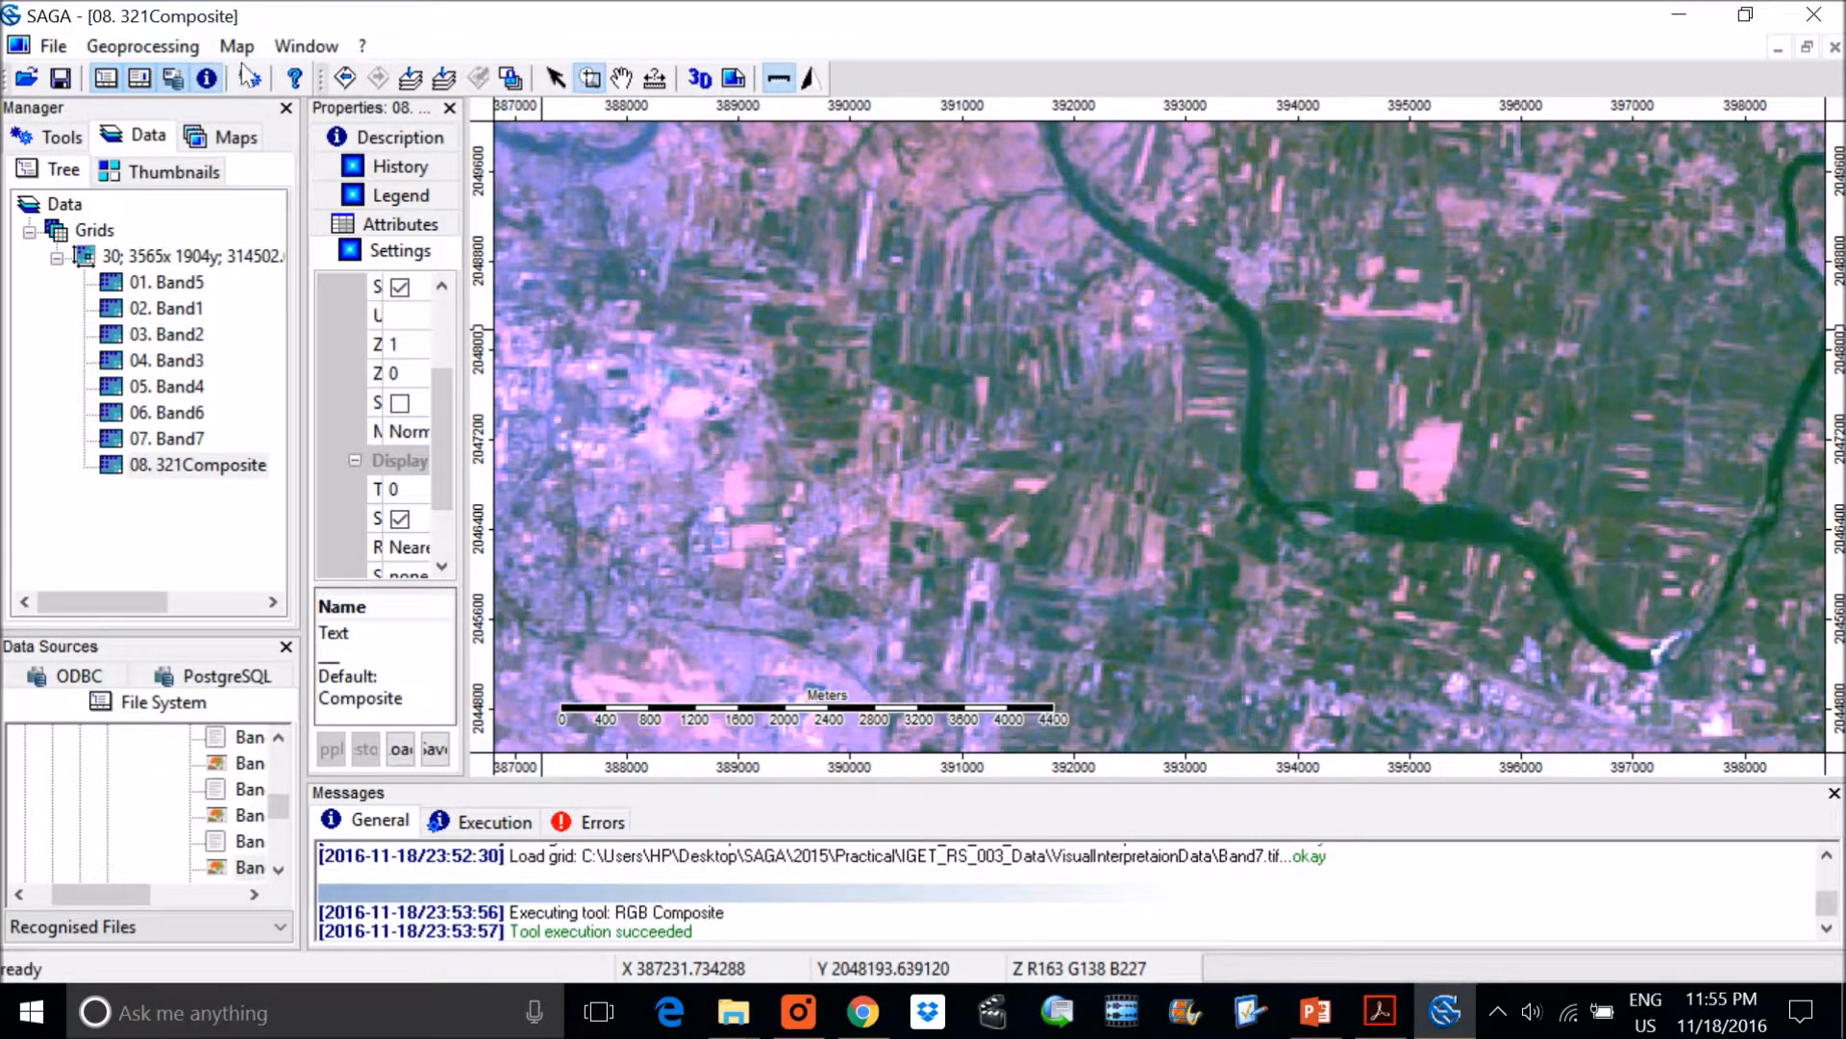
Run RGB Composite again with Band4 as red, Band3 as green and Band2 as blue, writing the output into the existing 321Composite grid
left_click(143, 46)
left_click(183, 111)
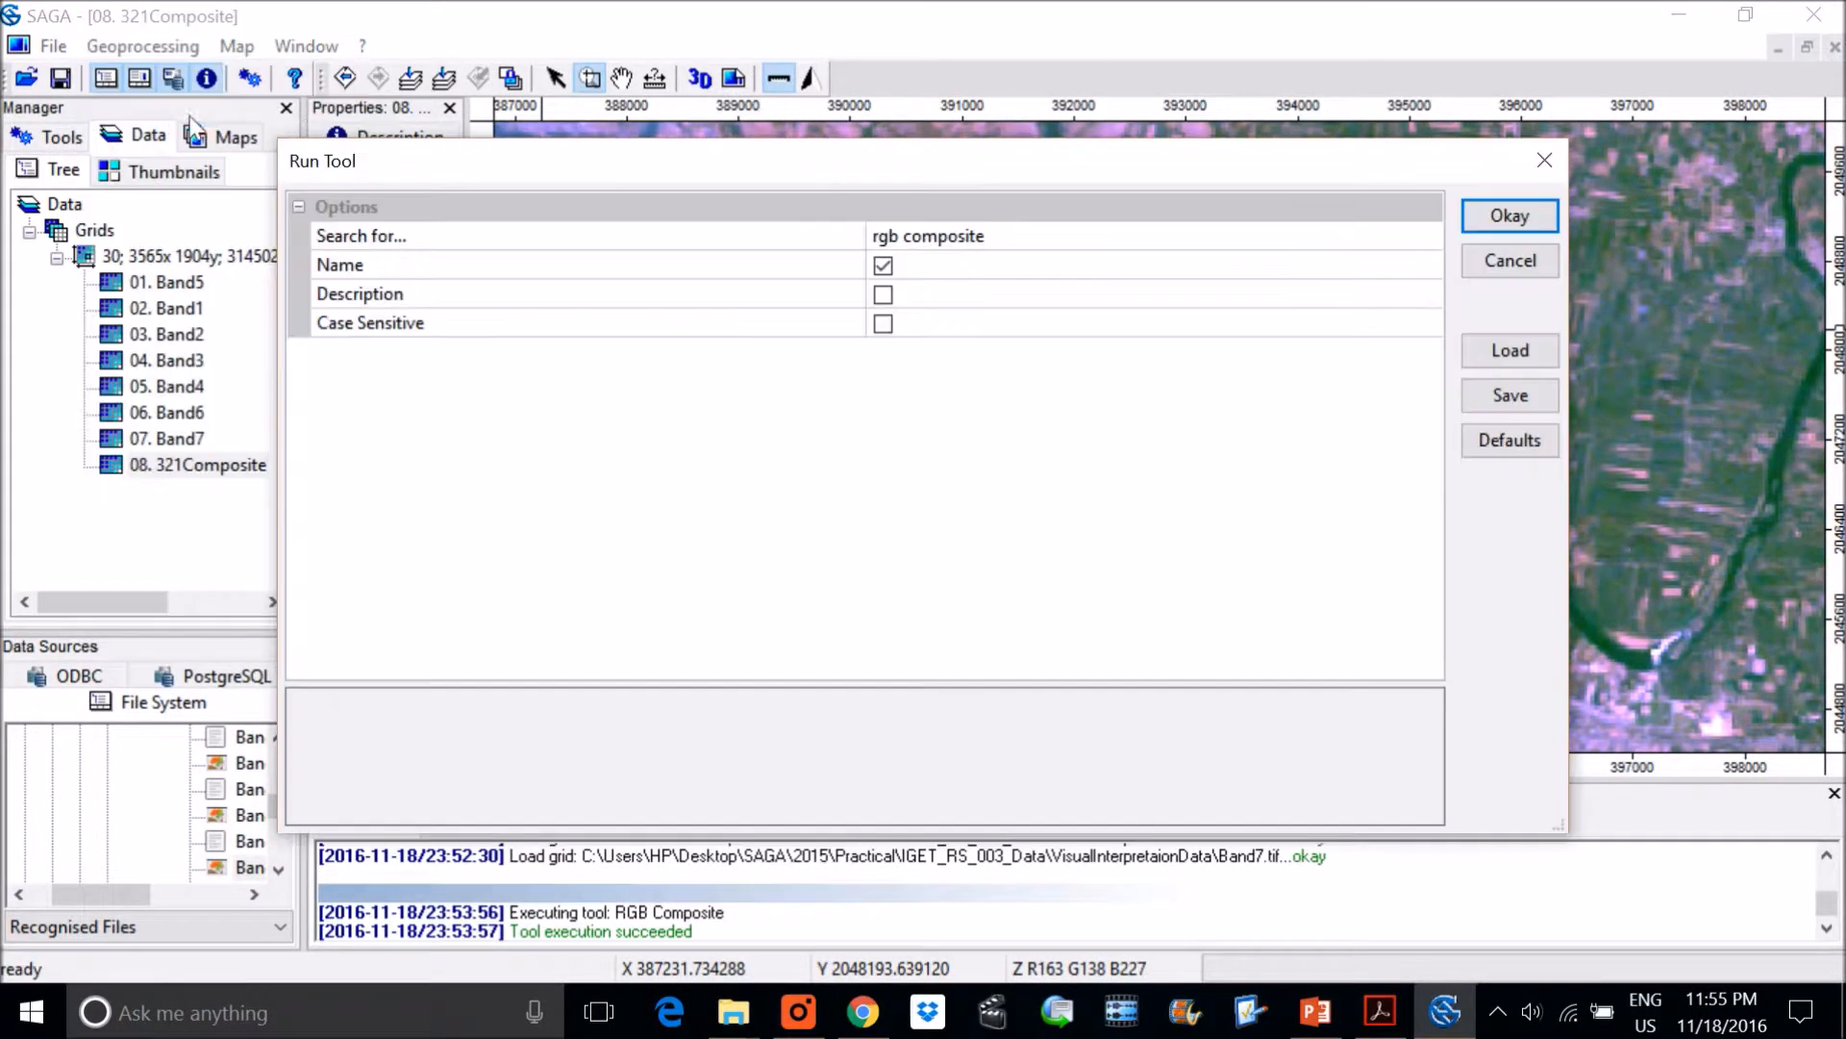
left_click(1537, 223)
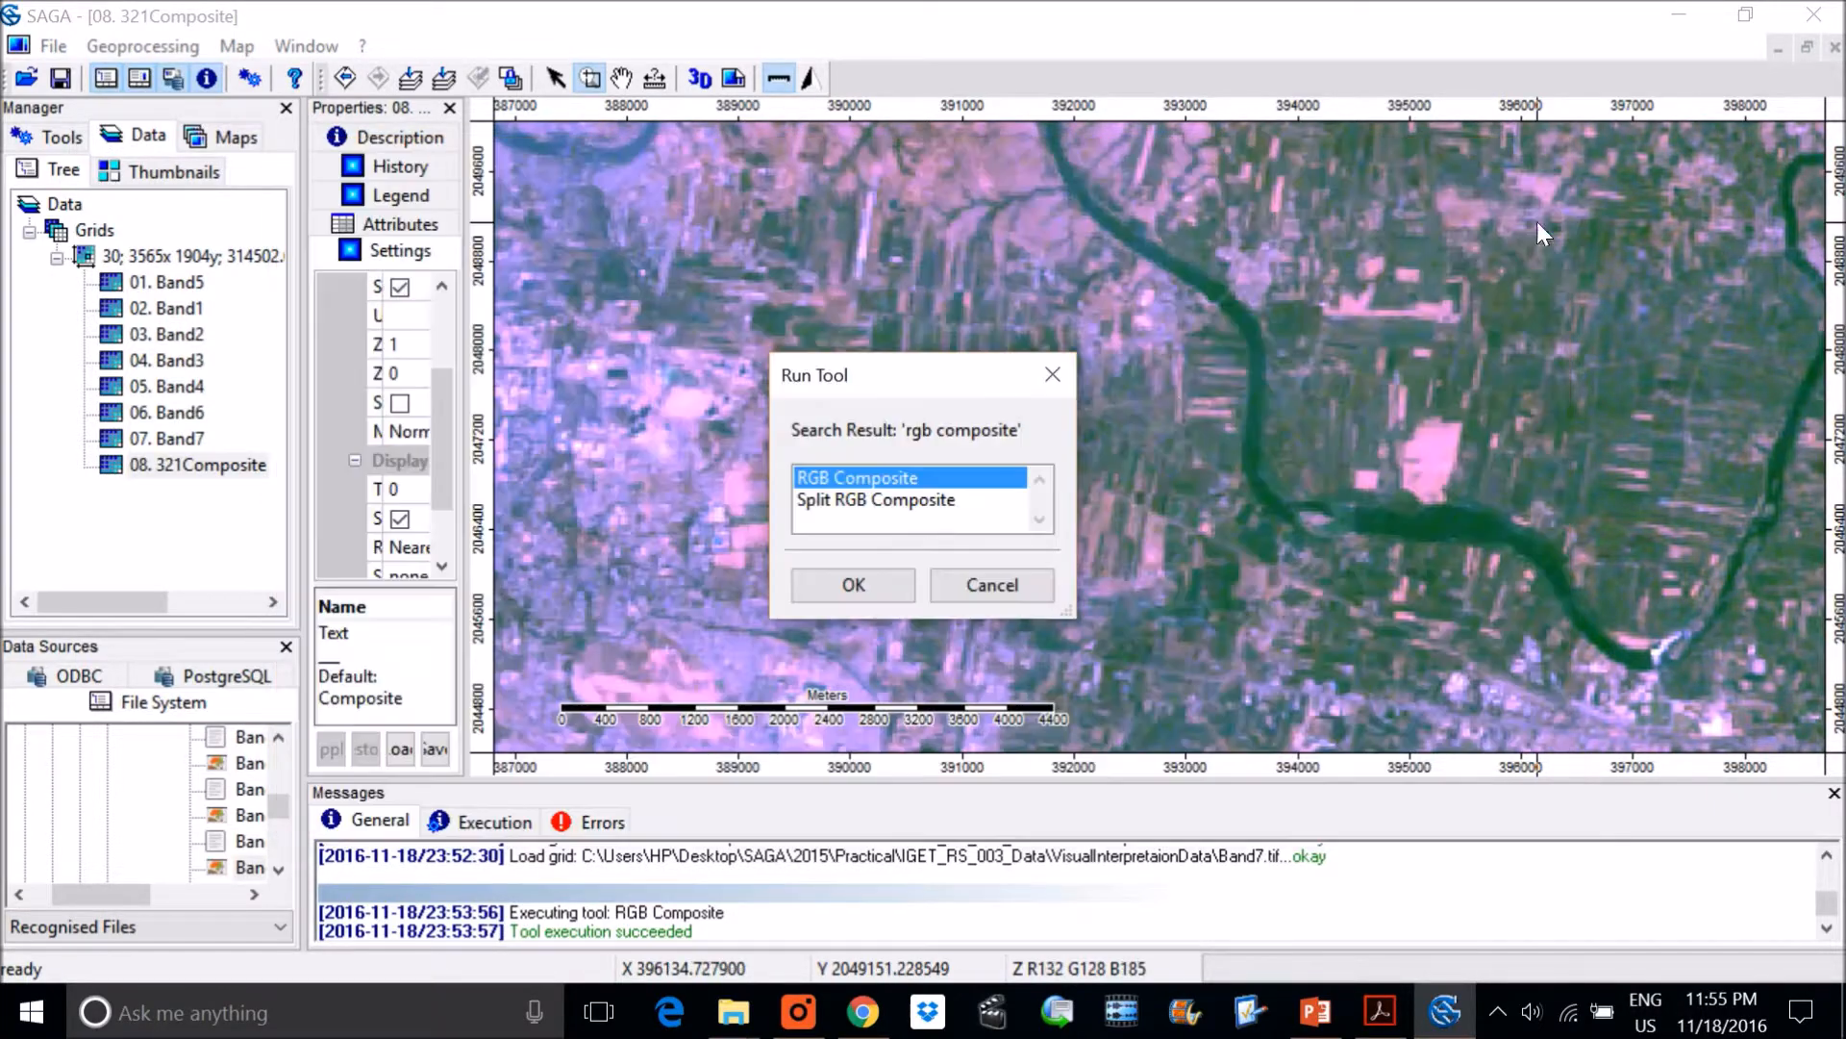
left_click(853, 584)
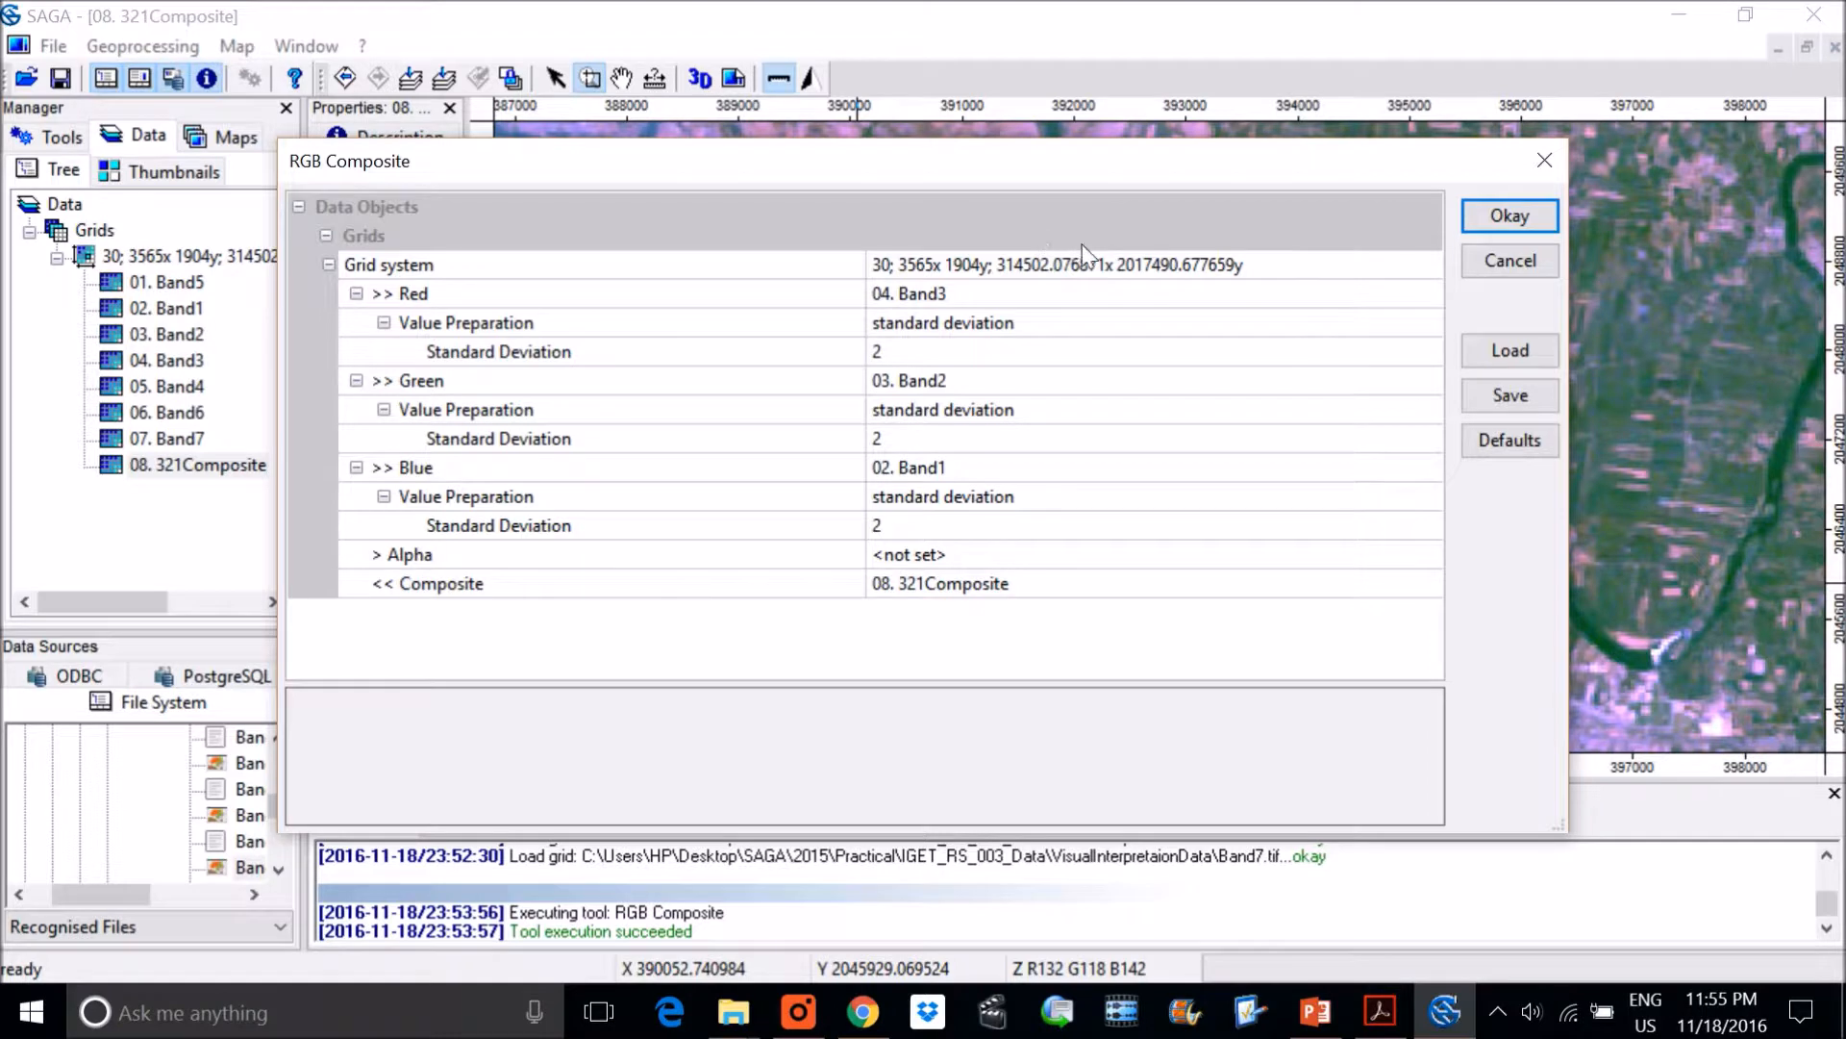
left_click(962, 300)
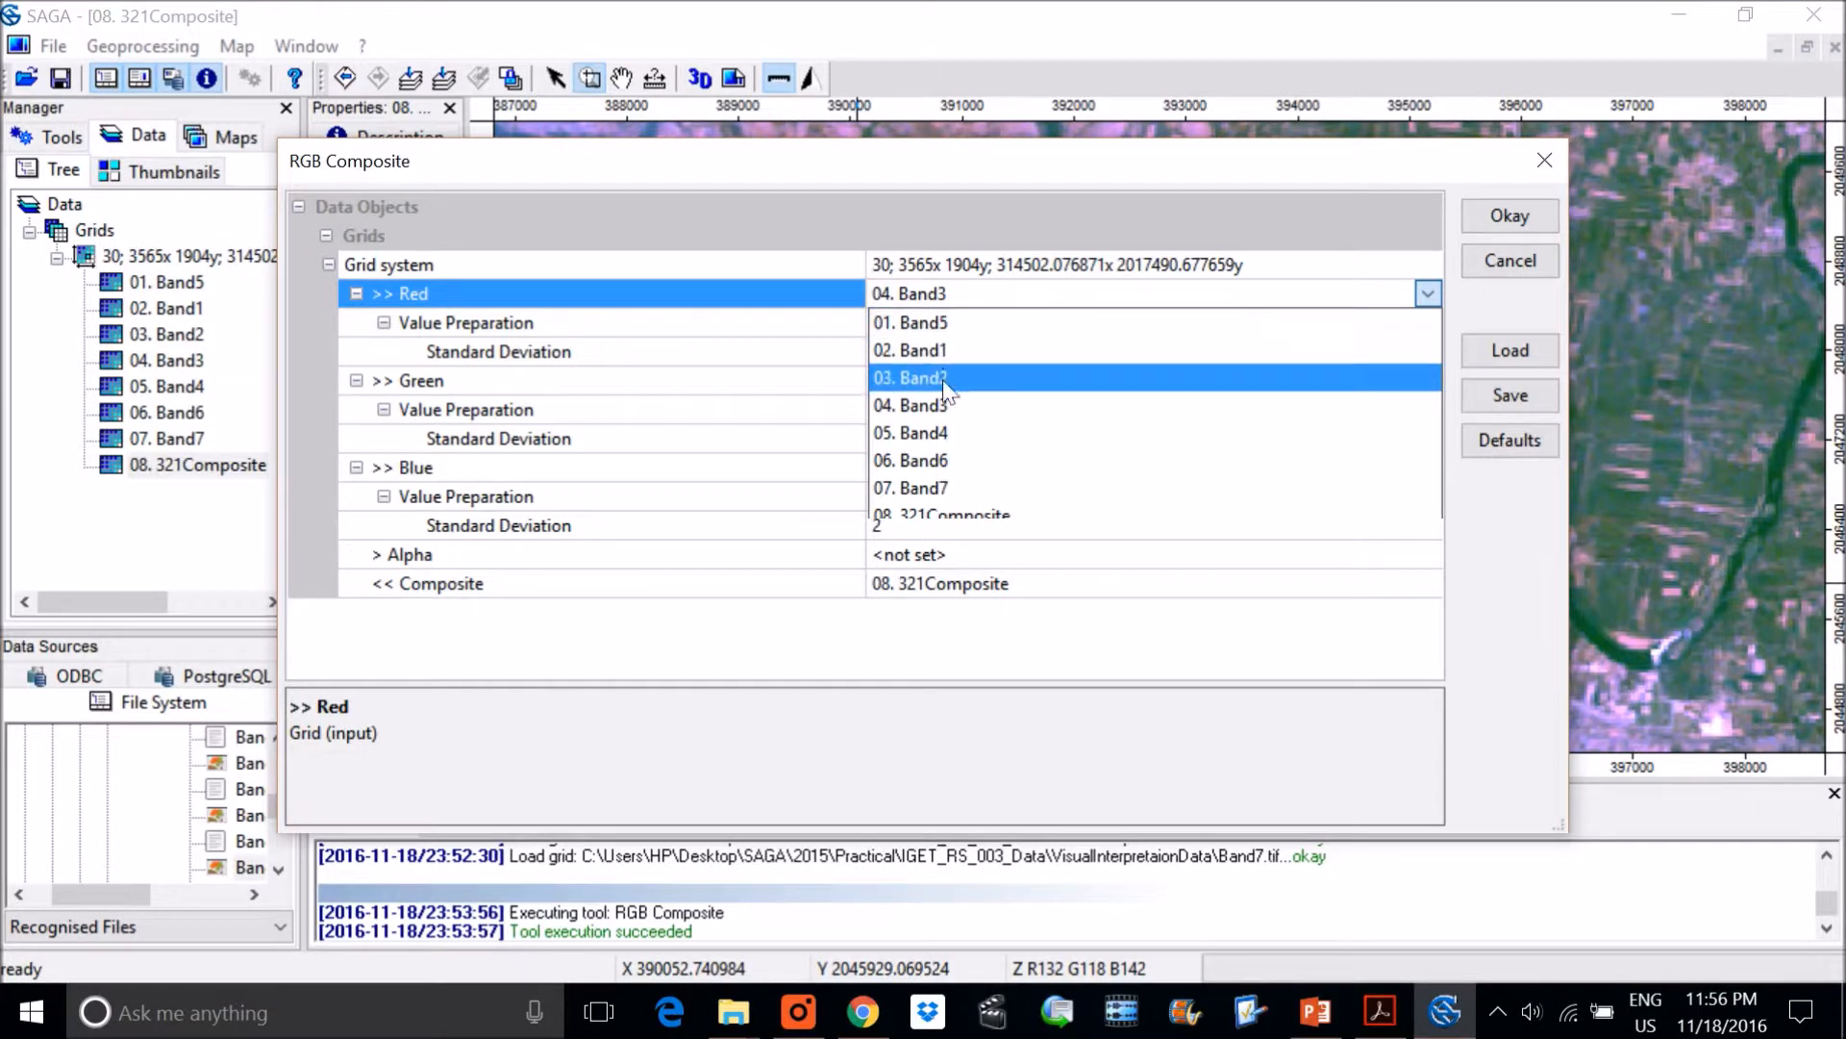
left_click(941, 428)
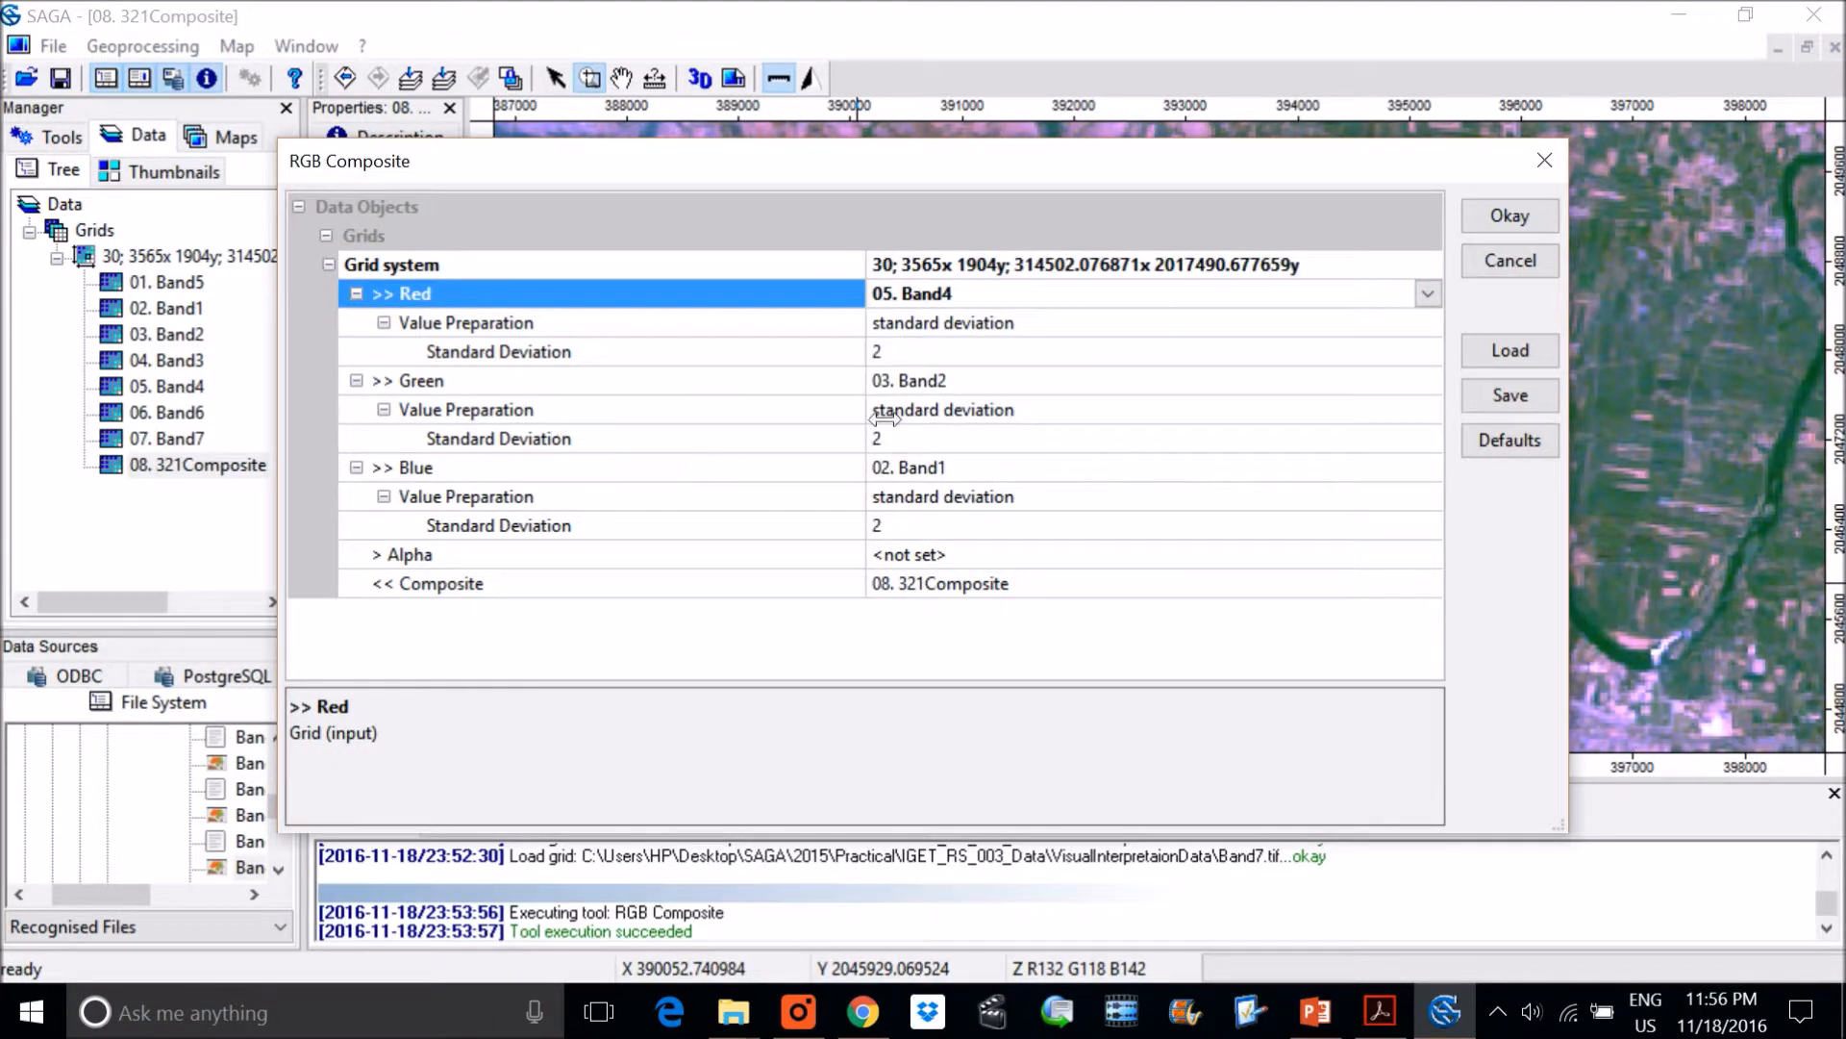
left_click(967, 382)
left_click(949, 491)
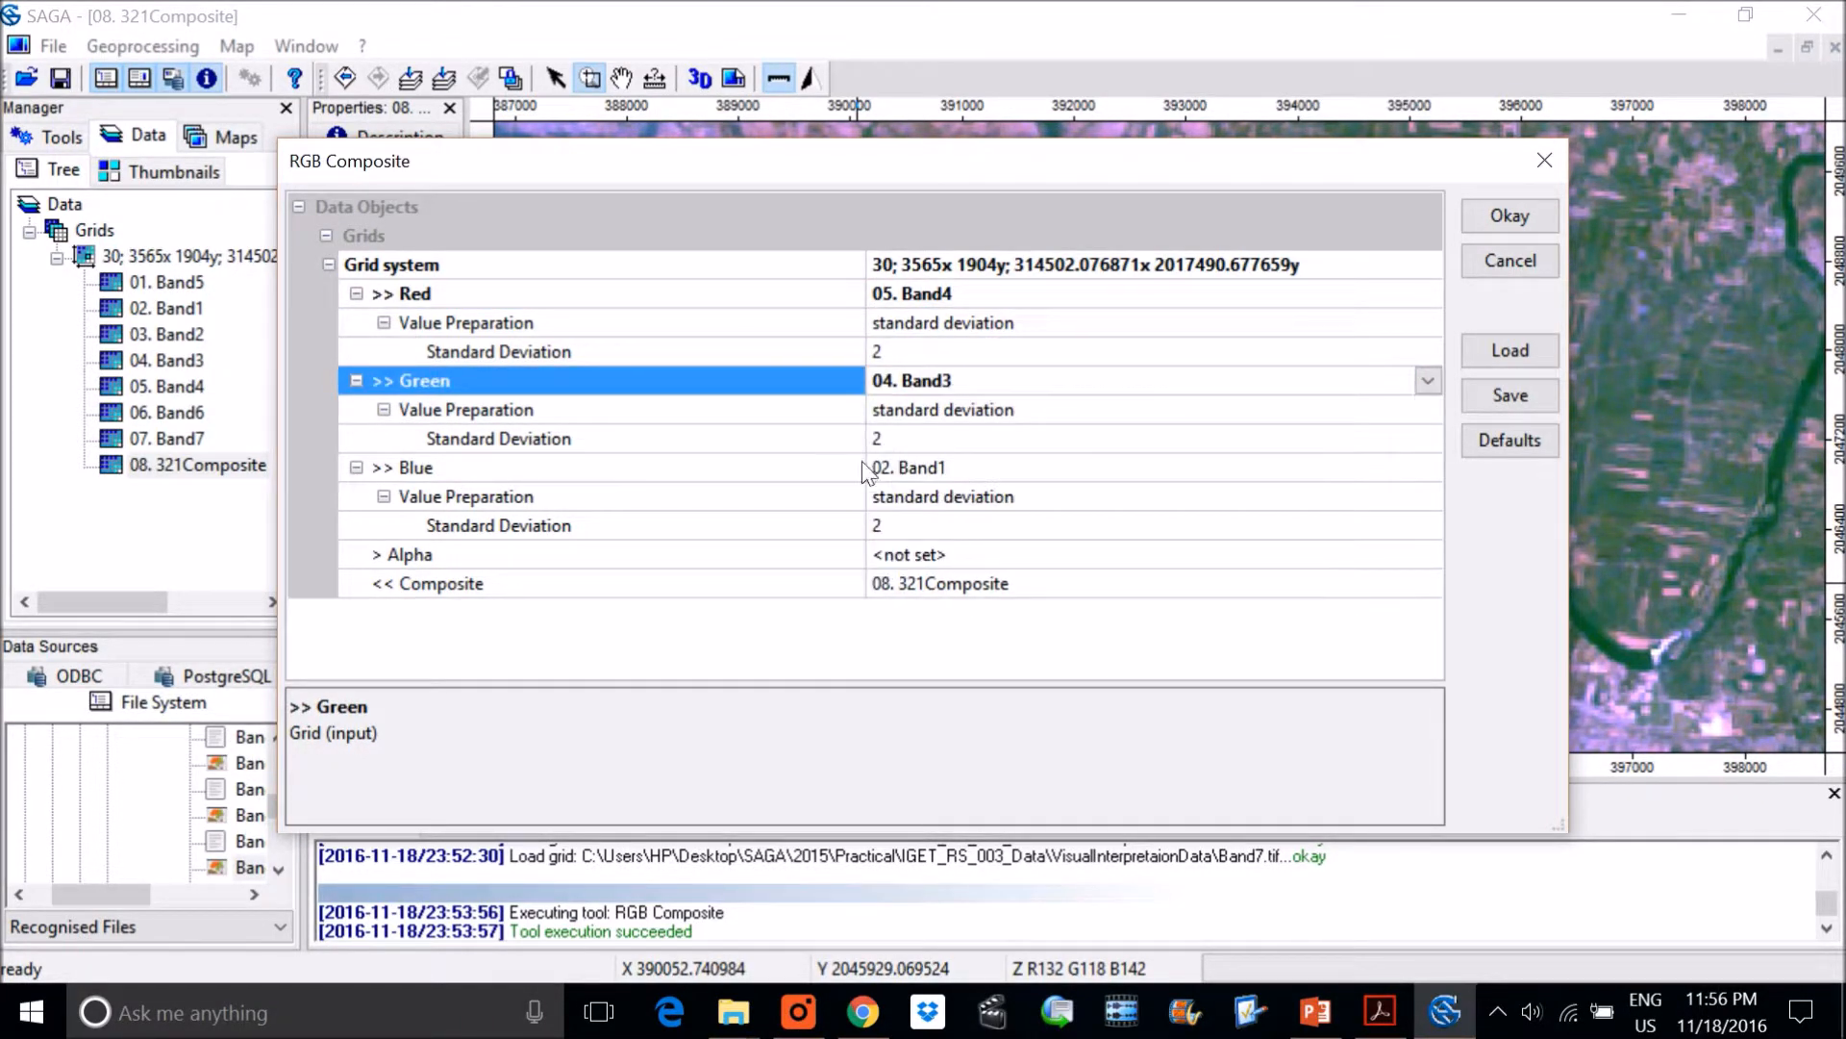
left_click(963, 467)
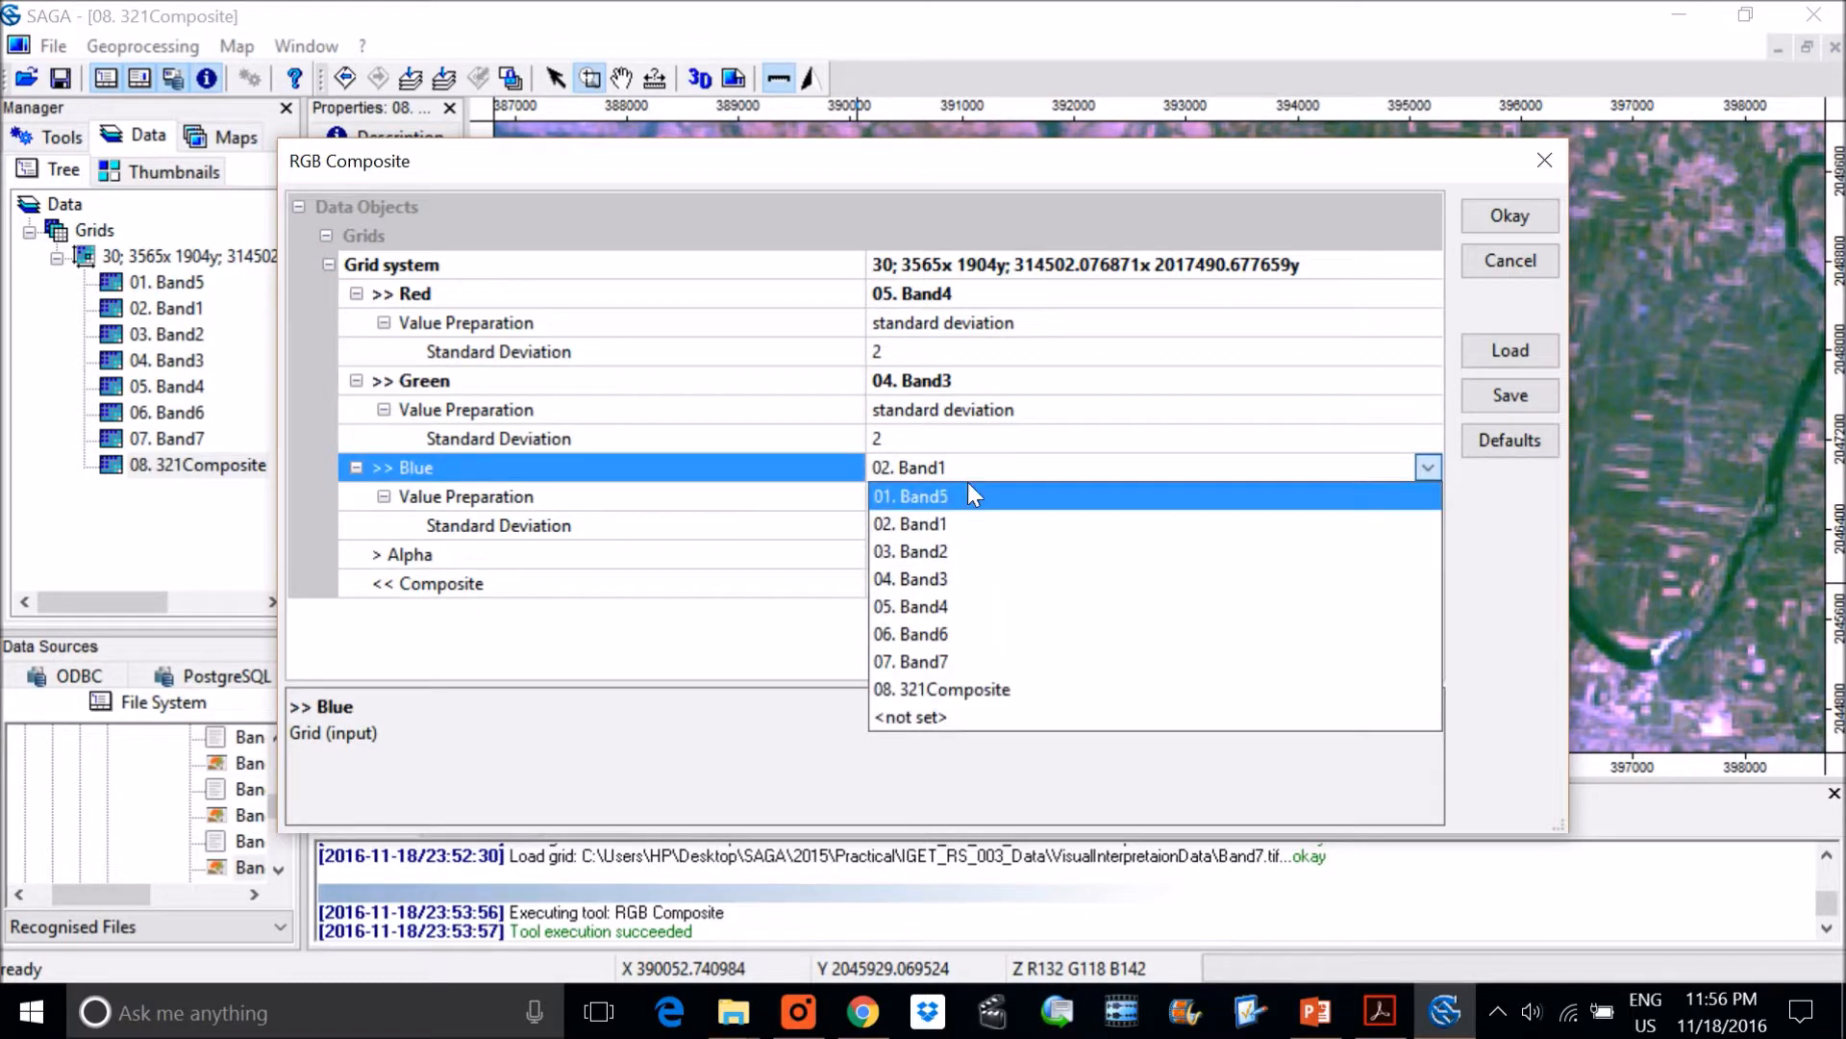
left_click(957, 551)
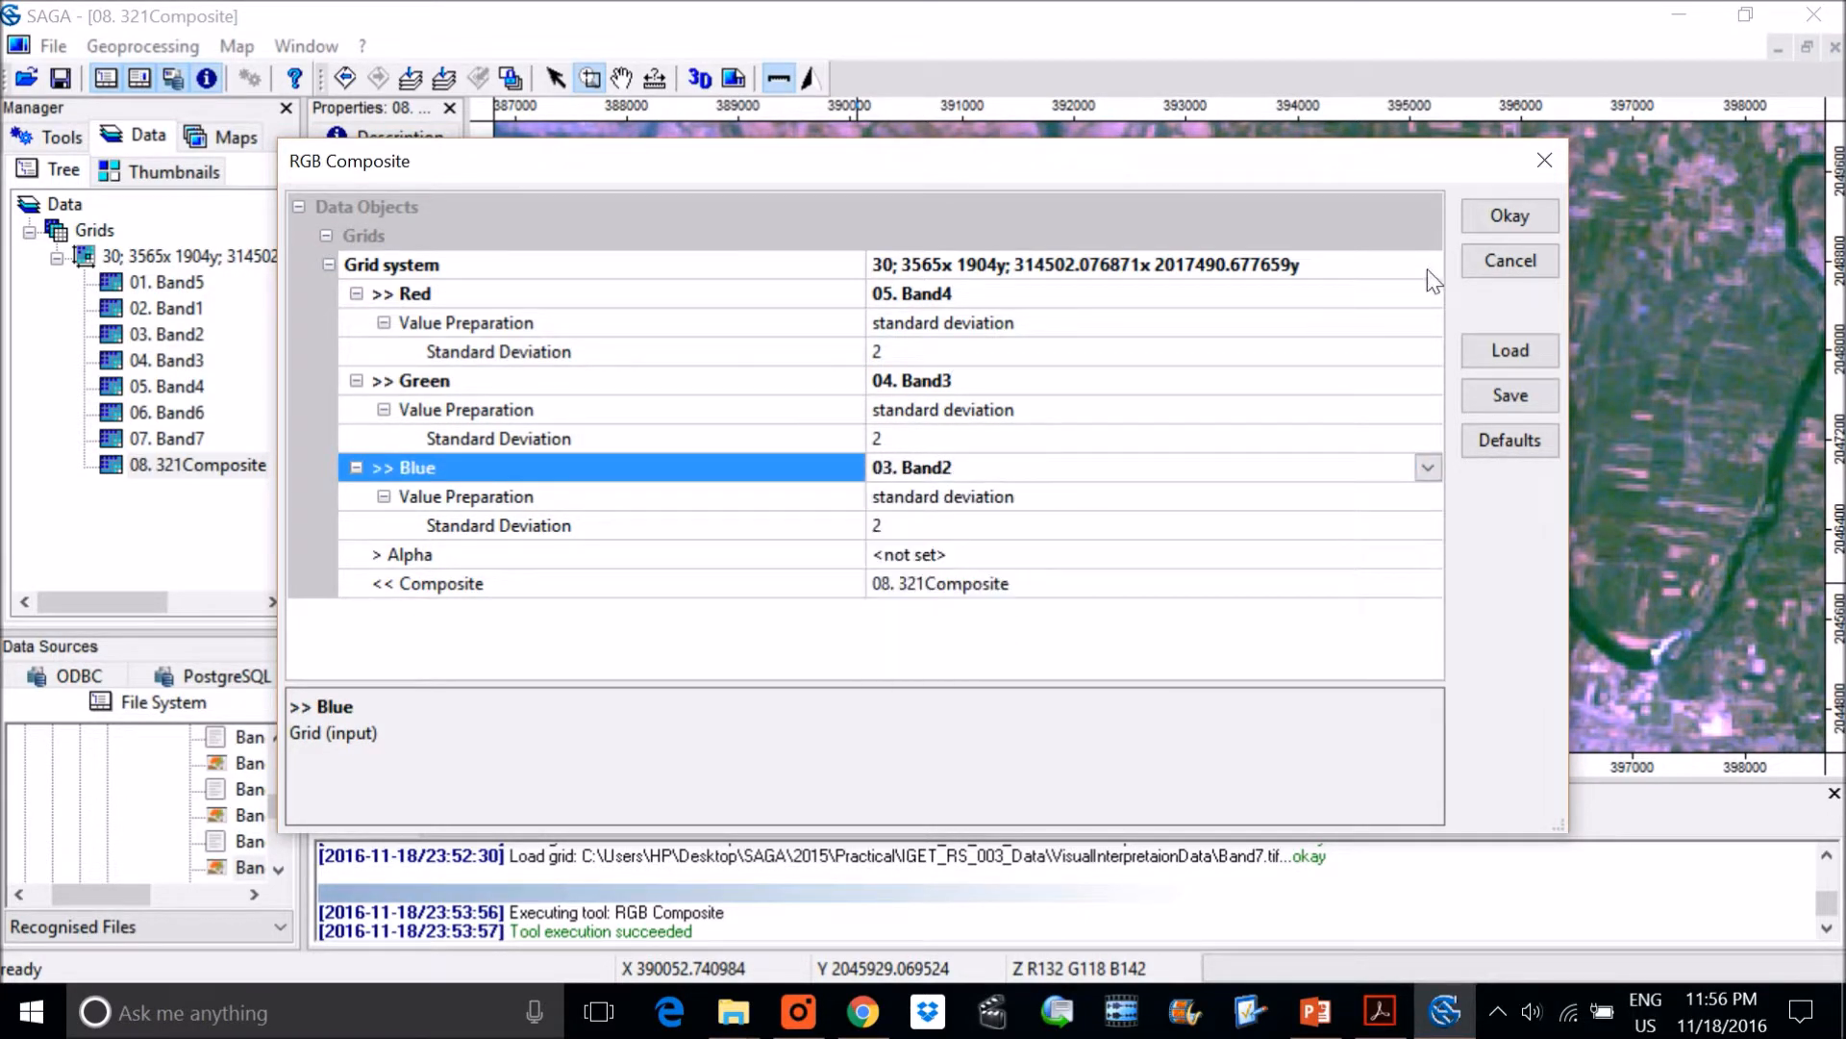
left_click(1498, 219)
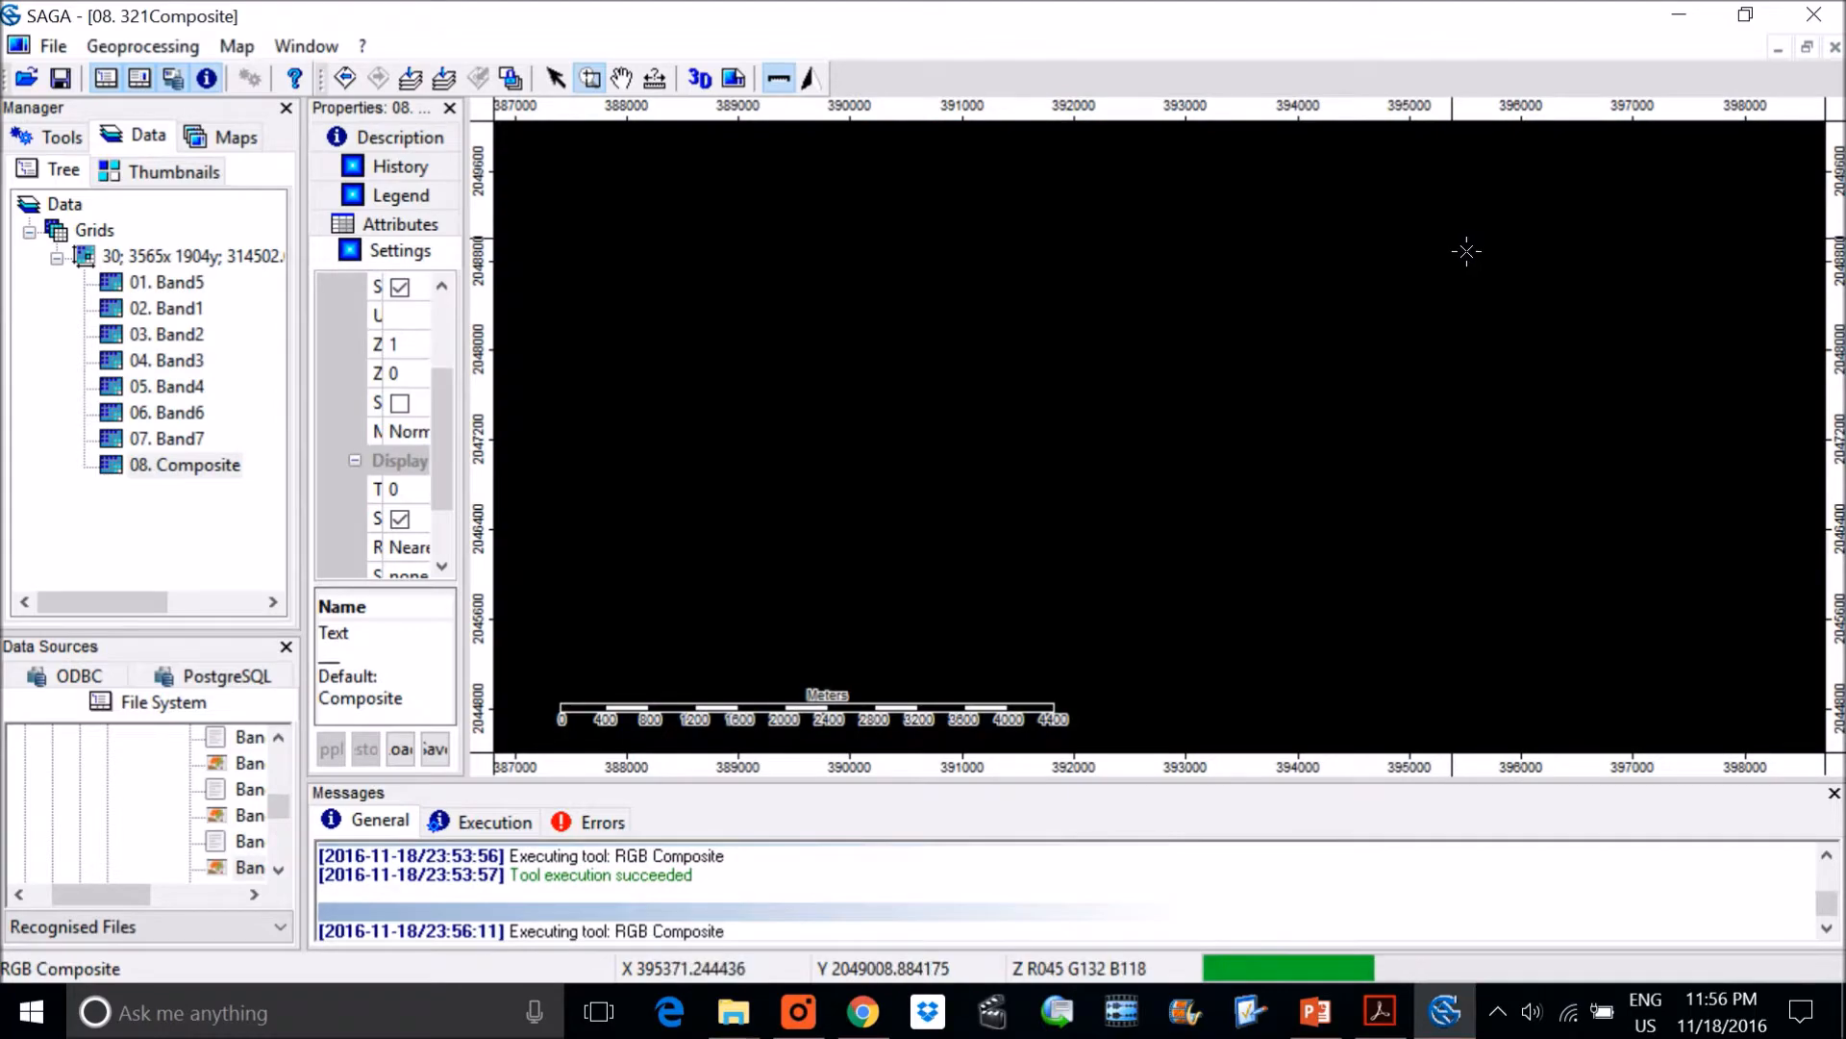
Examine the recomputed composite at full extent and close up, comparing the urban area, river, bright bare patch and surrounding fields
scroll(1091, 499, "down", 5)
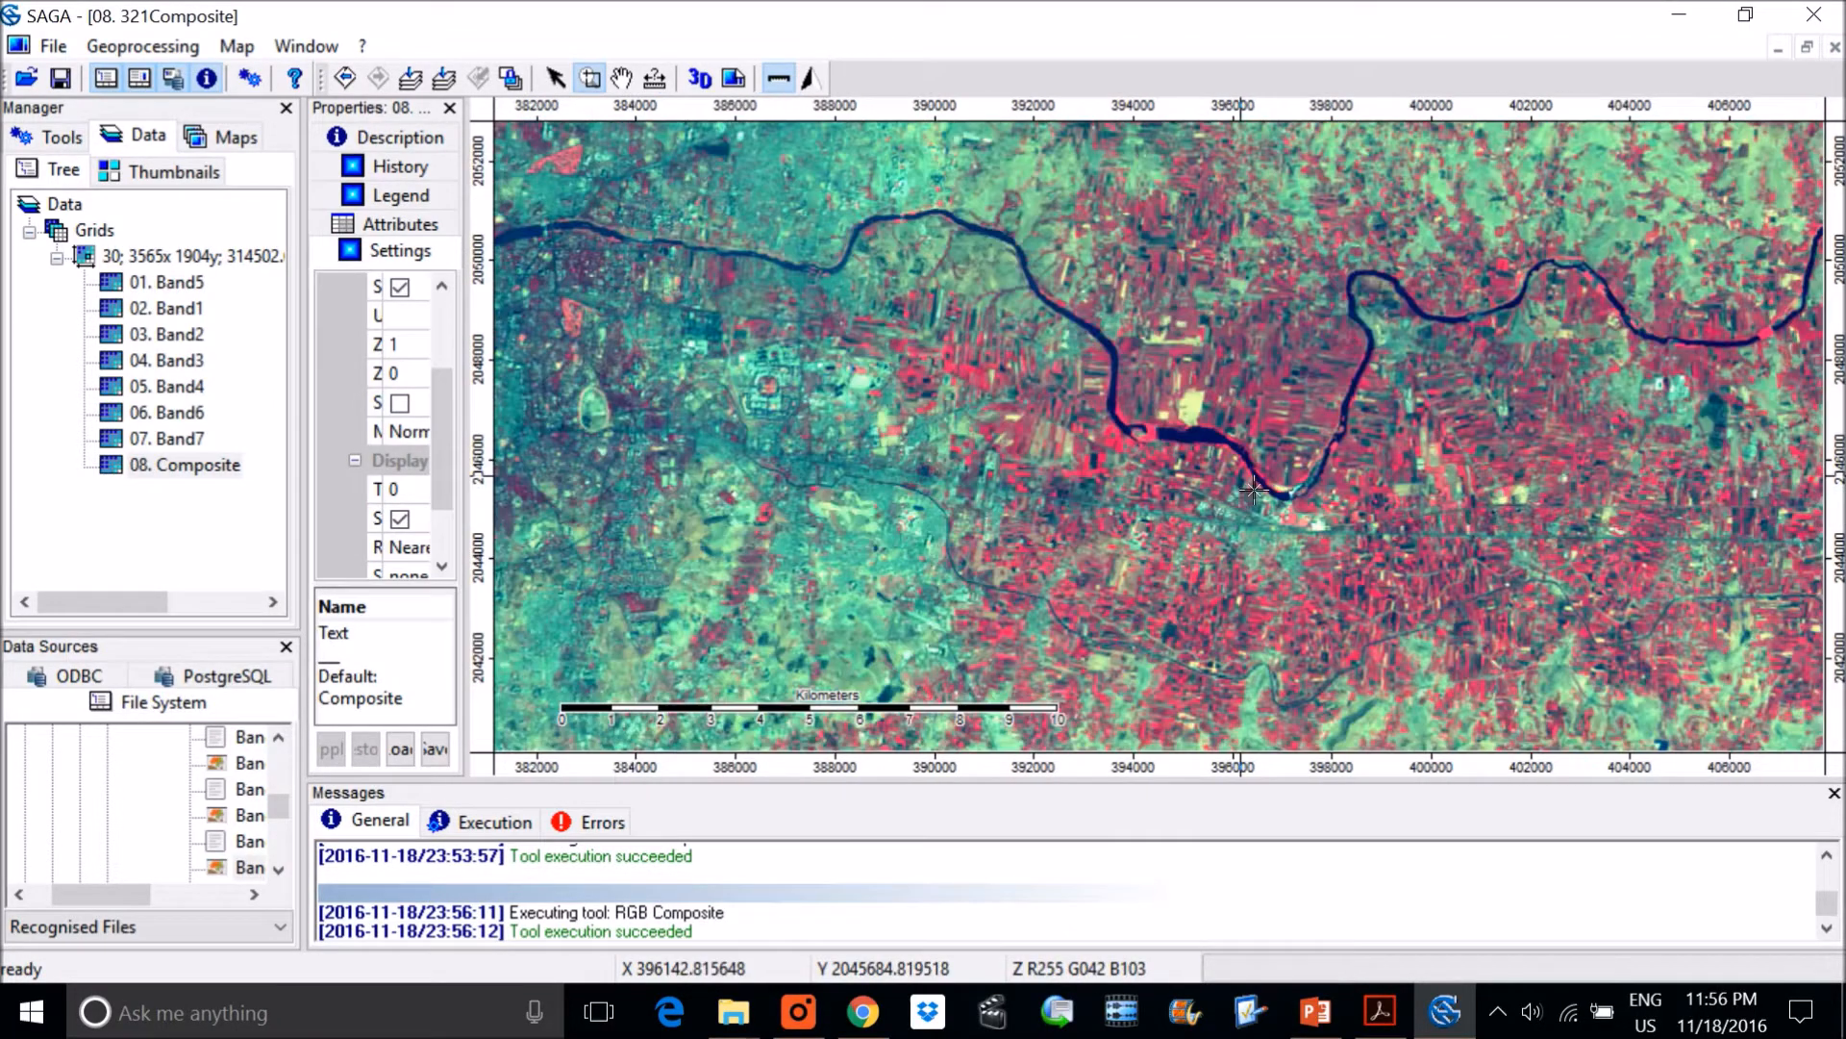
scroll(1254, 491, "down", 1)
scroll(1106, 452, "up", 1)
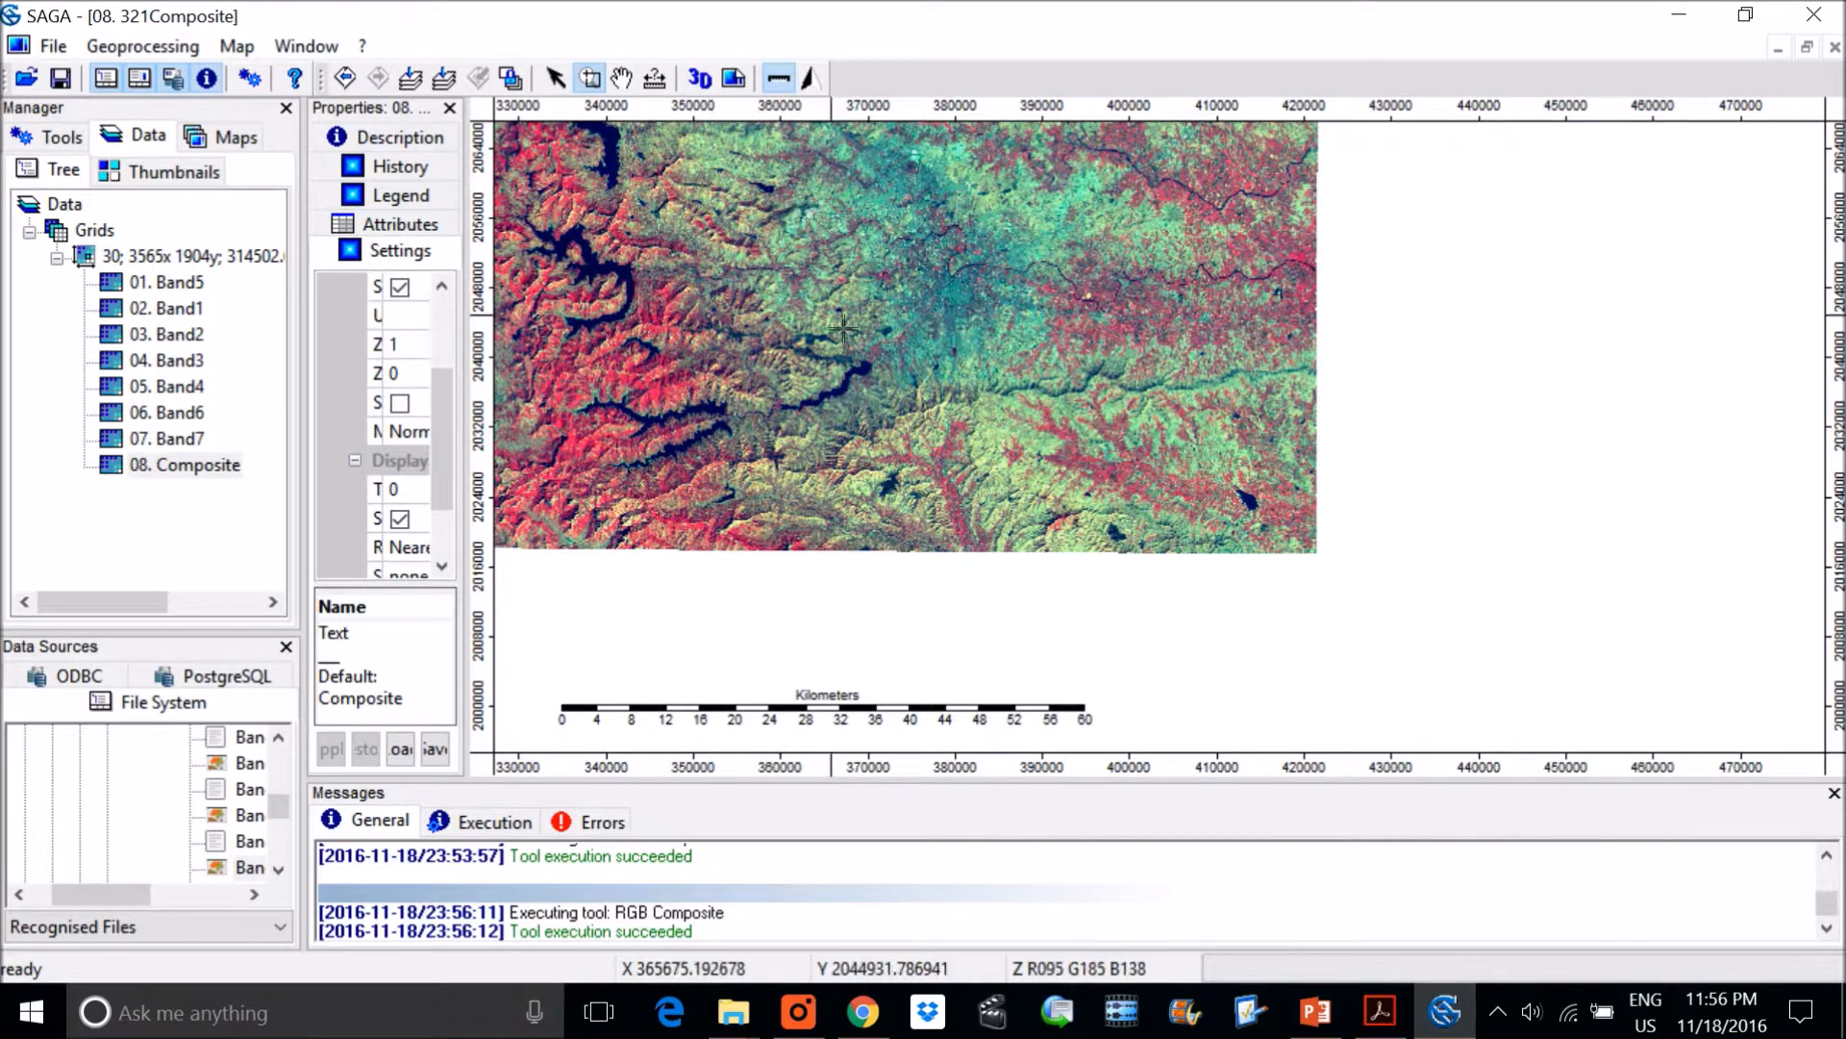
scroll(918, 327, "down", 1)
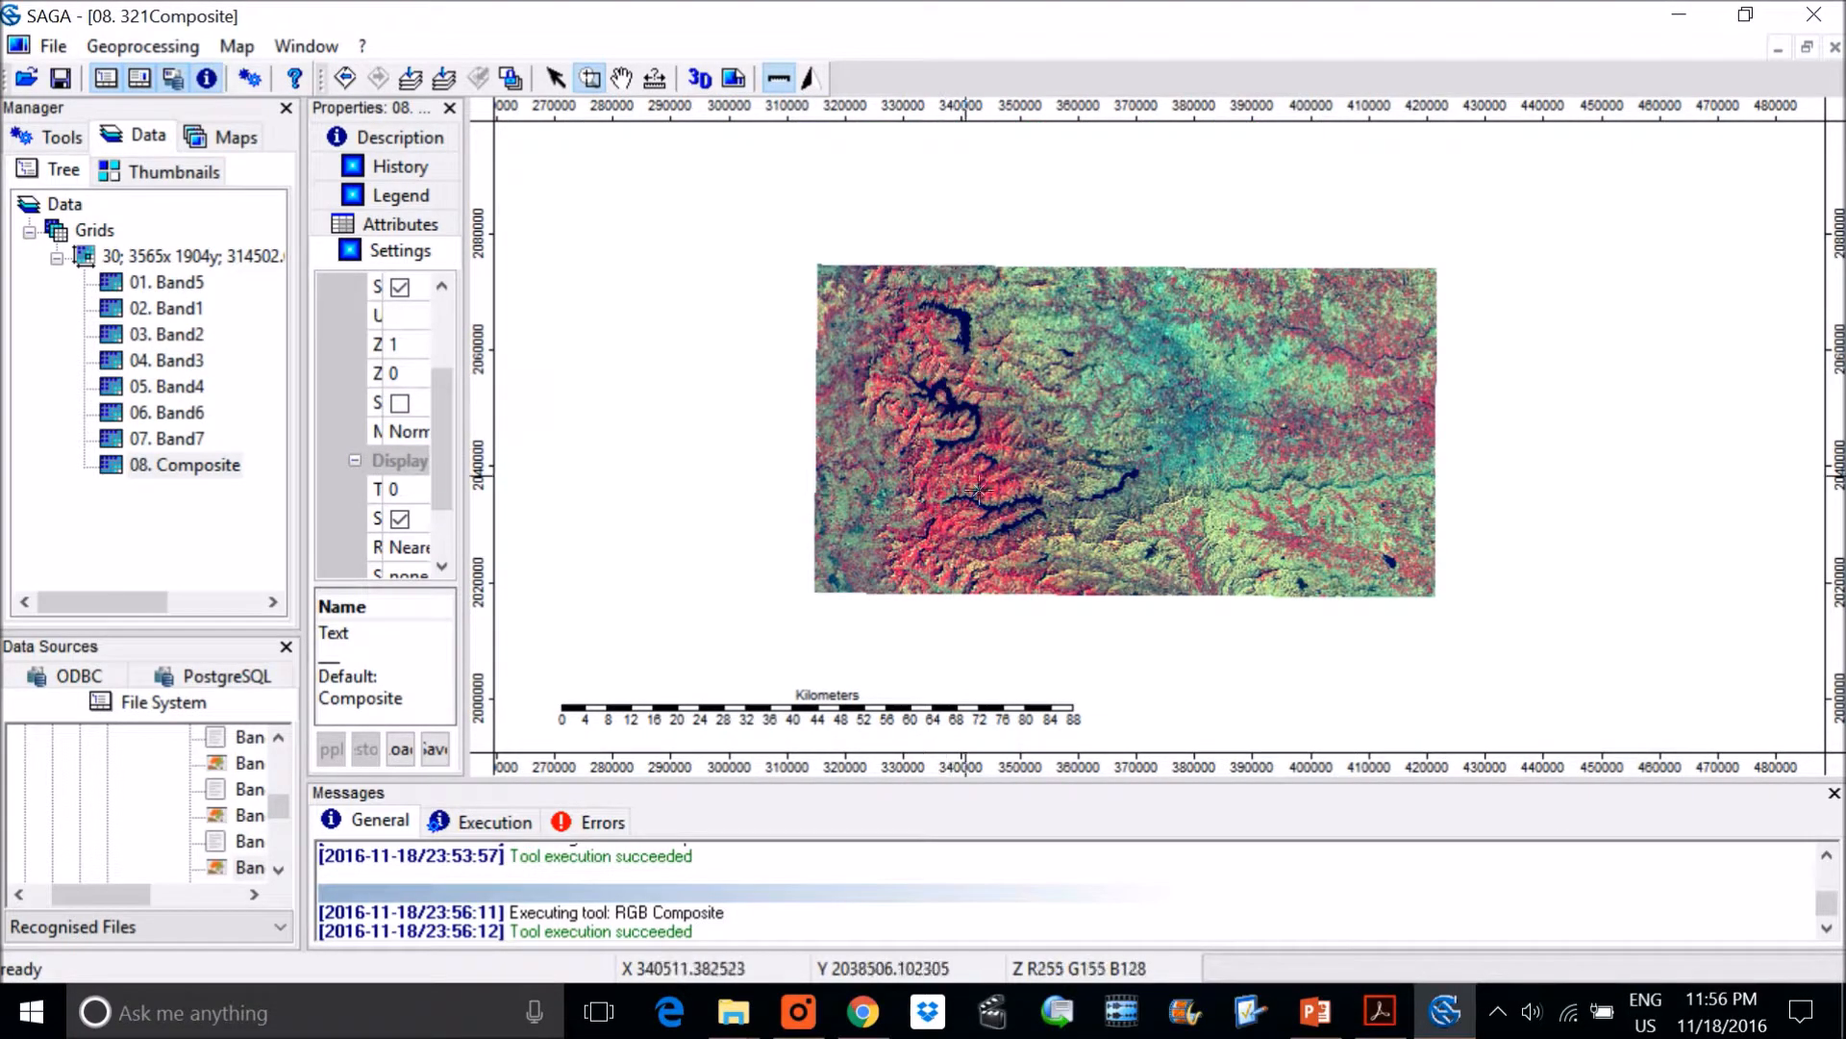
left_click_drag(1018, 271, 1410, 608)
left_click_drag(870, 220, 1479, 649)
left_click_drag(864, 235, 1702, 646)
left_click_drag(915, 232, 1540, 592)
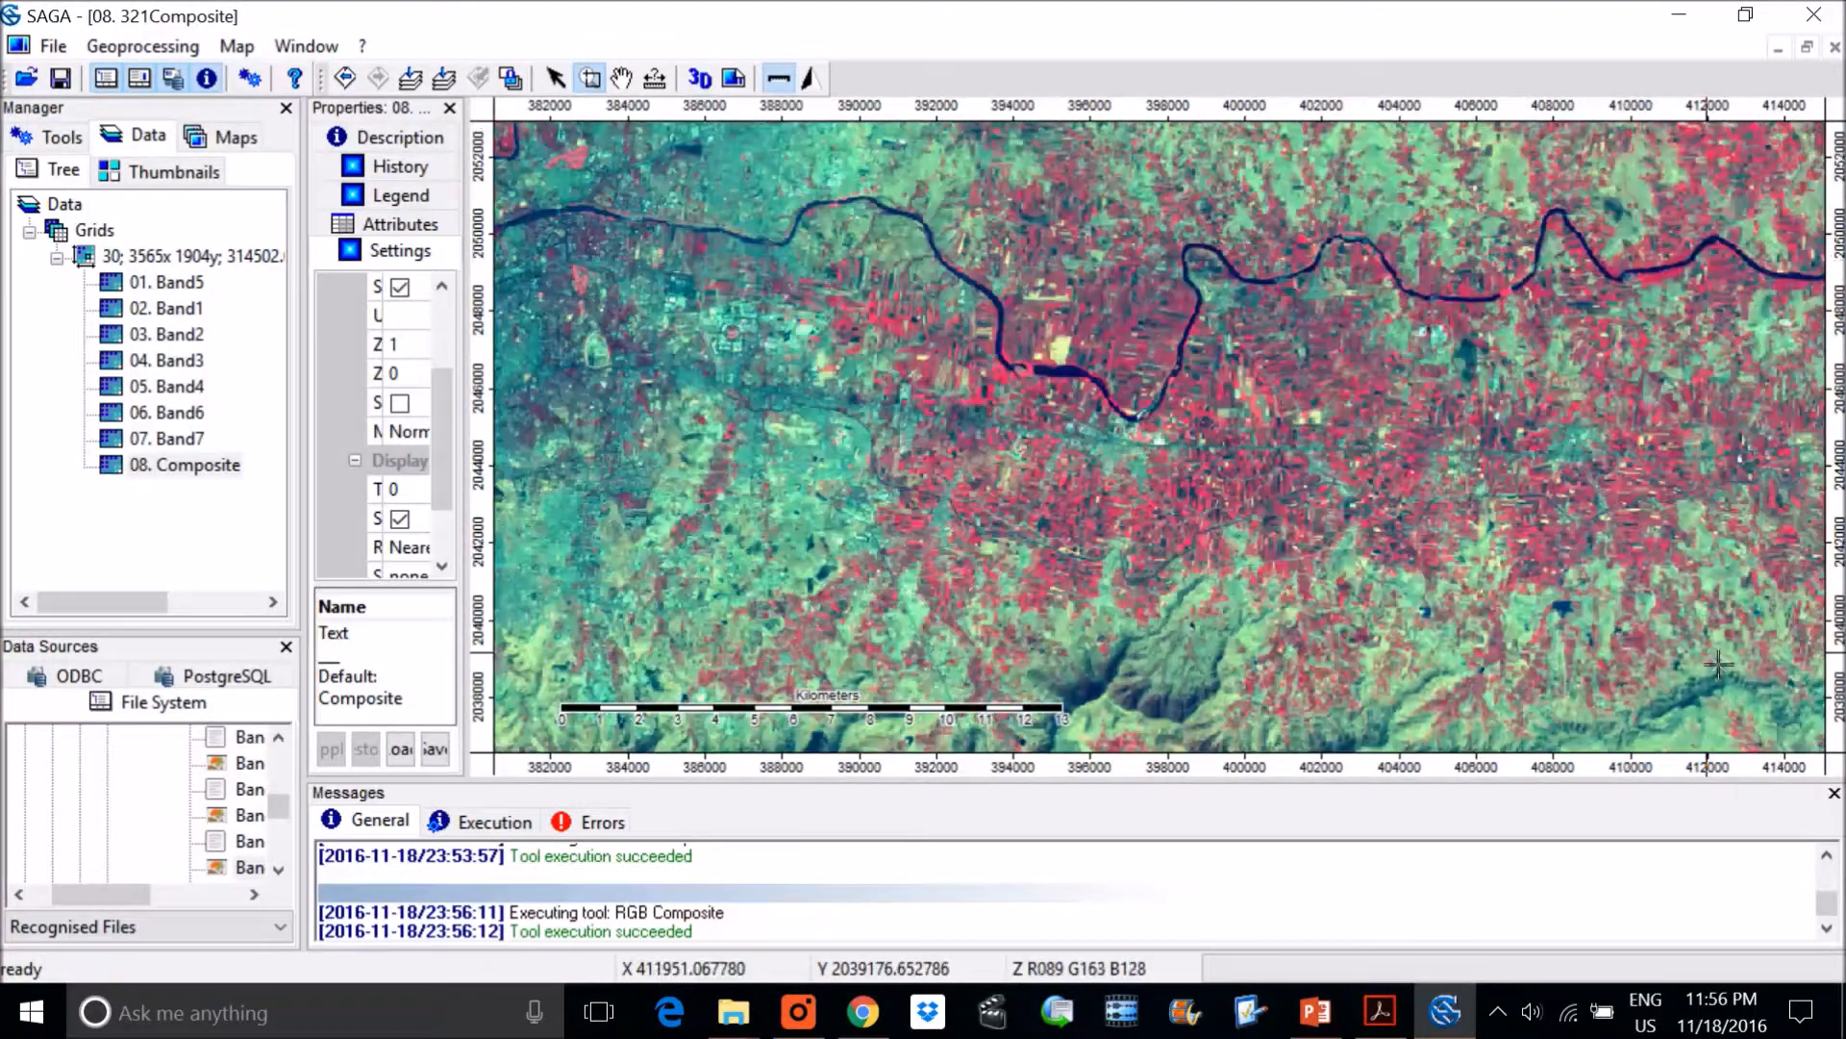
left_click_drag(868, 203, 1672, 709)
left_click_drag(768, 223, 1647, 636)
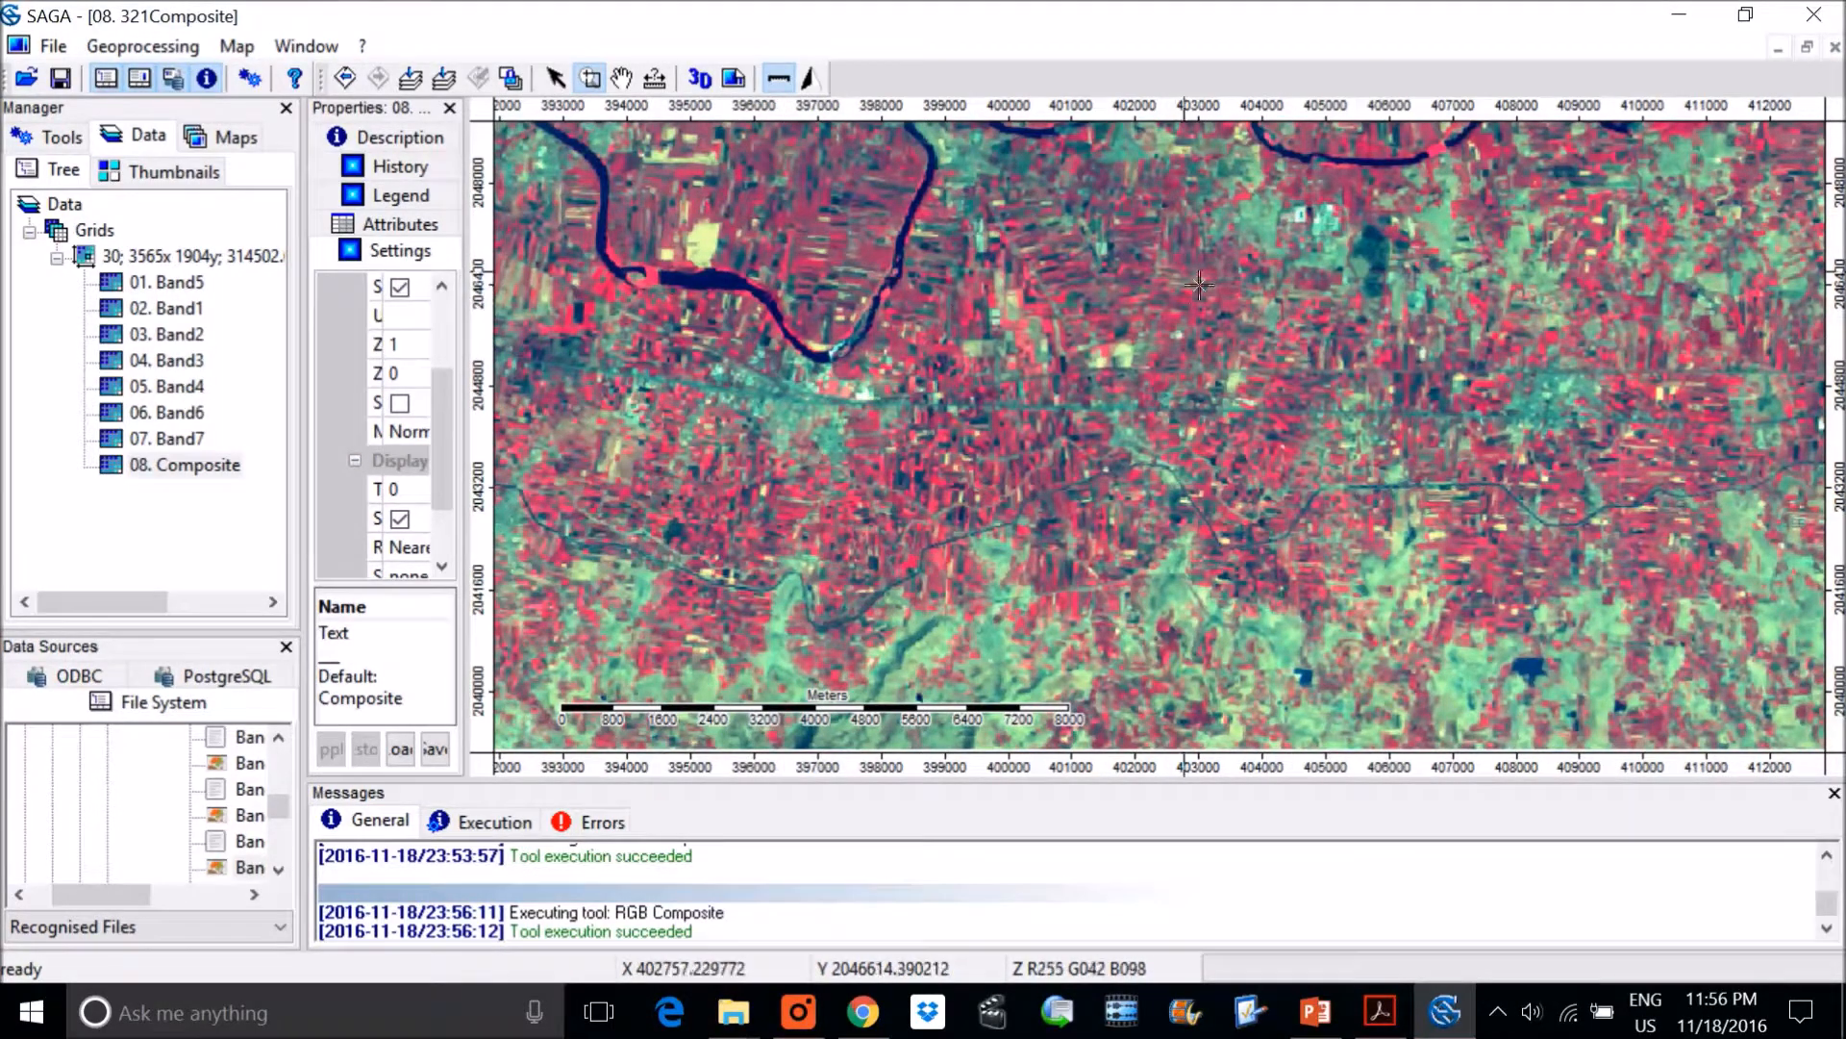
scroll(1196, 360, "down", 2)
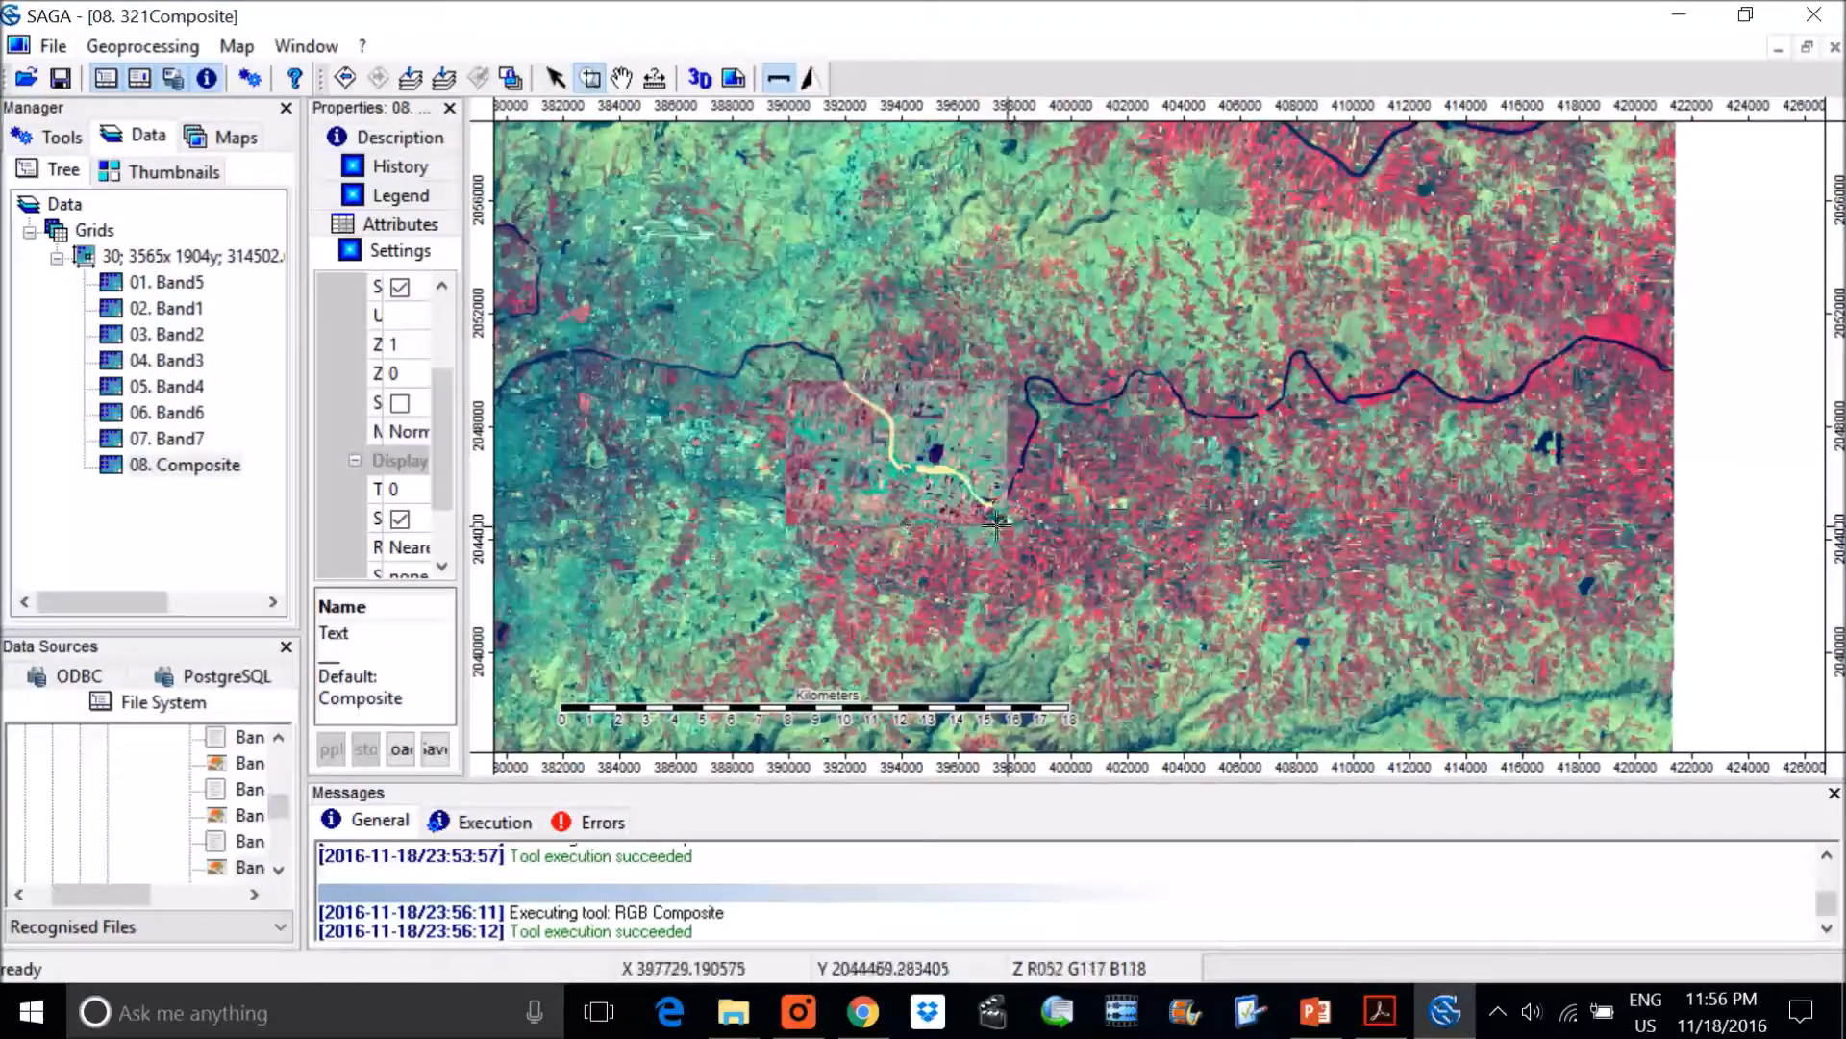
scroll(918, 375, "up", 2)
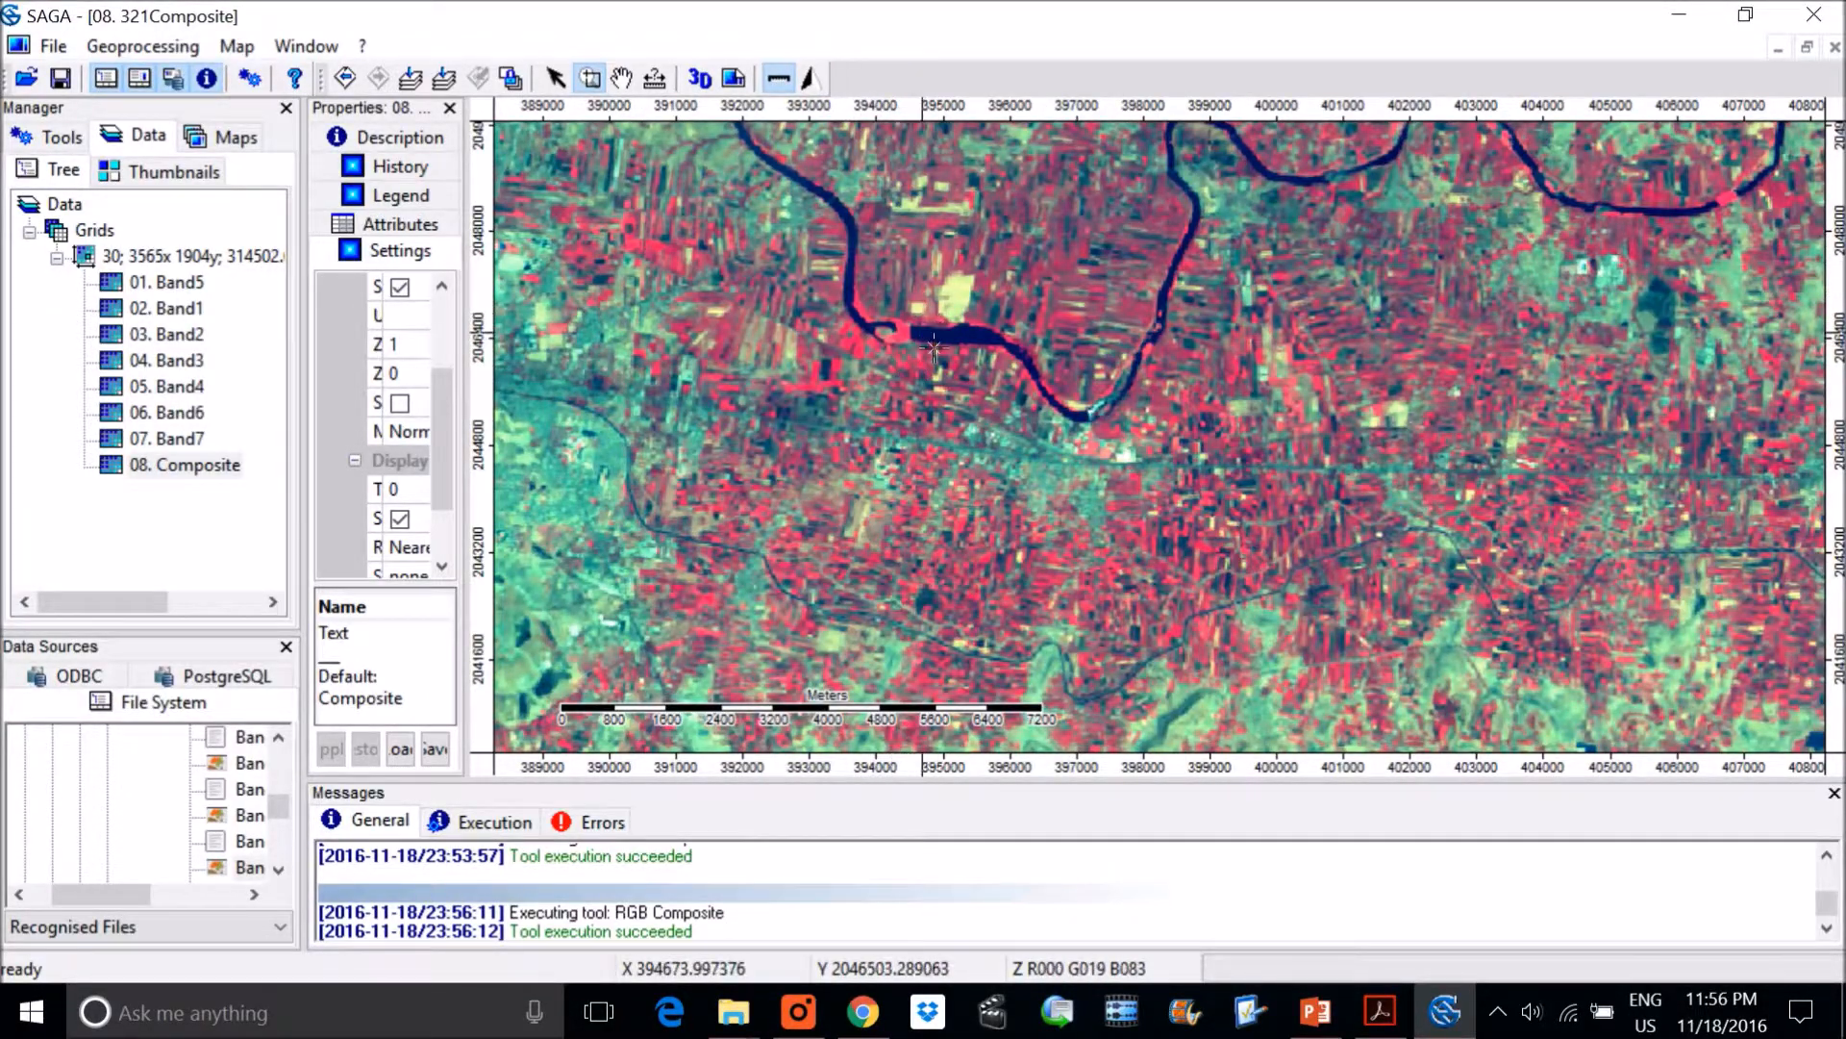
scroll(895, 308, "up", 2)
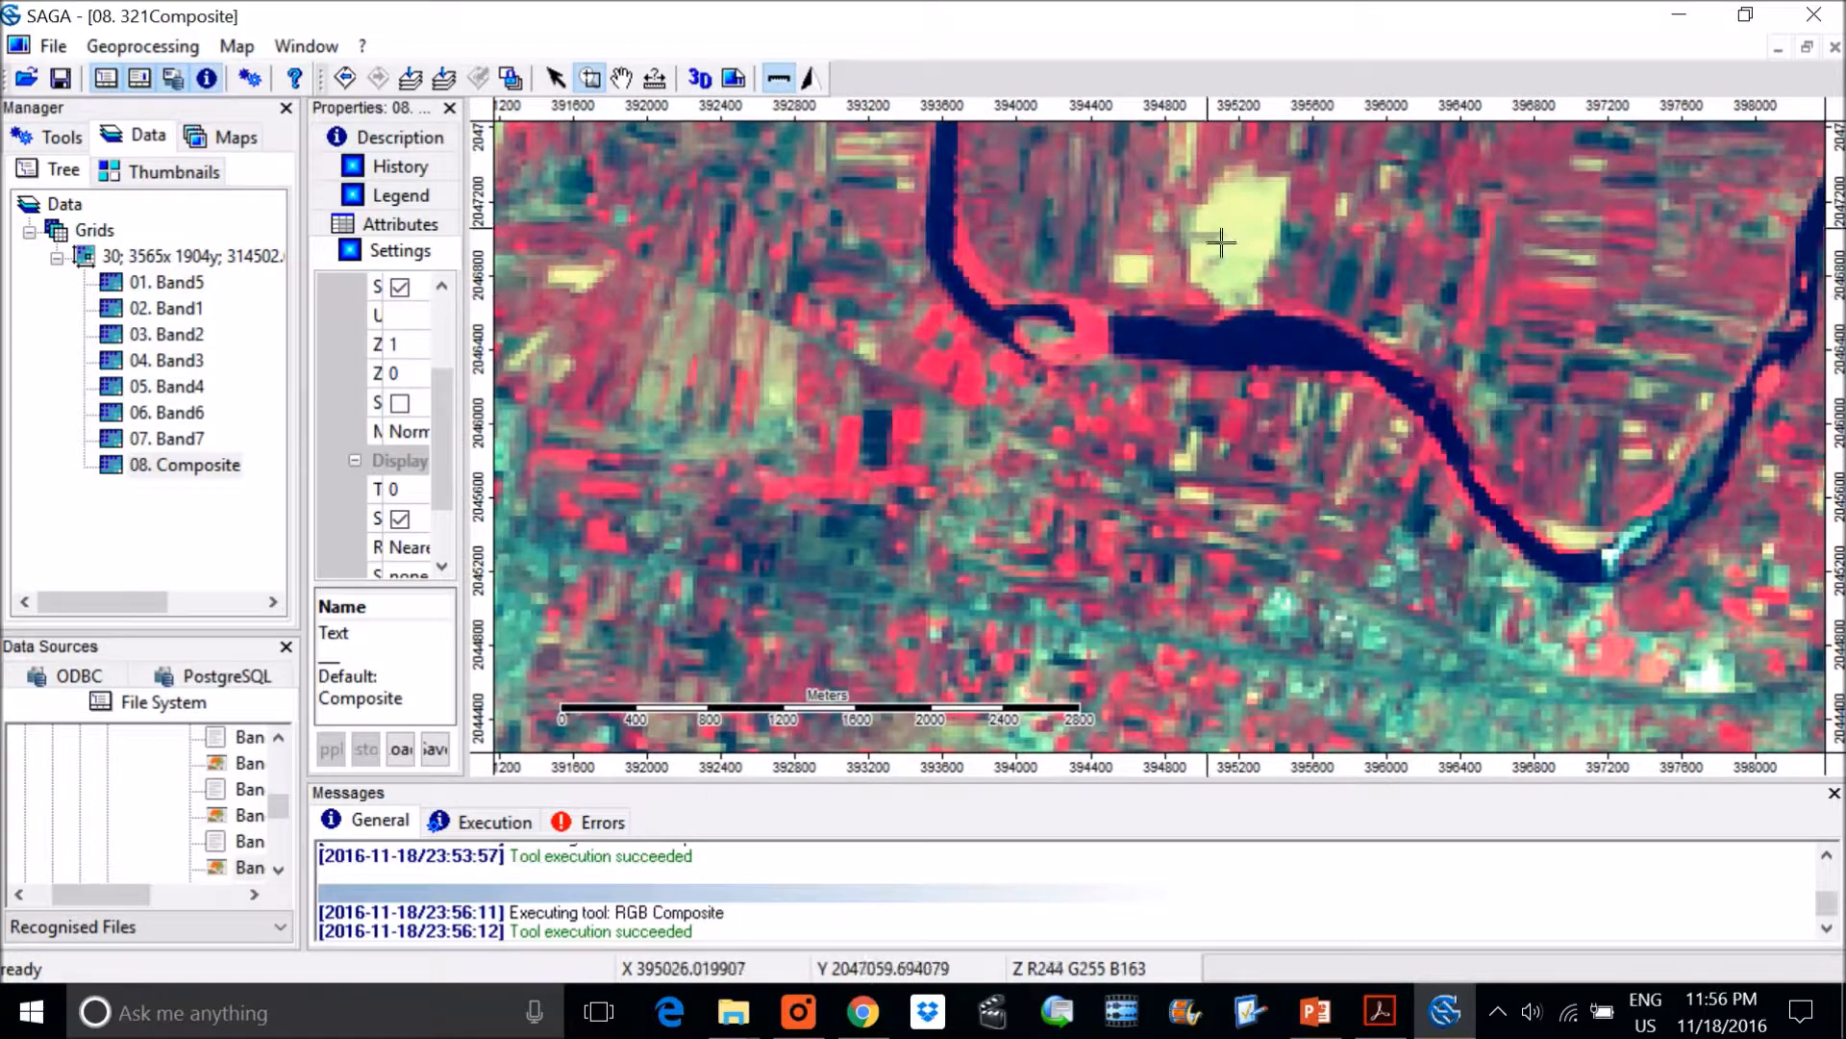
scroll(1167, 397, "down", 2)
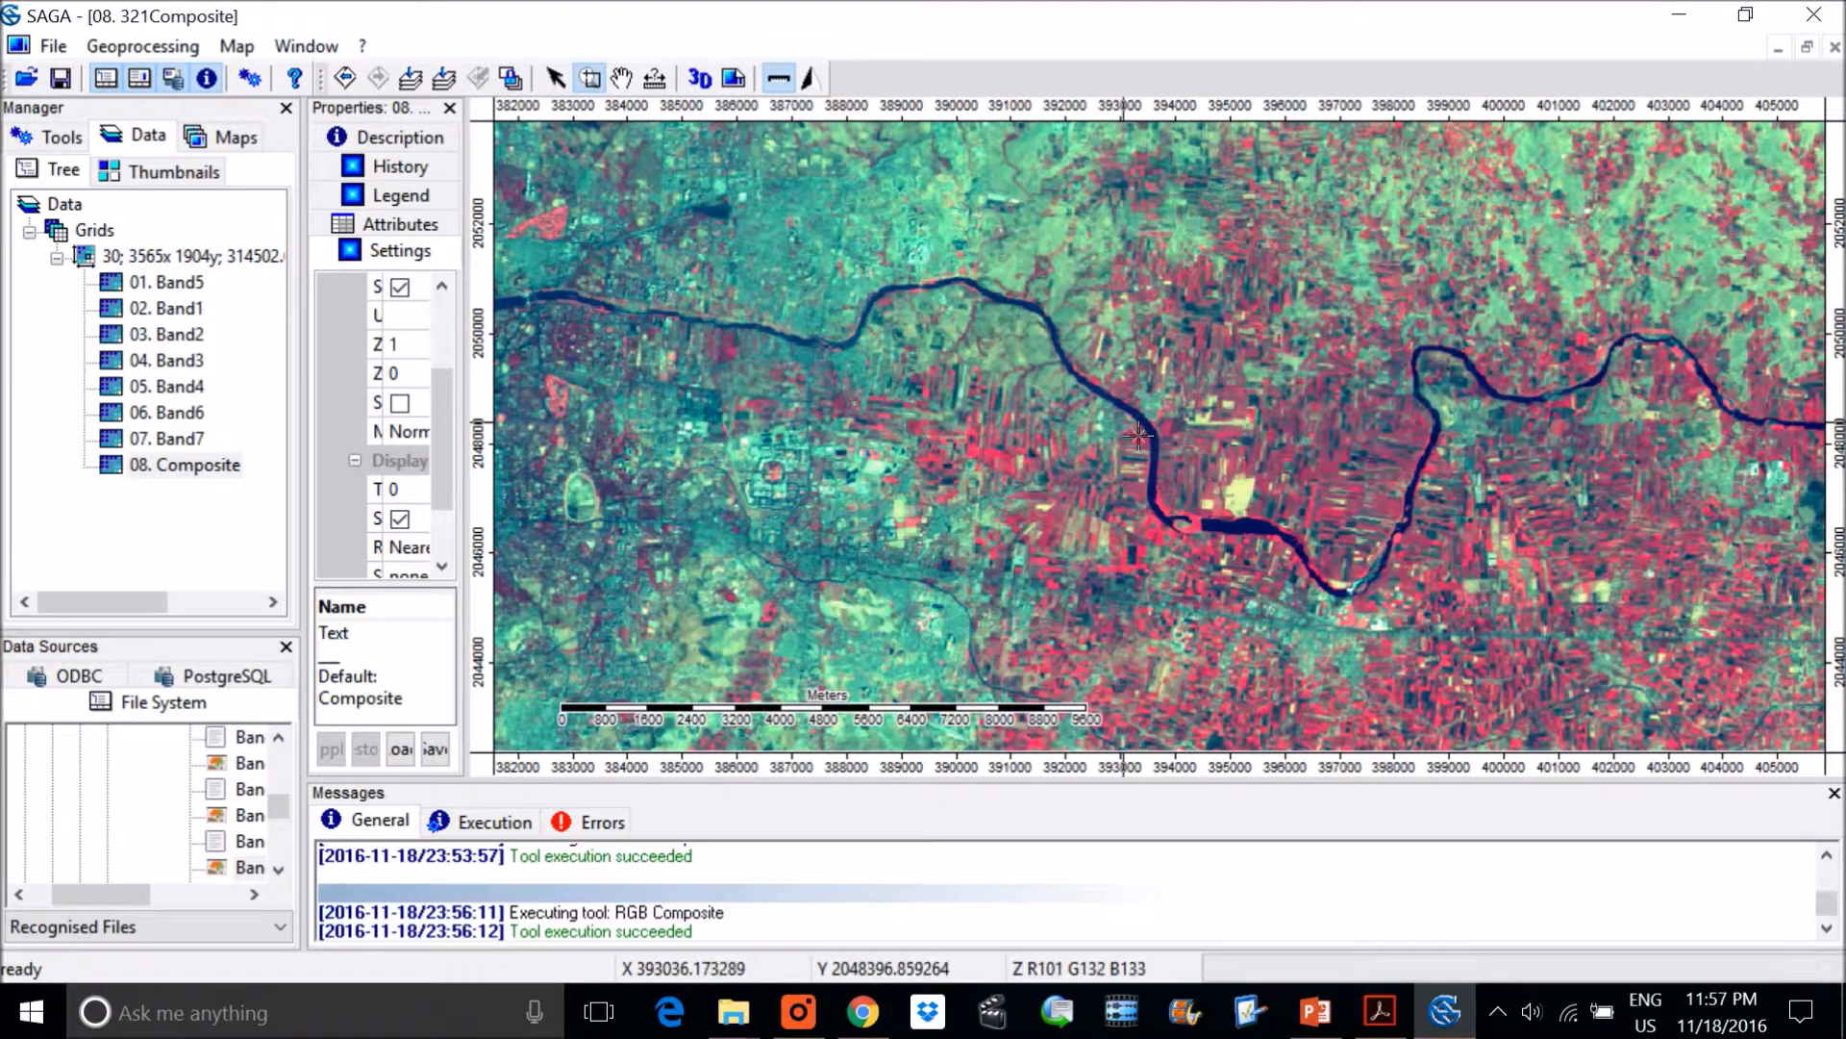
scroll(1137, 436, "down", 1)
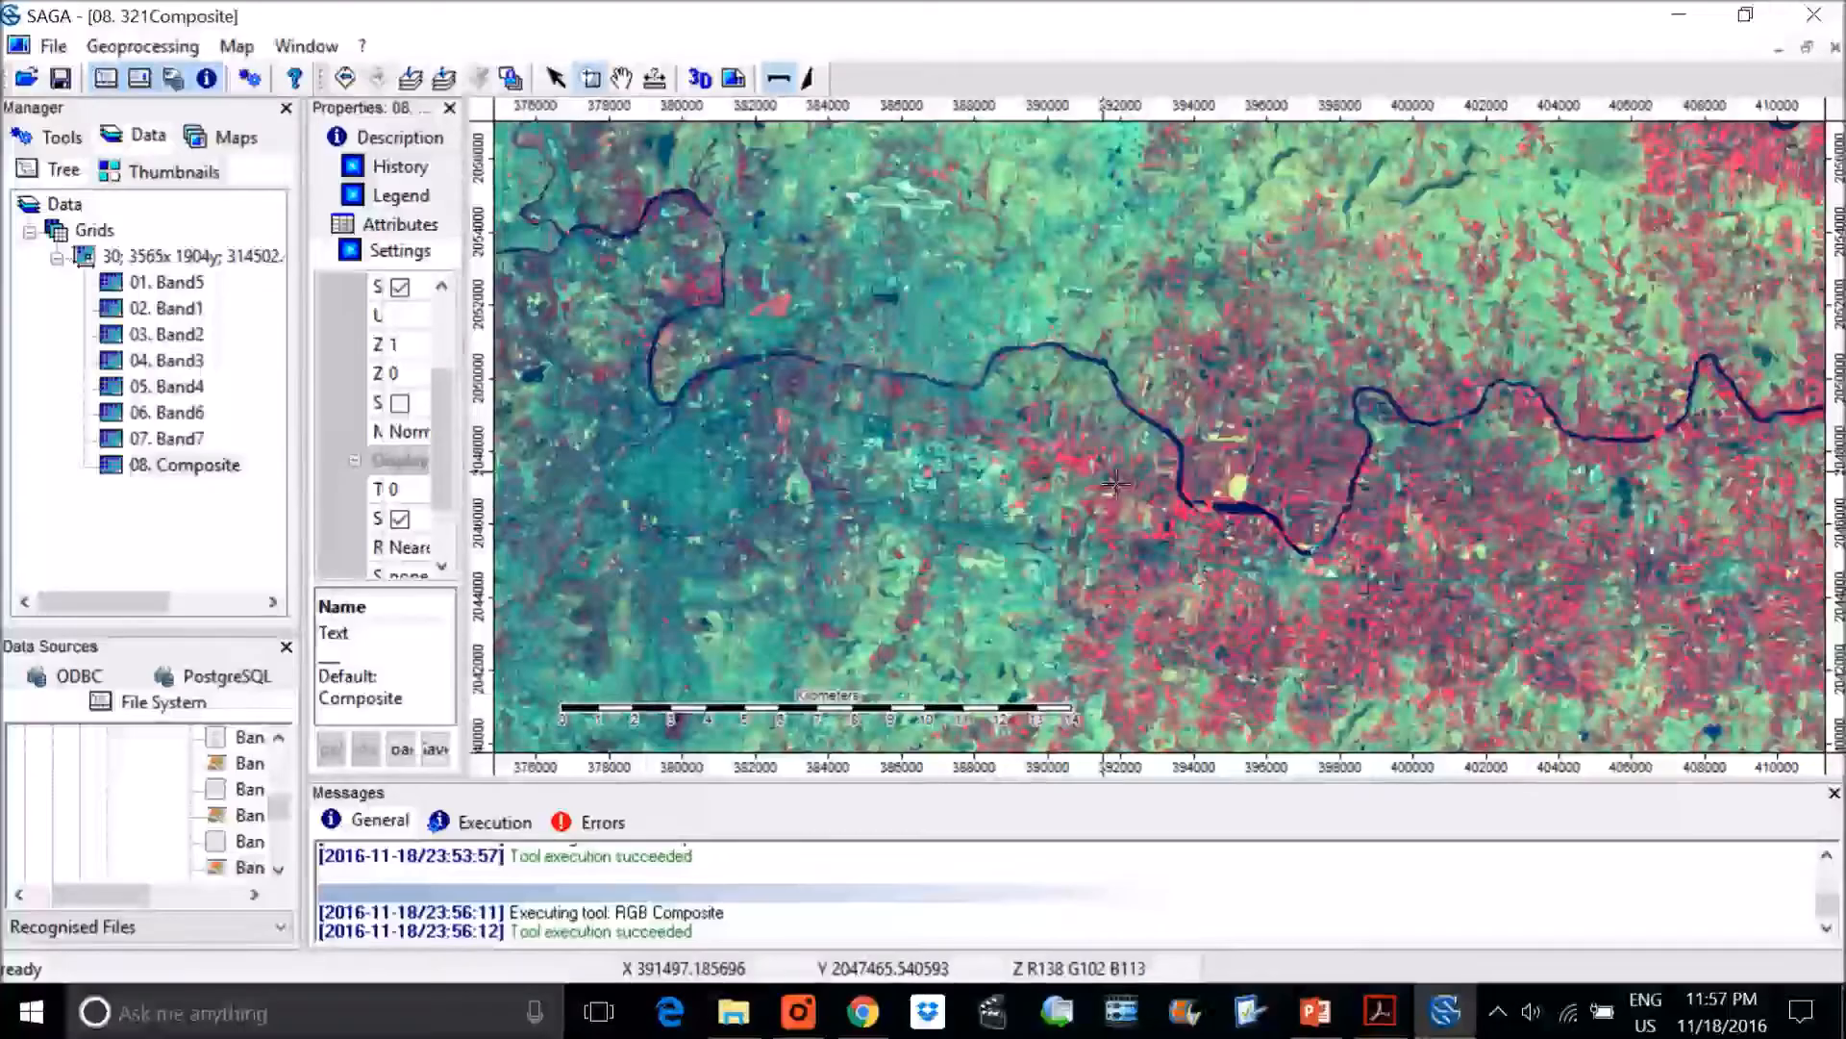